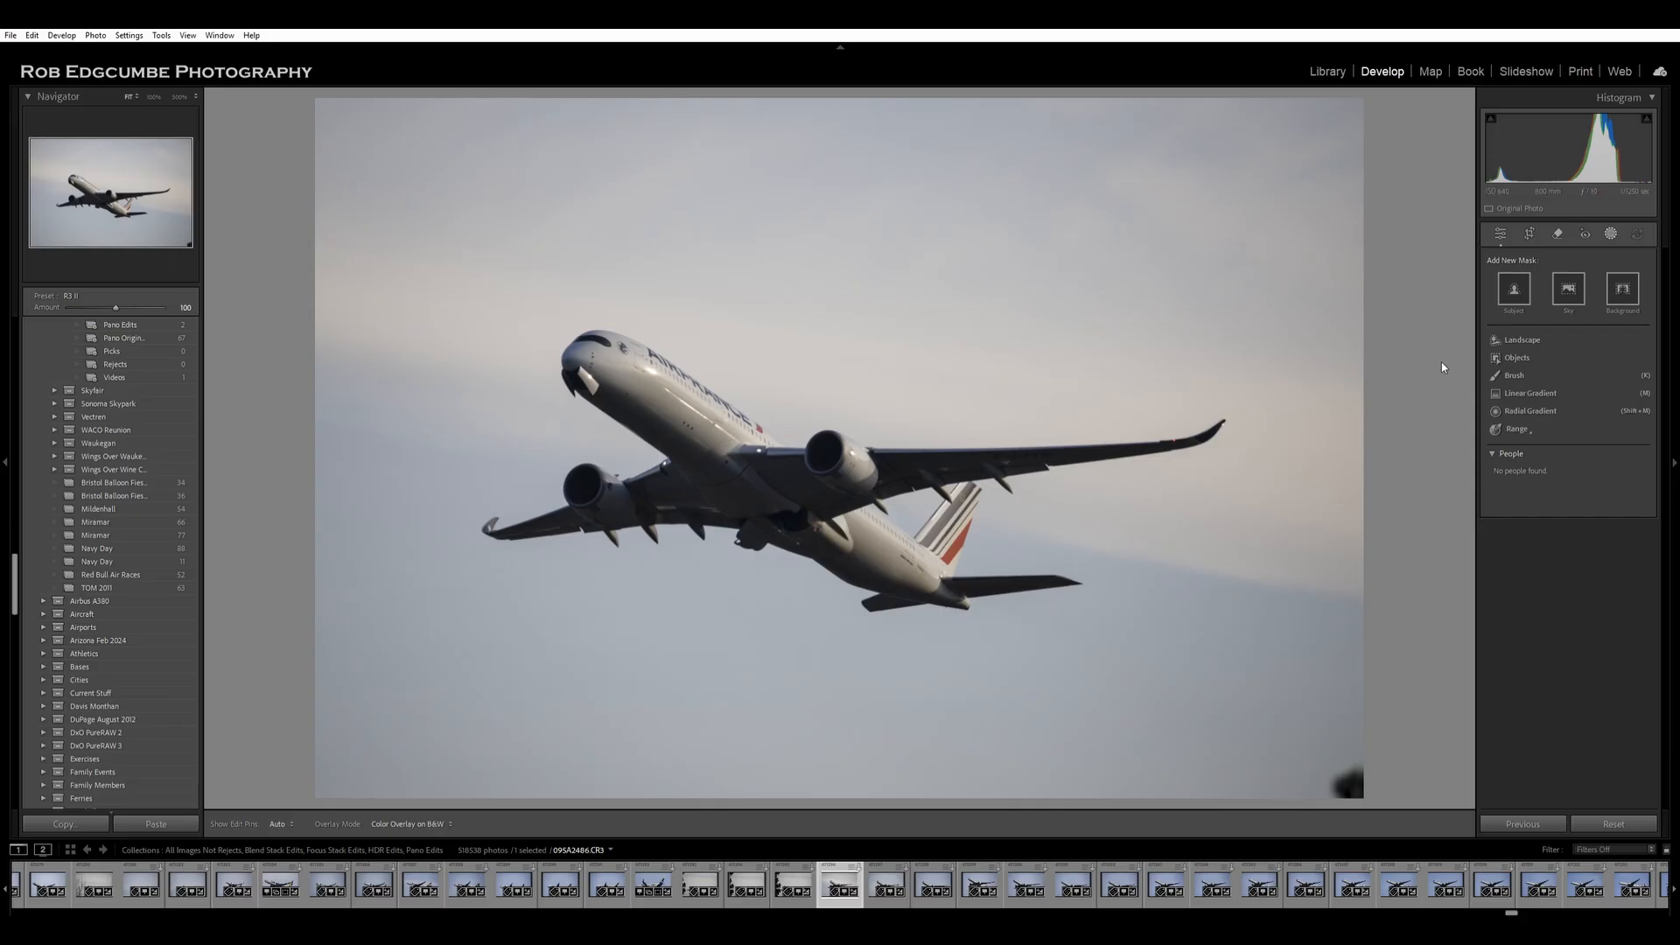
Create a subject mask for the airliner and examine its edge around the nose at high magnification.
{"action": "left_click", "coordinate": [1512, 287]}
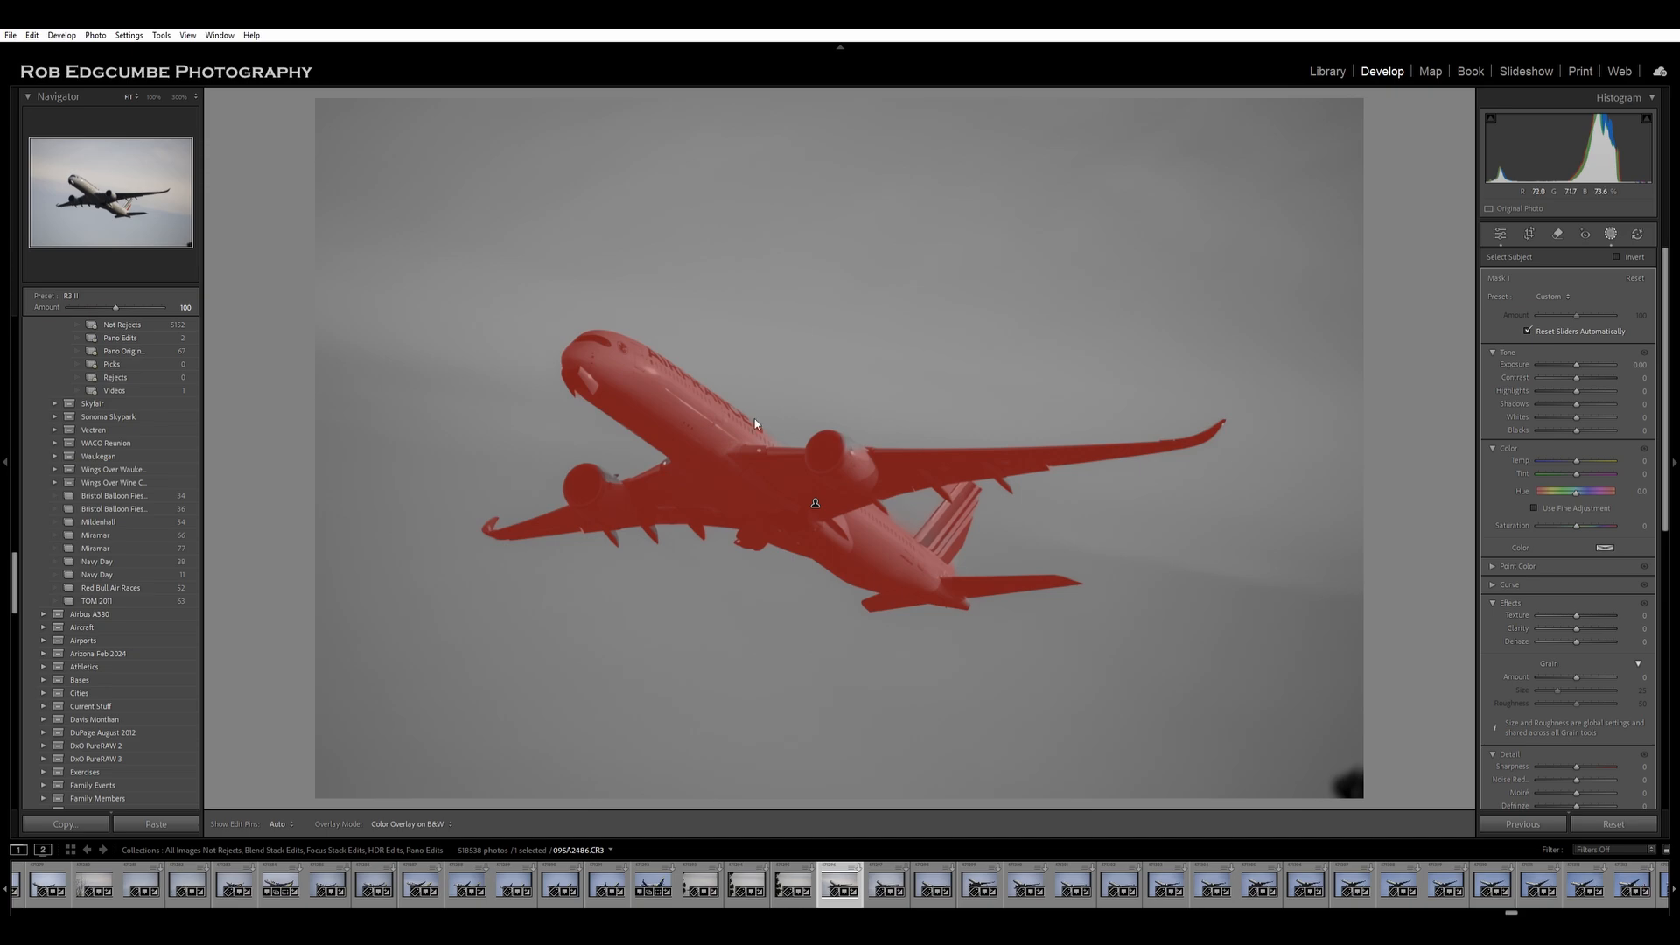
{"action": "left_click", "coordinate": [559, 322]}
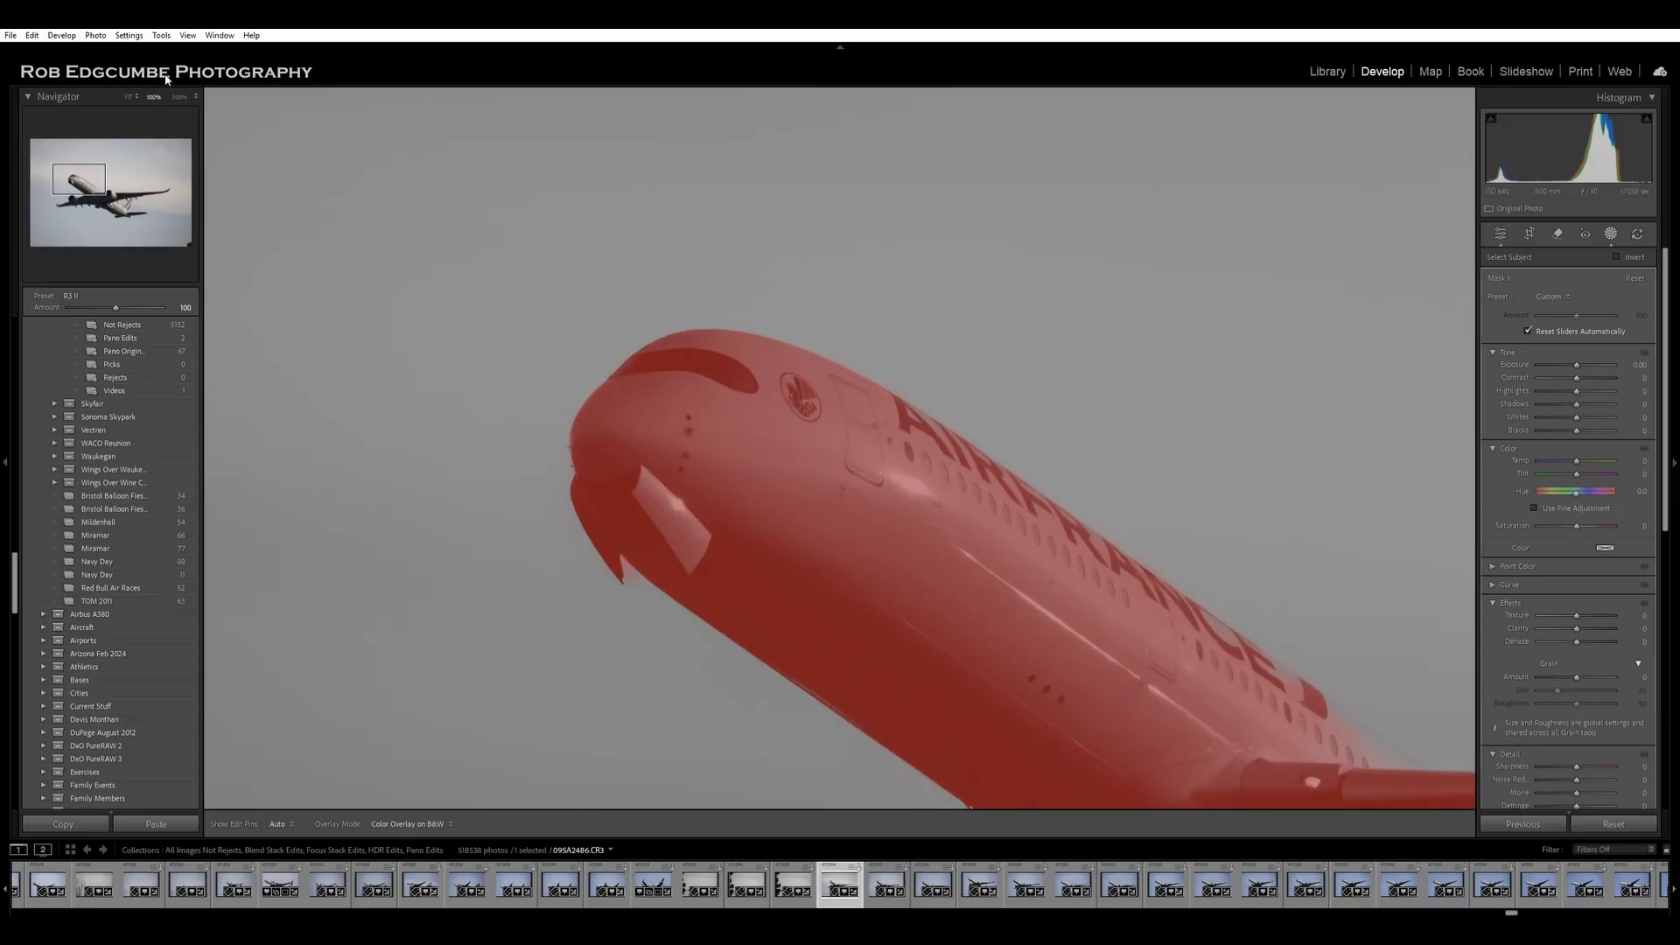
{"action": "left_click", "coordinate": [178, 95]}
{"action": "left_click_drag", "start_coordinate": [512, 272], "coordinate": [1166, 404]}
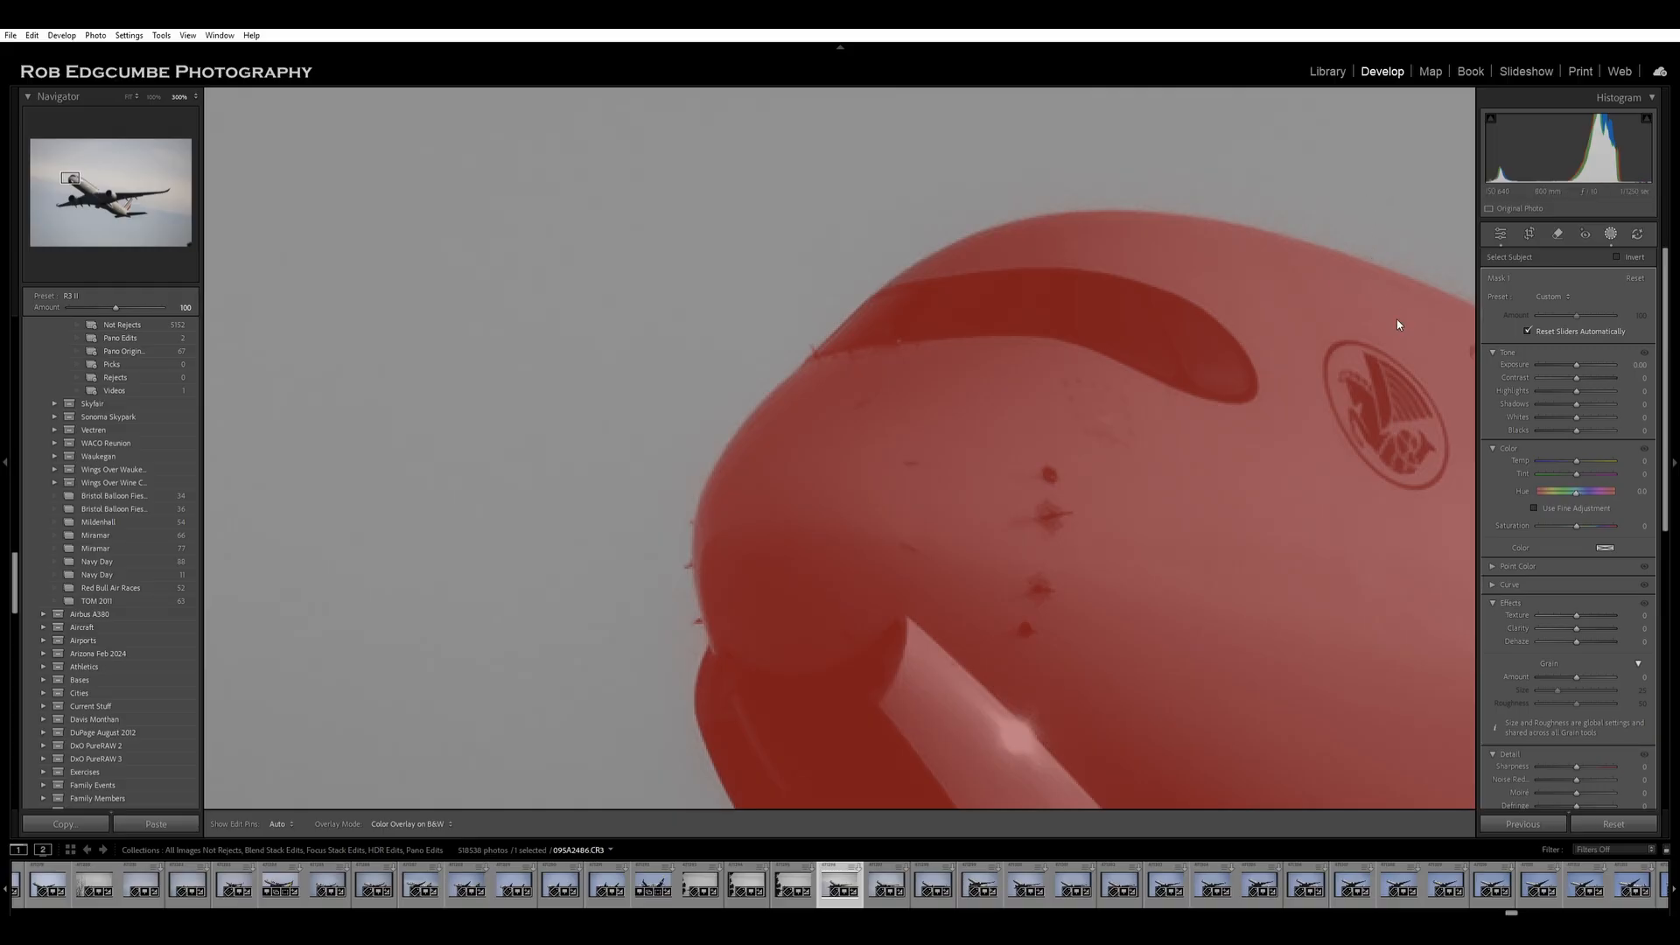
Add the poorly covered parts of the nose and forward fuselage to the mask using the Brush with Auto Mask.
{"action": "key", "text": "k"}
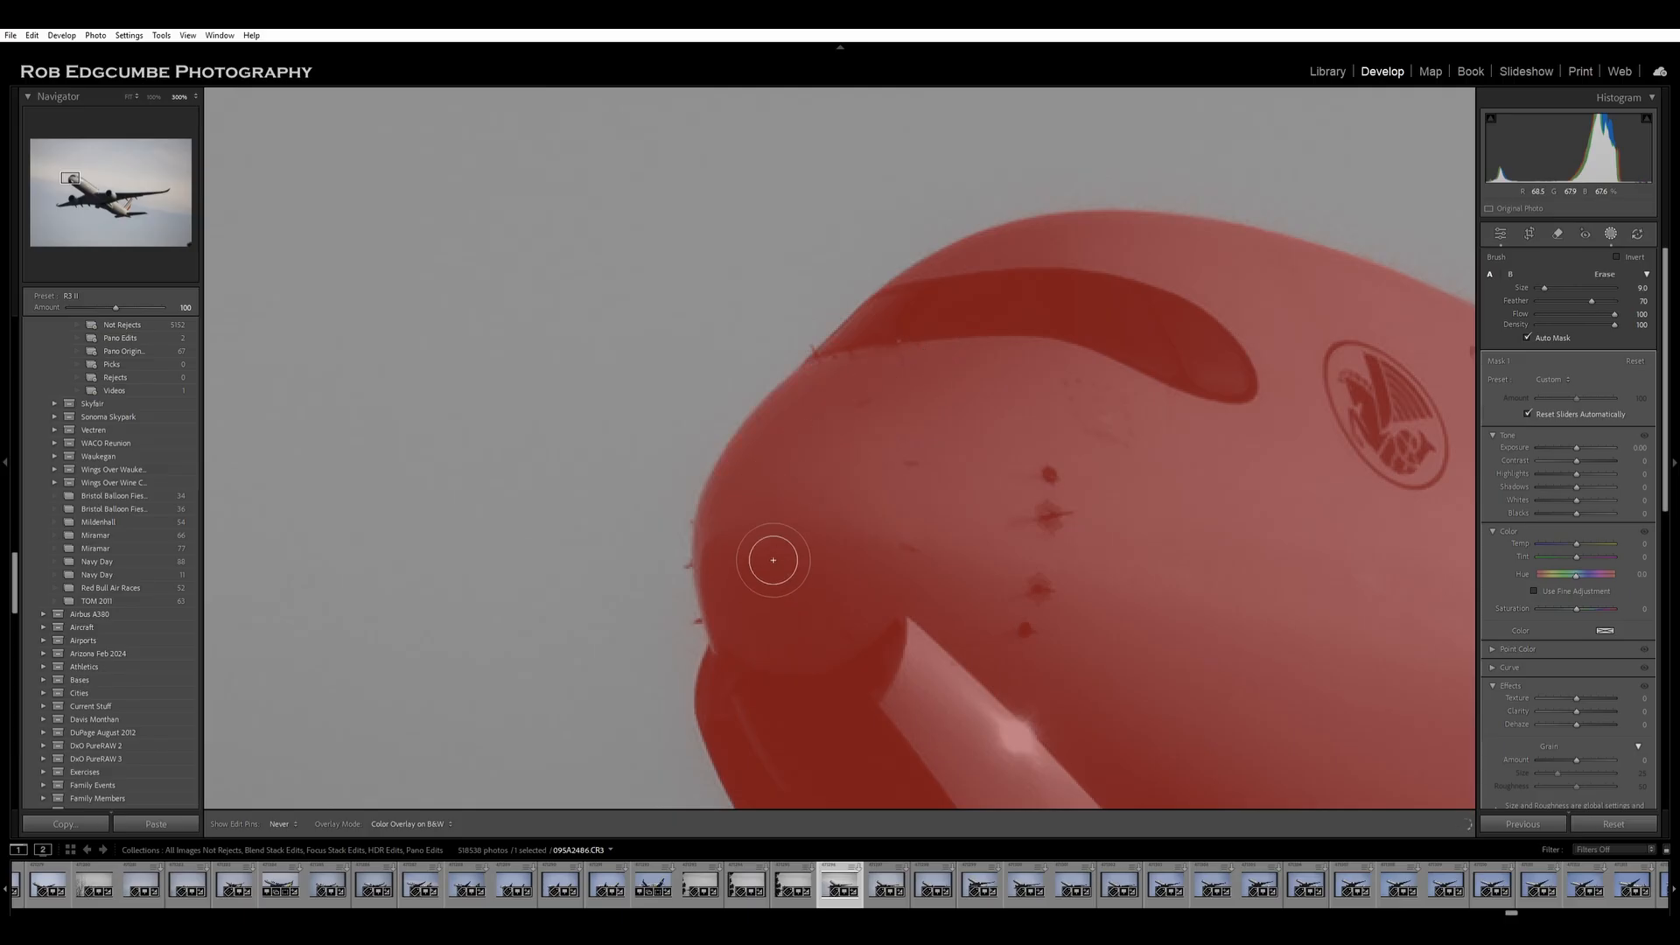
{"action": "mouse_move", "coordinate": [773, 696]}
{"action": "left_mouse_down"}
{"action": "mouse_move", "coordinate": [766, 763]}
{"action": "mouse_move", "coordinate": [789, 795]}
{"action": "left_mouse_up"}
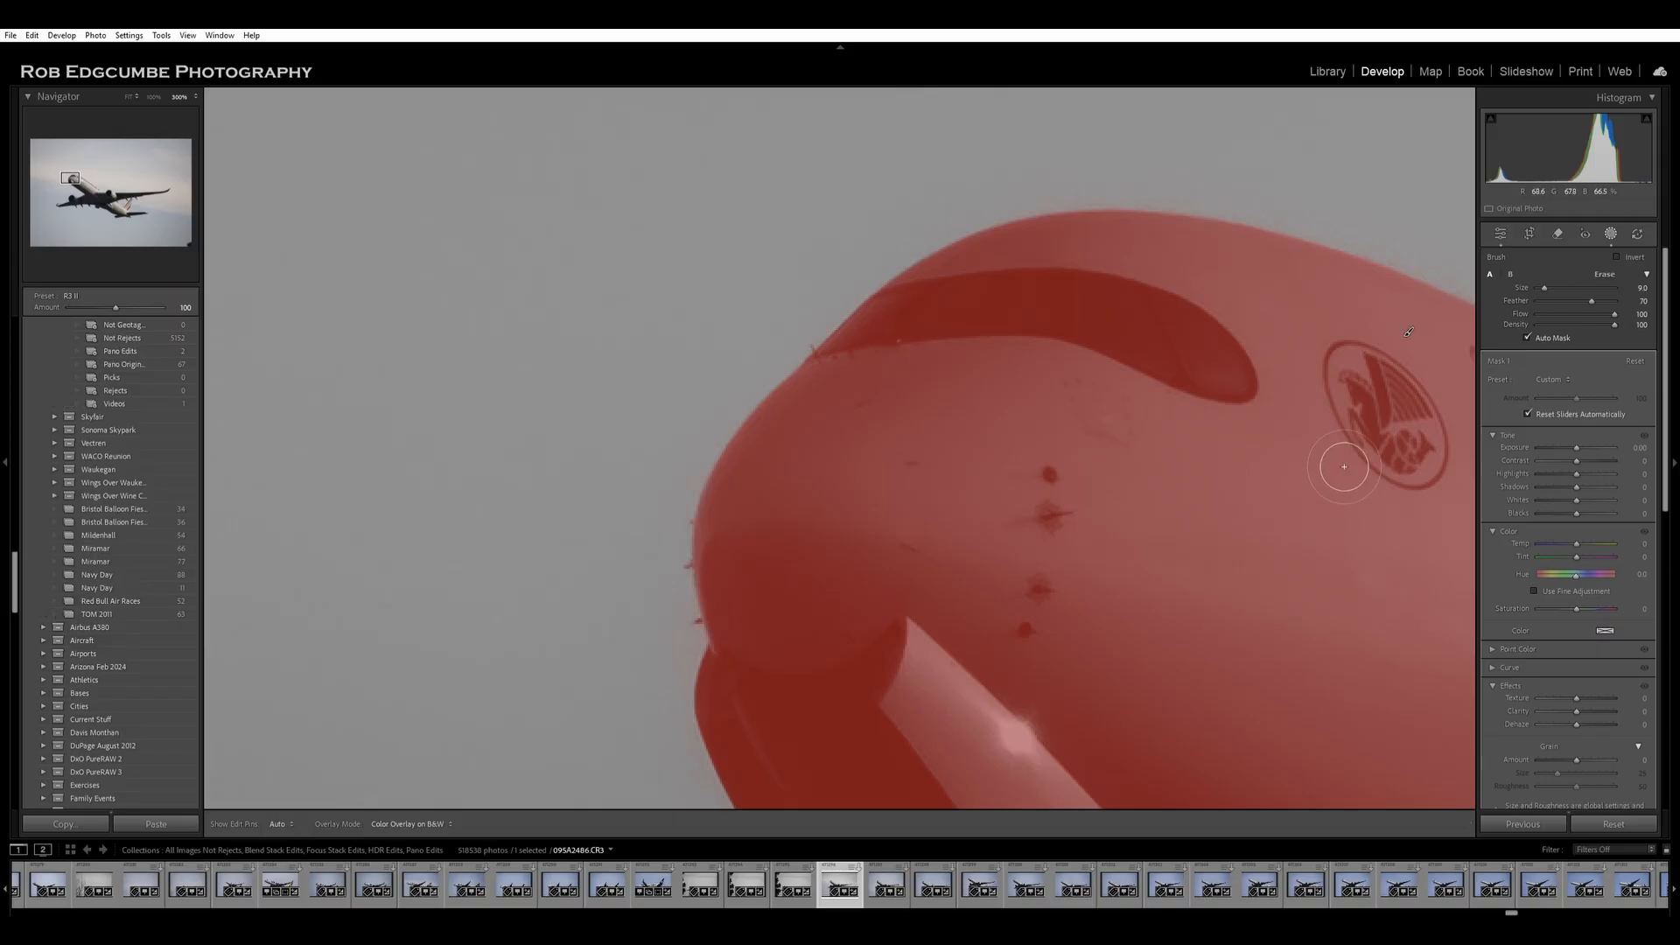
{"action": "left_click_drag", "start_coordinate": [1306, 424], "coordinate": [875, 417]}
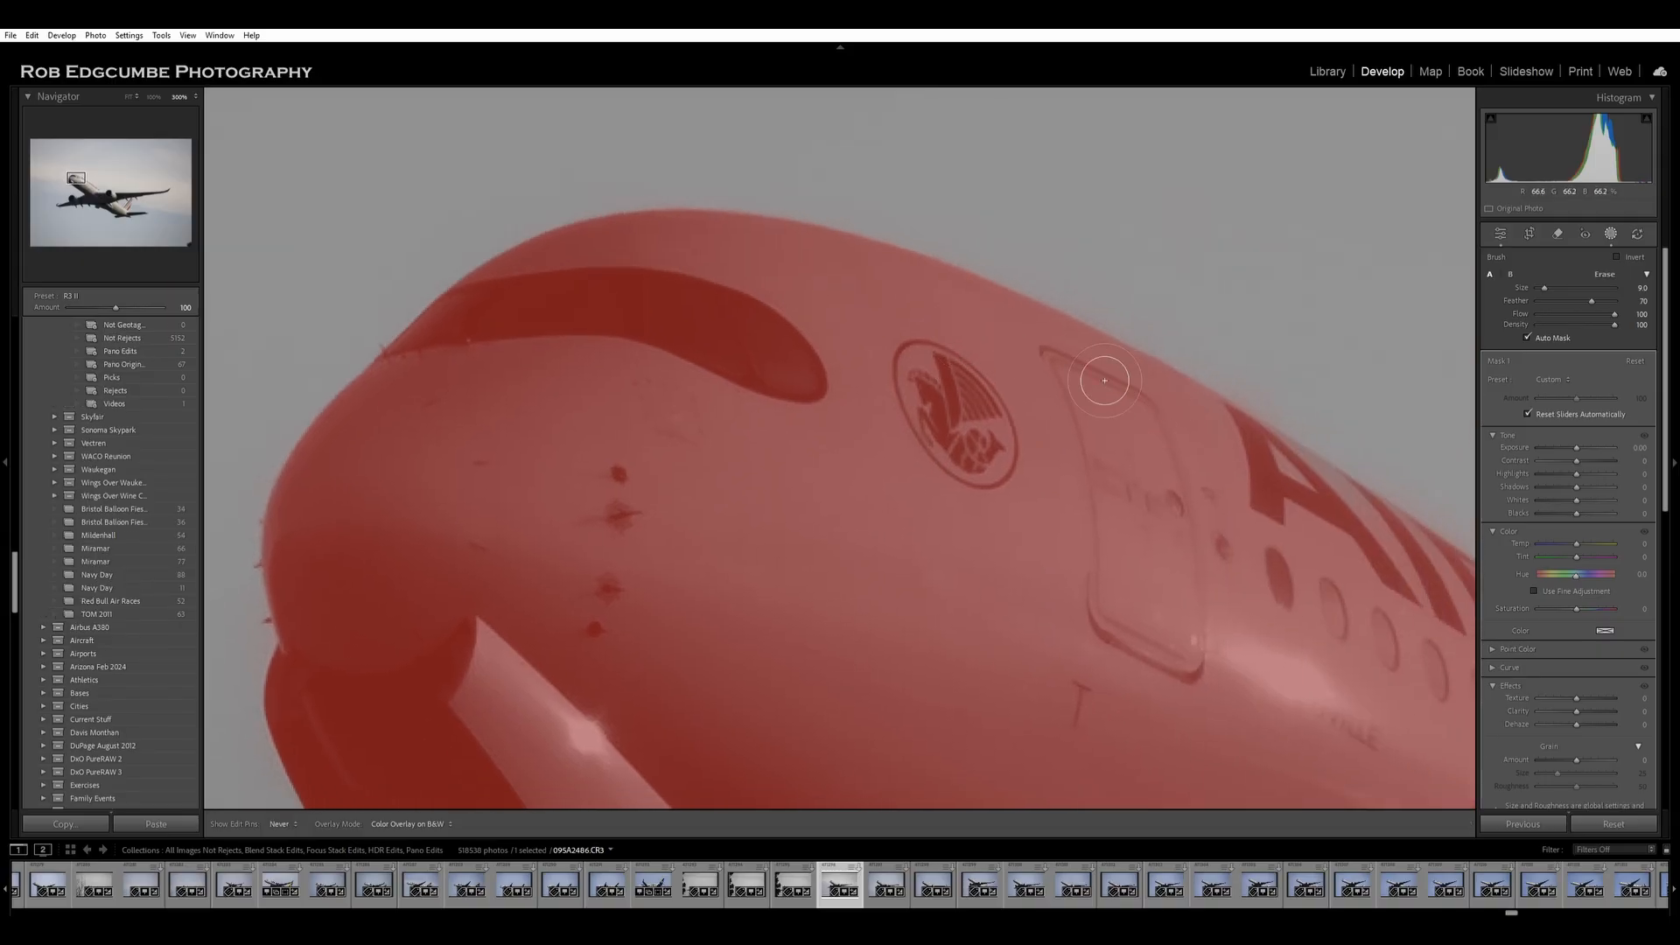
{"action": "mouse_move", "coordinate": [1268, 483]}
{"action": "left_mouse_down"}
{"action": "mouse_move", "coordinate": [1393, 559]}
{"action": "mouse_move", "coordinate": [1367, 530]}
{"action": "left_mouse_up"}
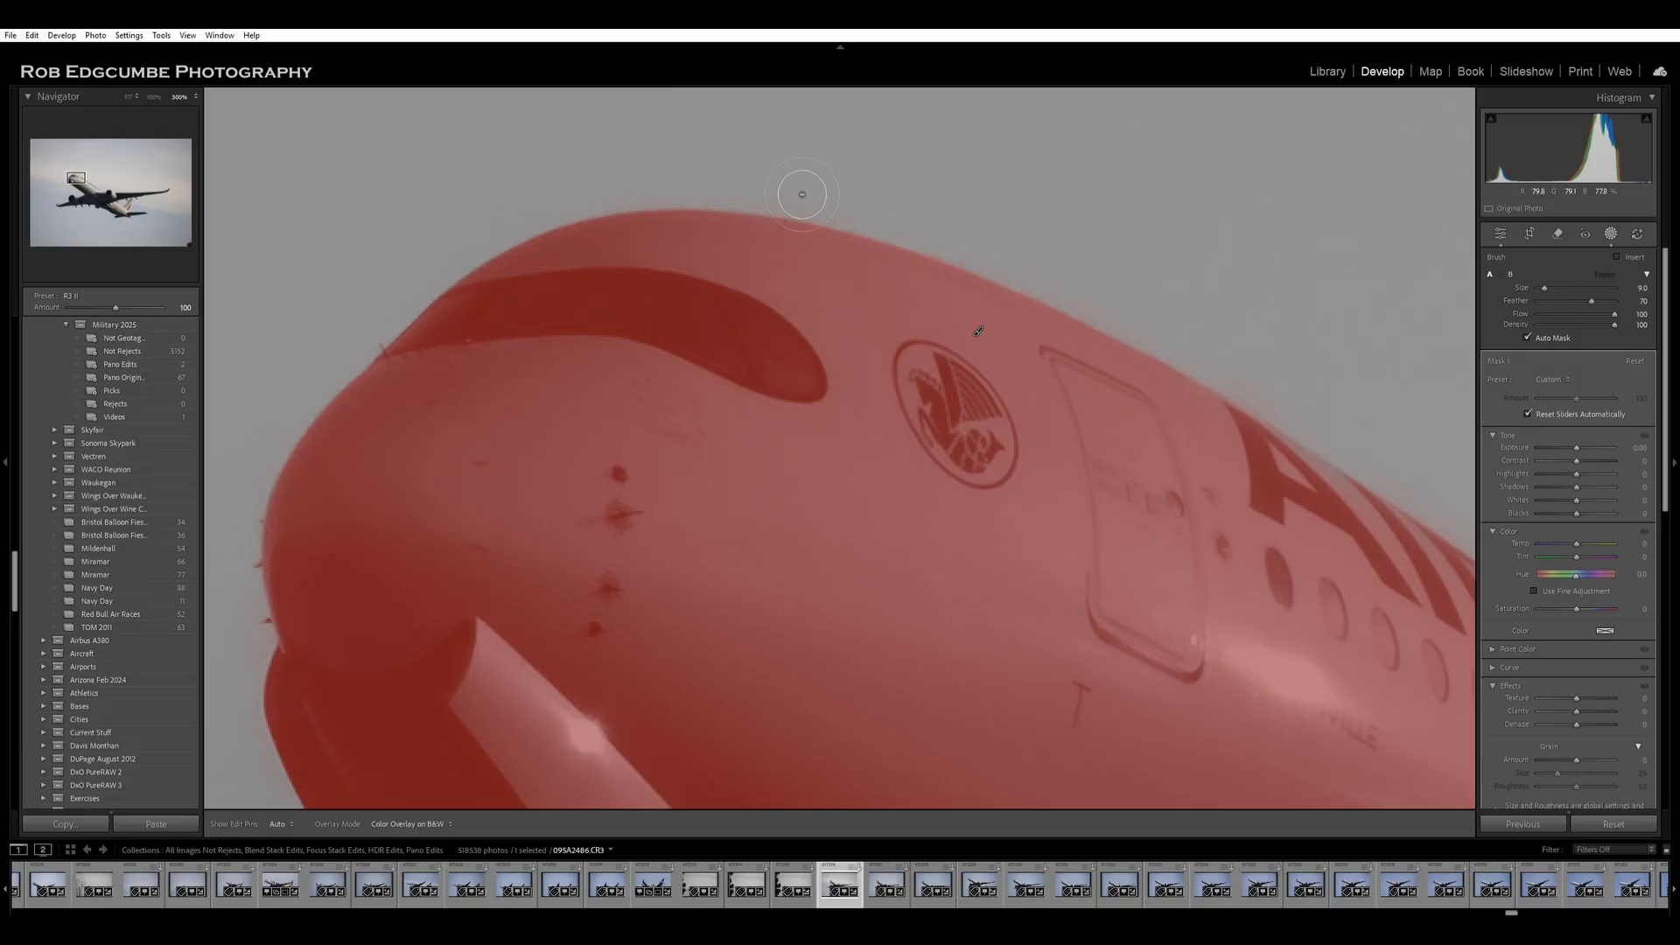
Erase the mask spill from the sky along the roofline, from the nose to the AIR lettering.
{"action": "mouse_move", "coordinate": [746, 200]}
{"action": "left_mouse_down"}
{"action": "mouse_move", "coordinate": [620, 199]}
{"action": "mouse_move", "coordinate": [810, 200]}
{"action": "mouse_move", "coordinate": [621, 200]}
{"action": "mouse_move", "coordinate": [879, 222]}
{"action": "mouse_move", "coordinate": [719, 203]}
{"action": "mouse_move", "coordinate": [591, 216]}
{"action": "mouse_move", "coordinate": [845, 209]}
{"action": "mouse_move", "coordinate": [733, 207]}
{"action": "mouse_move", "coordinate": [487, 244]}
{"action": "mouse_move", "coordinate": [555, 228]}
{"action": "mouse_move", "coordinate": [392, 350]}
{"action": "mouse_move", "coordinate": [423, 299]}
{"action": "mouse_move", "coordinate": [377, 395]}
{"action": "mouse_move", "coordinate": [303, 467]}
{"action": "mouse_move", "coordinate": [270, 600]}
{"action": "mouse_move", "coordinate": [282, 671]}
{"action": "mouse_move", "coordinate": [262, 601]}
{"action": "mouse_move", "coordinate": [285, 460]}
{"action": "left_mouse_up"}
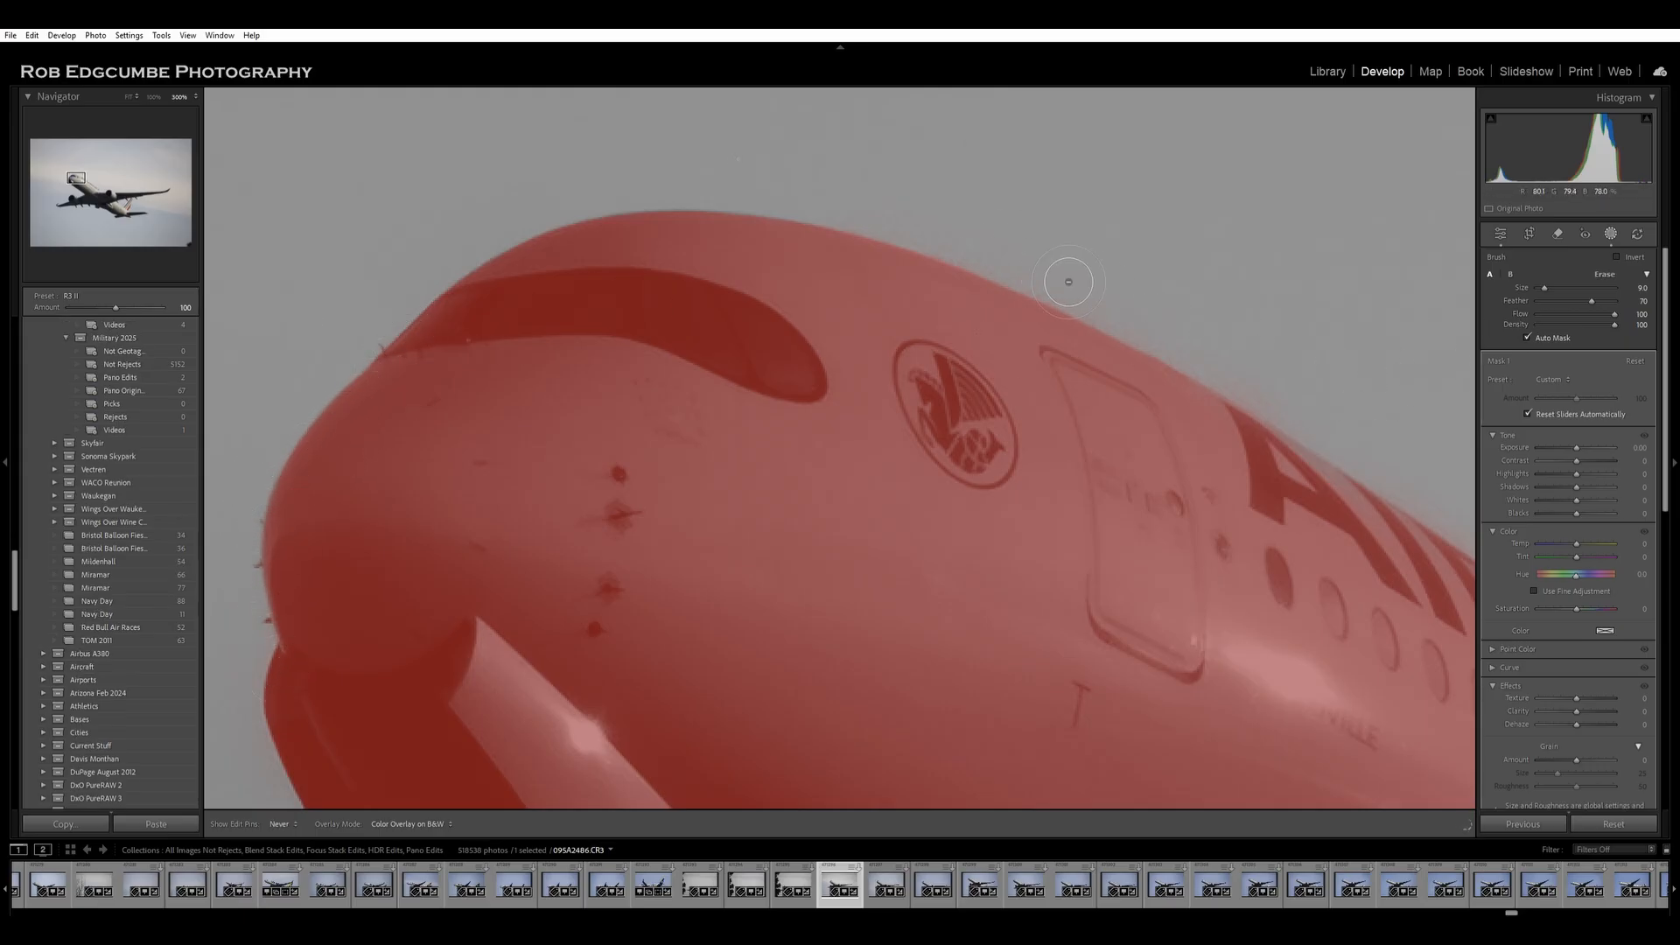
{"action": "mouse_move", "coordinate": [899, 229]}
{"action": "left_mouse_down"}
{"action": "mouse_move", "coordinate": [1098, 285]}
{"action": "mouse_move", "coordinate": [992, 248]}
{"action": "mouse_move", "coordinate": [1251, 360]}
{"action": "mouse_move", "coordinate": [1055, 272]}
{"action": "left_mouse_up"}
{"action": "mouse_move", "coordinate": [1209, 369]}
{"action": "left_mouse_down"}
{"action": "mouse_move", "coordinate": [1425, 474]}
{"action": "mouse_move", "coordinate": [1401, 471]}
{"action": "mouse_move", "coordinate": [1441, 503]}
{"action": "mouse_move", "coordinate": [1436, 531]}
{"action": "mouse_move", "coordinate": [994, 404]}
{"action": "left_mouse_up"}
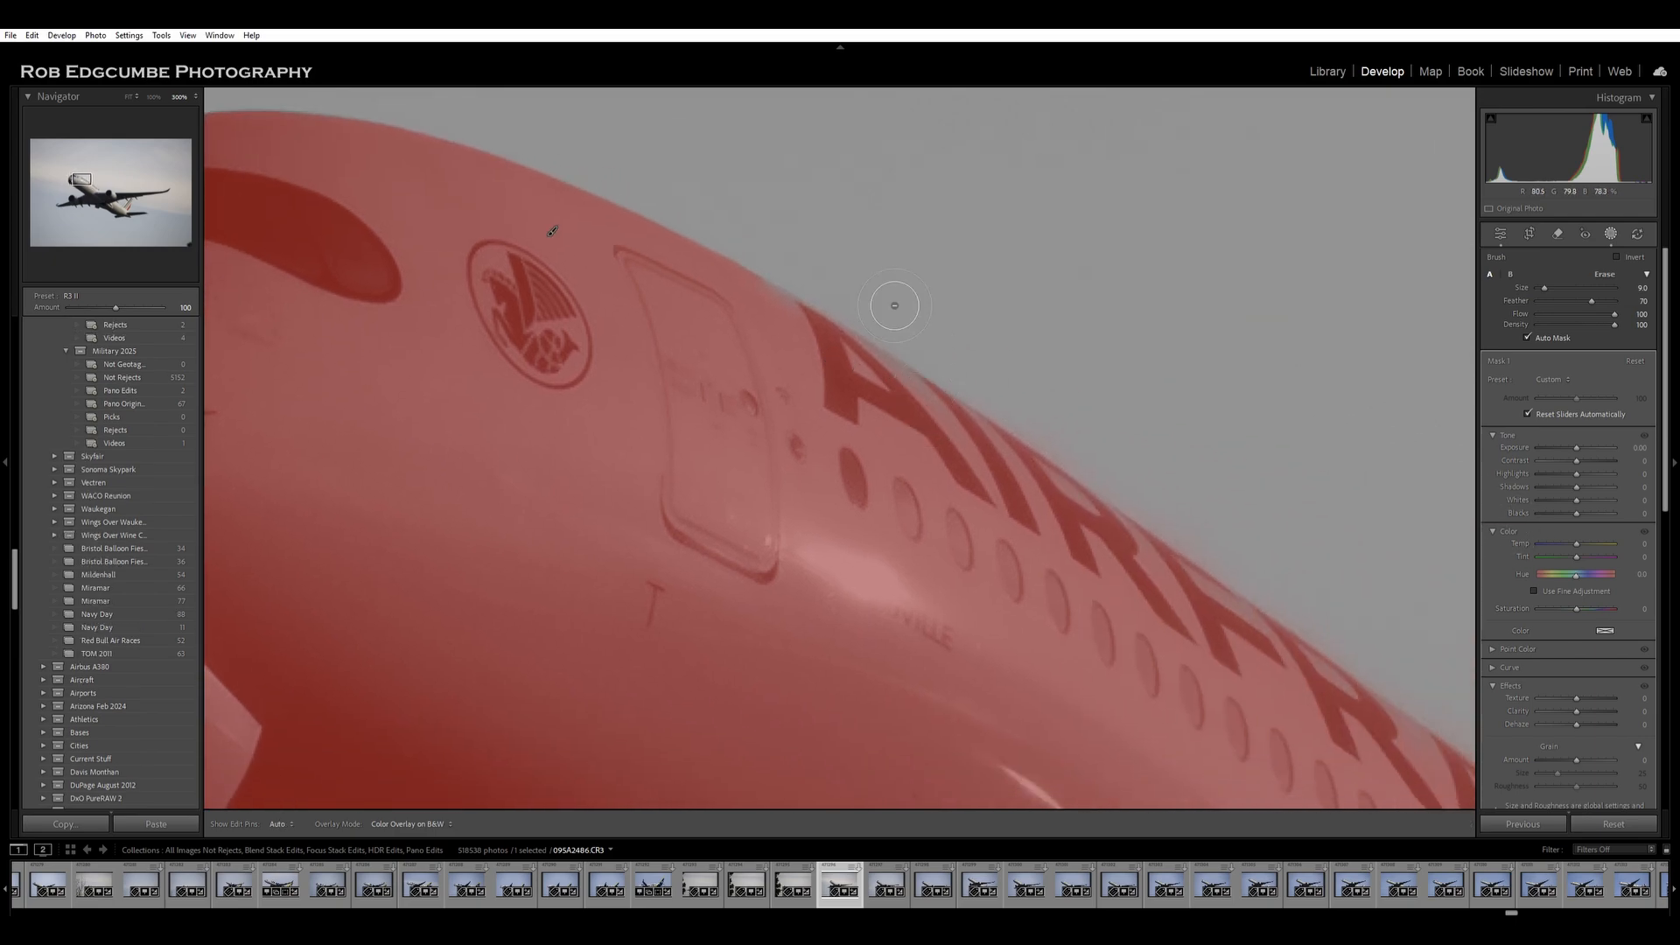
{"action": "mouse_move", "coordinate": [896, 297]}
{"action": "left_mouse_down"}
{"action": "mouse_move", "coordinate": [1120, 458]}
{"action": "mouse_move", "coordinate": [992, 367]}
{"action": "left_mouse_up"}
{"action": "mouse_move", "coordinate": [1358, 634]}
{"action": "left_mouse_down"}
{"action": "mouse_move", "coordinate": [1068, 396]}
{"action": "mouse_move", "coordinate": [933, 342]}
{"action": "left_mouse_up"}
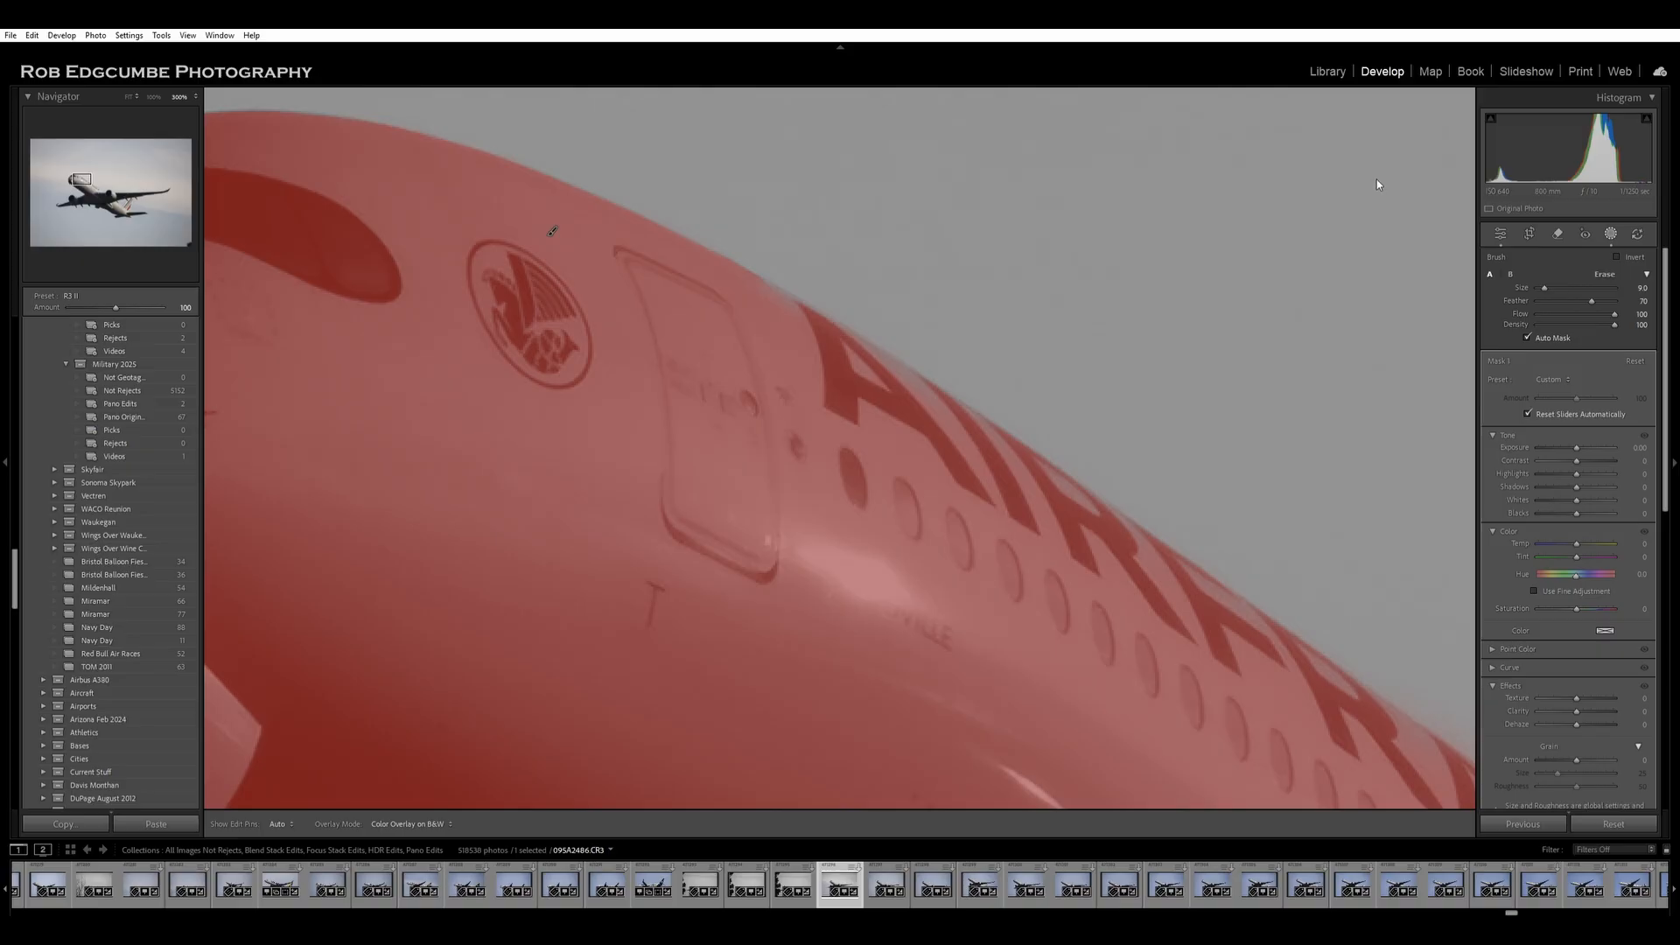
Paint in the missing mask at the fuselage's upper edge near the RA of FRANCE and erase the overspill into the sky.
{"action": "key", "text": "h"}
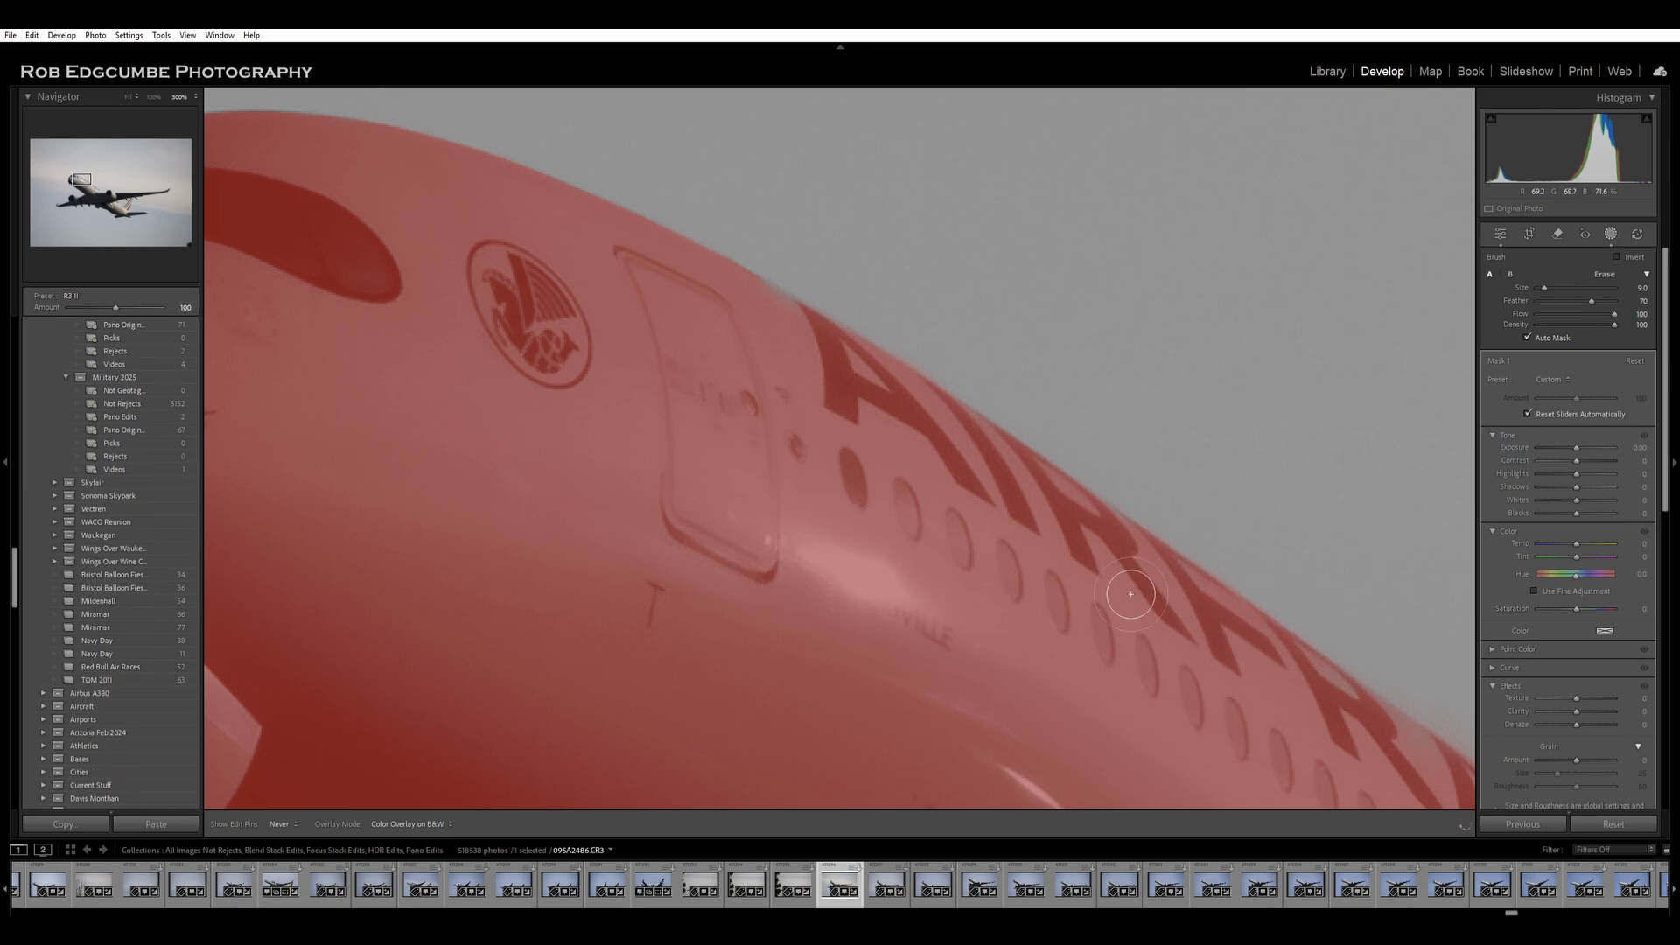
{"action": "key", "text": "h"}
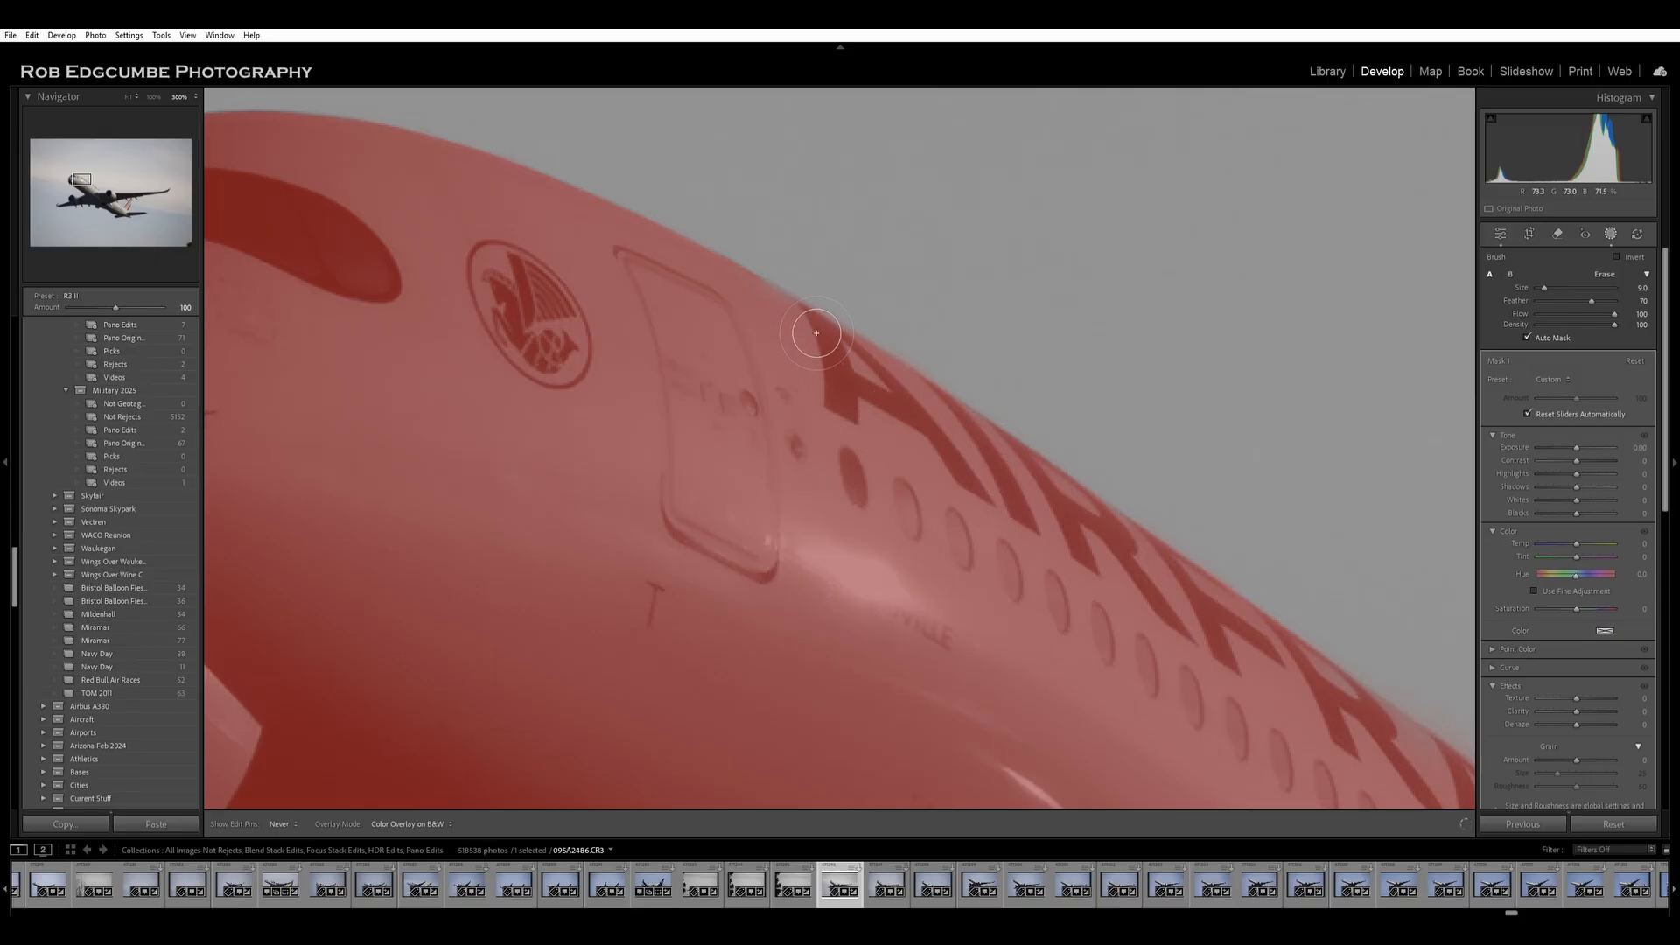
{"action": "key", "text": "h"}
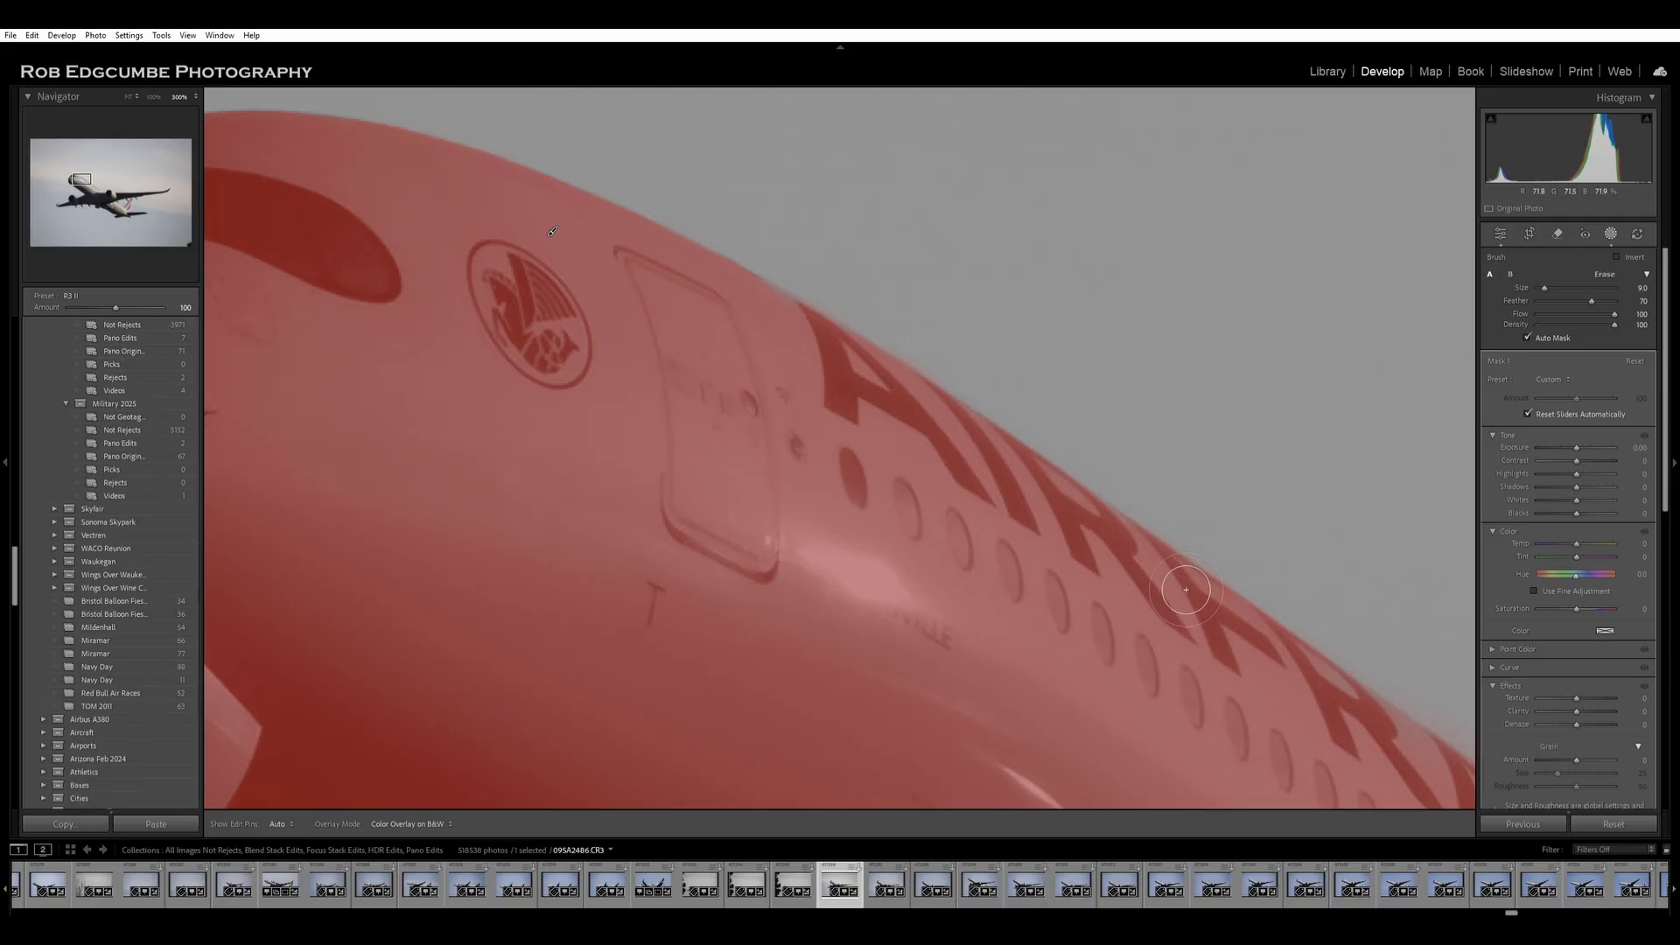
{"action": "left_click_drag", "start_coordinate": [1177, 604], "coordinate": [1022, 533]}
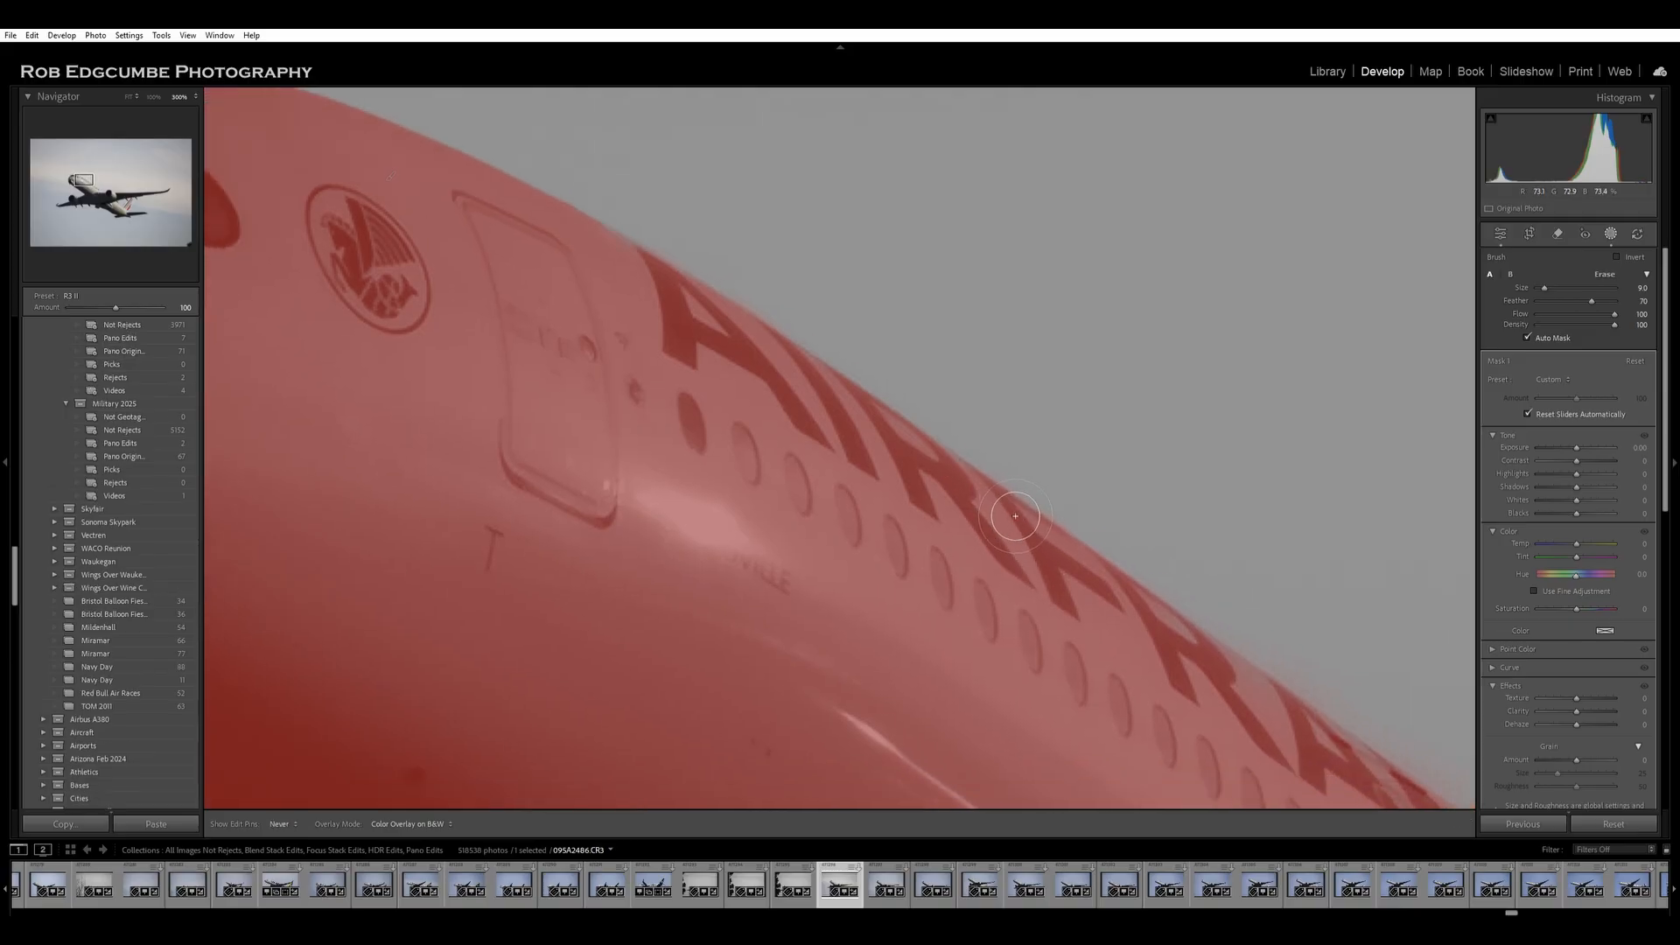
{"action": "key", "text": "h"}
{"action": "mouse_move", "coordinate": [1116, 626]}
{"action": "left_mouse_down"}
{"action": "mouse_move", "coordinate": [922, 480]}
{"action": "mouse_move", "coordinate": [761, 311]}
{"action": "mouse_move", "coordinate": [868, 391]}
{"action": "mouse_move", "coordinate": [827, 342]}
{"action": "mouse_move", "coordinate": [878, 370]}
{"action": "mouse_move", "coordinate": [864, 357]}
{"action": "left_mouse_up"}
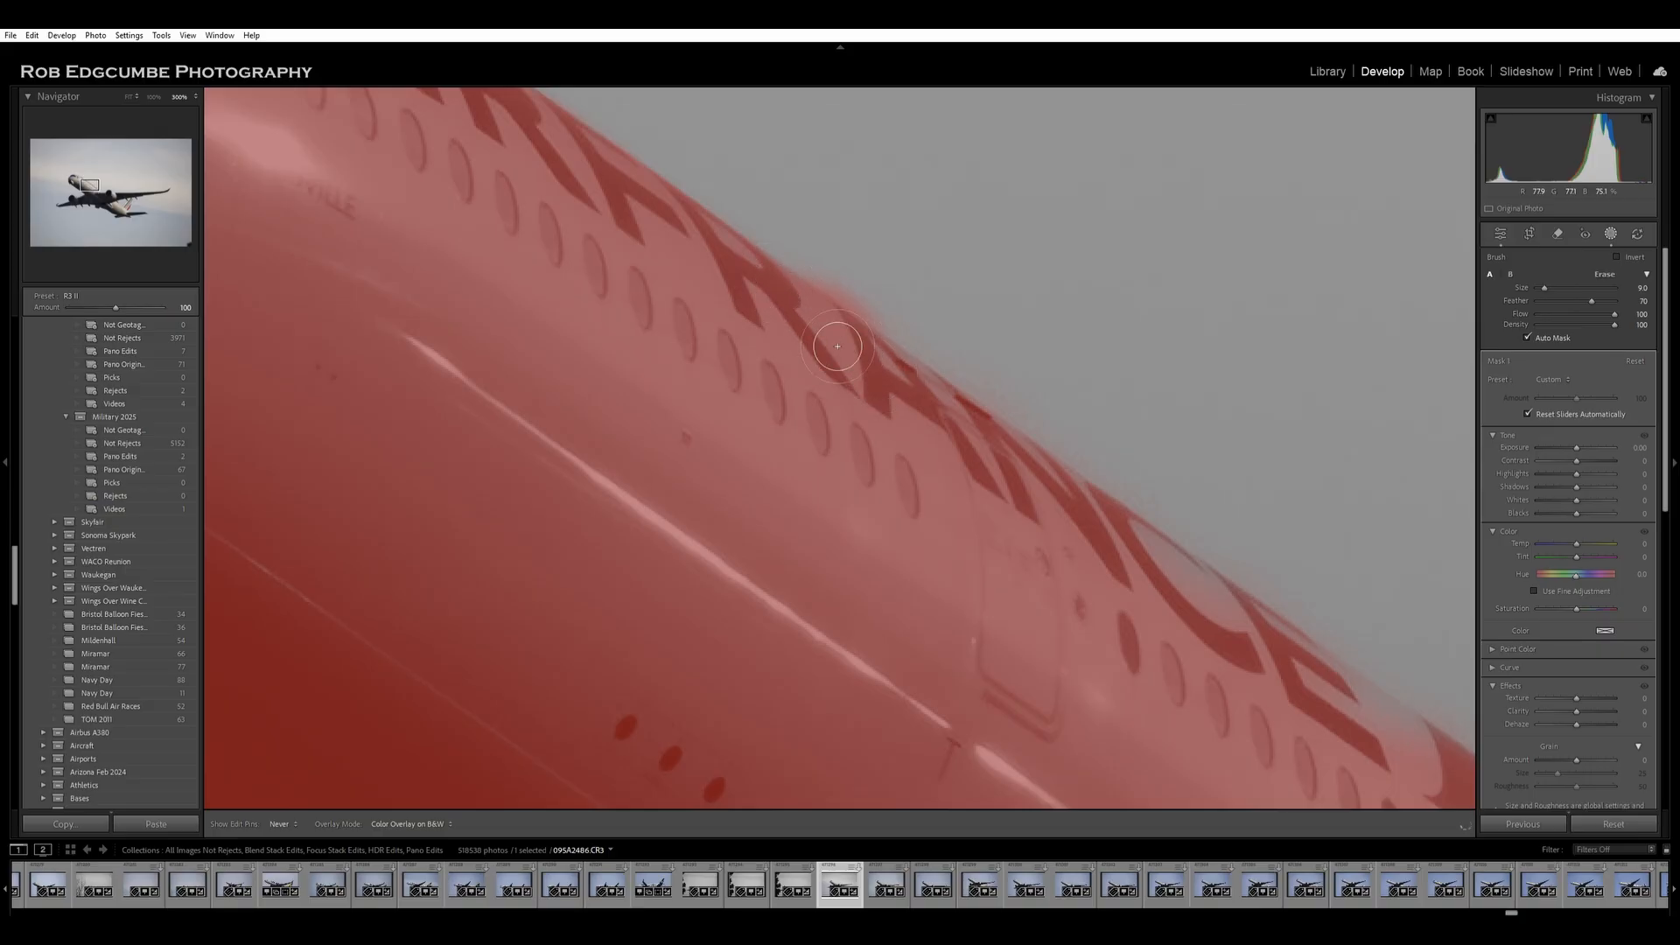
{"action": "mouse_move", "coordinate": [854, 411]}
{"action": "left_mouse_down"}
{"action": "mouse_move", "coordinate": [758, 367]}
{"action": "mouse_move", "coordinate": [871, 378]}
{"action": "left_mouse_up"}
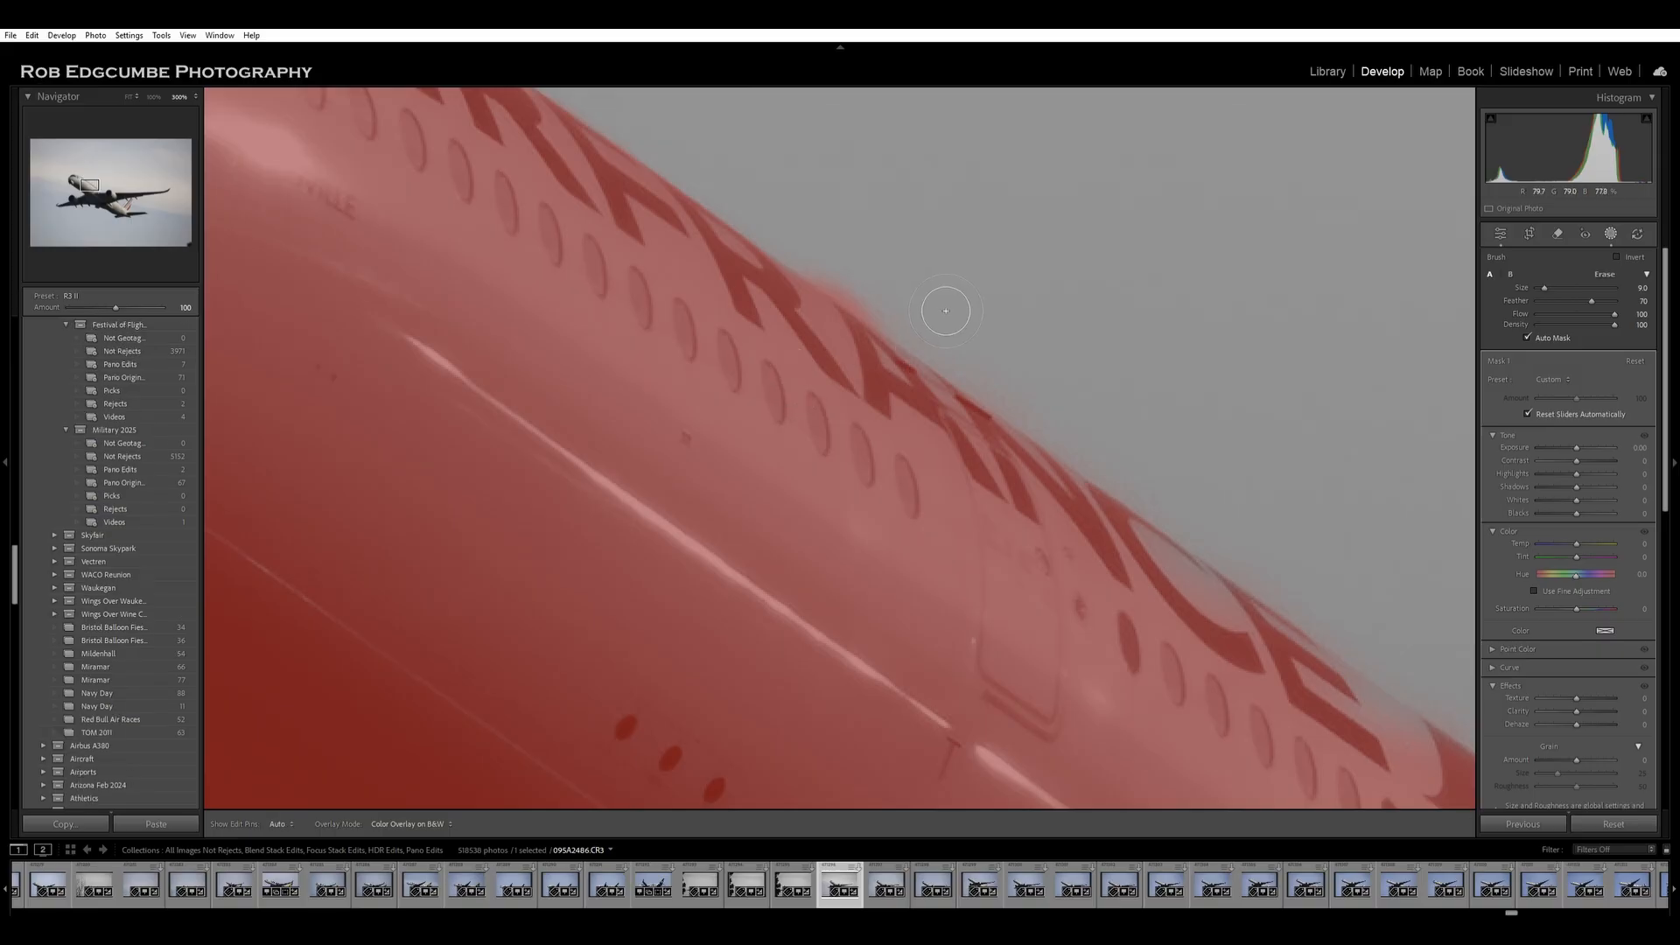
{"action": "key", "text": "alt"}
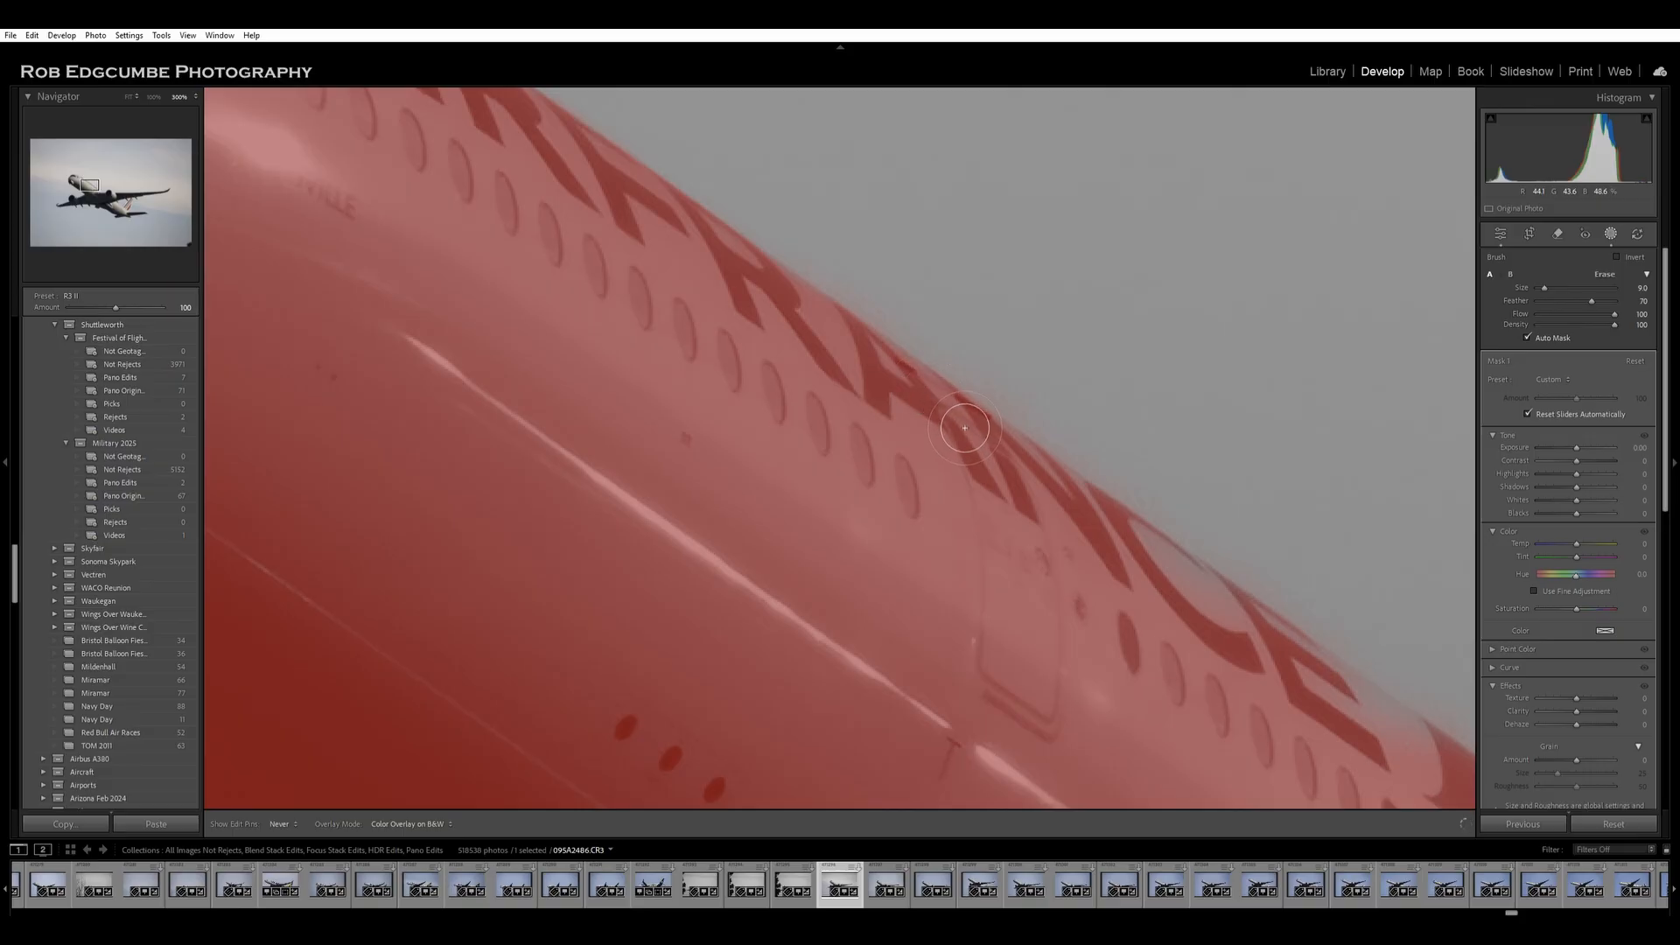
Refine the mask edge along the NCE of FRANCE by brushing in gaps and erasing spill from the adjoining sky.
{"action": "mouse_move", "coordinate": [967, 439]}
{"action": "left_mouse_down"}
{"action": "mouse_move", "coordinate": [873, 440]}
{"action": "mouse_move", "coordinate": [879, 476]}
{"action": "mouse_move", "coordinate": [926, 515]}
{"action": "mouse_move", "coordinate": [1041, 482]}
{"action": "left_mouse_up"}
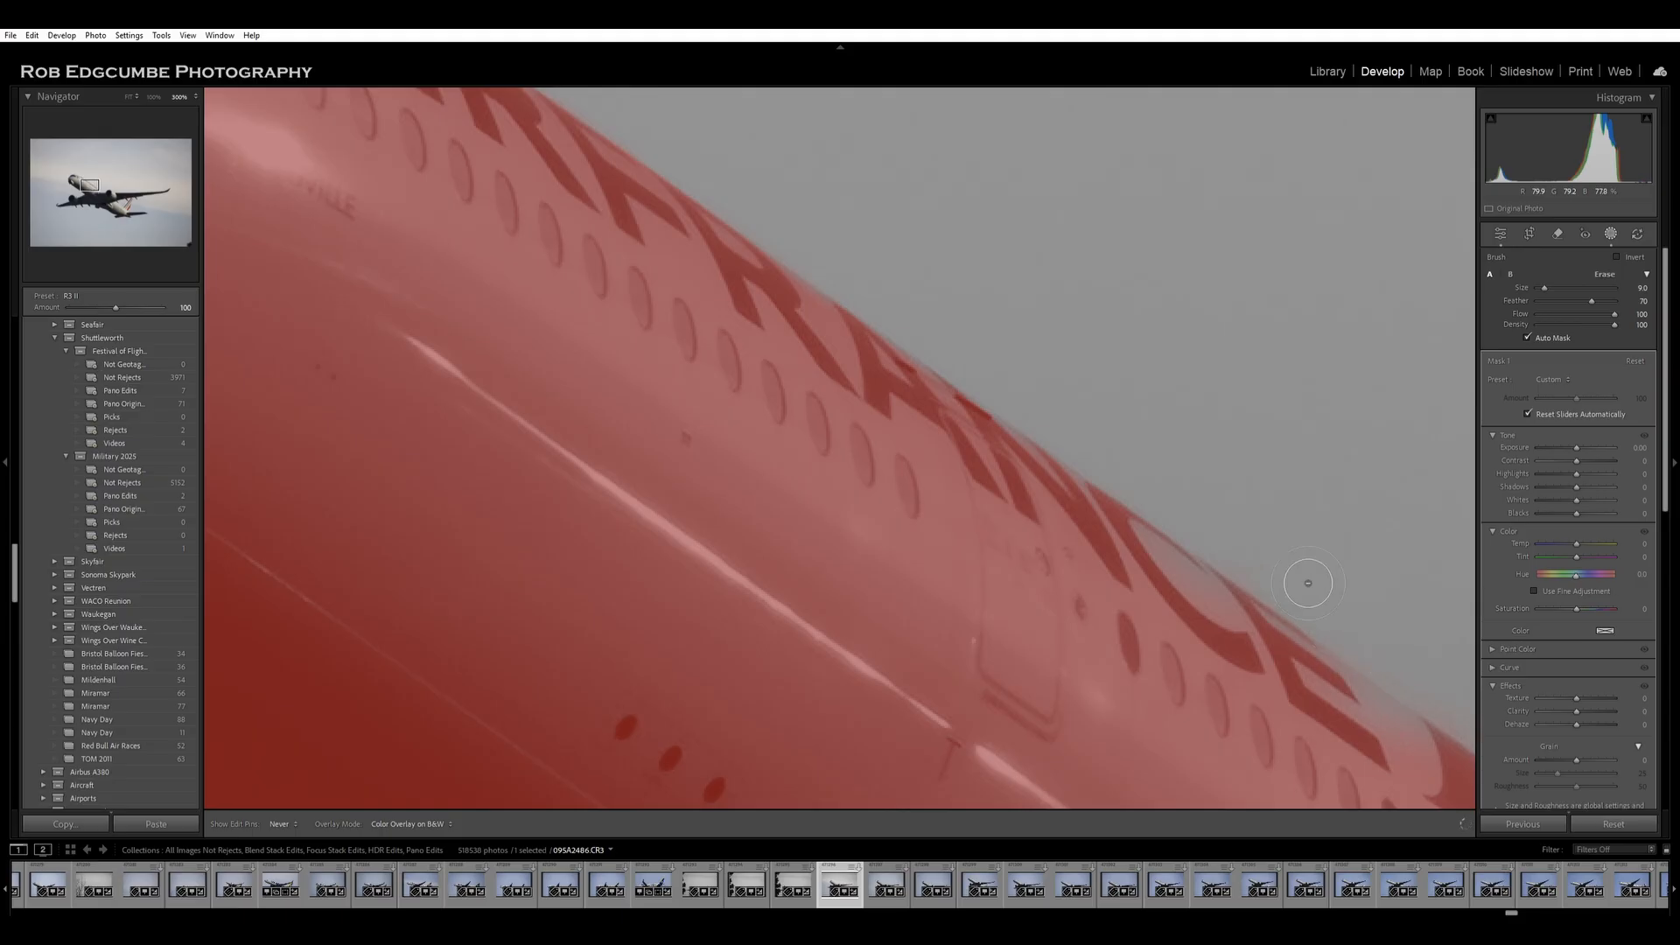
{"action": "mouse_move", "coordinate": [1292, 562]}
{"action": "left_mouse_down"}
{"action": "mouse_move", "coordinate": [1491, 699]}
{"action": "mouse_move", "coordinate": [1448, 675]}
{"action": "mouse_move", "coordinate": [1490, 719]}
{"action": "mouse_move", "coordinate": [1319, 549]}
{"action": "left_mouse_up"}
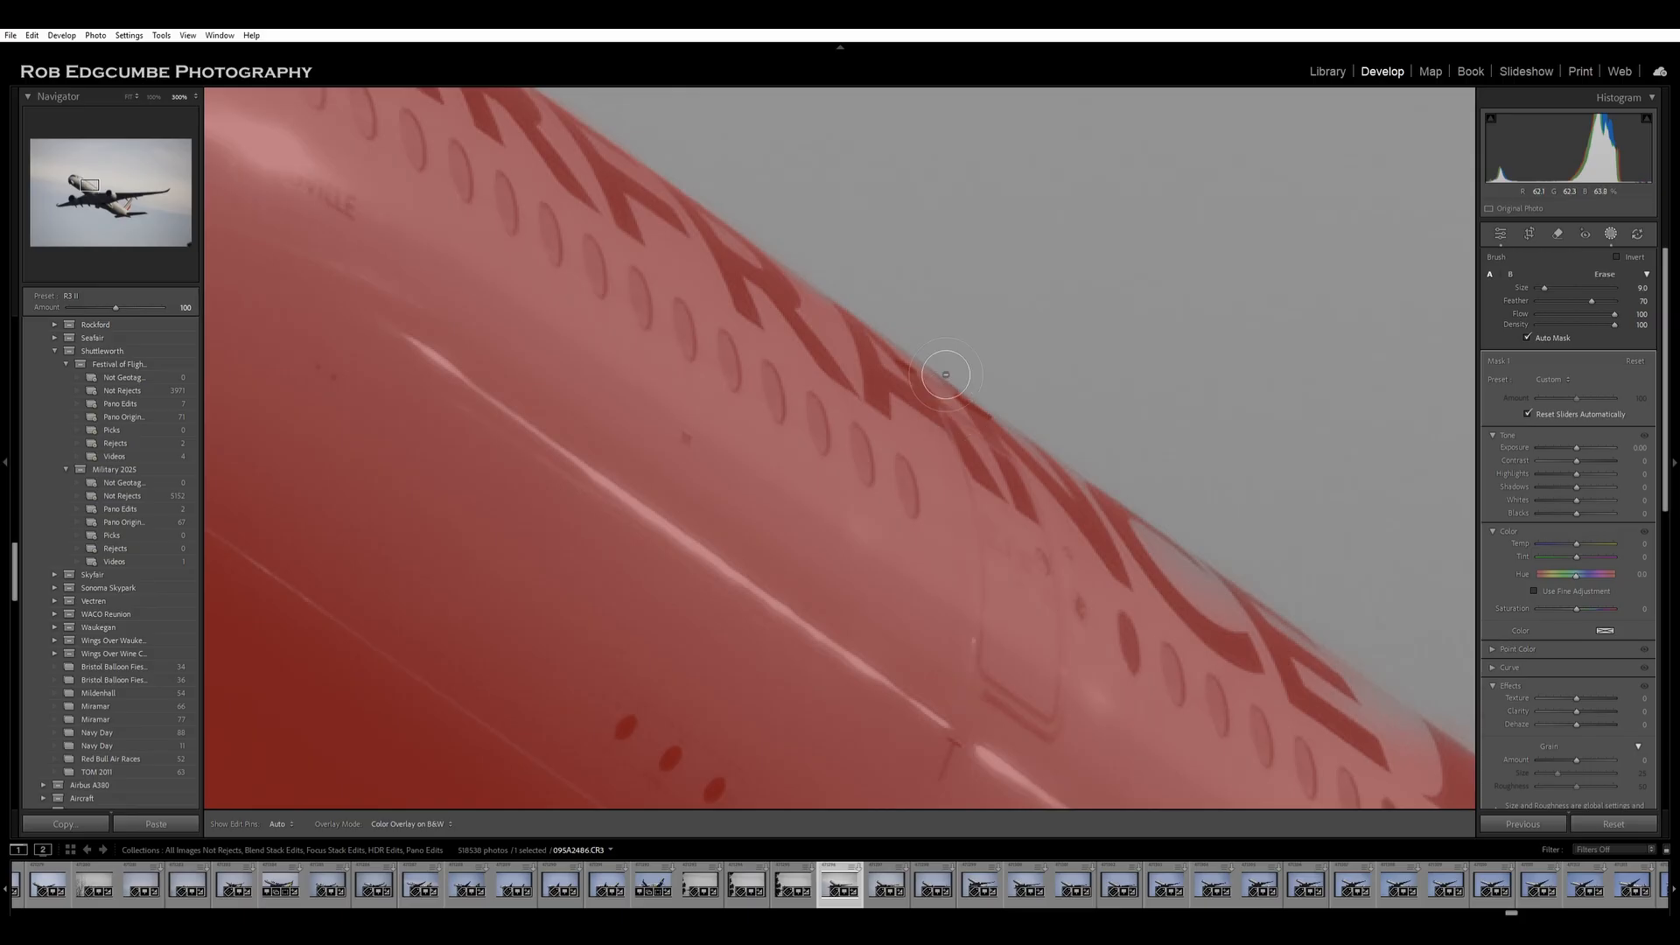
{"action": "left_click", "coordinate": [1365, 181]}
{"action": "mouse_move", "coordinate": [797, 438]}
{"action": "left_mouse_down"}
{"action": "mouse_move", "coordinate": [849, 382]}
{"action": "mouse_move", "coordinate": [843, 345]}
{"action": "mouse_move", "coordinate": [1071, 536]}
{"action": "mouse_move", "coordinate": [1040, 485]}
{"action": "mouse_move", "coordinate": [1069, 486]}
{"action": "mouse_move", "coordinate": [954, 404]}
{"action": "mouse_move", "coordinate": [1071, 518]}
{"action": "mouse_move", "coordinate": [1131, 525]}
{"action": "mouse_move", "coordinate": [1121, 515]}
{"action": "left_mouse_up"}
{"action": "key", "text": "h"}
{"action": "key", "text": "h"}
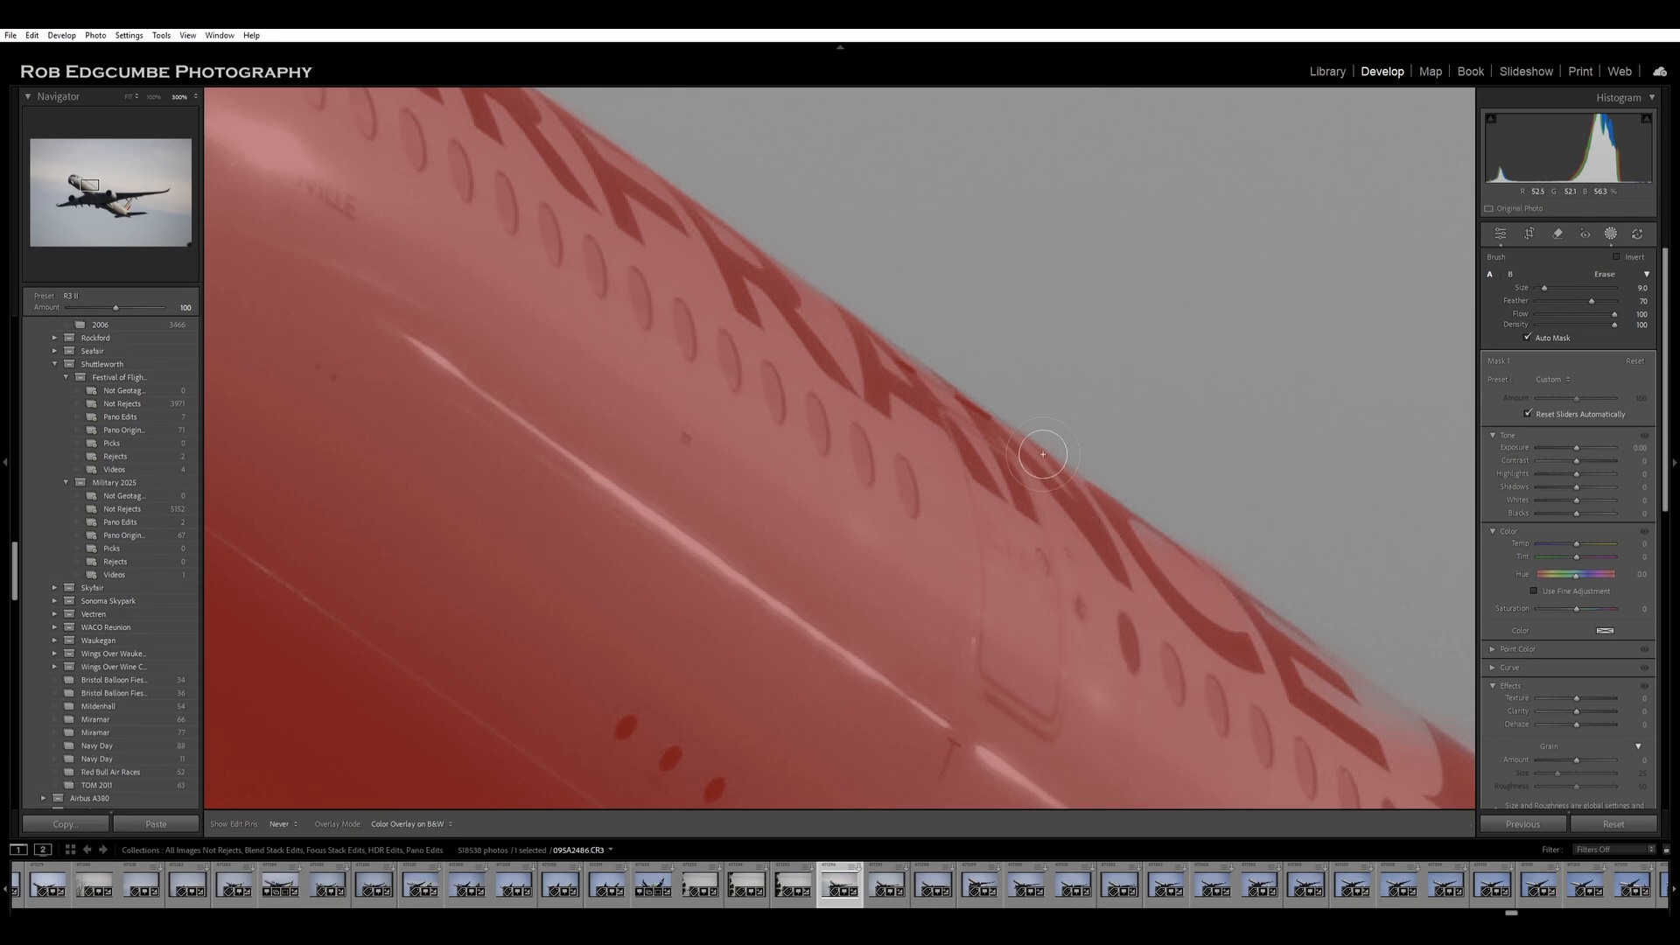
{"action": "left_click_drag", "start_coordinate": [1112, 517], "coordinate": [1151, 544]}
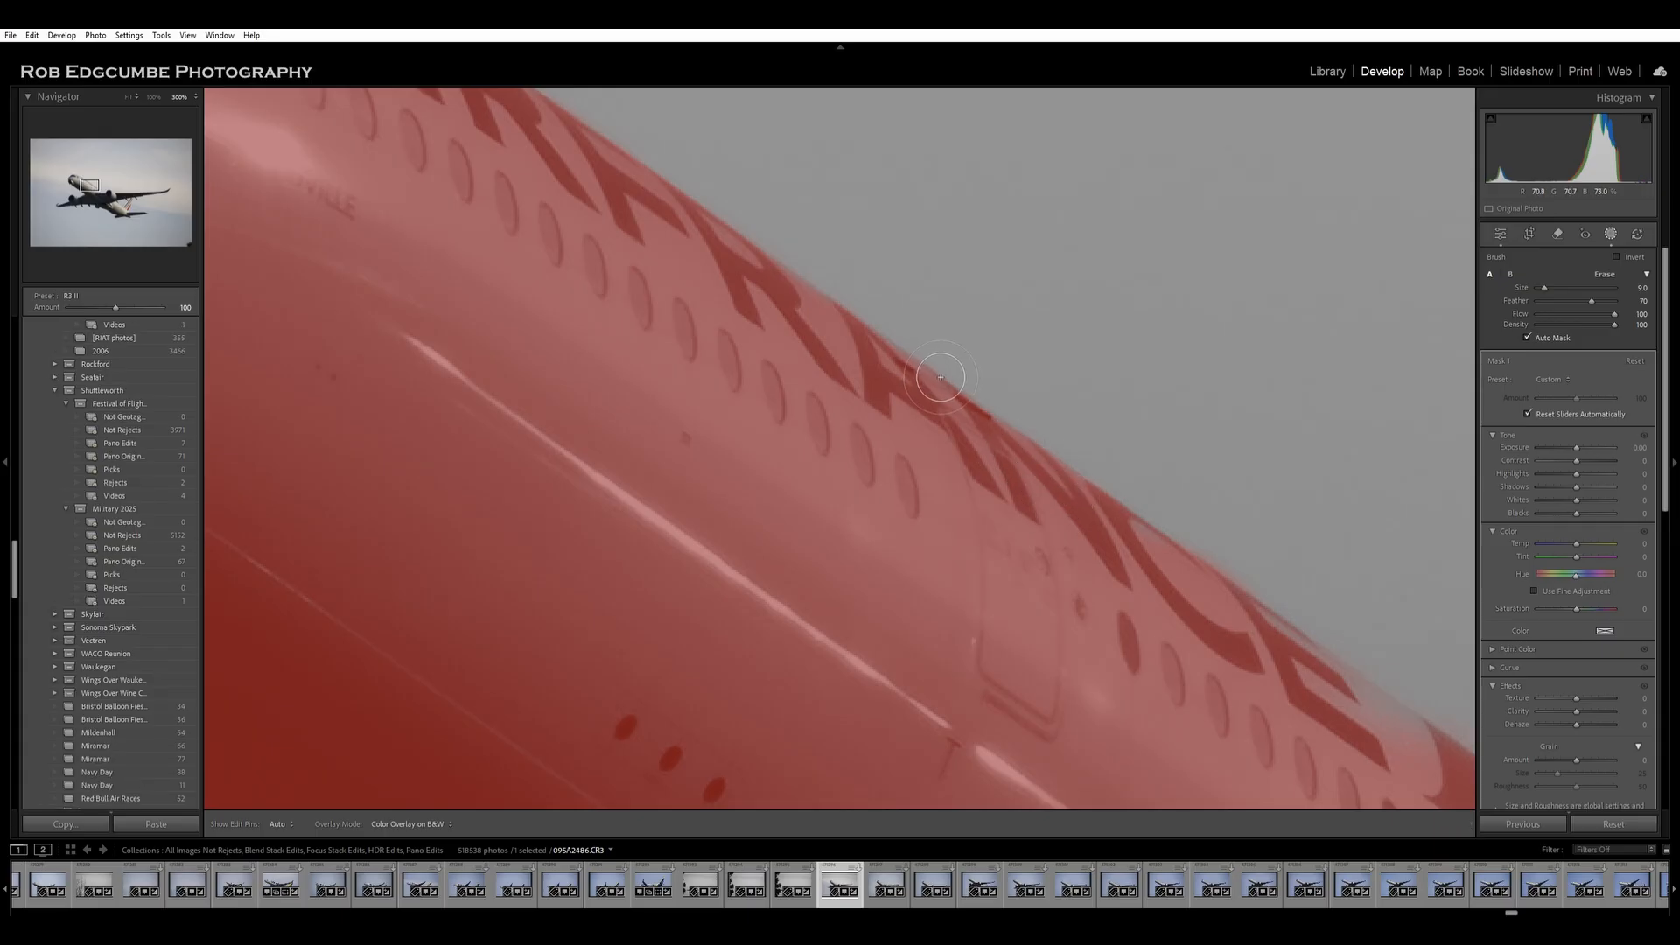
{"action": "left_click_drag", "start_coordinate": [941, 378], "coordinate": [941, 381]}
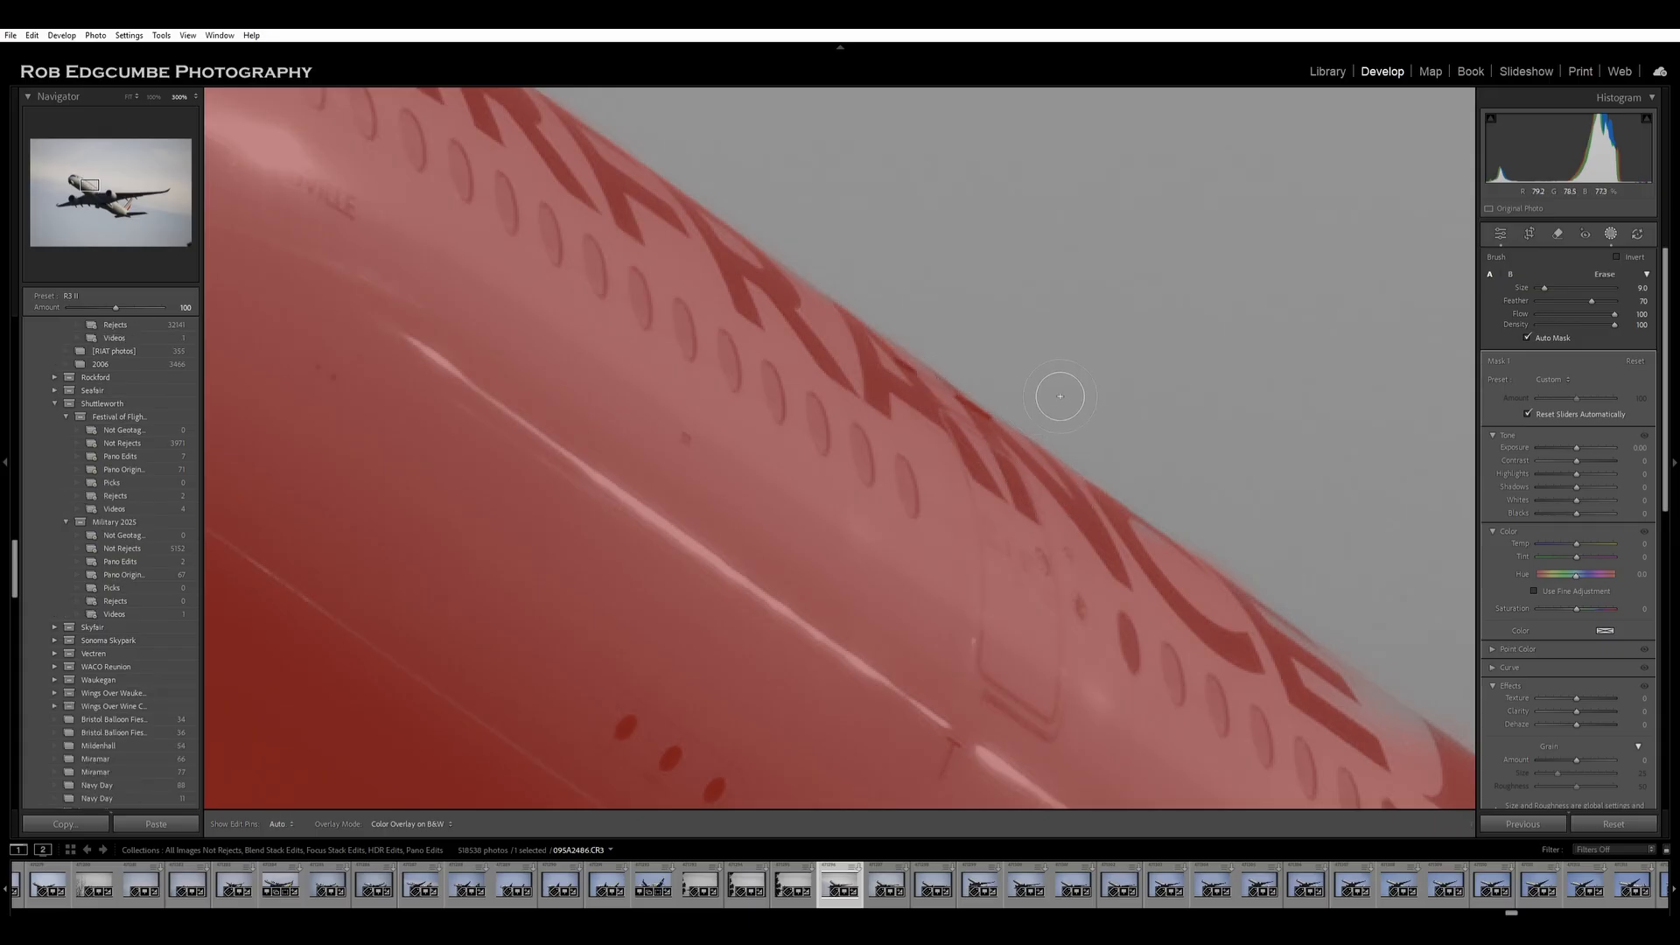
{"action": "left_click_drag", "start_coordinate": [1012, 399], "coordinate": [959, 416]}
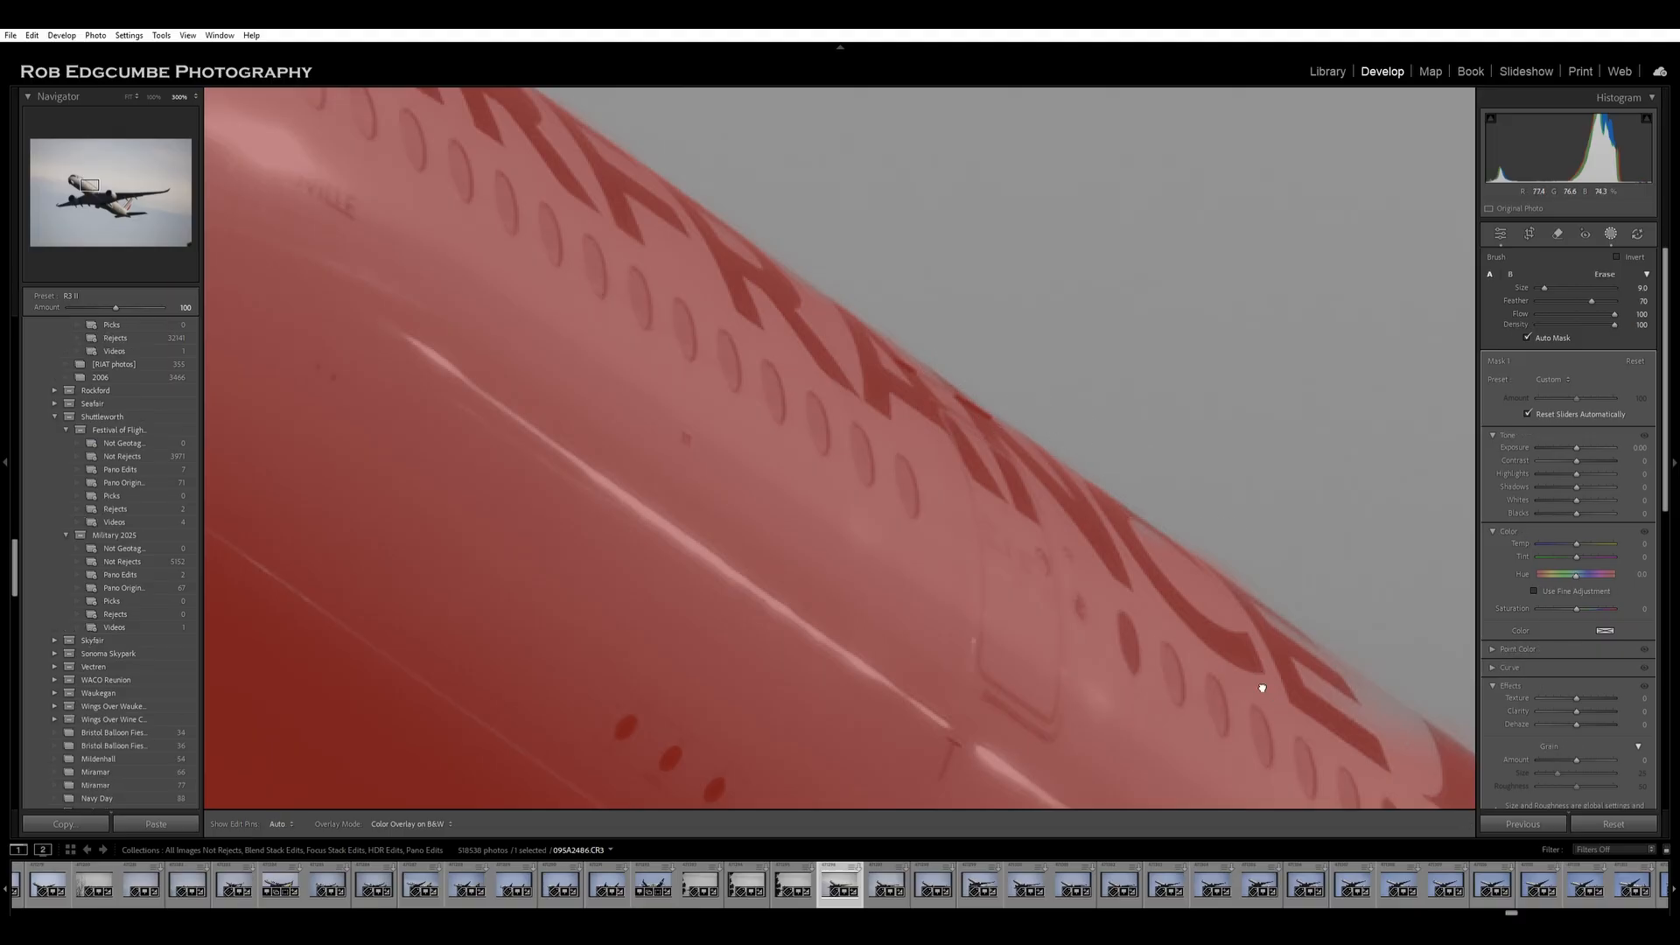
Brush in the mask around the end of the FRANCE lettering and clean the spill from the sky above it.
{"action": "left_click_drag", "start_coordinate": [1282, 691], "coordinate": [814, 349]}
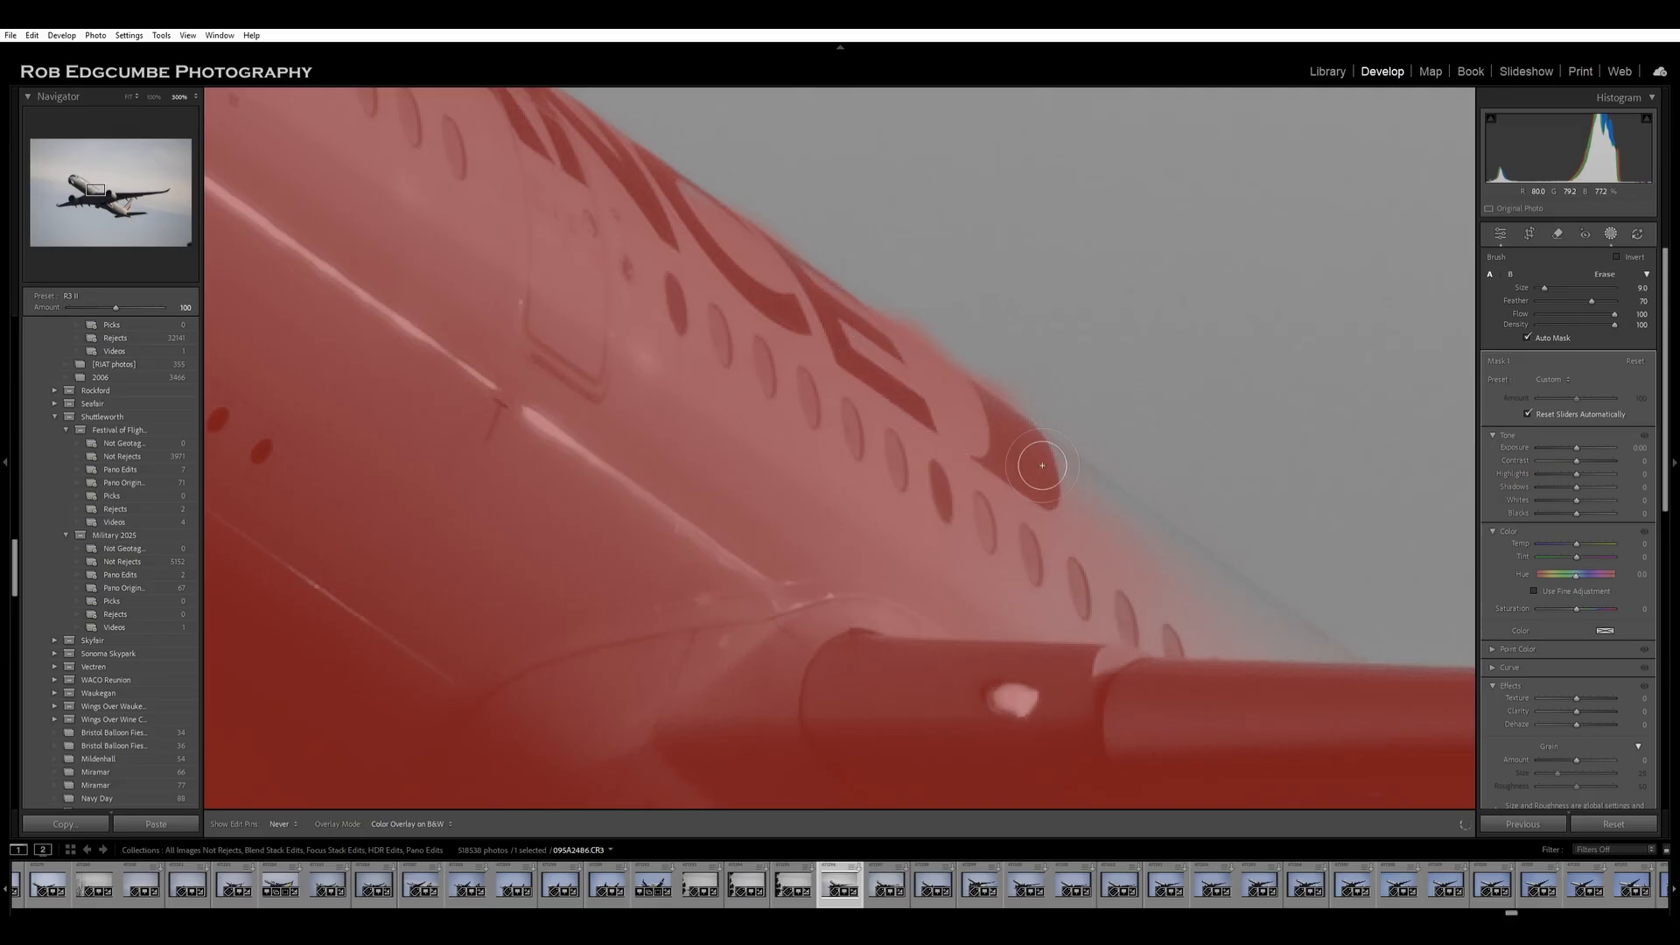
{"action": "mouse_move", "coordinate": [960, 423]}
{"action": "left_mouse_down"}
{"action": "mouse_move", "coordinate": [919, 396]}
{"action": "mouse_move", "coordinate": [992, 444]}
{"action": "mouse_move", "coordinate": [807, 311]}
{"action": "mouse_move", "coordinate": [888, 393]}
{"action": "mouse_move", "coordinate": [828, 350]}
{"action": "left_mouse_up"}
{"action": "key", "text": "alt"}
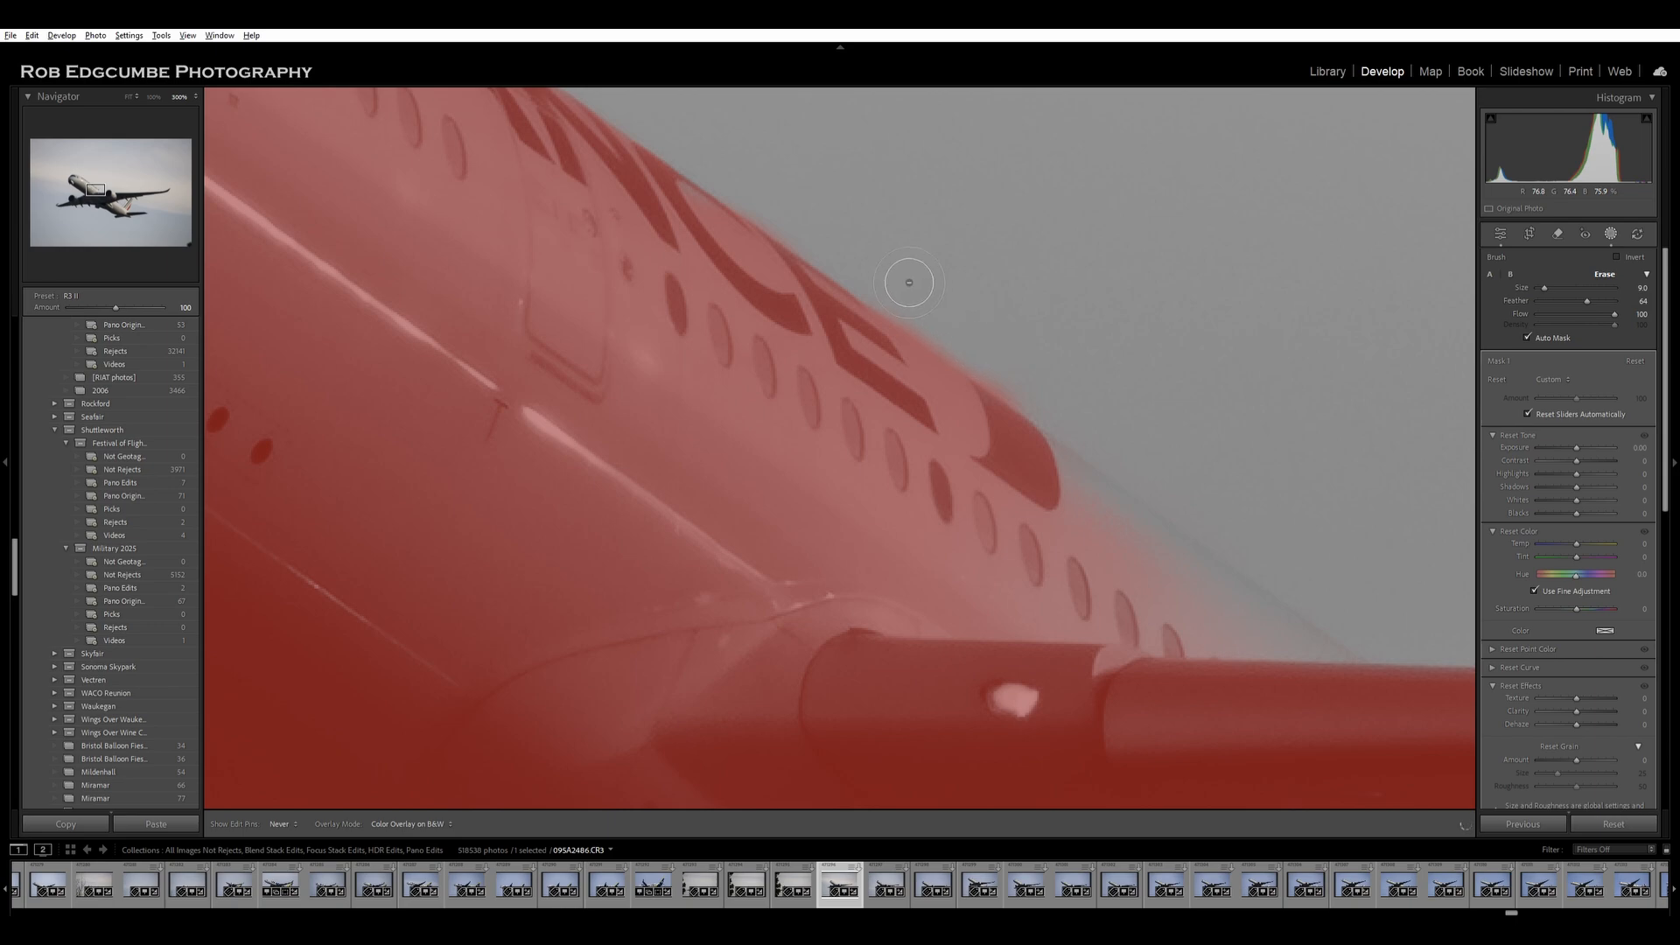
{"action": "mouse_move", "coordinate": [1079, 404]}
{"action": "left_mouse_down"}
{"action": "mouse_move", "coordinate": [1039, 384]}
{"action": "mouse_move", "coordinate": [1221, 420]}
{"action": "left_mouse_up"}
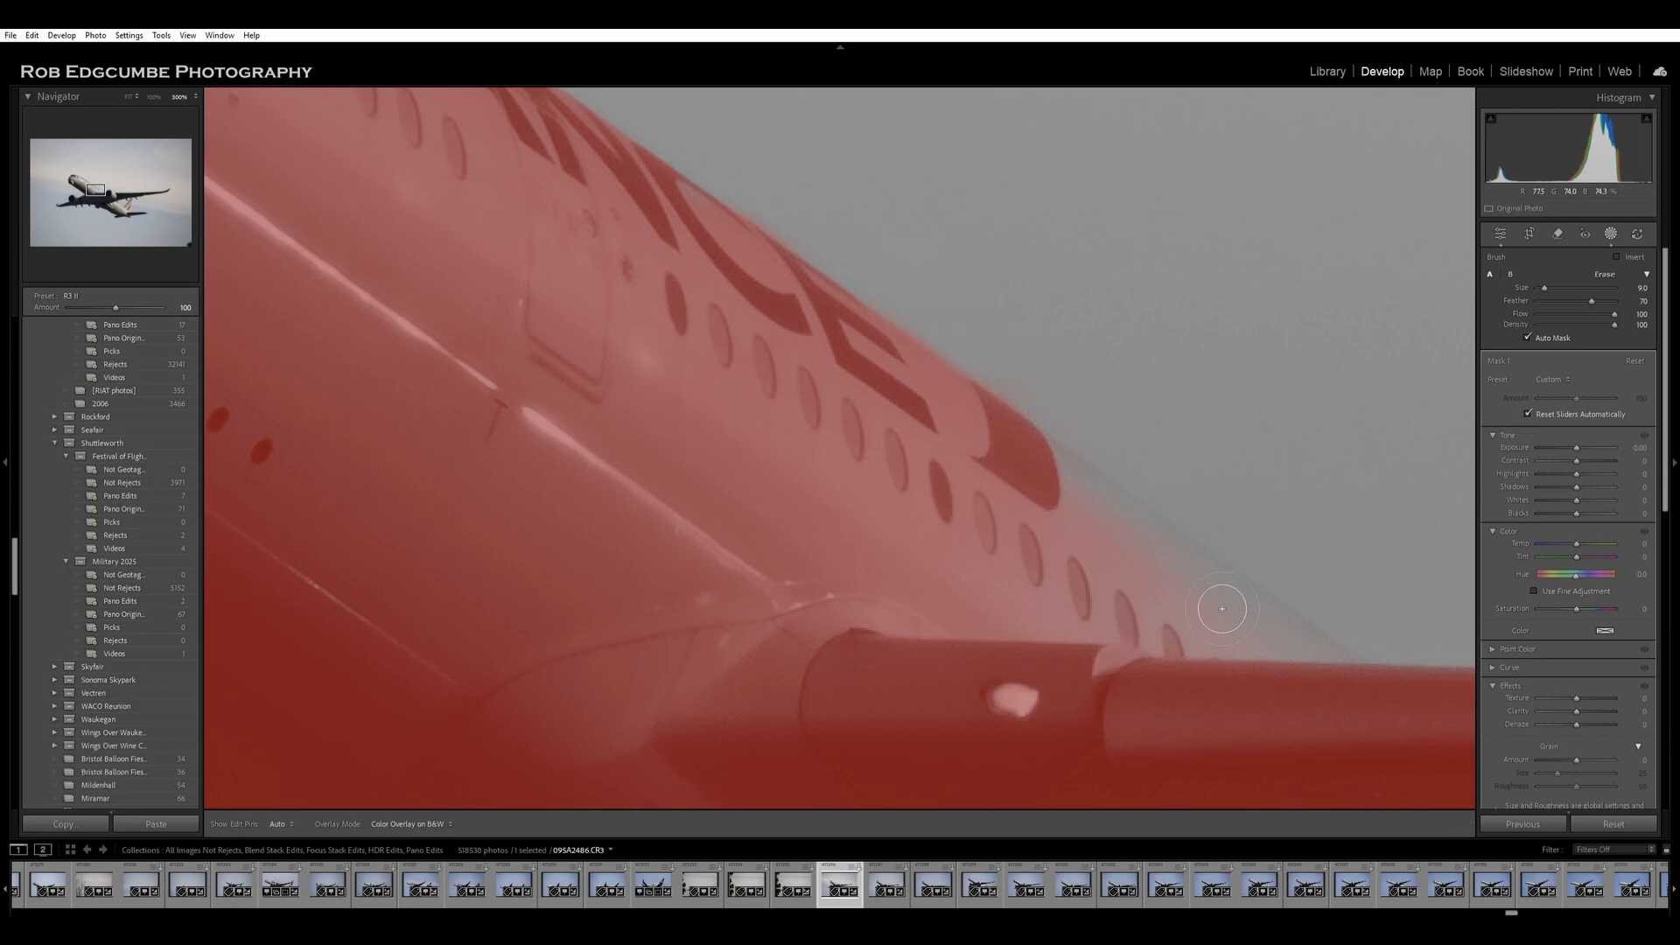
Extend the mask along the upper fuselage behind the lettering down to the wing, erasing overspill in the sky.
{"action": "key", "text": "h"}
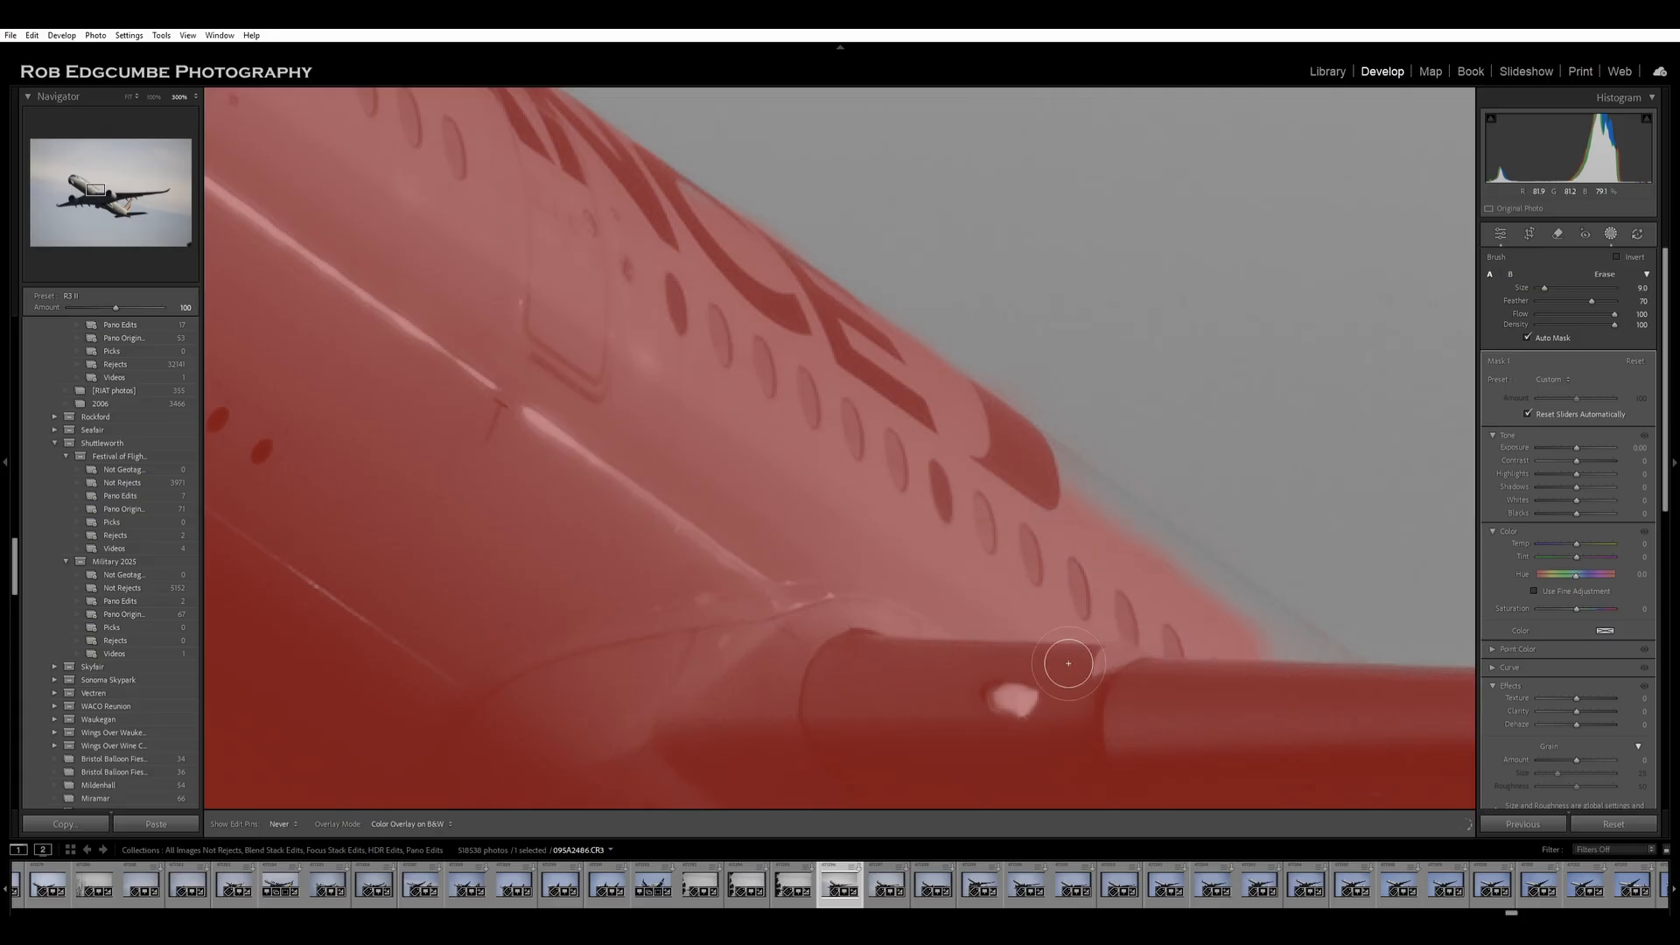
{"action": "mouse_move", "coordinate": [1111, 539]}
{"action": "left_mouse_down"}
{"action": "mouse_move", "coordinate": [1296, 697]}
{"action": "mouse_move", "coordinate": [1174, 600]}
{"action": "mouse_move", "coordinate": [1375, 720]}
{"action": "left_mouse_up"}
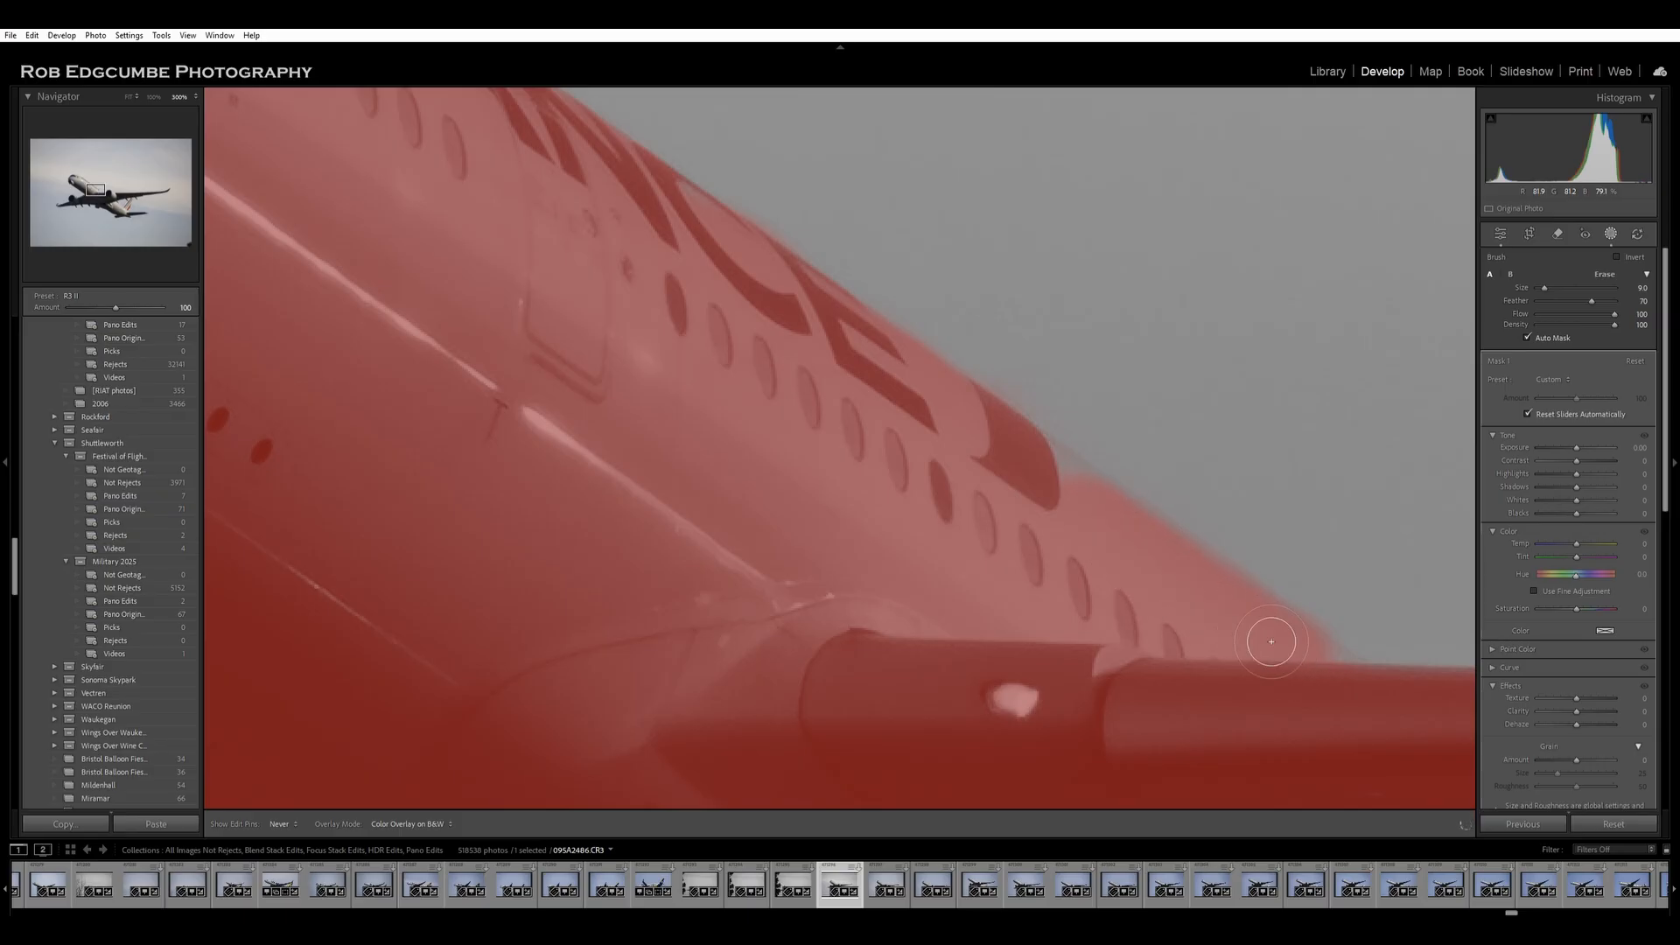
{"action": "mouse_move", "coordinate": [1092, 499]}
{"action": "left_mouse_down"}
{"action": "mouse_move", "coordinate": [1101, 509]}
{"action": "mouse_move", "coordinate": [1072, 475]}
{"action": "left_mouse_up"}
{"action": "key", "text": "alt"}
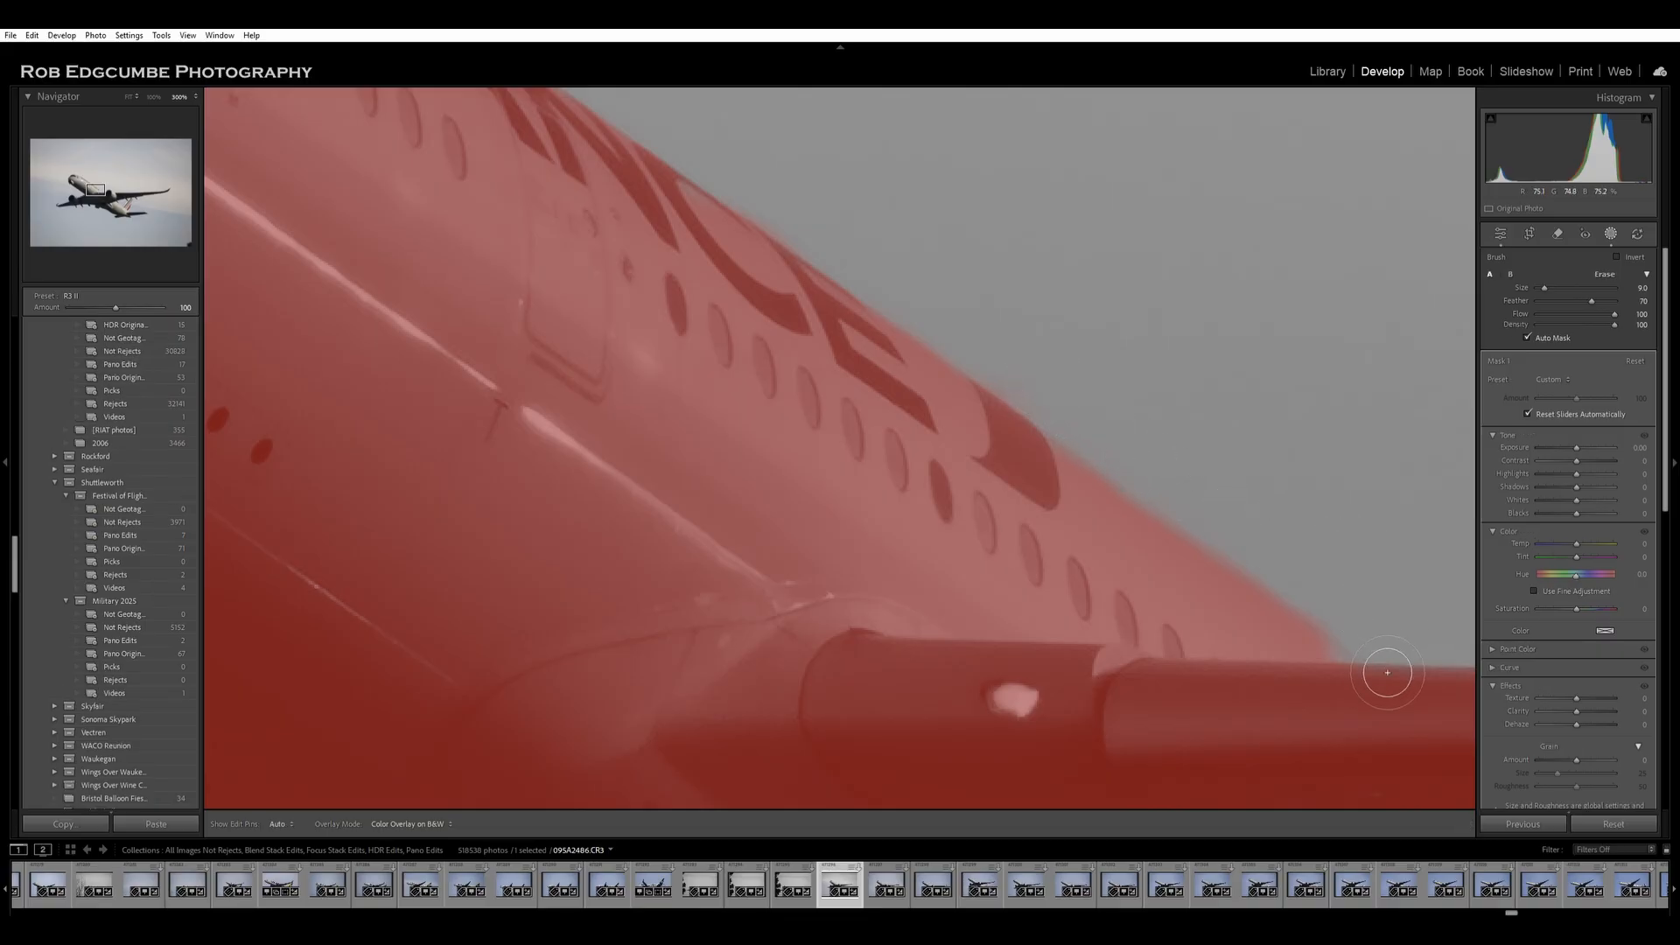
{"action": "left_click_drag", "start_coordinate": [1366, 682], "coordinate": [1428, 687]}
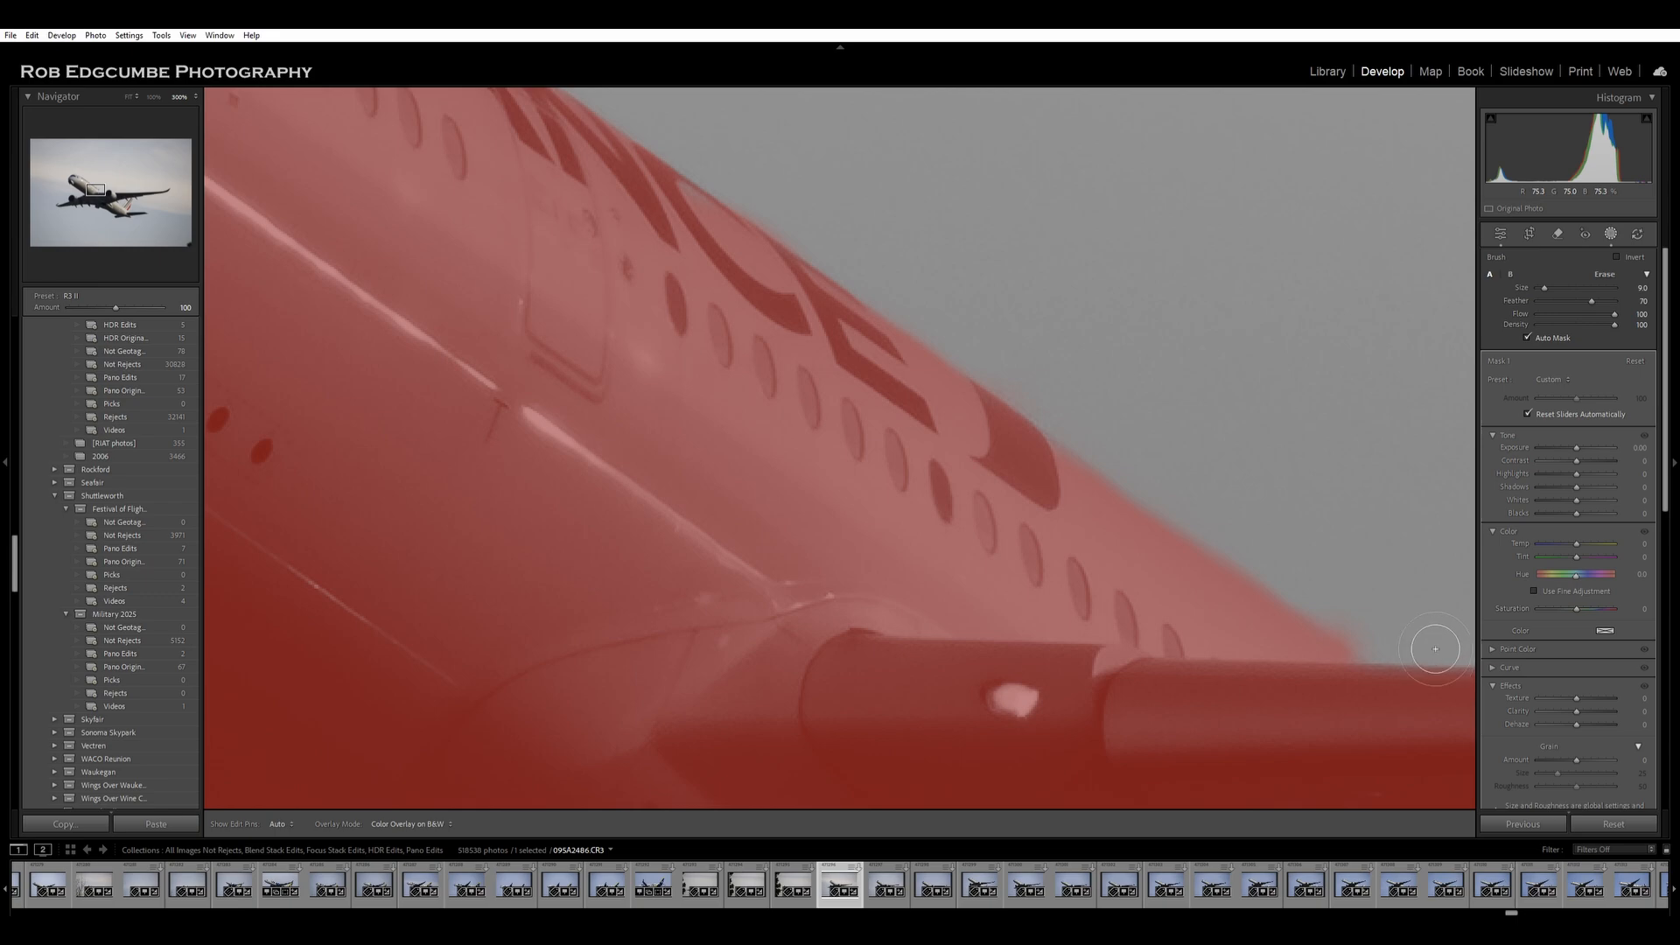
{"action": "key", "text": "alt"}
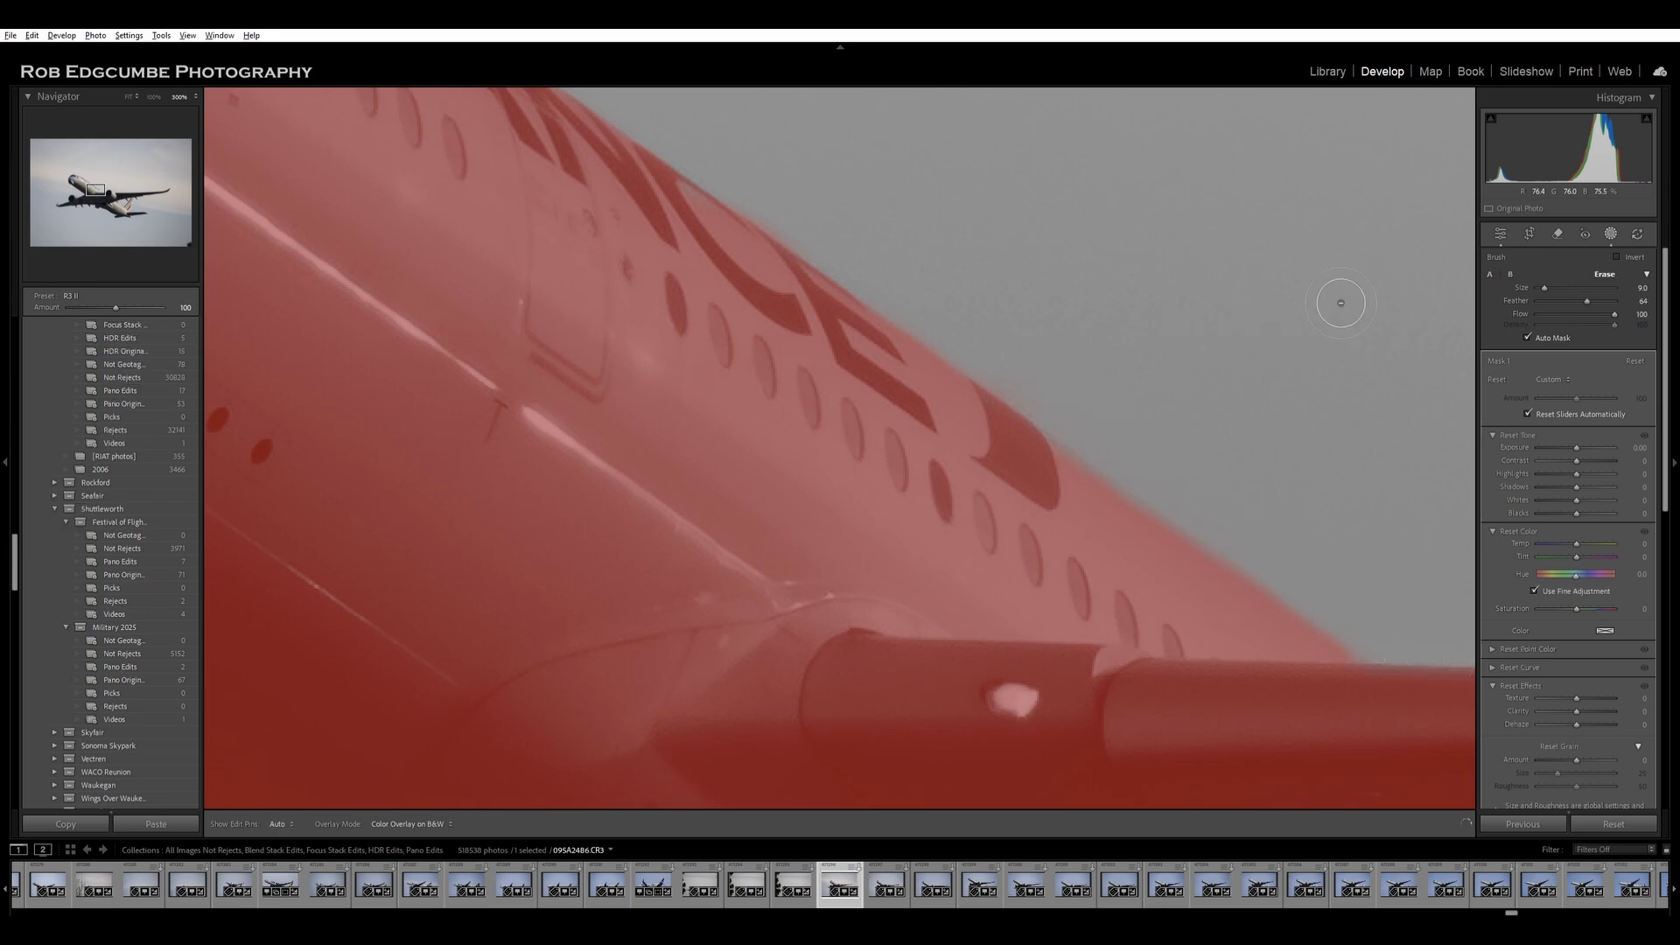
Turn off Auto Mask and touch up the mask's upper fuselage edge along the FRANCE lettering with a size 3 brush.
{"action": "key", "text": "alt"}
{"action": "key", "text": "h"}
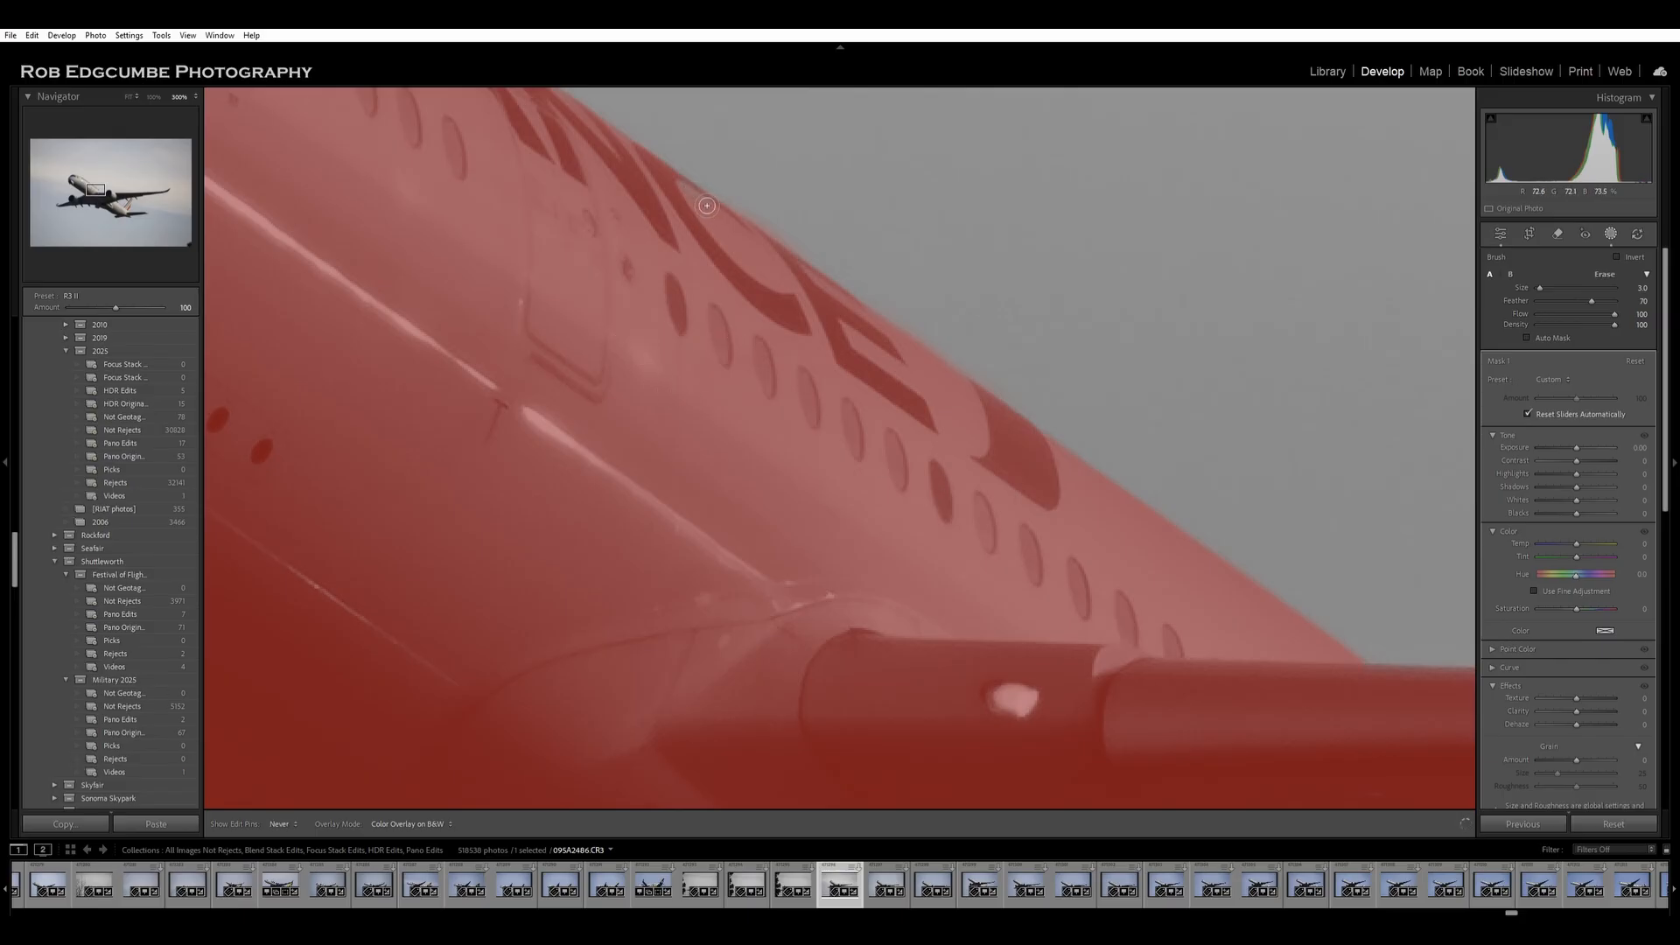
{"action": "left_click_drag", "start_coordinate": [843, 350], "coordinate": [1107, 534]}
{"action": "left_click_drag", "start_coordinate": [829, 278], "coordinate": [813, 263]}
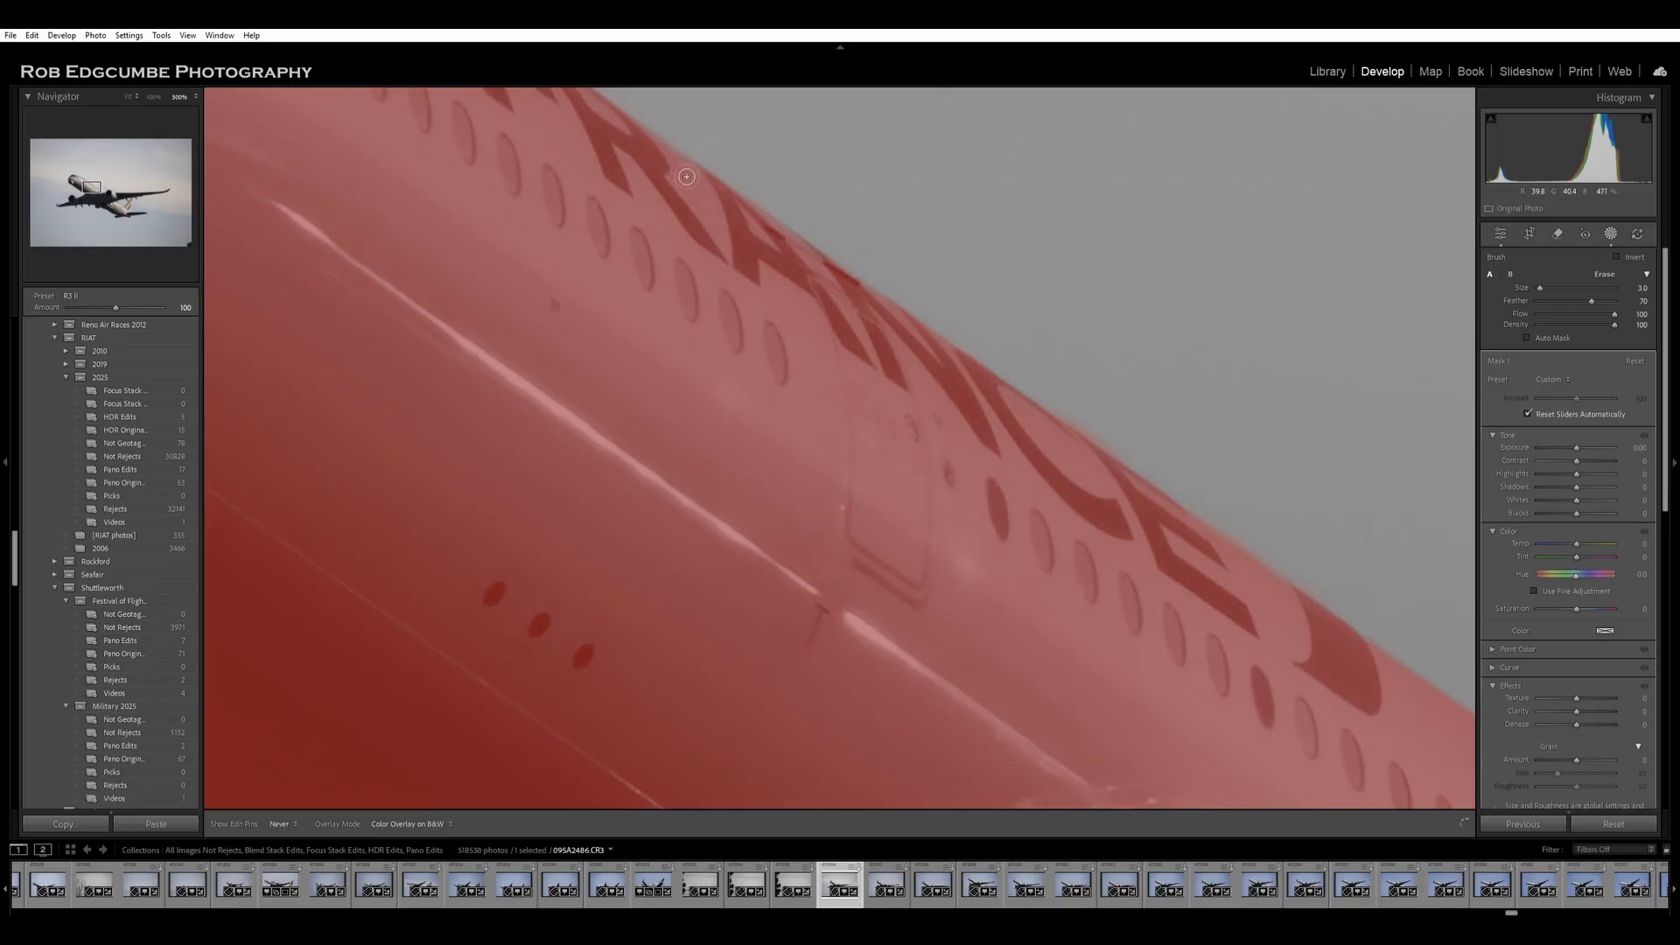
{"action": "left_click_drag", "start_coordinate": [706, 183], "coordinate": [785, 247]}
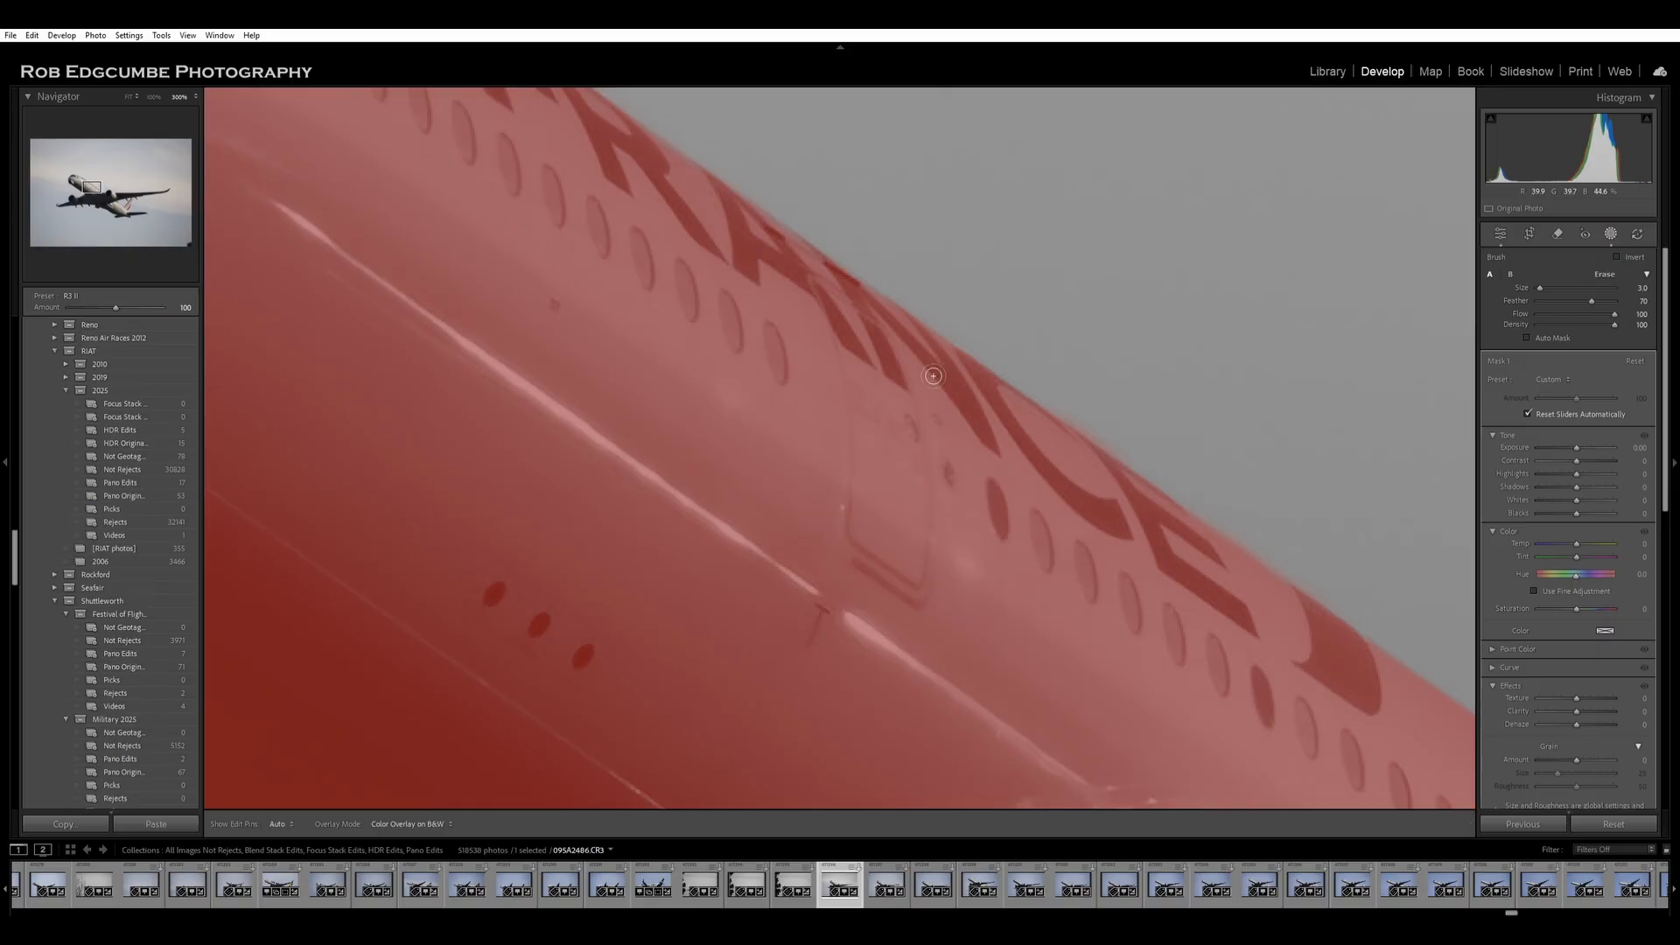
{"action": "left_click_drag", "start_coordinate": [897, 404], "coordinate": [1402, 687]}
{"action": "left_click_drag", "start_coordinate": [980, 393], "coordinate": [1117, 497]}
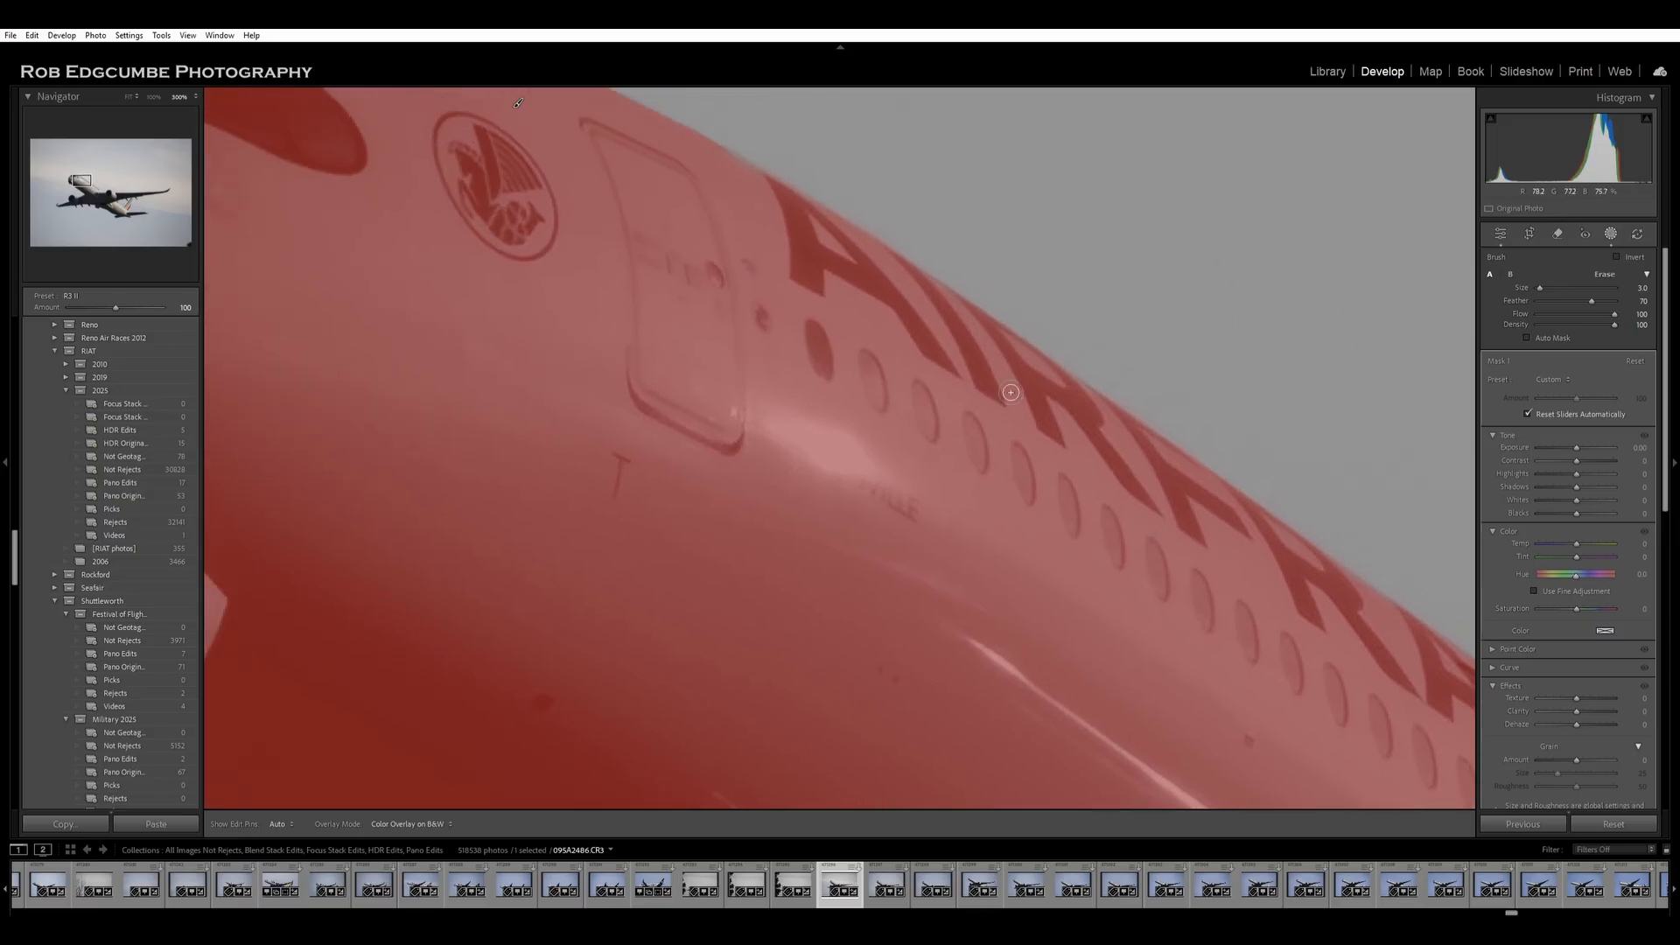
Smooth the mask along the upper fuselage edge from AIR through FRANCE using straight size 2 brush strokes.
{"action": "left_click", "coordinate": [929, 275]}
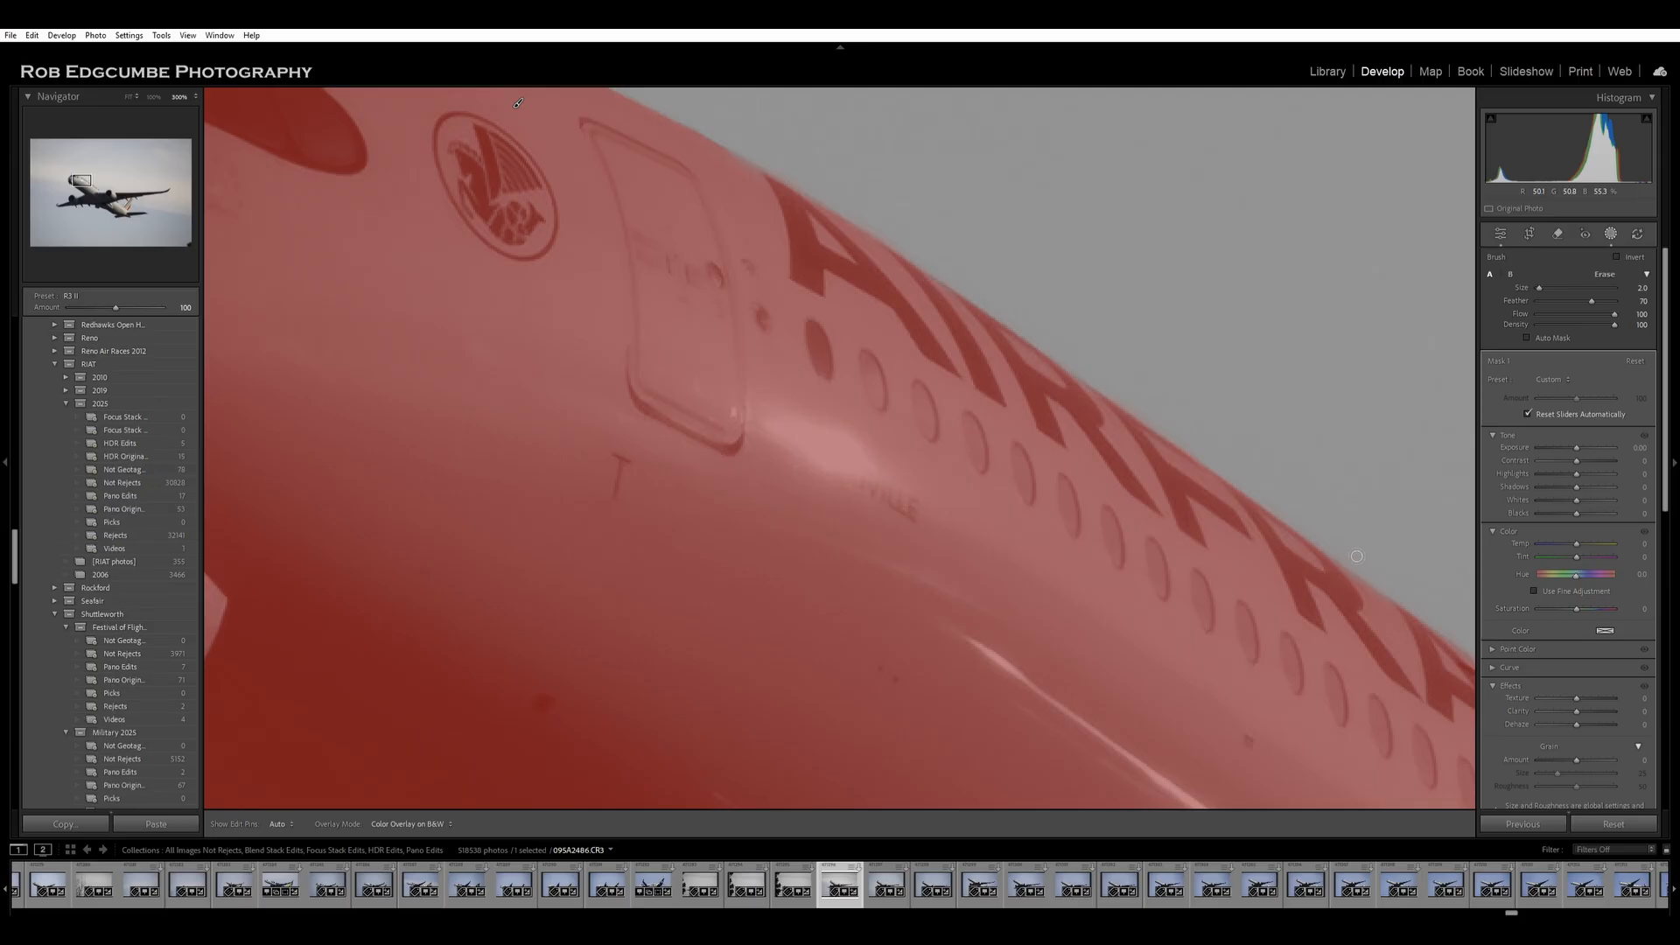
{"action": "left_click", "coordinate": [1381, 595], "text": "shift"}
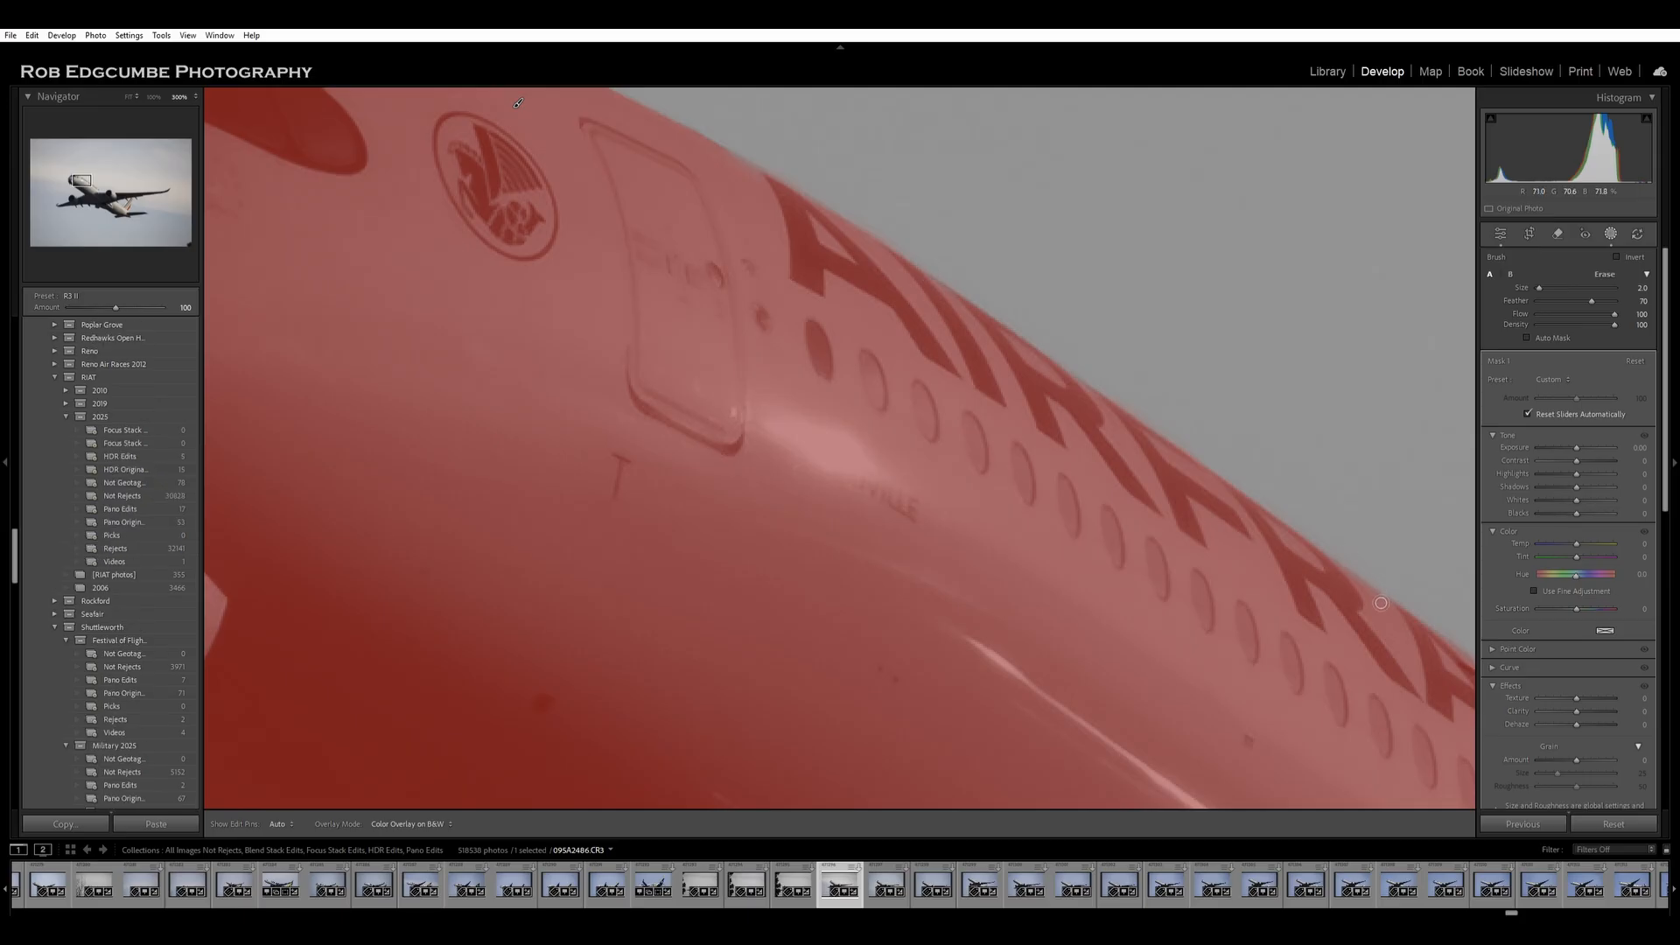
{"action": "left_click_drag", "start_coordinate": [1345, 679], "coordinate": [723, 334]}
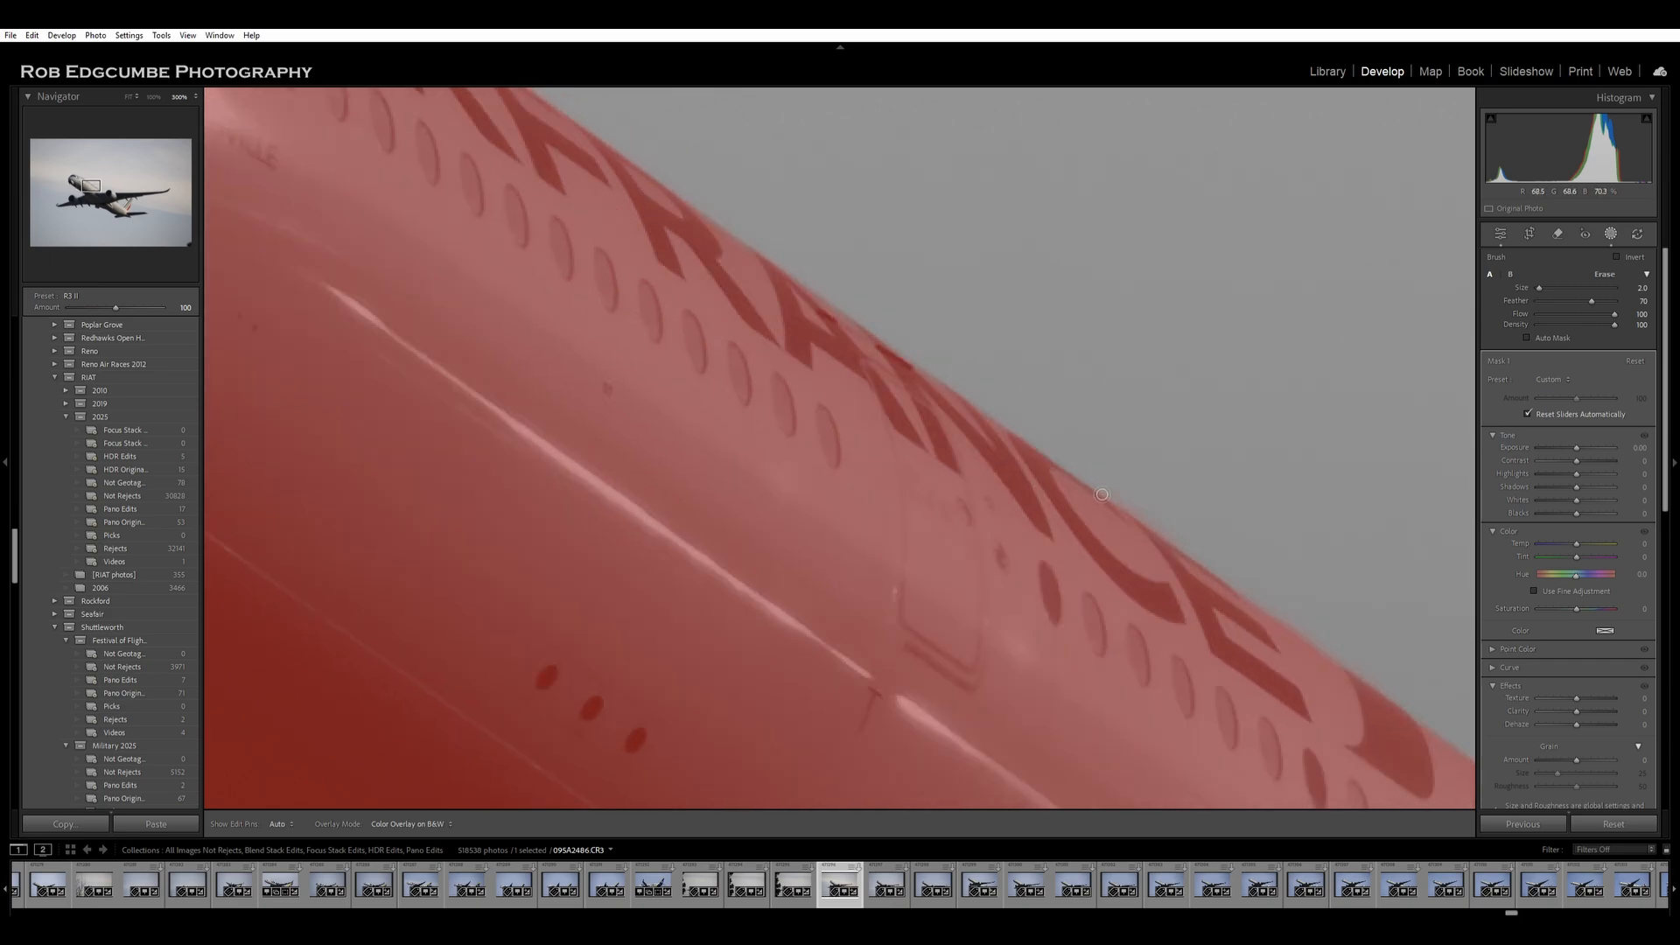
{"action": "left_click", "coordinate": [1102, 495], "text": "shift"}
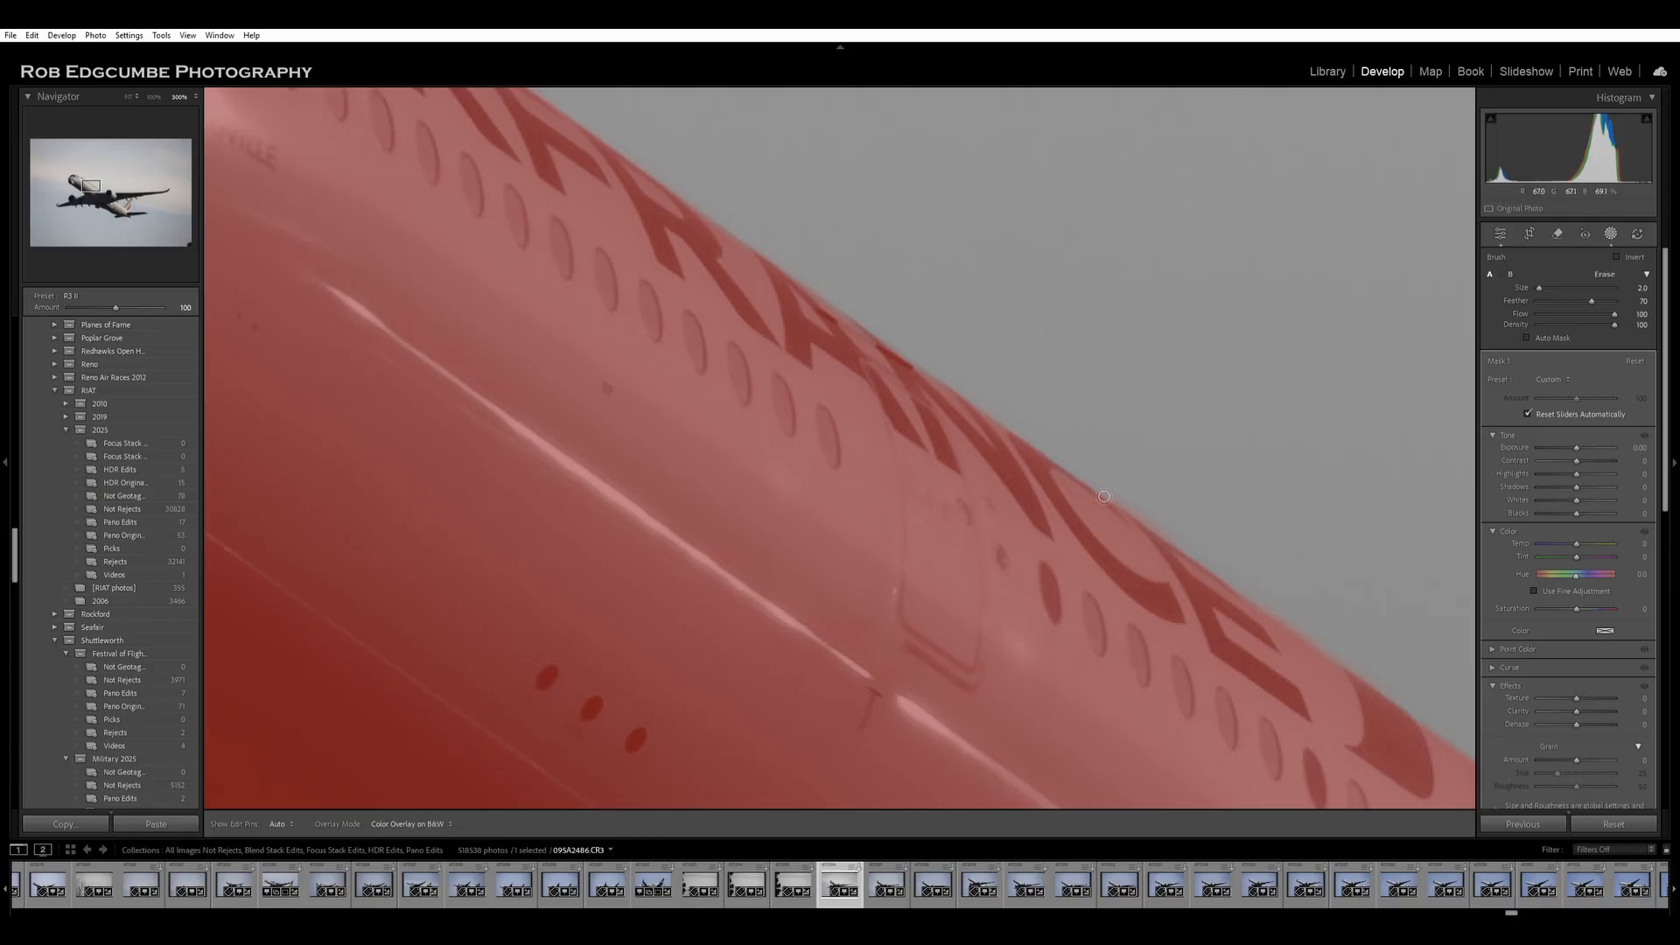
Turn Auto Mask back on and brush the mask into the wing's leading edge between fuselage and engine with a larger brush.
{"action": "left_click_drag", "start_coordinate": [1315, 655], "coordinate": [612, 161]}
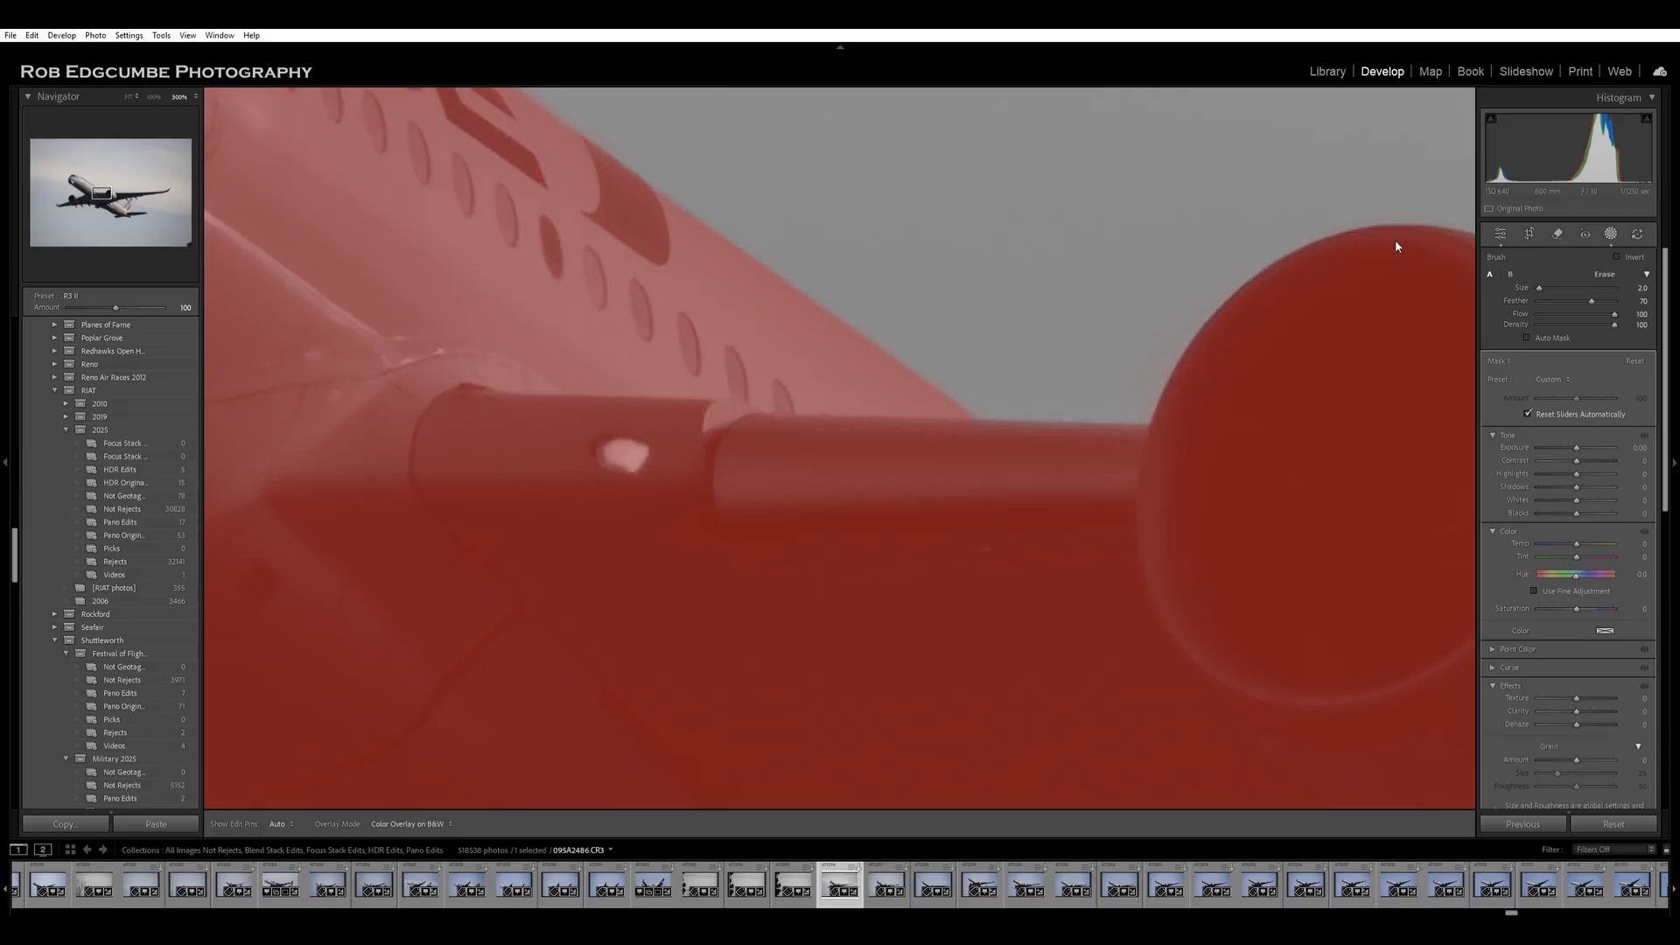
{"action": "left_click", "coordinate": [1527, 338]}
{"action": "scroll", "coordinate": [1093, 487], "scroll_direction": "up", "scroll_amount": 6}
{"action": "mouse_move", "coordinate": [1094, 487]}
{"action": "left_mouse_down"}
{"action": "mouse_move", "coordinate": [1082, 475]}
{"action": "mouse_move", "coordinate": [1166, 483]}
{"action": "mouse_move", "coordinate": [930, 469]}
{"action": "mouse_move", "coordinate": [1186, 471]}
{"action": "mouse_move", "coordinate": [944, 458]}
{"action": "mouse_move", "coordinate": [1170, 477]}
{"action": "mouse_move", "coordinate": [954, 475]}
{"action": "left_mouse_up"}
{"action": "left_click_drag", "start_coordinate": [981, 355], "coordinate": [954, 352]}
Brush the missing engine cowling into the mask back to the wing joint and erase the spill into the sky.
{"action": "mouse_move", "coordinate": [1090, 415]}
{"action": "left_mouse_down"}
{"action": "mouse_move", "coordinate": [1035, 406]}
{"action": "mouse_move", "coordinate": [1187, 337]}
{"action": "mouse_move", "coordinate": [1158, 392]}
{"action": "mouse_move", "coordinate": [1167, 362]}
{"action": "mouse_move", "coordinate": [1279, 268]}
{"action": "mouse_move", "coordinate": [1178, 389]}
{"action": "mouse_move", "coordinate": [935, 451]}
{"action": "mouse_move", "coordinate": [790, 416]}
{"action": "left_mouse_up"}
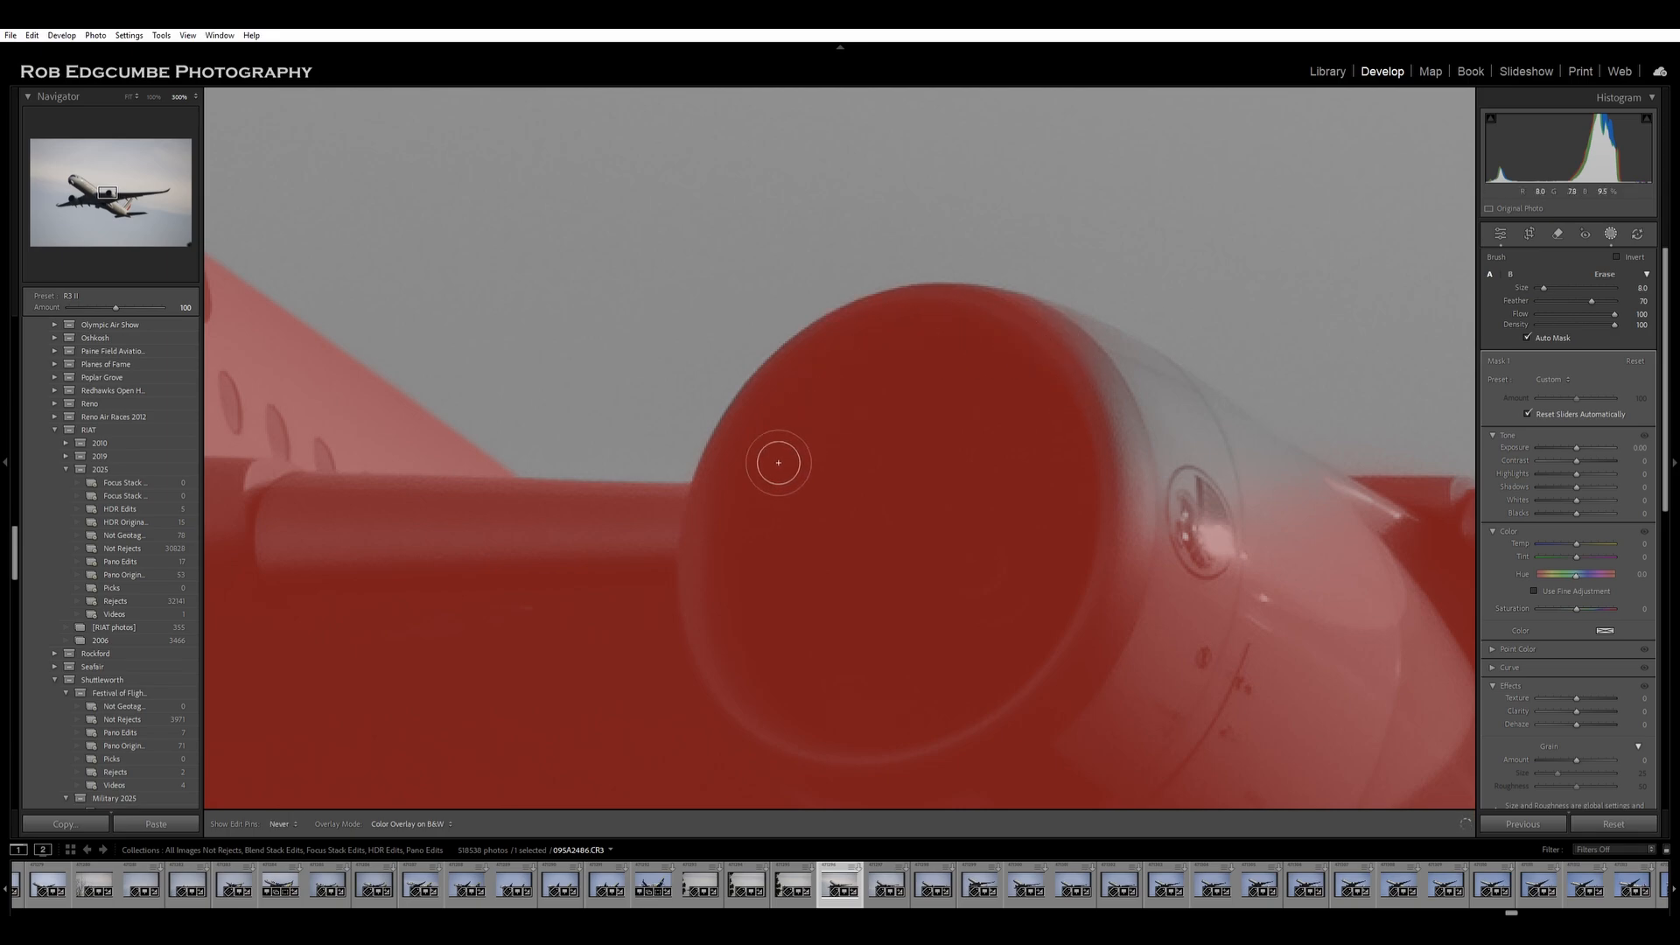
{"action": "mouse_move", "coordinate": [1168, 441]}
{"action": "left_mouse_down"}
{"action": "mouse_move", "coordinate": [1177, 503]}
{"action": "mouse_move", "coordinate": [1273, 580]}
{"action": "mouse_move", "coordinate": [1302, 564]}
{"action": "mouse_move", "coordinate": [1249, 500]}
{"action": "mouse_move", "coordinate": [1378, 599]}
{"action": "mouse_move", "coordinate": [1297, 559]}
{"action": "mouse_move", "coordinate": [1262, 491]}
{"action": "mouse_move", "coordinate": [1354, 553]}
{"action": "mouse_move", "coordinate": [1300, 504]}
{"action": "mouse_move", "coordinate": [1352, 541]}
{"action": "mouse_move", "coordinate": [1411, 552]}
{"action": "mouse_move", "coordinate": [1340, 505]}
{"action": "mouse_move", "coordinate": [1439, 560]}
{"action": "mouse_move", "coordinate": [1462, 544]}
{"action": "mouse_move", "coordinate": [1372, 538]}
{"action": "mouse_move", "coordinate": [1225, 428]}
{"action": "mouse_move", "coordinate": [1063, 341]}
{"action": "mouse_move", "coordinate": [1137, 373]}
{"action": "mouse_move", "coordinate": [1094, 347]}
{"action": "left_mouse_up"}
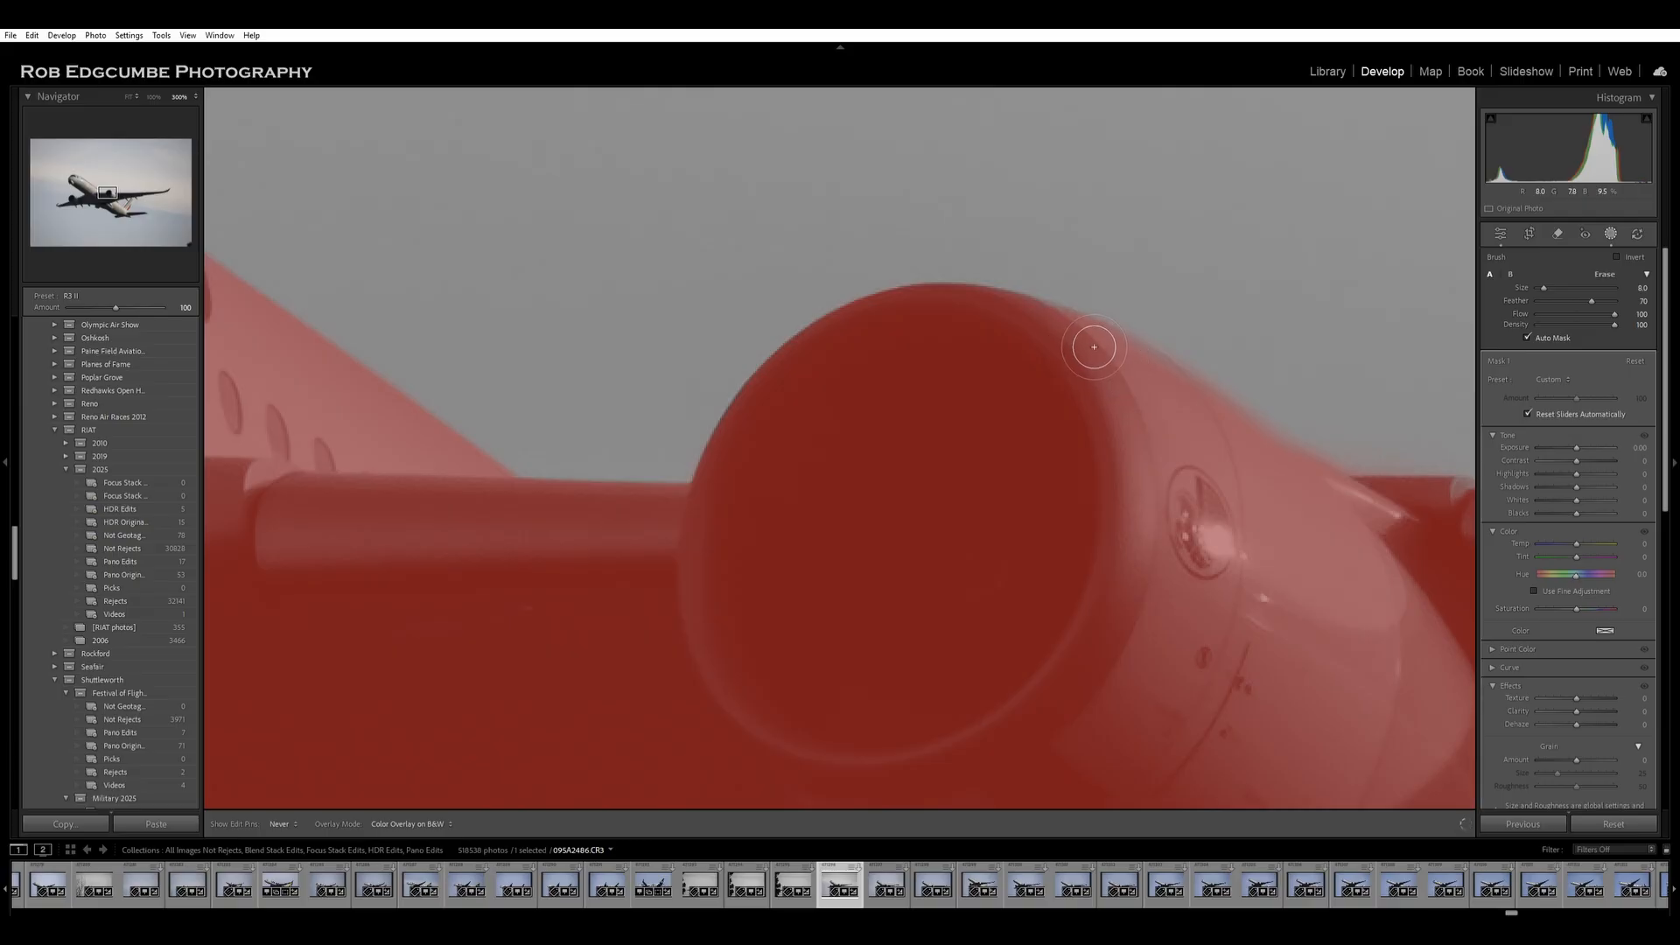
{"action": "key", "text": "h"}
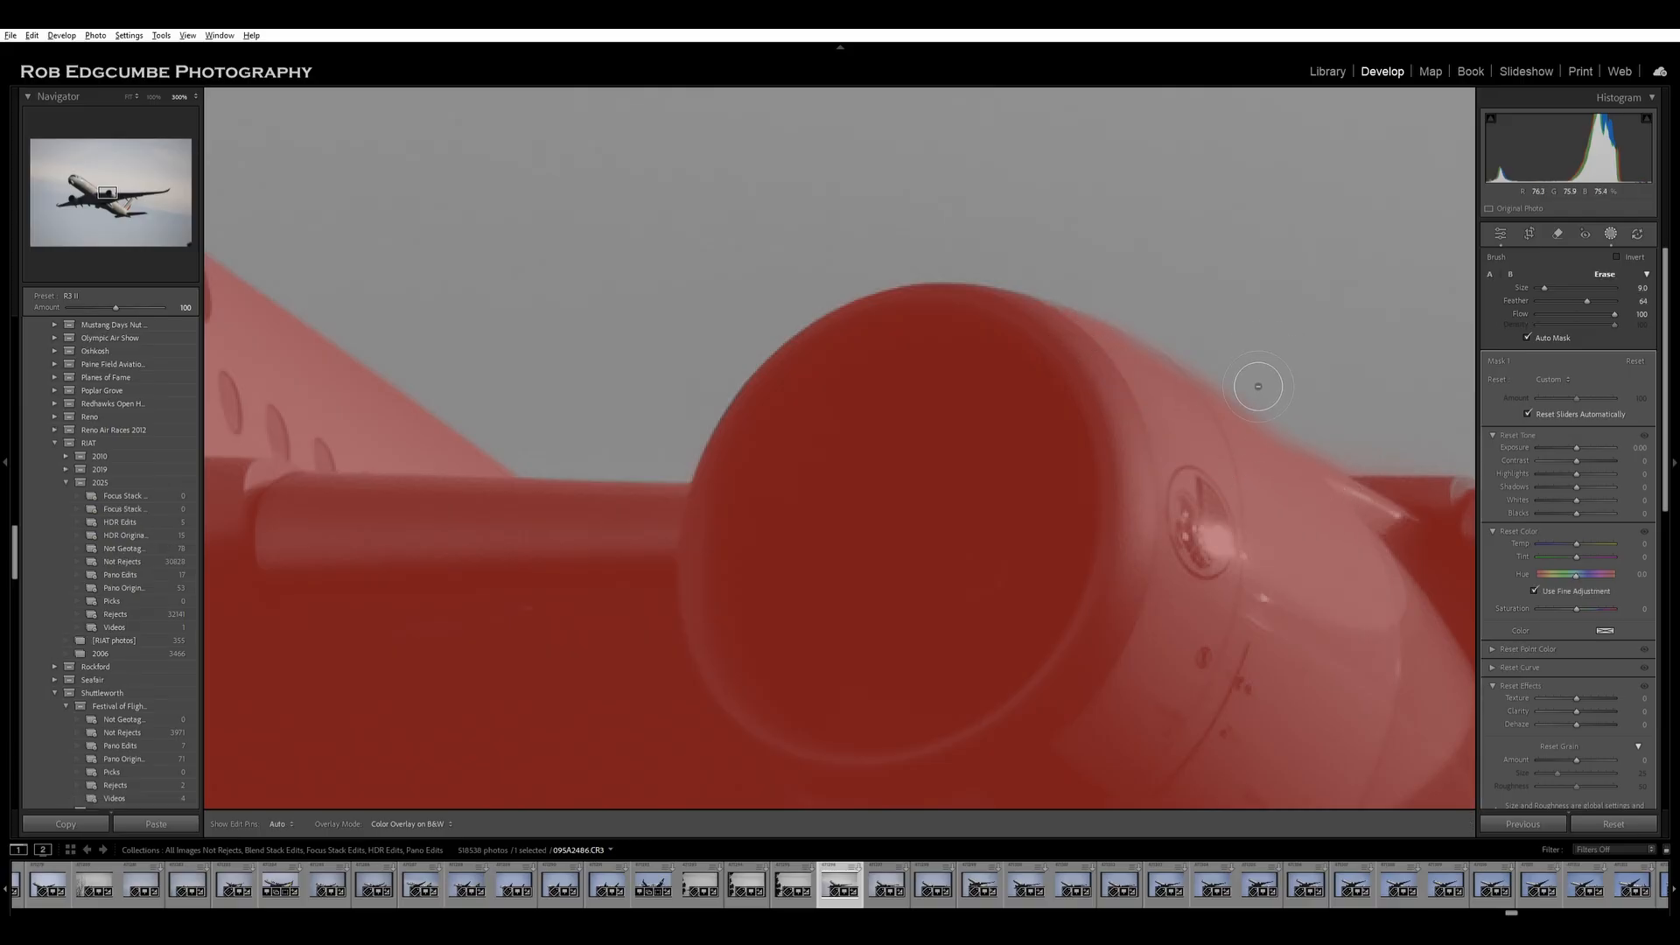
{"action": "key", "text": "alt"}
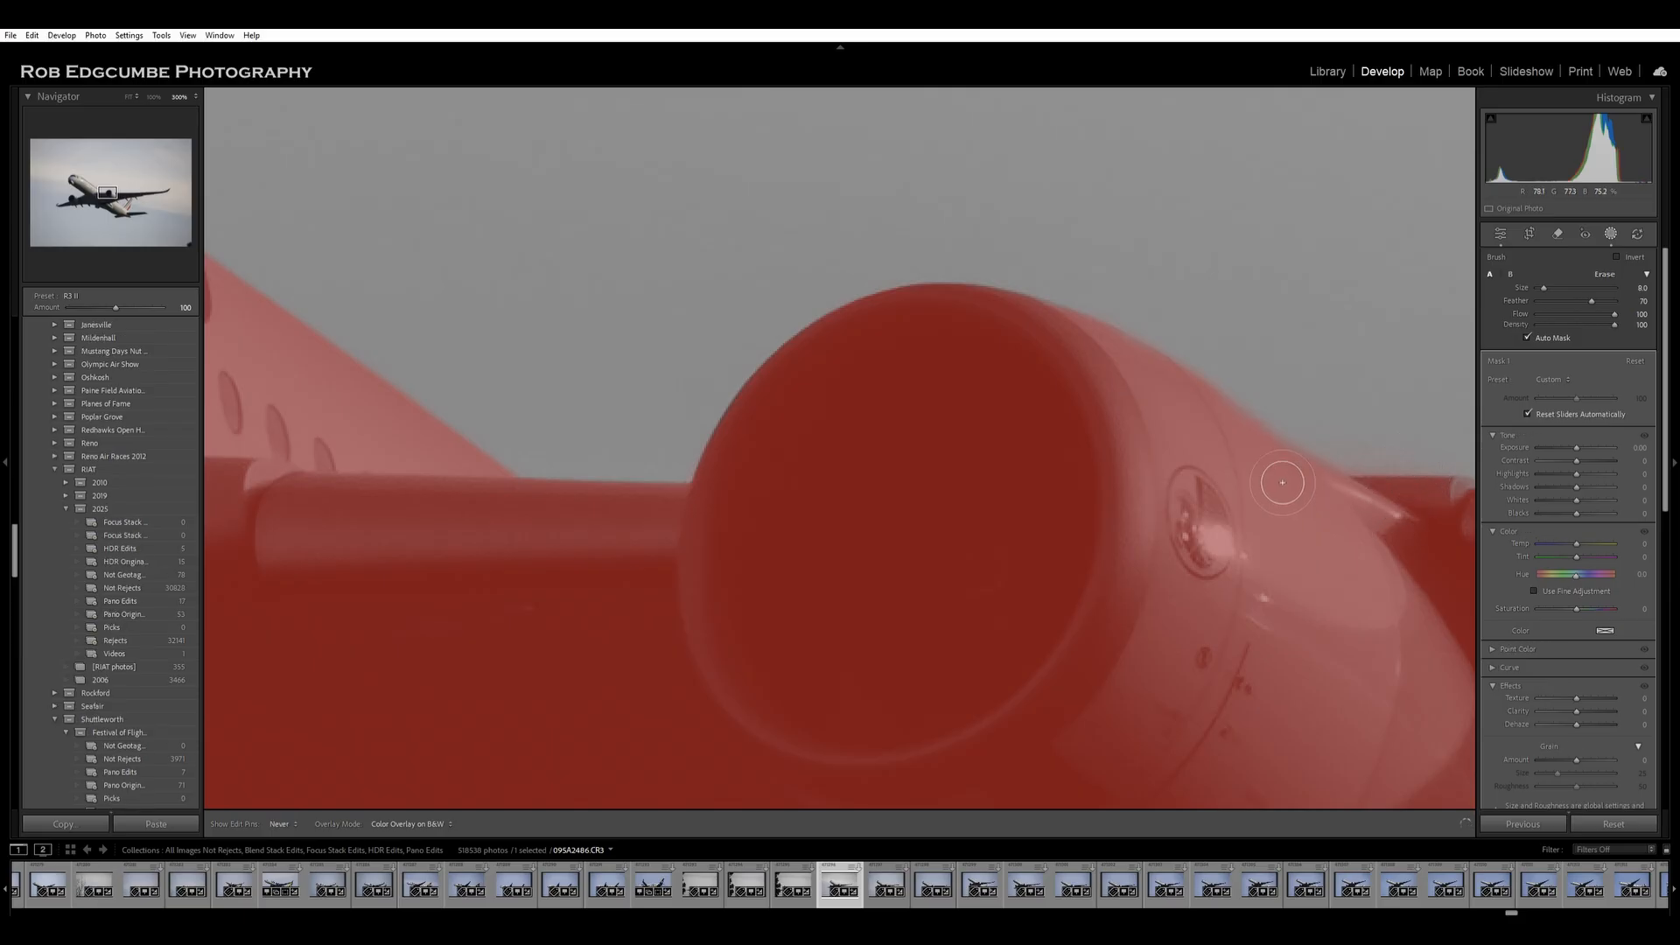
{"action": "key", "text": "alt"}
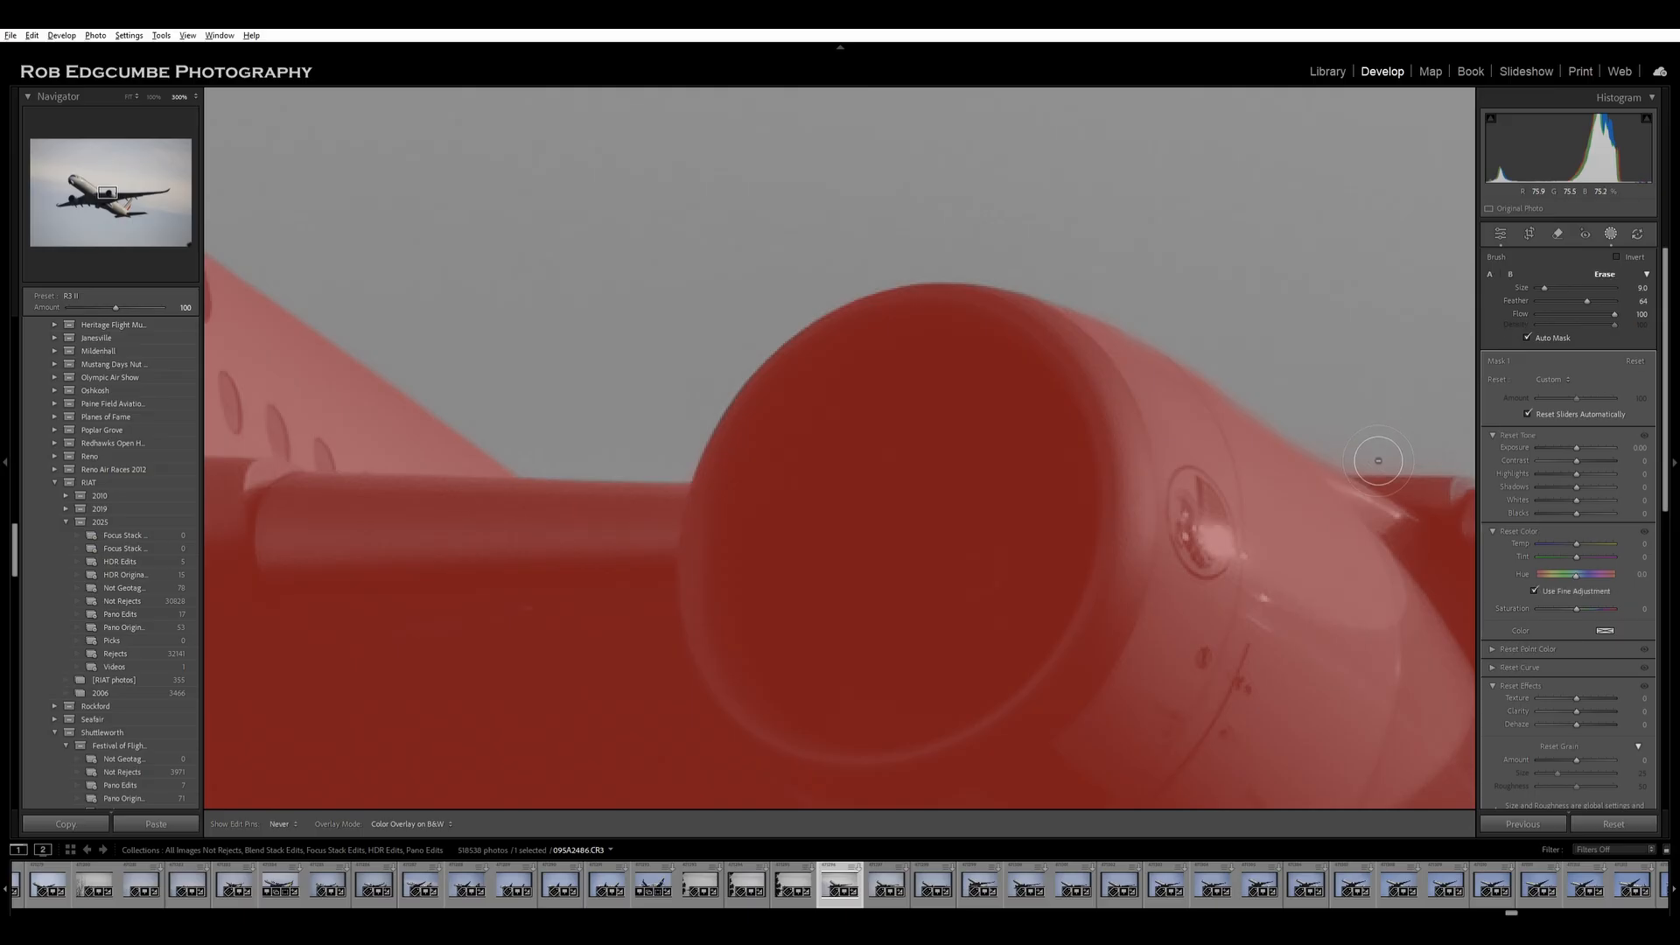
{"action": "key", "text": "h"}
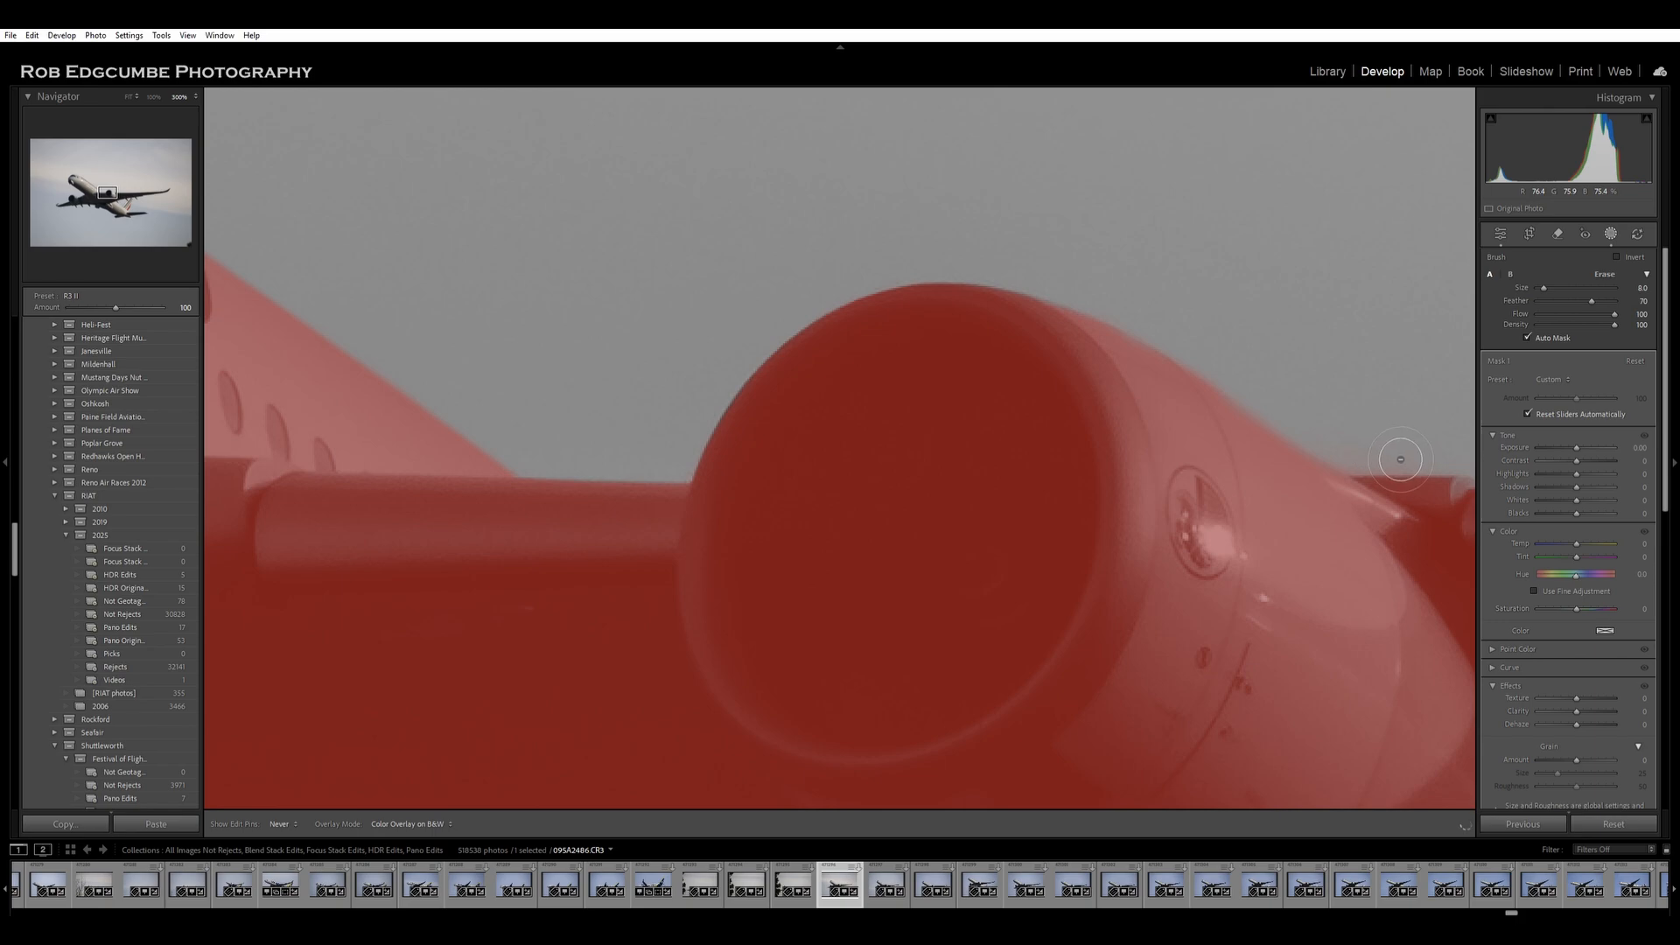
{"action": "mouse_move", "coordinate": [1406, 456]}
{"action": "left_mouse_down"}
{"action": "mouse_move", "coordinate": [1384, 455]}
{"action": "mouse_move", "coordinate": [1493, 469]}
{"action": "mouse_move", "coordinate": [1456, 541]}
{"action": "left_mouse_up"}
Brush in the mask along the wing's leading edge just outboard of the engine with the size 8 brush.
{"action": "left_click_drag", "start_coordinate": [1358, 495], "coordinate": [756, 372]}
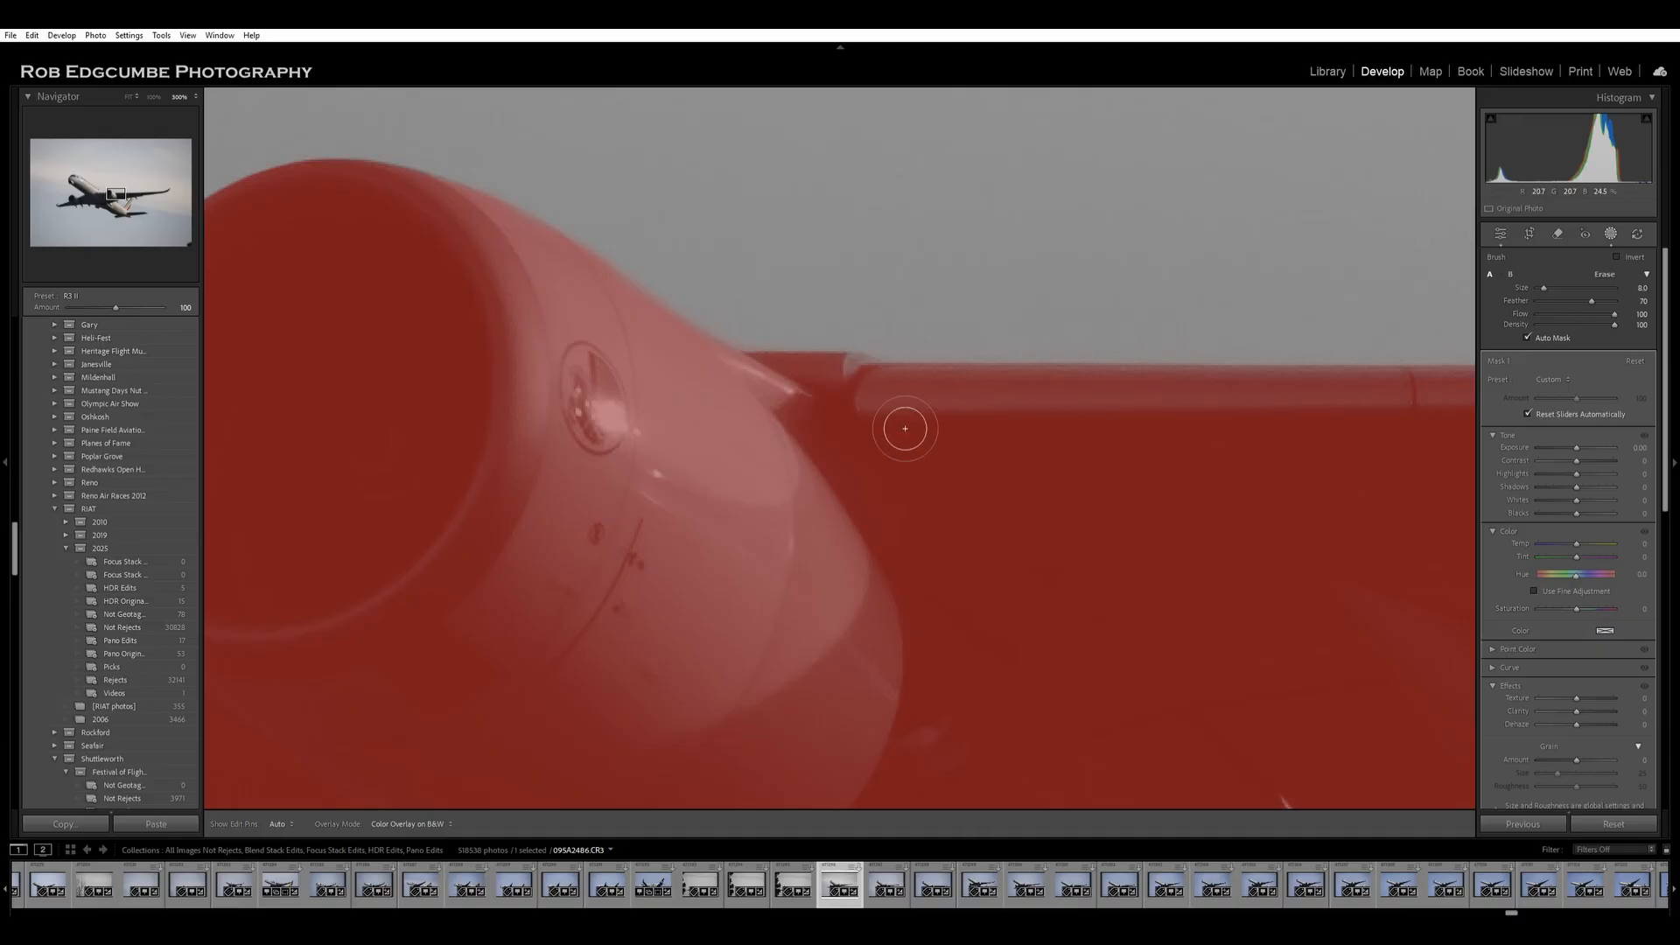
{"action": "mouse_move", "coordinate": [911, 406]}
{"action": "left_mouse_down"}
{"action": "mouse_move", "coordinate": [866, 401]}
{"action": "mouse_move", "coordinate": [1109, 419]}
{"action": "left_mouse_up"}
{"action": "mouse_move", "coordinate": [1278, 421]}
{"action": "left_mouse_down"}
{"action": "mouse_move", "coordinate": [1152, 414]}
{"action": "mouse_move", "coordinate": [1177, 408]}
{"action": "left_mouse_up"}
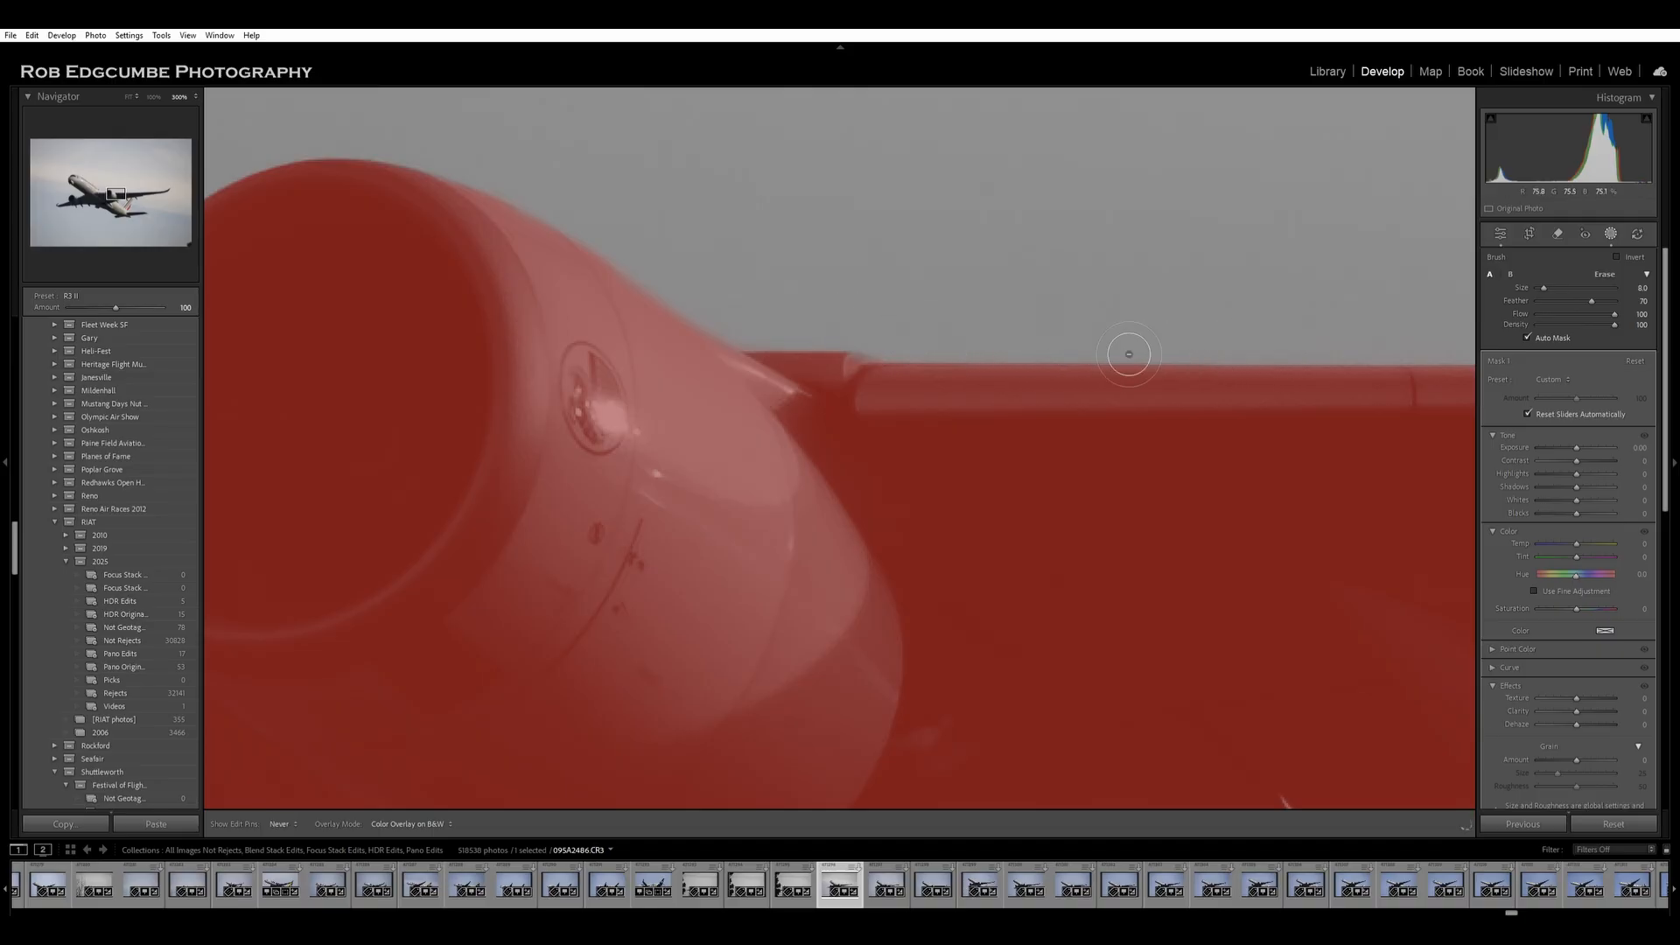
Refine the mask along the leading edge of the middle wing section, filling gaps and erasing spill above it.
{"action": "mouse_move", "coordinate": [1464, 348]}
{"action": "left_mouse_down"}
{"action": "mouse_move", "coordinate": [1228, 349]}
{"action": "mouse_move", "coordinate": [1474, 368]}
{"action": "mouse_move", "coordinate": [307, 420]}
{"action": "left_mouse_up"}
{"action": "key", "text": "space"}
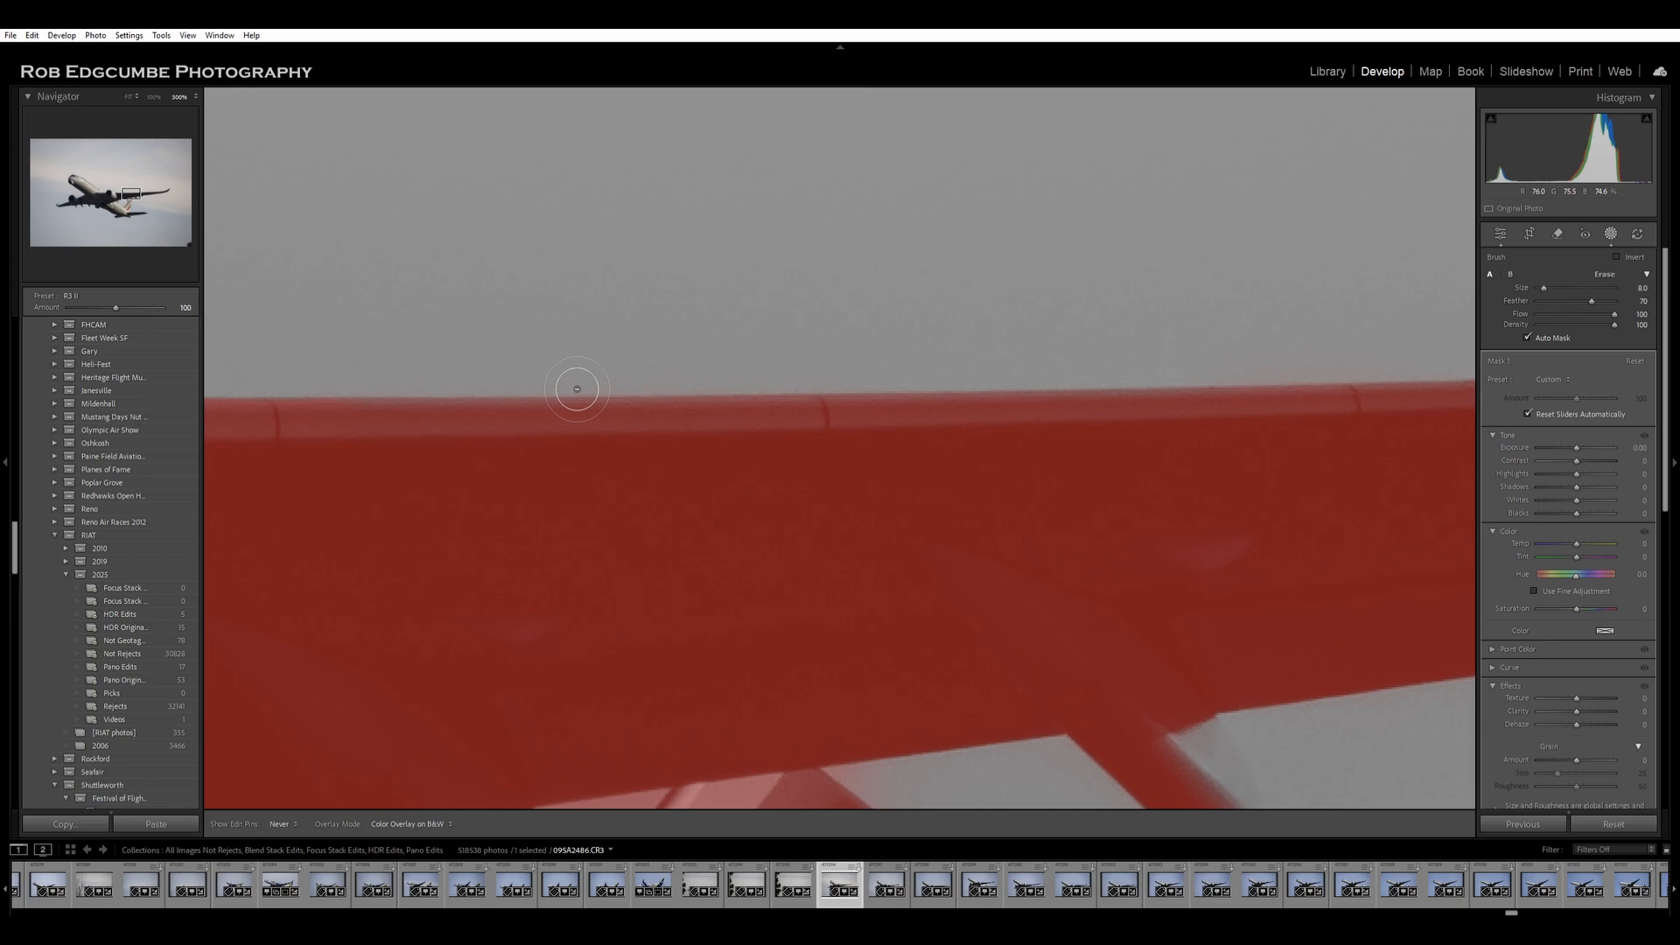
{"action": "key", "text": "h"}
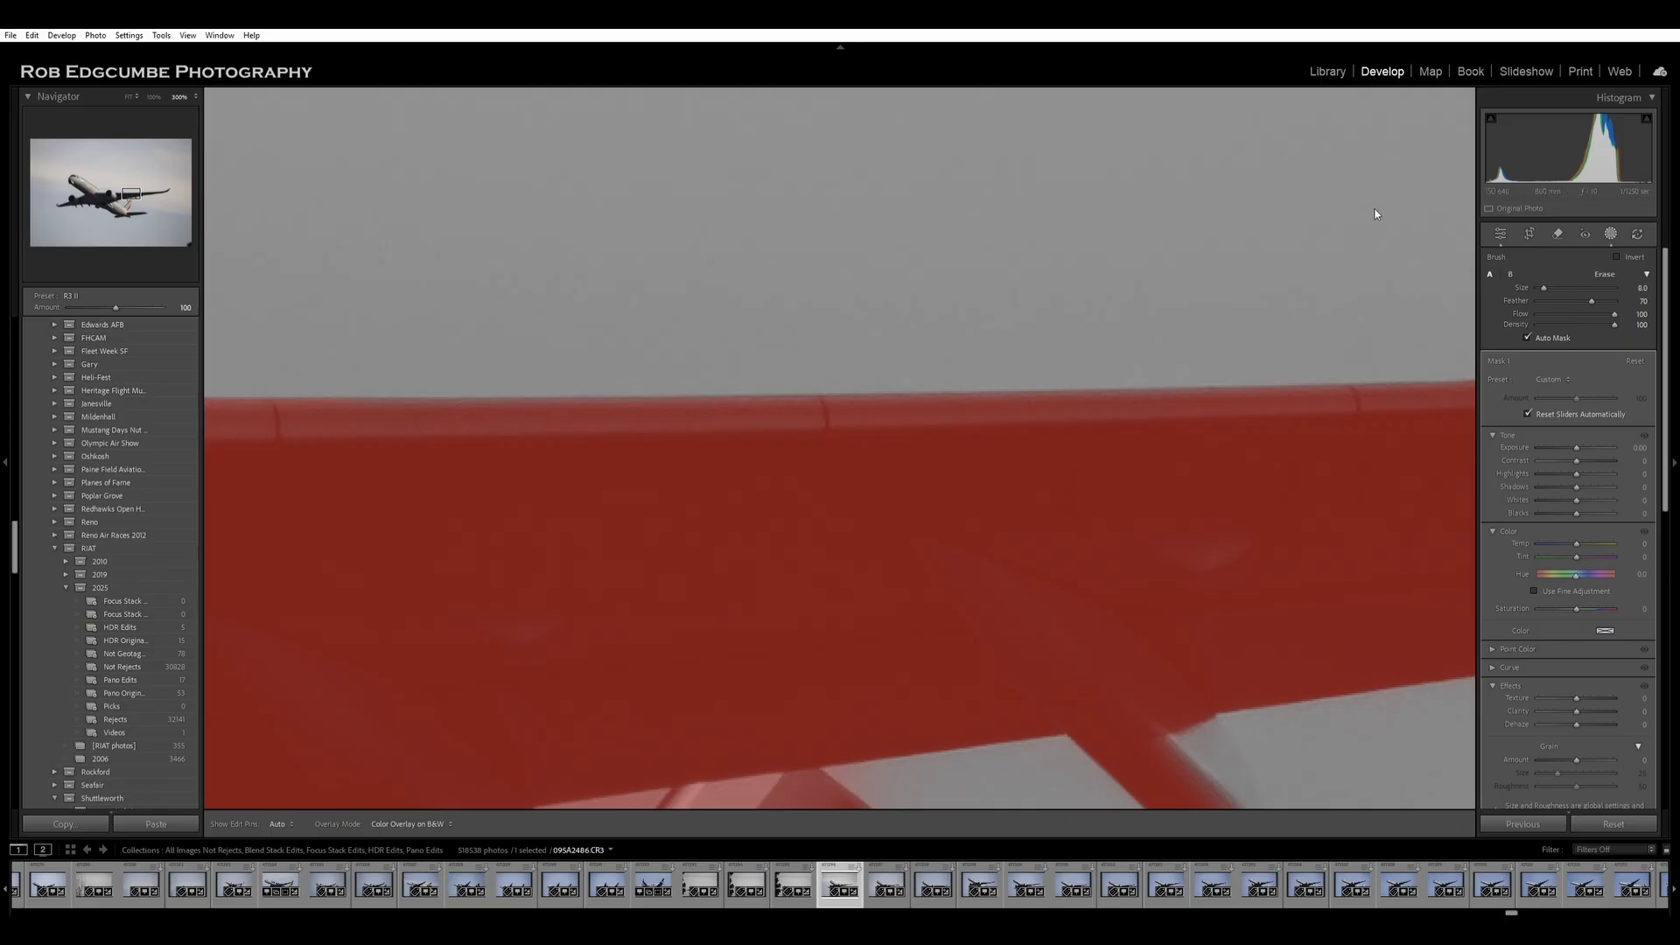
{"action": "key", "text": "h"}
{"action": "mouse_move", "coordinate": [732, 444]}
{"action": "left_mouse_down"}
{"action": "mouse_move", "coordinate": [311, 448]}
{"action": "mouse_move", "coordinate": [1270, 472]}
{"action": "left_mouse_up"}
Continue refining the mask along the outer wing's leading edge up to the start of the upturned tip.
{"action": "key", "text": "space"}
{"action": "mouse_move", "coordinate": [1187, 422]}
{"action": "left_mouse_down"}
{"action": "mouse_move", "coordinate": [1048, 413]}
{"action": "mouse_move", "coordinate": [397, 457]}
{"action": "left_mouse_up"}
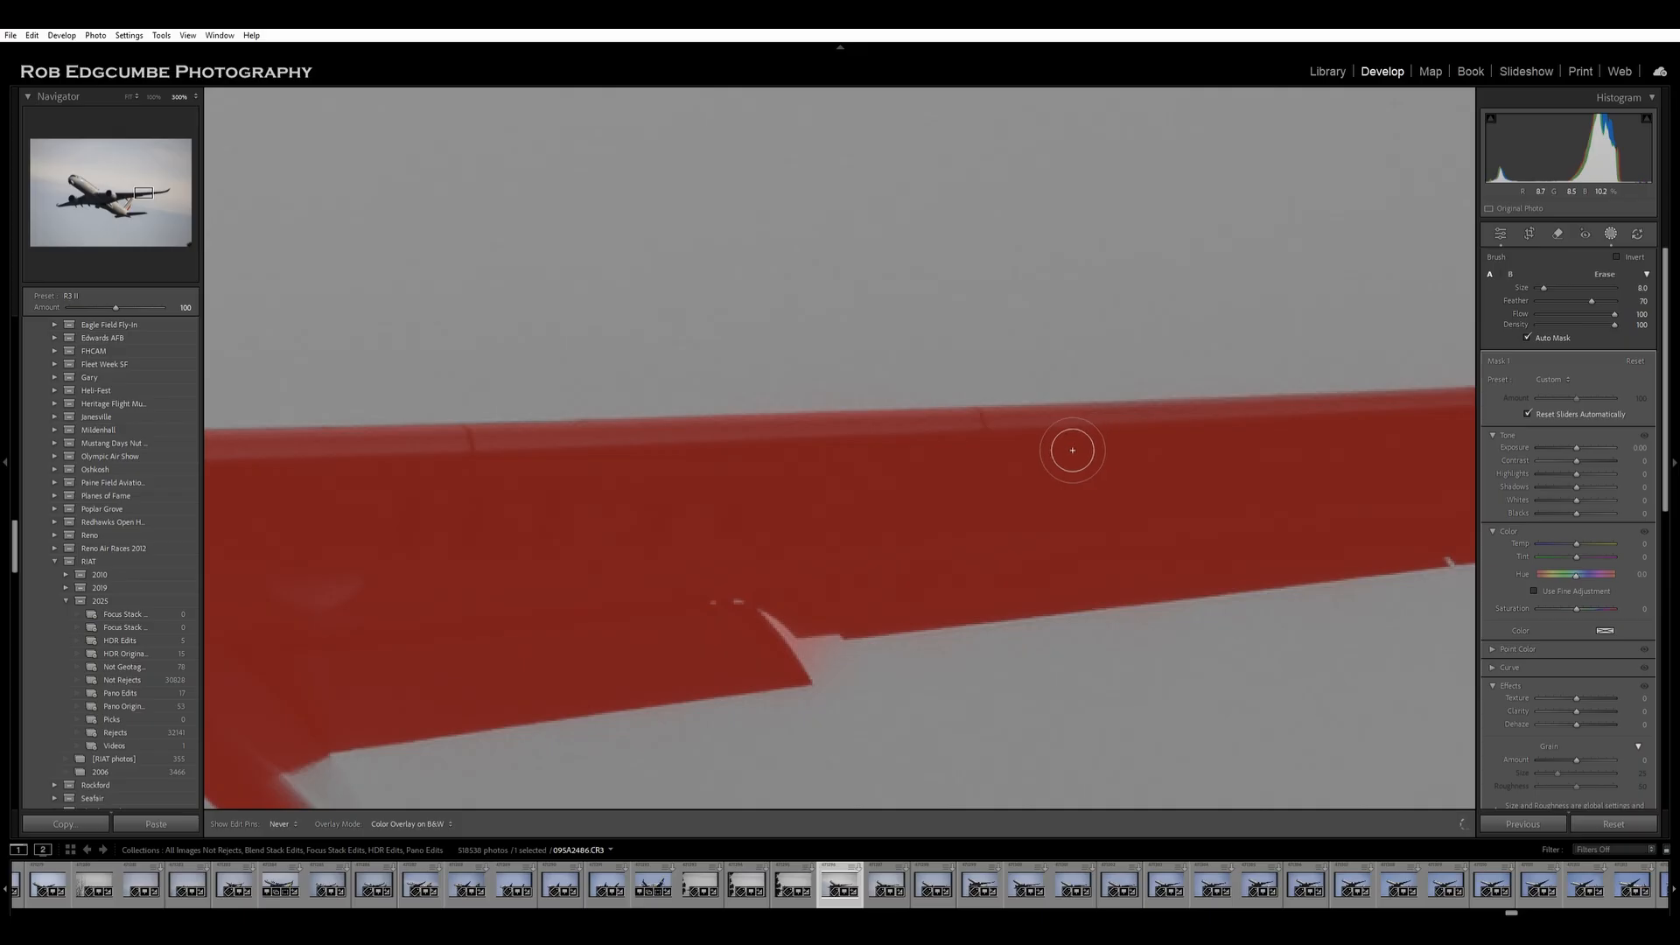
{"action": "left_click_drag", "start_coordinate": [1398, 446], "coordinate": [1445, 403]}
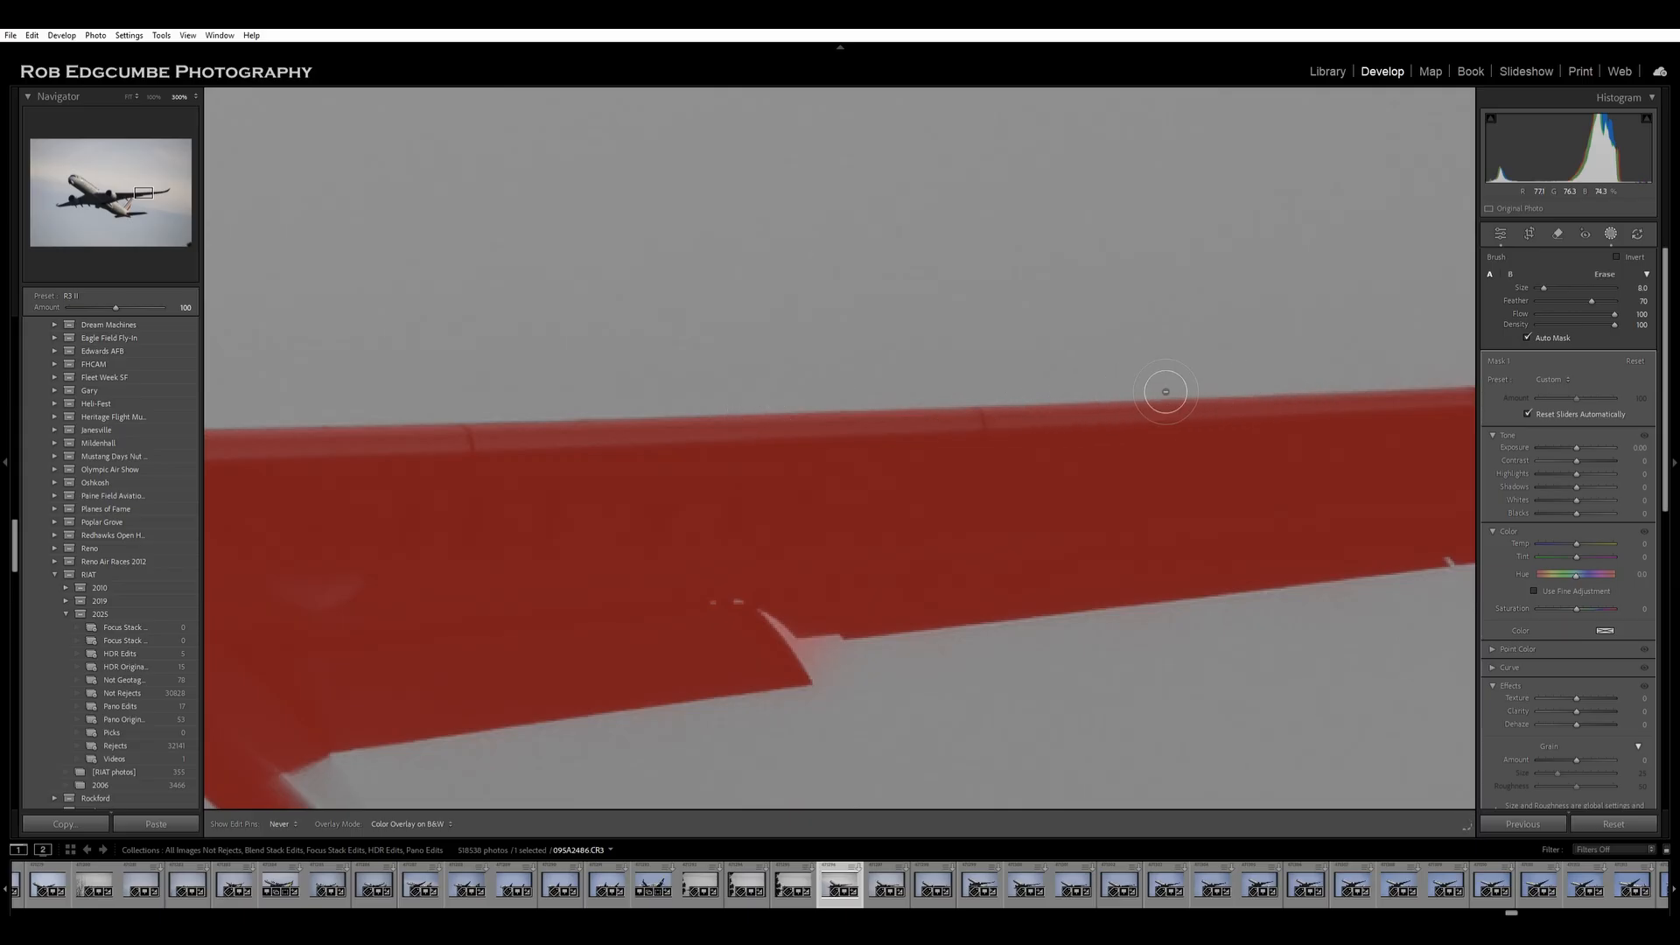
{"action": "left_click_drag", "start_coordinate": [1251, 423], "coordinate": [268, 501]}
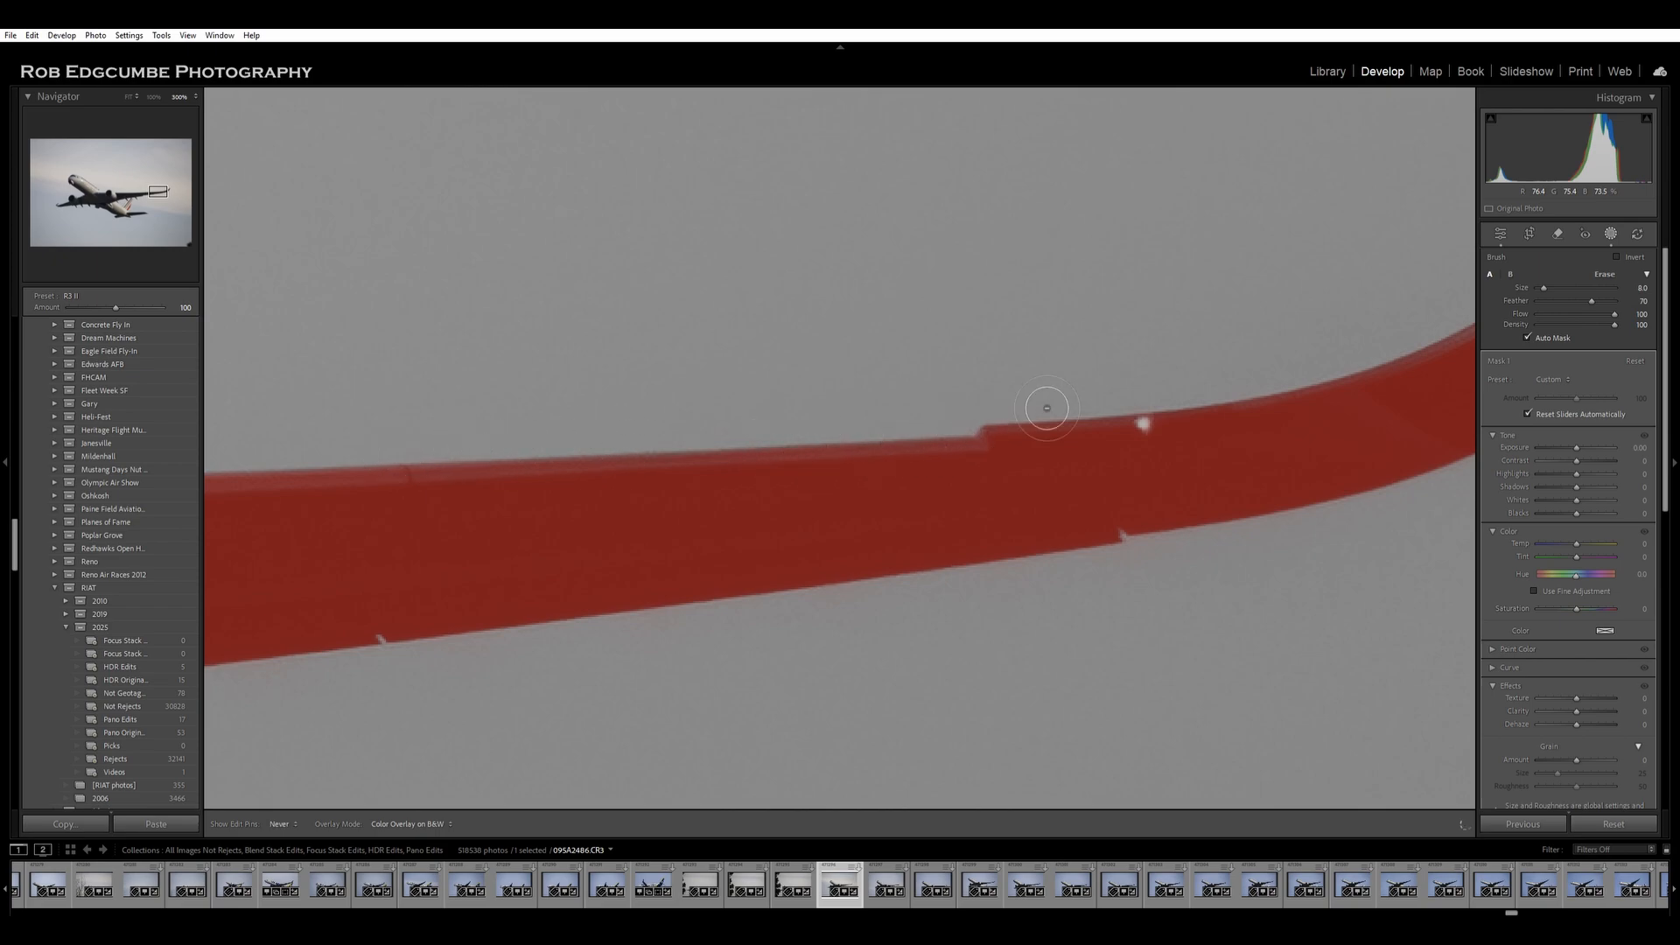
{"action": "key", "text": "h"}
{"action": "mouse_move", "coordinate": [842, 491]}
{"action": "left_mouse_down"}
{"action": "mouse_move", "coordinate": [996, 476]}
{"action": "mouse_move", "coordinate": [321, 517]}
{"action": "left_mouse_up"}
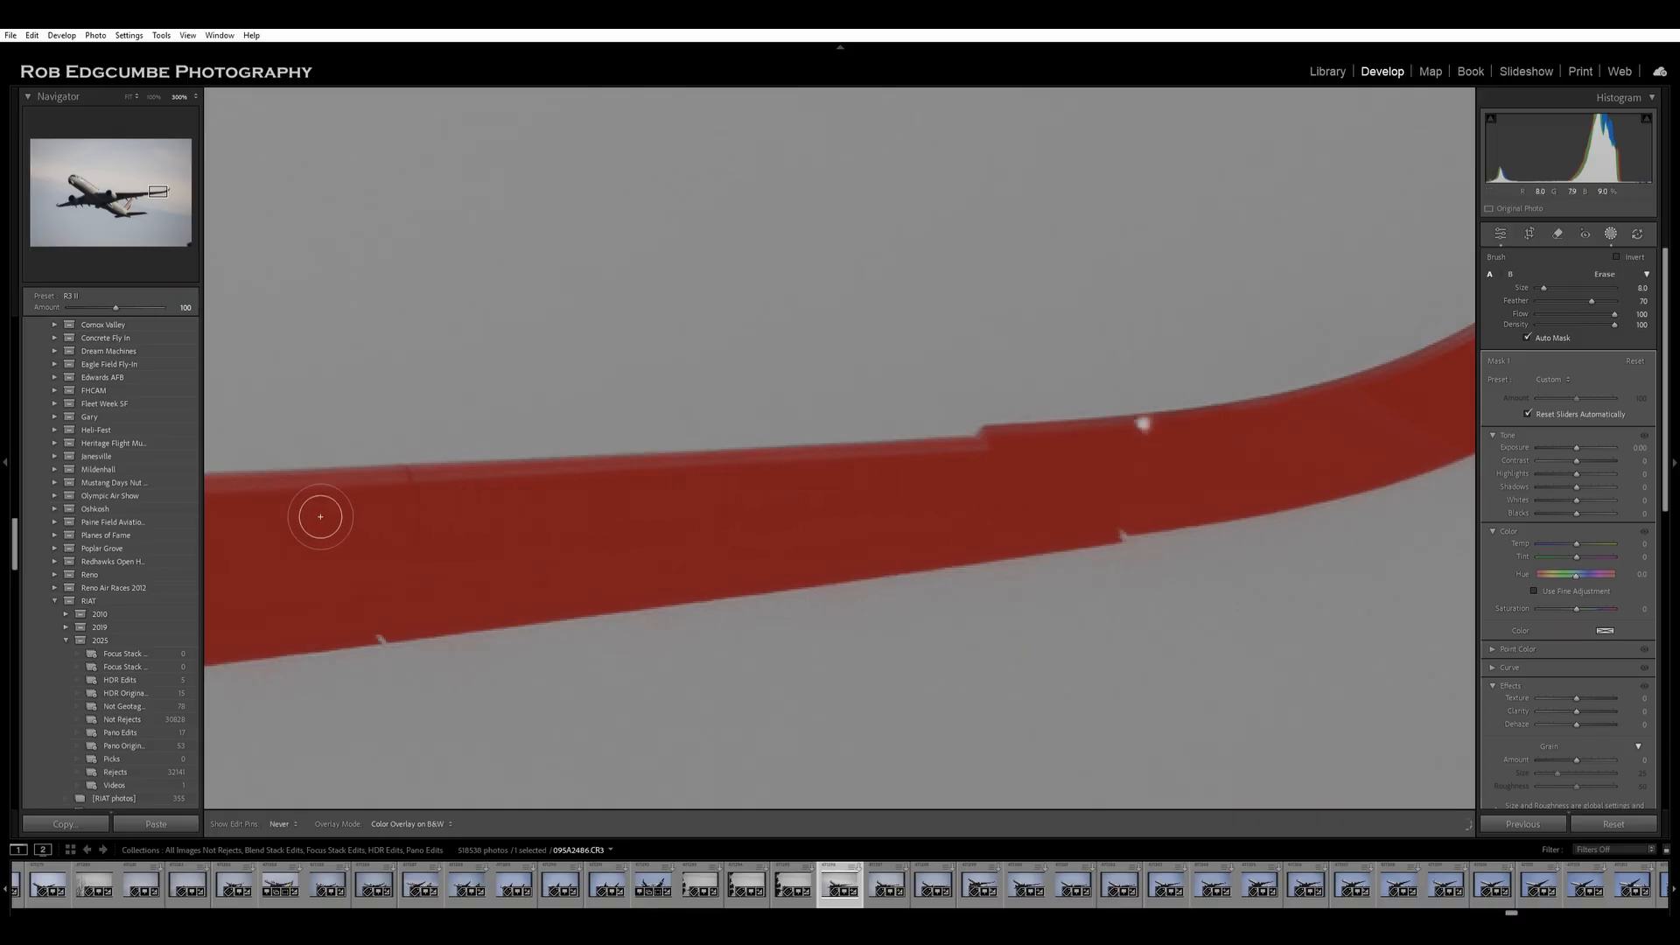
Fill the mask's edges on the curved wingtip with a size 7 brush and erase the spill into the sky around it.
{"action": "mouse_move", "coordinate": [1106, 498]}
{"action": "left_mouse_down"}
{"action": "mouse_move", "coordinate": [720, 521]}
{"action": "mouse_move", "coordinate": [626, 559]}
{"action": "mouse_move", "coordinate": [697, 514]}
{"action": "mouse_move", "coordinate": [589, 529]}
{"action": "mouse_move", "coordinate": [964, 484]}
{"action": "mouse_move", "coordinate": [1133, 392]}
{"action": "mouse_move", "coordinate": [1097, 412]}
{"action": "mouse_move", "coordinate": [1268, 274]}
{"action": "mouse_move", "coordinate": [1193, 349]}
{"action": "mouse_move", "coordinate": [1081, 406]}
{"action": "mouse_move", "coordinate": [1111, 438]}
{"action": "left_mouse_up"}
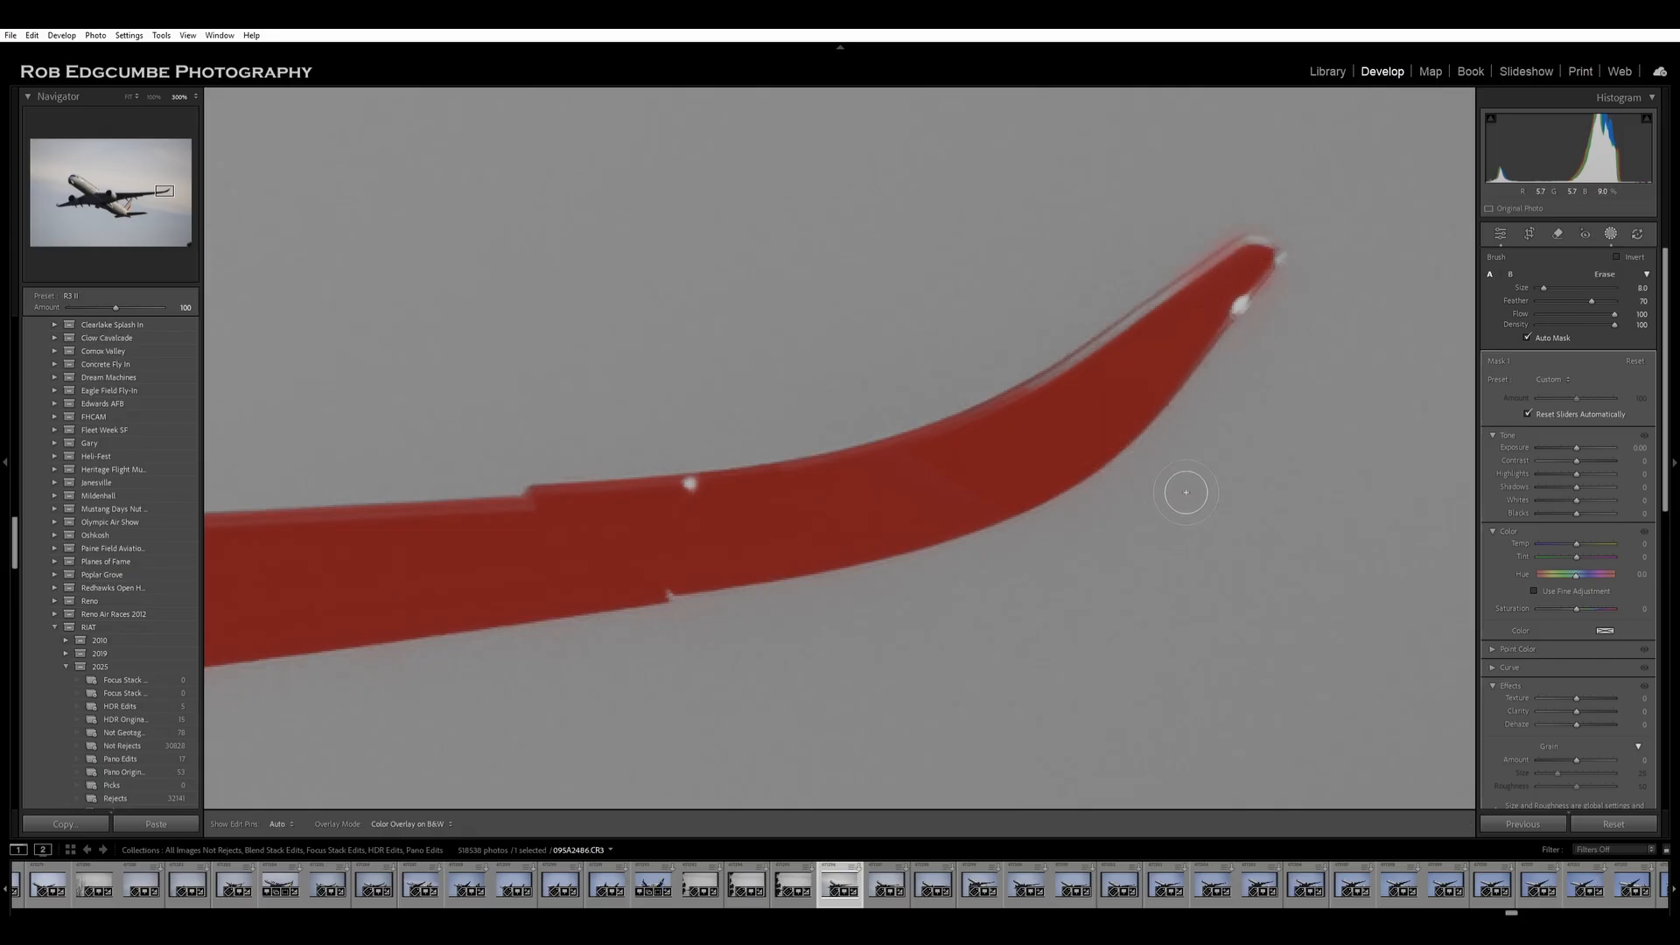
{"action": "key", "text": "["}
{"action": "left_click", "coordinate": [1278, 260]}
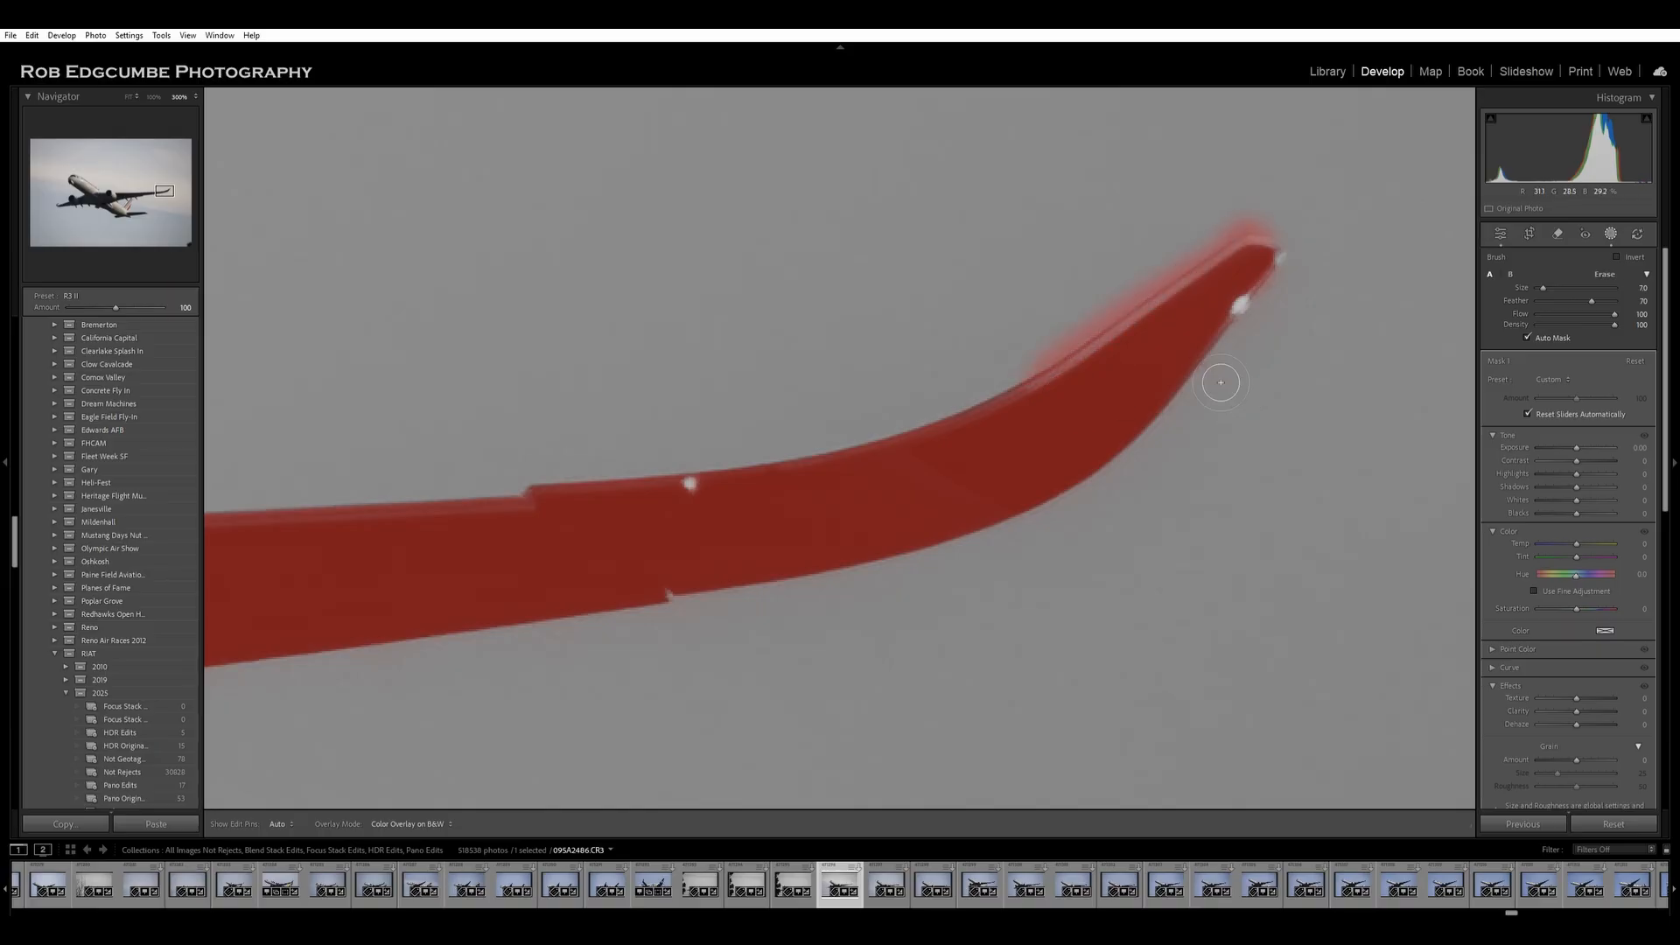
{"action": "mouse_move", "coordinate": [1251, 228]}
{"action": "left_mouse_down"}
{"action": "mouse_move", "coordinate": [1307, 228]}
{"action": "mouse_move", "coordinate": [1254, 222]}
{"action": "mouse_move", "coordinate": [1326, 224]}
{"action": "mouse_move", "coordinate": [1280, 220]}
{"action": "mouse_move", "coordinate": [1027, 374]}
{"action": "mouse_move", "coordinate": [1270, 228]}
{"action": "mouse_move", "coordinate": [1332, 233]}
{"action": "left_mouse_up"}
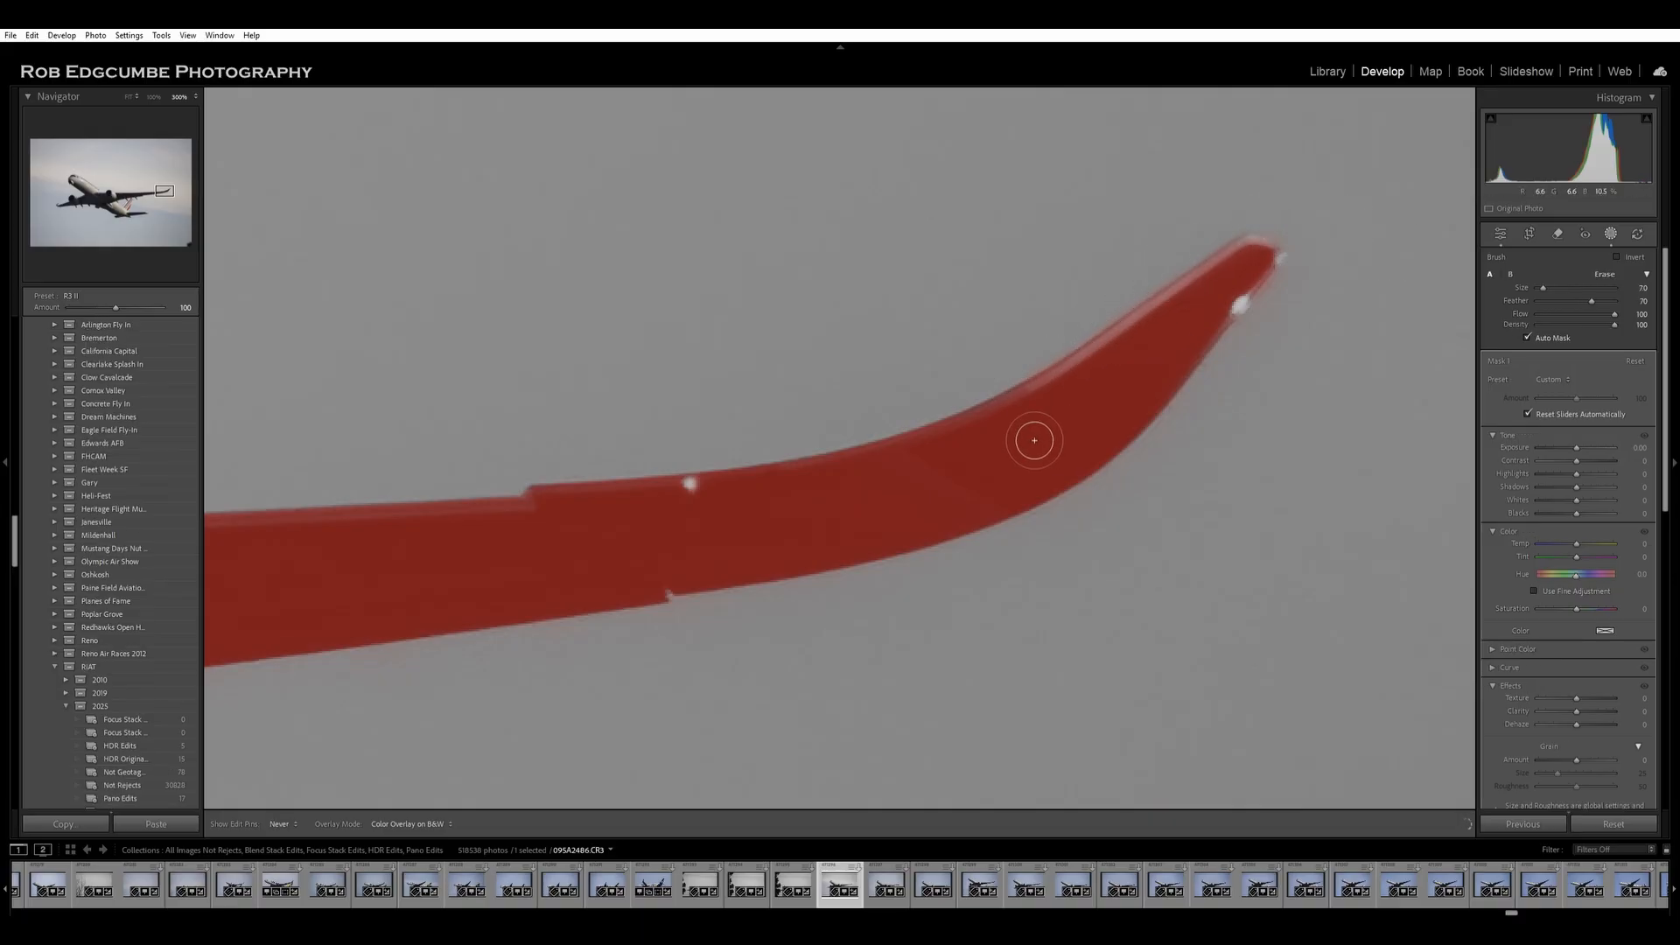
{"action": "mouse_move", "coordinate": [1022, 436]}
{"action": "left_mouse_down"}
{"action": "mouse_move", "coordinate": [1089, 400]}
{"action": "mouse_move", "coordinate": [901, 489]}
{"action": "mouse_move", "coordinate": [1100, 463]}
{"action": "mouse_move", "coordinate": [1021, 482]}
{"action": "left_mouse_up"}
{"action": "mouse_move", "coordinate": [1269, 294]}
{"action": "left_mouse_down"}
{"action": "mouse_move", "coordinate": [1282, 285]}
{"action": "mouse_move", "coordinate": [1207, 375]}
{"action": "mouse_move", "coordinate": [1068, 487]}
{"action": "mouse_move", "coordinate": [1128, 432]}
{"action": "left_mouse_up"}
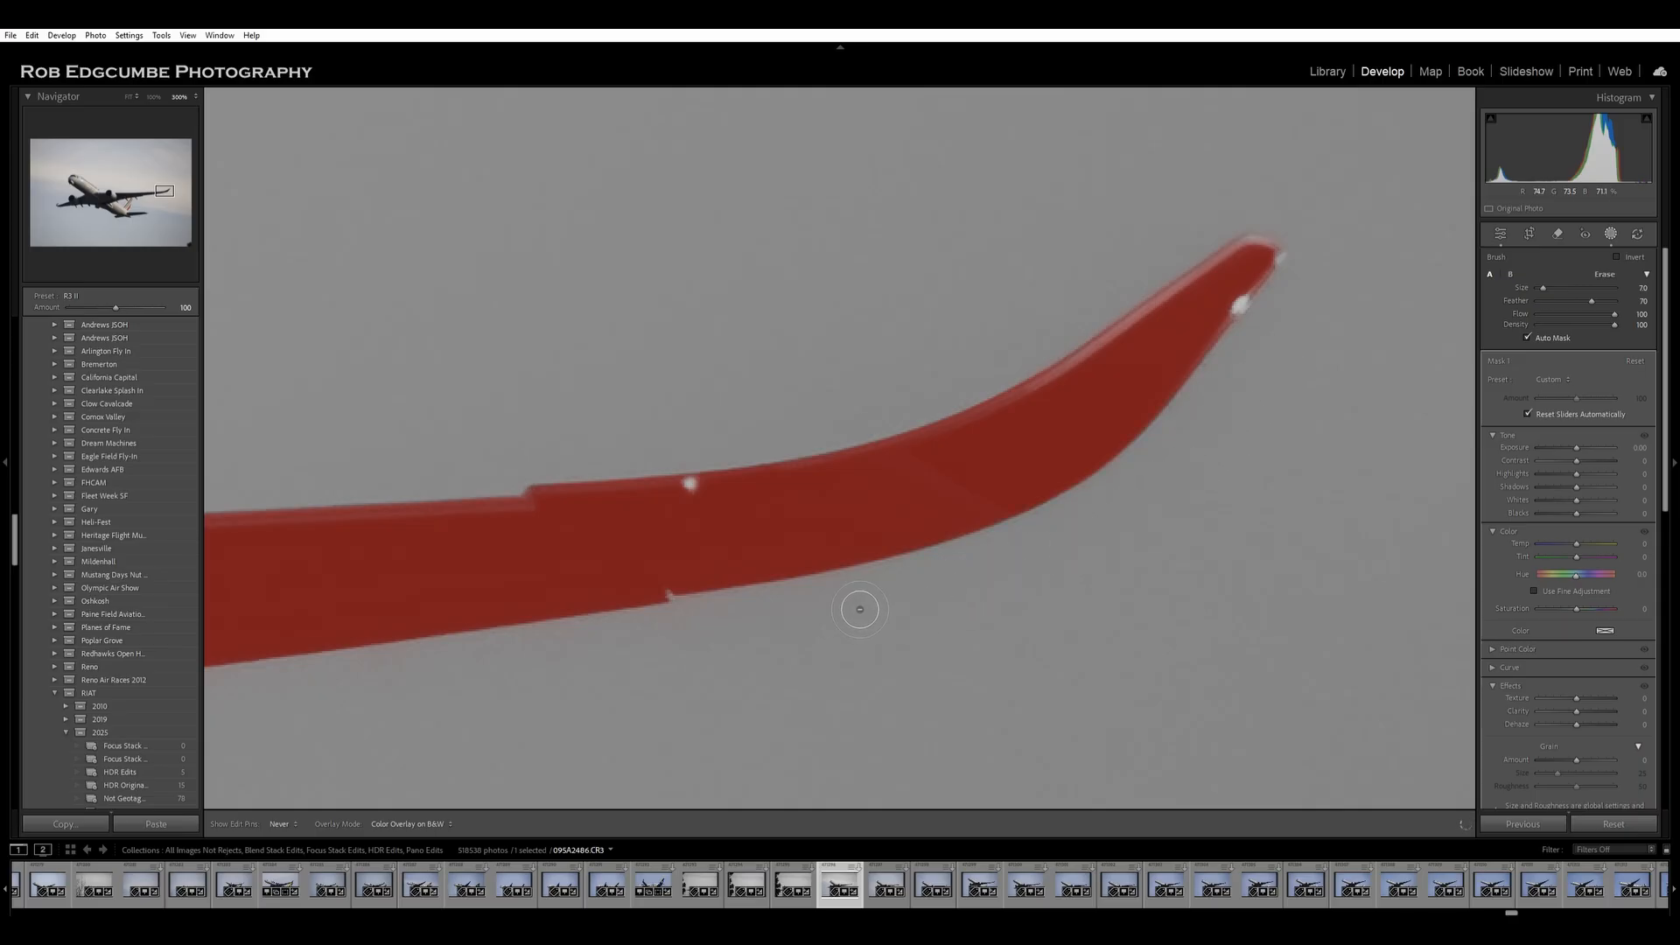
Clean up the mask along the wing's trailing edge from the curved tip inward to the flap notch.
{"action": "left_click_drag", "start_coordinate": [717, 636], "coordinate": [926, 651]}
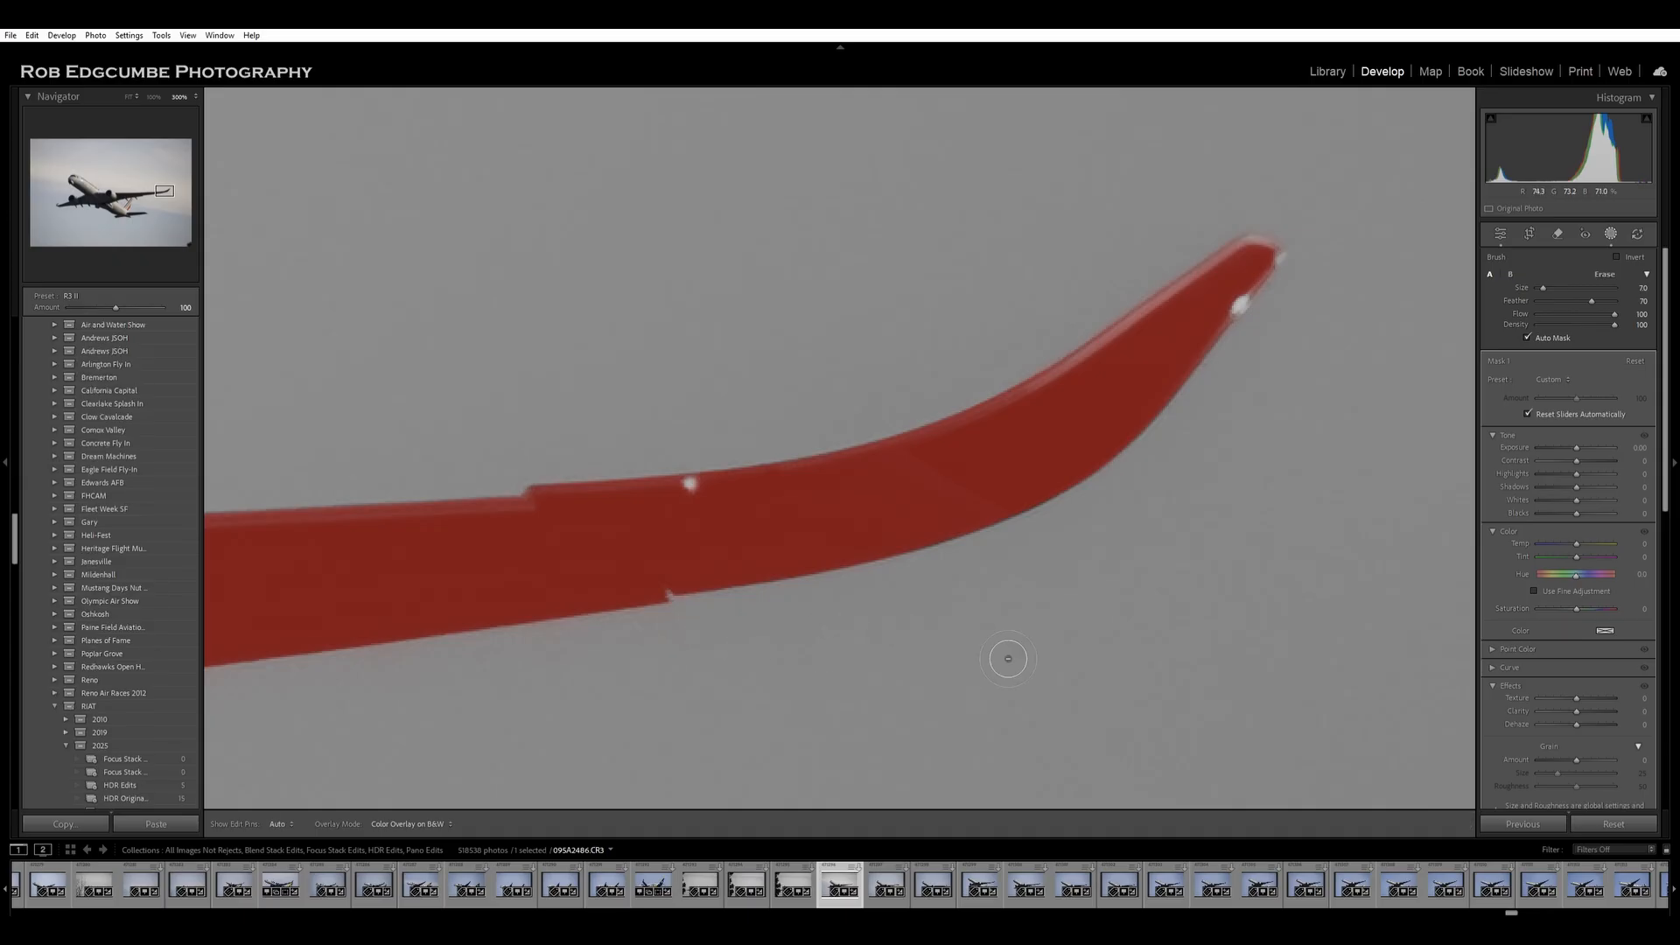
{"action": "mouse_move", "coordinate": [1053, 505]}
{"action": "left_mouse_down"}
{"action": "mouse_move", "coordinate": [1007, 533]}
{"action": "mouse_move", "coordinate": [1086, 497]}
{"action": "mouse_move", "coordinate": [895, 558]}
{"action": "mouse_move", "coordinate": [933, 560]}
{"action": "mouse_move", "coordinate": [836, 562]}
{"action": "mouse_move", "coordinate": [821, 593]}
{"action": "left_mouse_up"}
{"action": "left_click_drag", "start_coordinate": [821, 529], "coordinate": [1301, 337]}
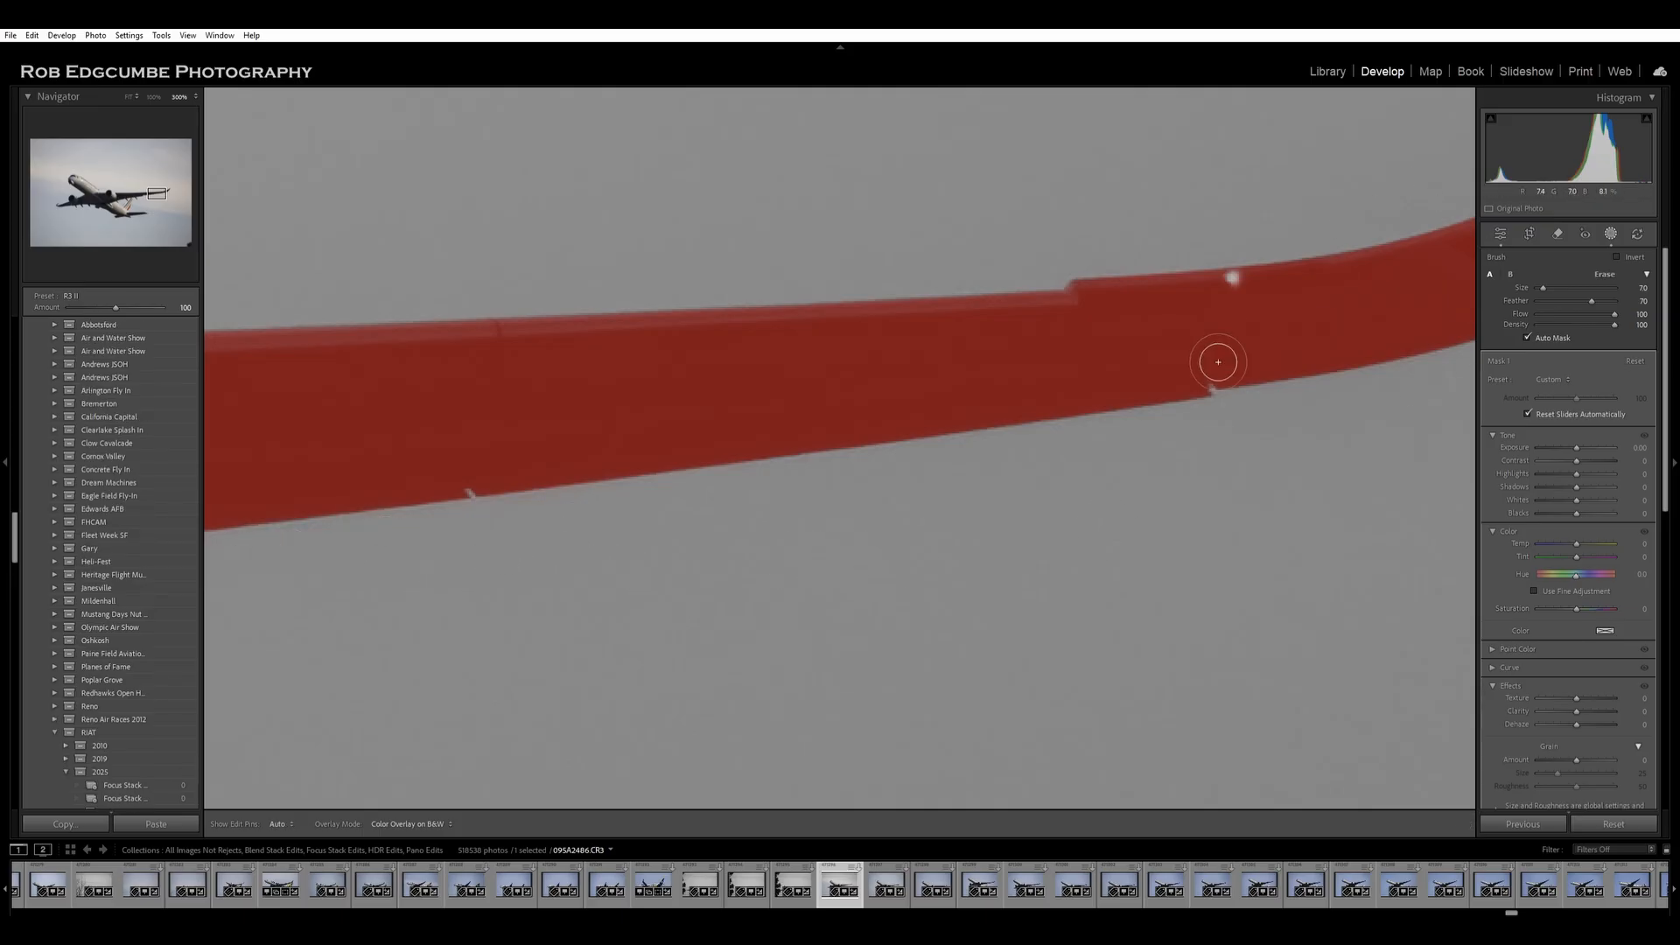
{"action": "mouse_move", "coordinate": [1194, 395]}
{"action": "left_mouse_down"}
{"action": "mouse_move", "coordinate": [568, 485]}
{"action": "mouse_move", "coordinate": [380, 505]}
{"action": "mouse_move", "coordinate": [382, 486]}
{"action": "left_mouse_up"}
{"action": "mouse_move", "coordinate": [478, 443]}
{"action": "left_mouse_down"}
{"action": "mouse_move", "coordinate": [1166, 285]}
{"action": "mouse_move", "coordinate": [1442, 275]}
{"action": "left_mouse_up"}
{"action": "mouse_move", "coordinate": [1349, 337]}
{"action": "left_mouse_down"}
{"action": "mouse_move", "coordinate": [858, 394]}
{"action": "mouse_move", "coordinate": [794, 364]}
{"action": "left_mouse_up"}
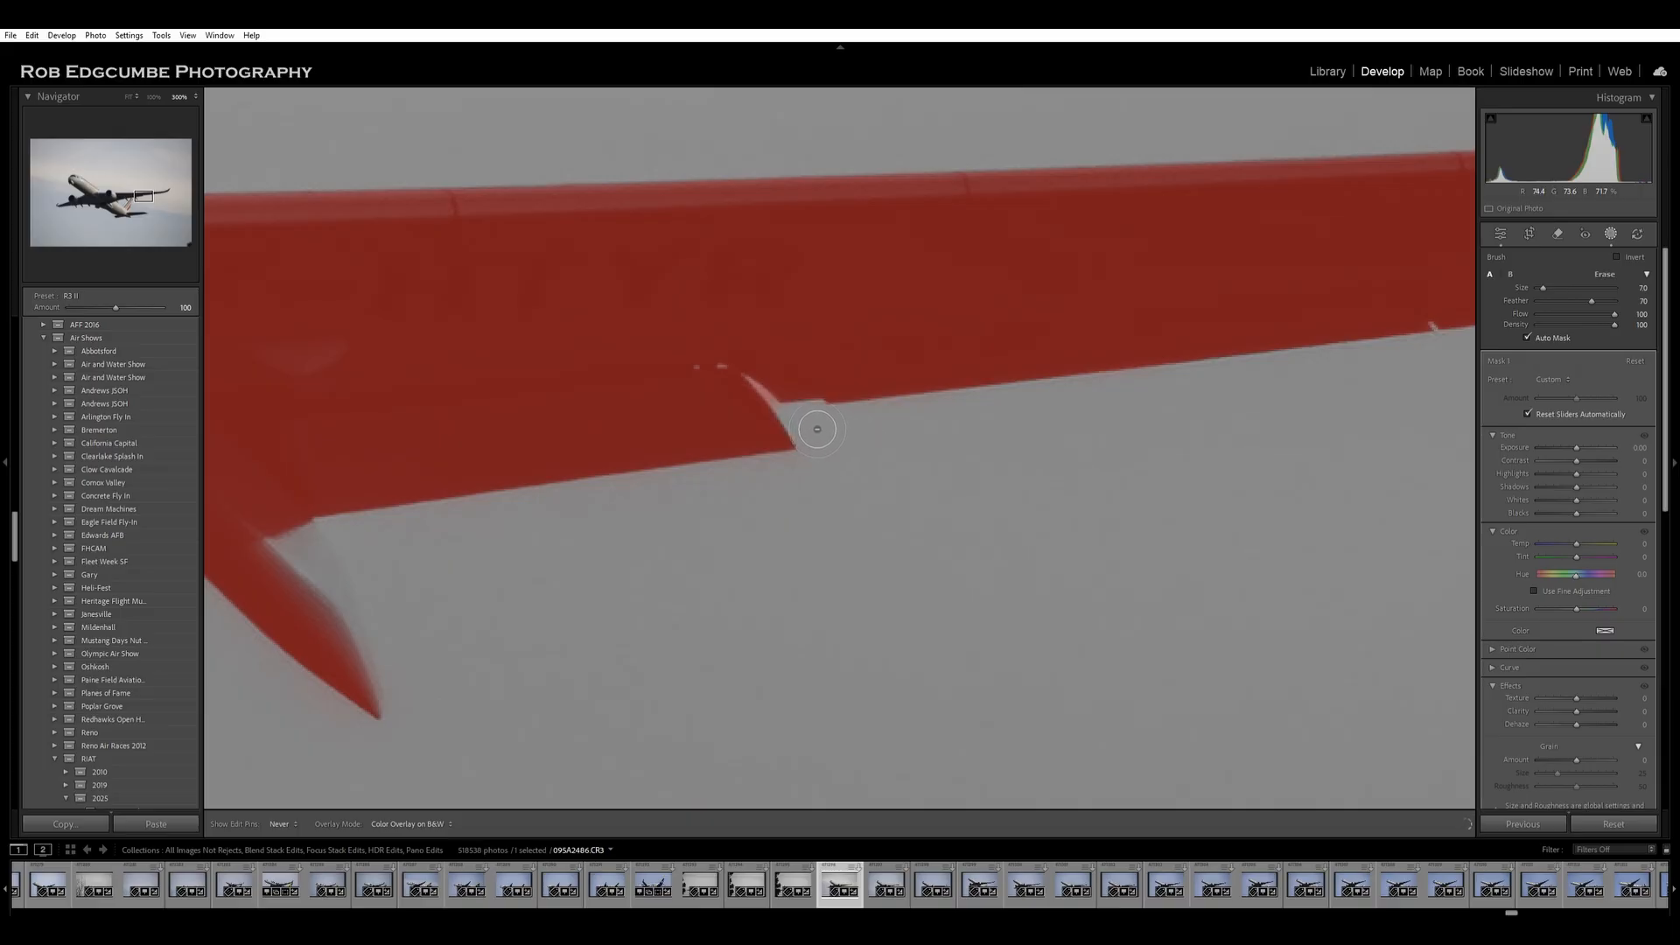
Erase the mask spill from the sky gap in the flap notch and tidy the trailing edge beside it.
{"action": "left_click_drag", "start_coordinate": [803, 424], "coordinate": [791, 405]}
{"action": "left_click_drag", "start_coordinate": [787, 404], "coordinate": [774, 394]}
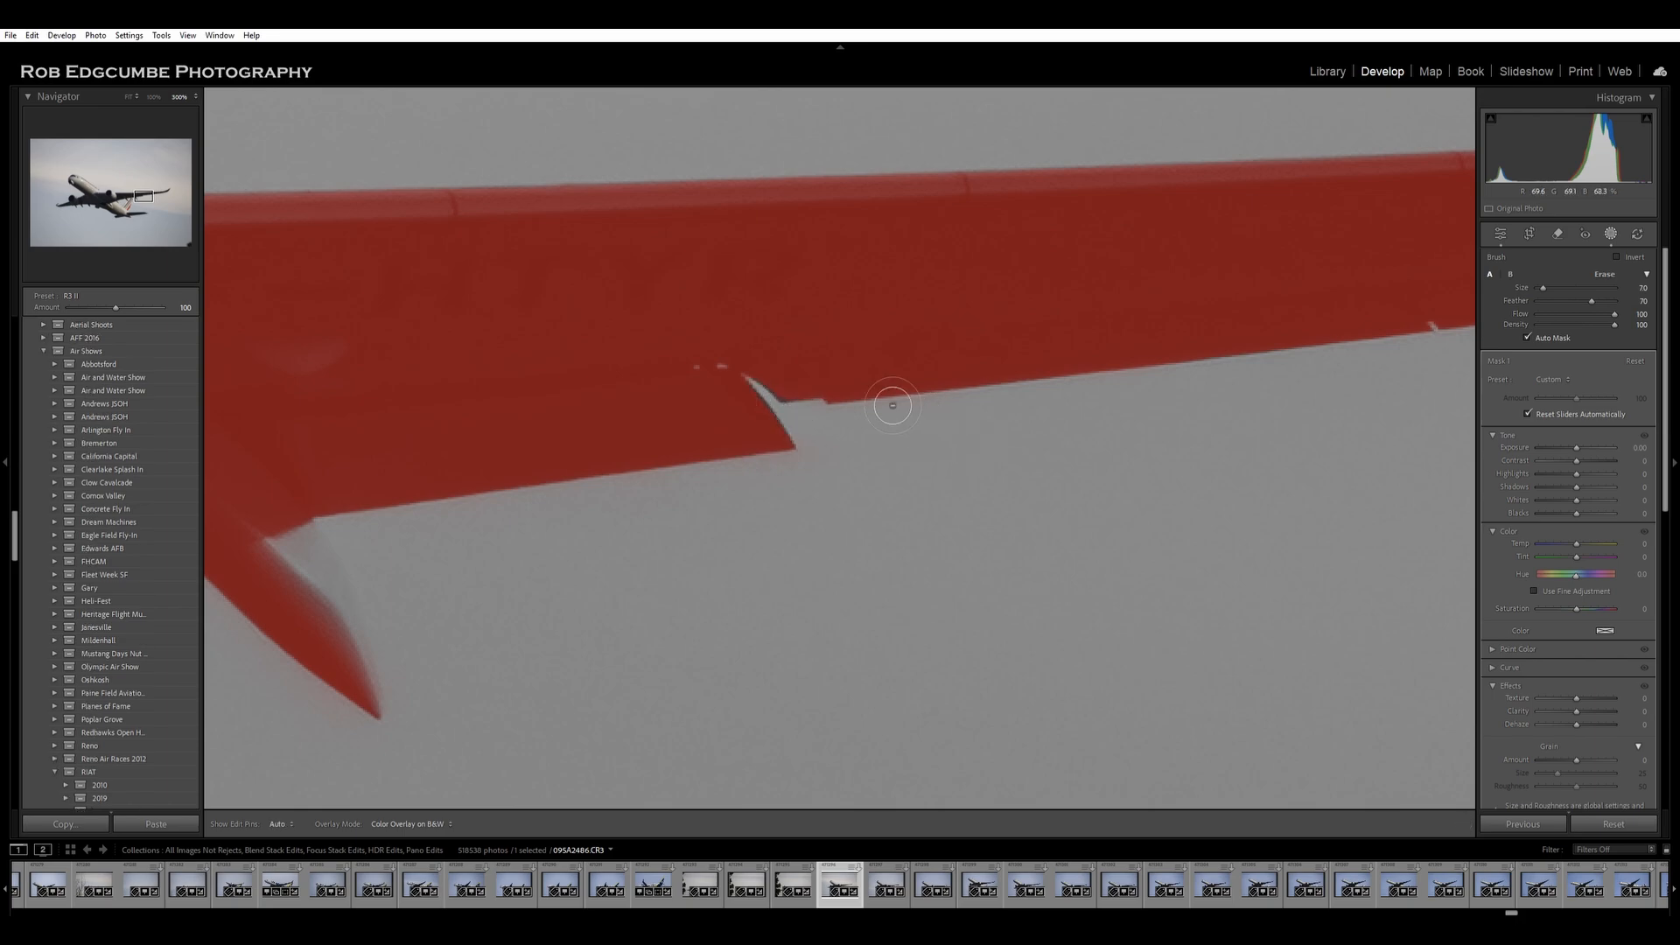
{"action": "key", "text": "alt"}
{"action": "mouse_move", "coordinate": [861, 369]}
{"action": "left_mouse_down"}
{"action": "mouse_move", "coordinate": [839, 360]}
{"action": "mouse_move", "coordinate": [836, 395]}
{"action": "mouse_move", "coordinate": [791, 364]}
{"action": "mouse_move", "coordinate": [768, 442]}
{"action": "mouse_move", "coordinate": [753, 432]}
{"action": "mouse_move", "coordinate": [781, 452]}
{"action": "mouse_move", "coordinate": [769, 426]}
{"action": "mouse_move", "coordinate": [832, 375]}
{"action": "mouse_move", "coordinate": [833, 396]}
{"action": "left_mouse_up"}
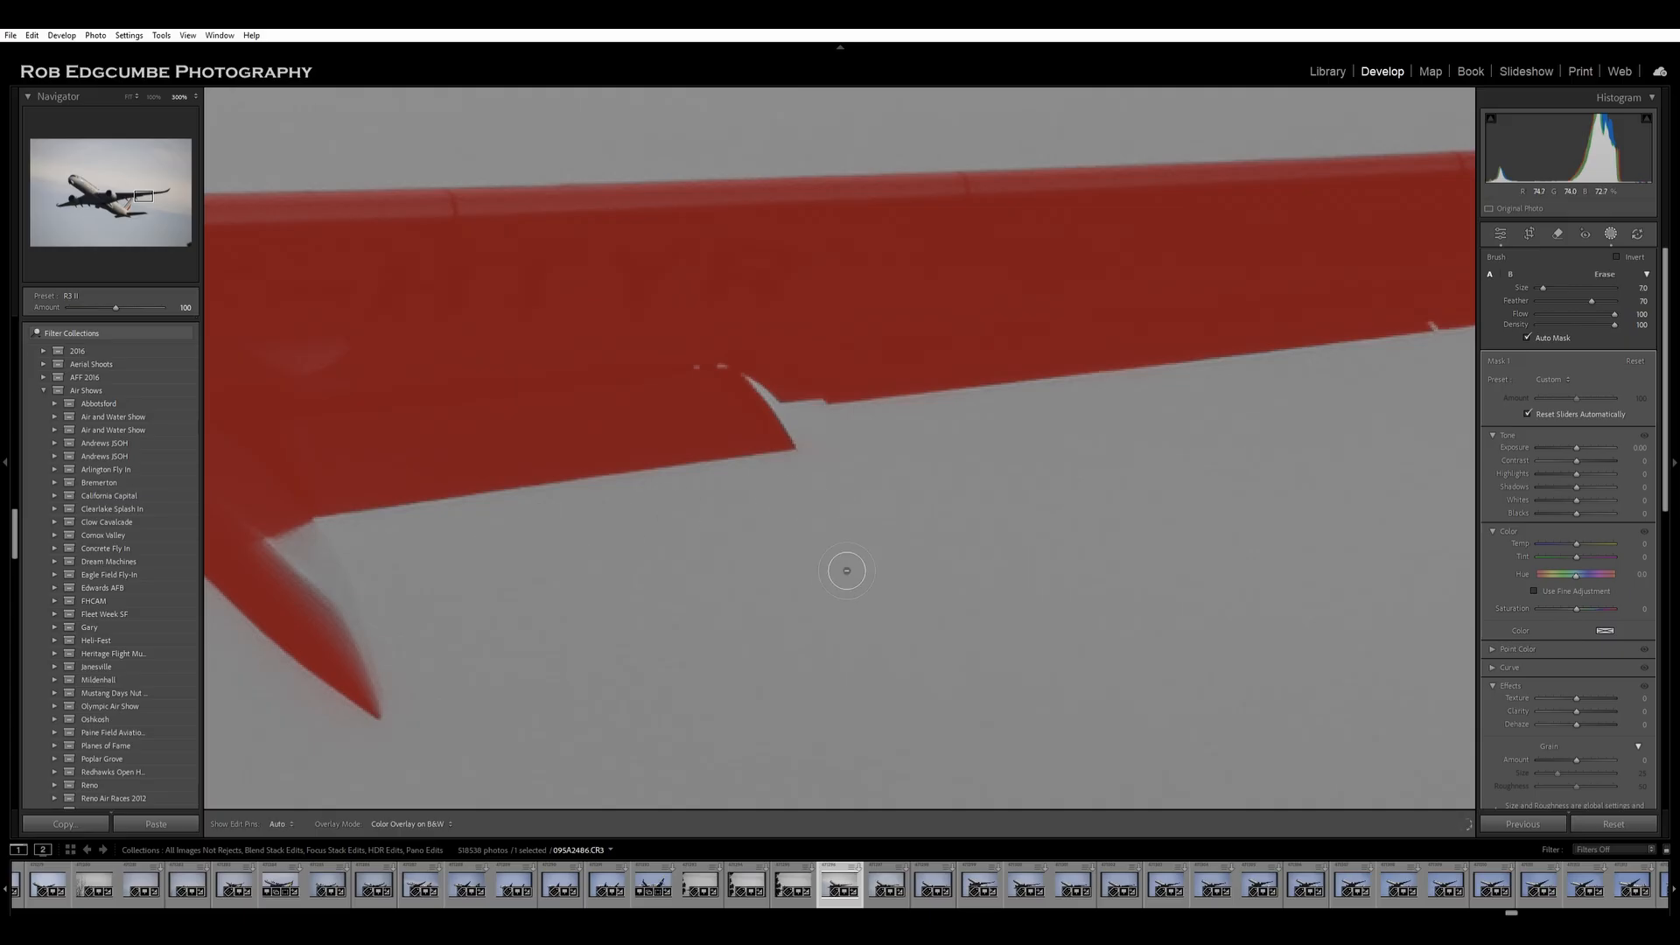
Brush the missing side of the outer flap track fairing into the mask and erase the spill around its tip.
{"action": "left_click_drag", "start_coordinate": [570, 610], "coordinate": [1345, 347]}
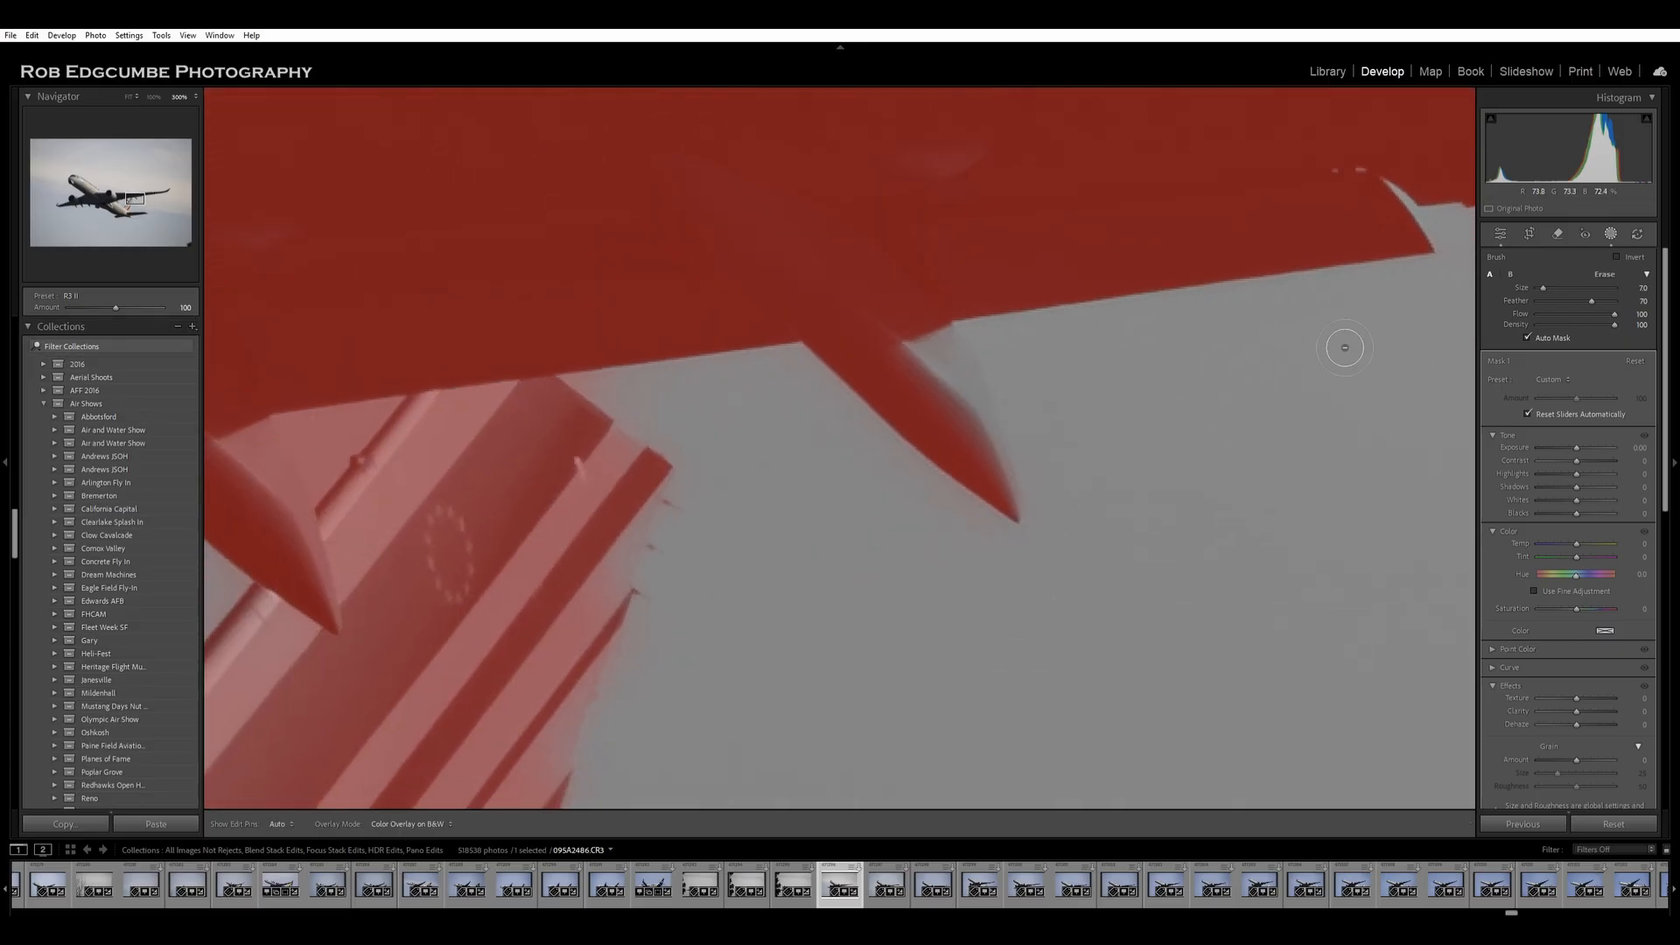
{"action": "mouse_move", "coordinate": [952, 374]}
{"action": "left_mouse_down"}
{"action": "mouse_move", "coordinate": [988, 407]}
{"action": "mouse_move", "coordinate": [955, 358]}
{"action": "left_mouse_up"}
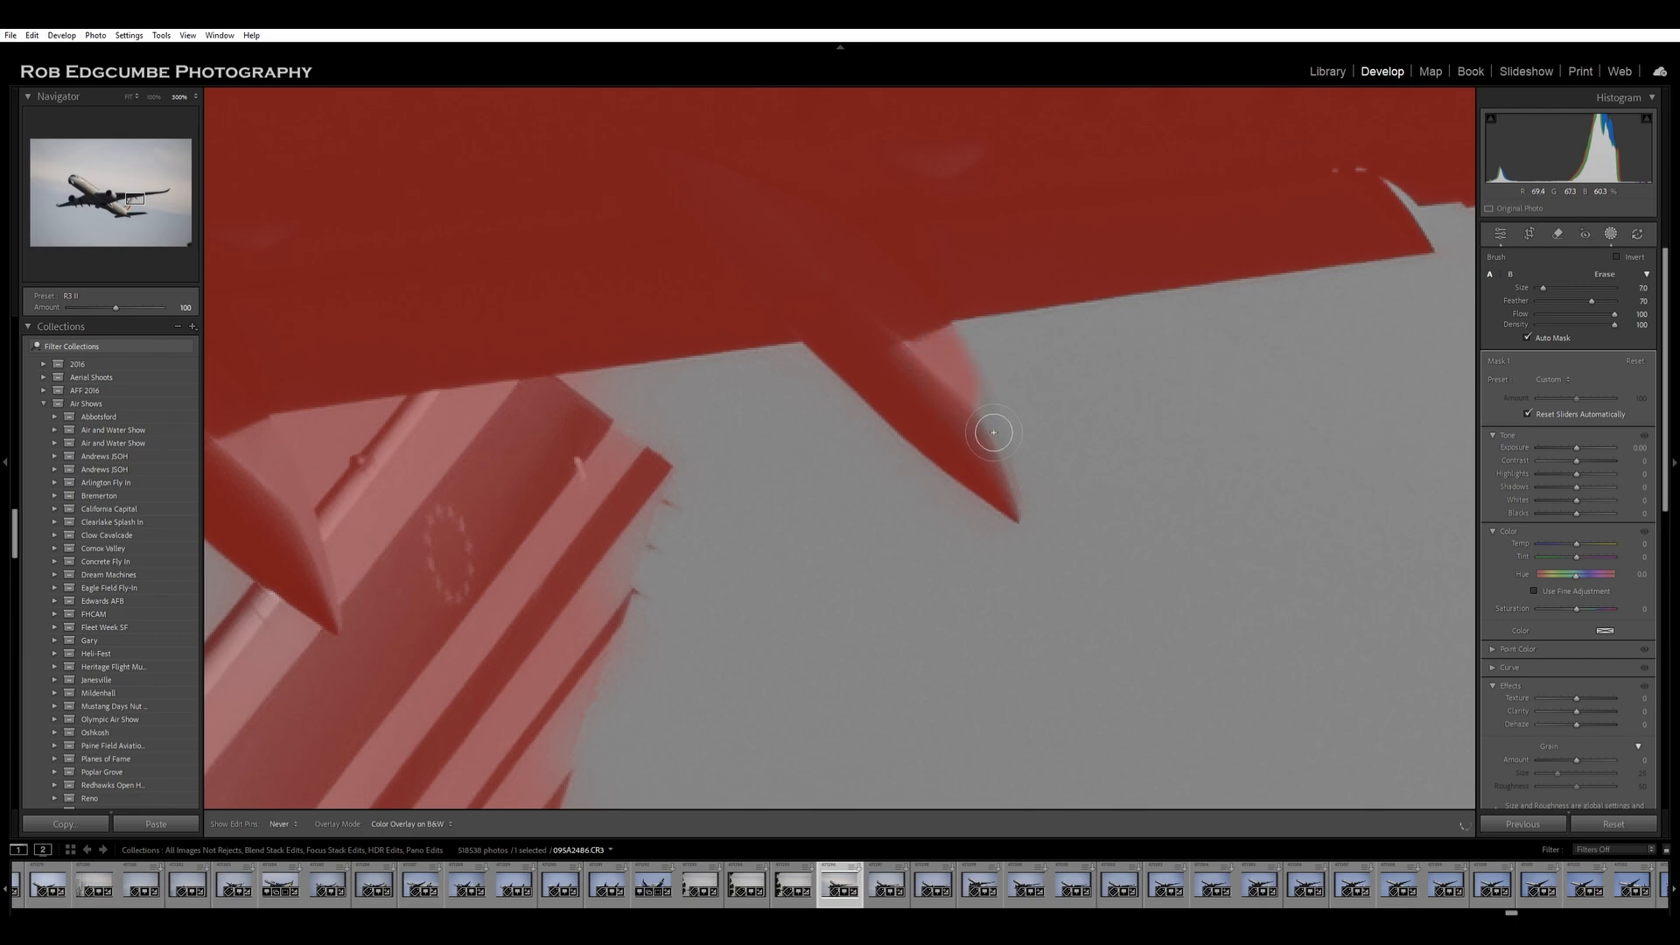
{"action": "mouse_move", "coordinate": [997, 419]}
{"action": "left_mouse_down"}
{"action": "mouse_move", "coordinate": [1037, 524]}
{"action": "mouse_move", "coordinate": [1022, 472]}
{"action": "mouse_move", "coordinate": [1044, 516]}
{"action": "left_mouse_up"}
{"action": "mouse_move", "coordinate": [1016, 452]}
{"action": "left_mouse_down"}
{"action": "mouse_move", "coordinate": [1002, 398]}
{"action": "mouse_move", "coordinate": [967, 362]}
{"action": "mouse_move", "coordinate": [1009, 451]}
{"action": "left_mouse_up"}
{"action": "mouse_move", "coordinate": [1078, 508]}
{"action": "left_mouse_down"}
{"action": "mouse_move", "coordinate": [1102, 531]}
{"action": "mouse_move", "coordinate": [1087, 441]}
{"action": "left_mouse_up"}
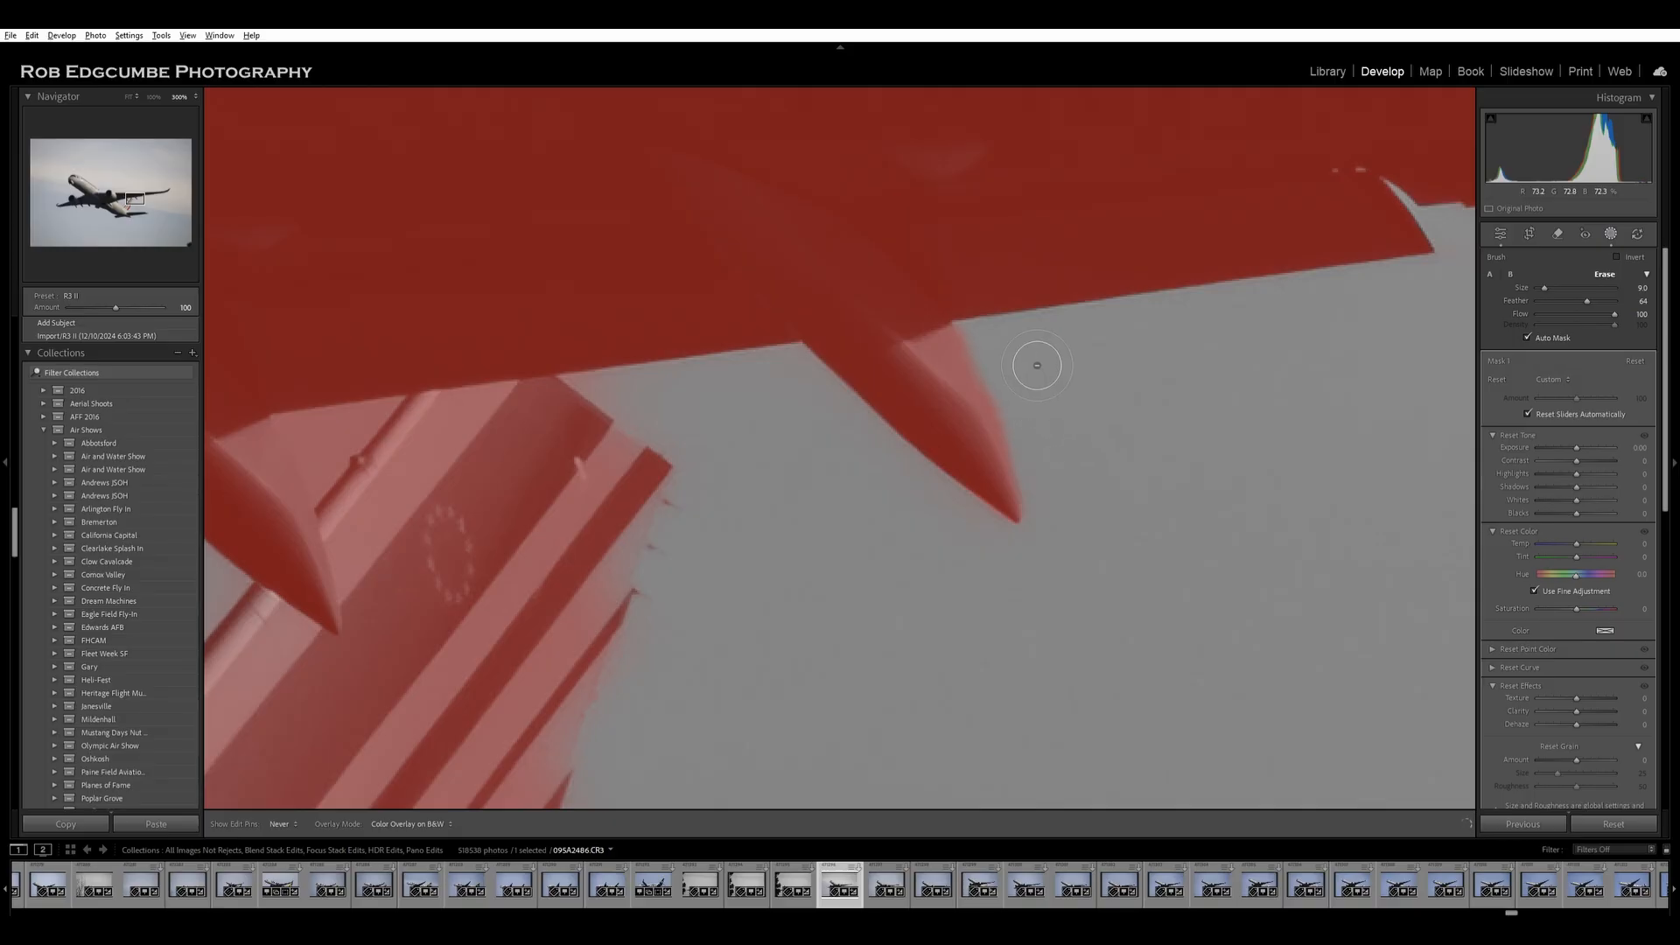
Erase the remaining sky spill around the outer flap track fairing and restore the mask along the fairing's edges.
{"action": "mouse_move", "coordinate": [1079, 452]}
{"action": "left_mouse_down"}
{"action": "mouse_move", "coordinate": [1092, 518]}
{"action": "mouse_move", "coordinate": [1118, 538]}
{"action": "left_mouse_up"}
{"action": "scroll", "coordinate": [989, 452], "scroll_direction": "down", "scroll_amount": 2}
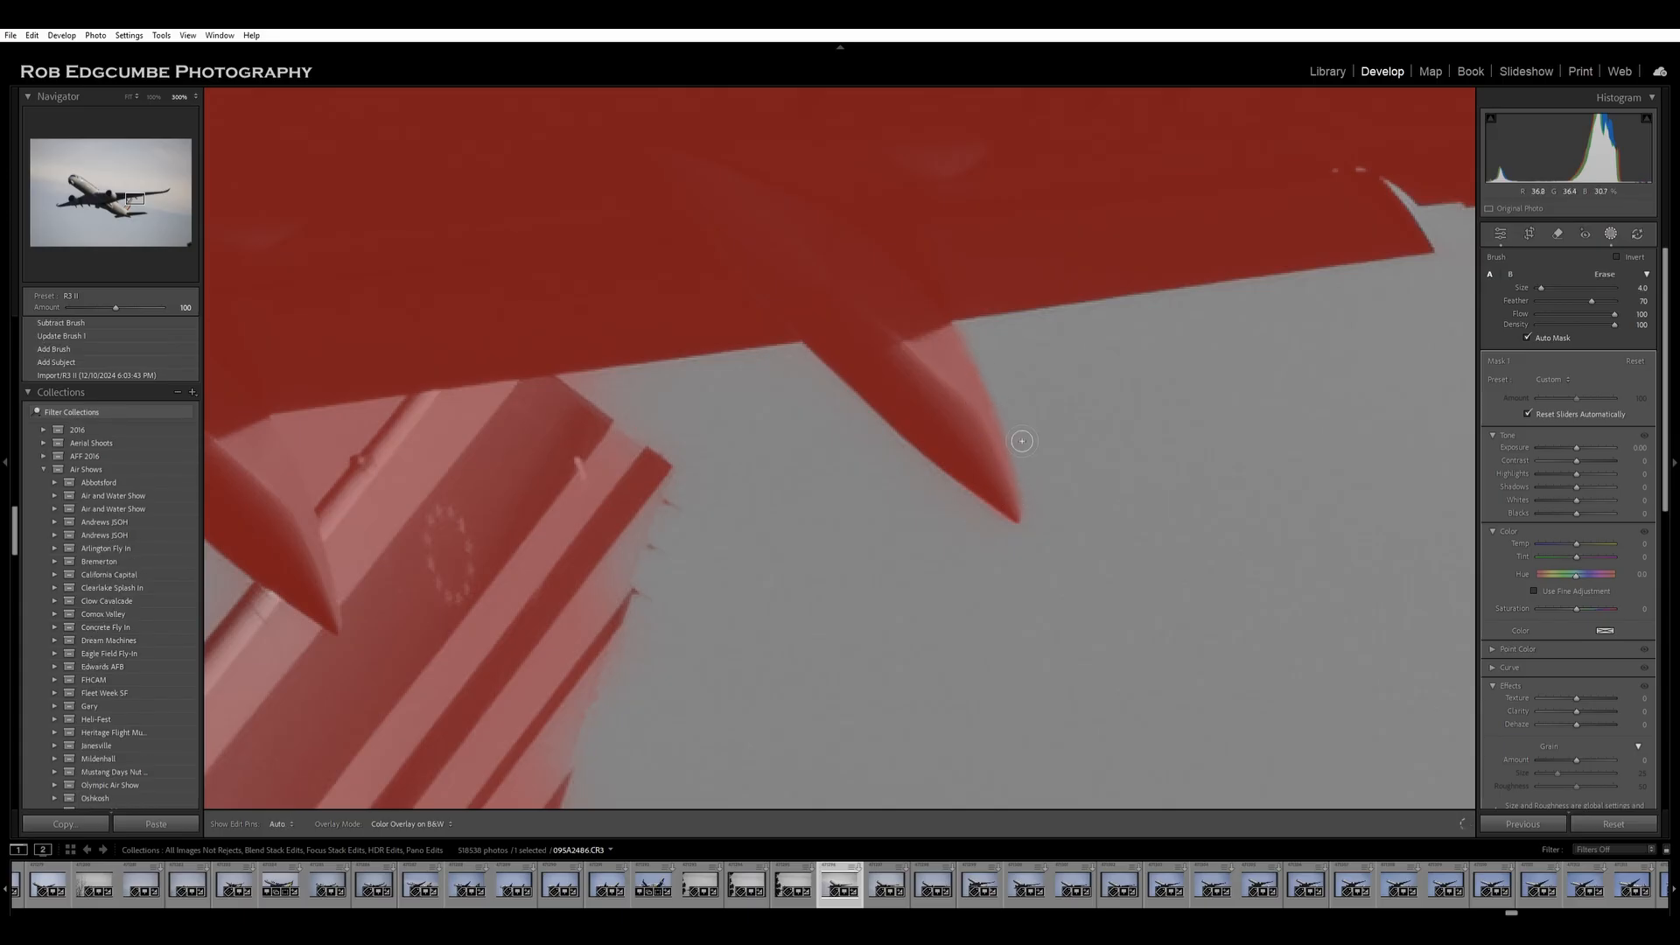
{"action": "key", "text": "alt"}
{"action": "left_click_drag", "start_coordinate": [1047, 491], "coordinate": [1019, 460]}
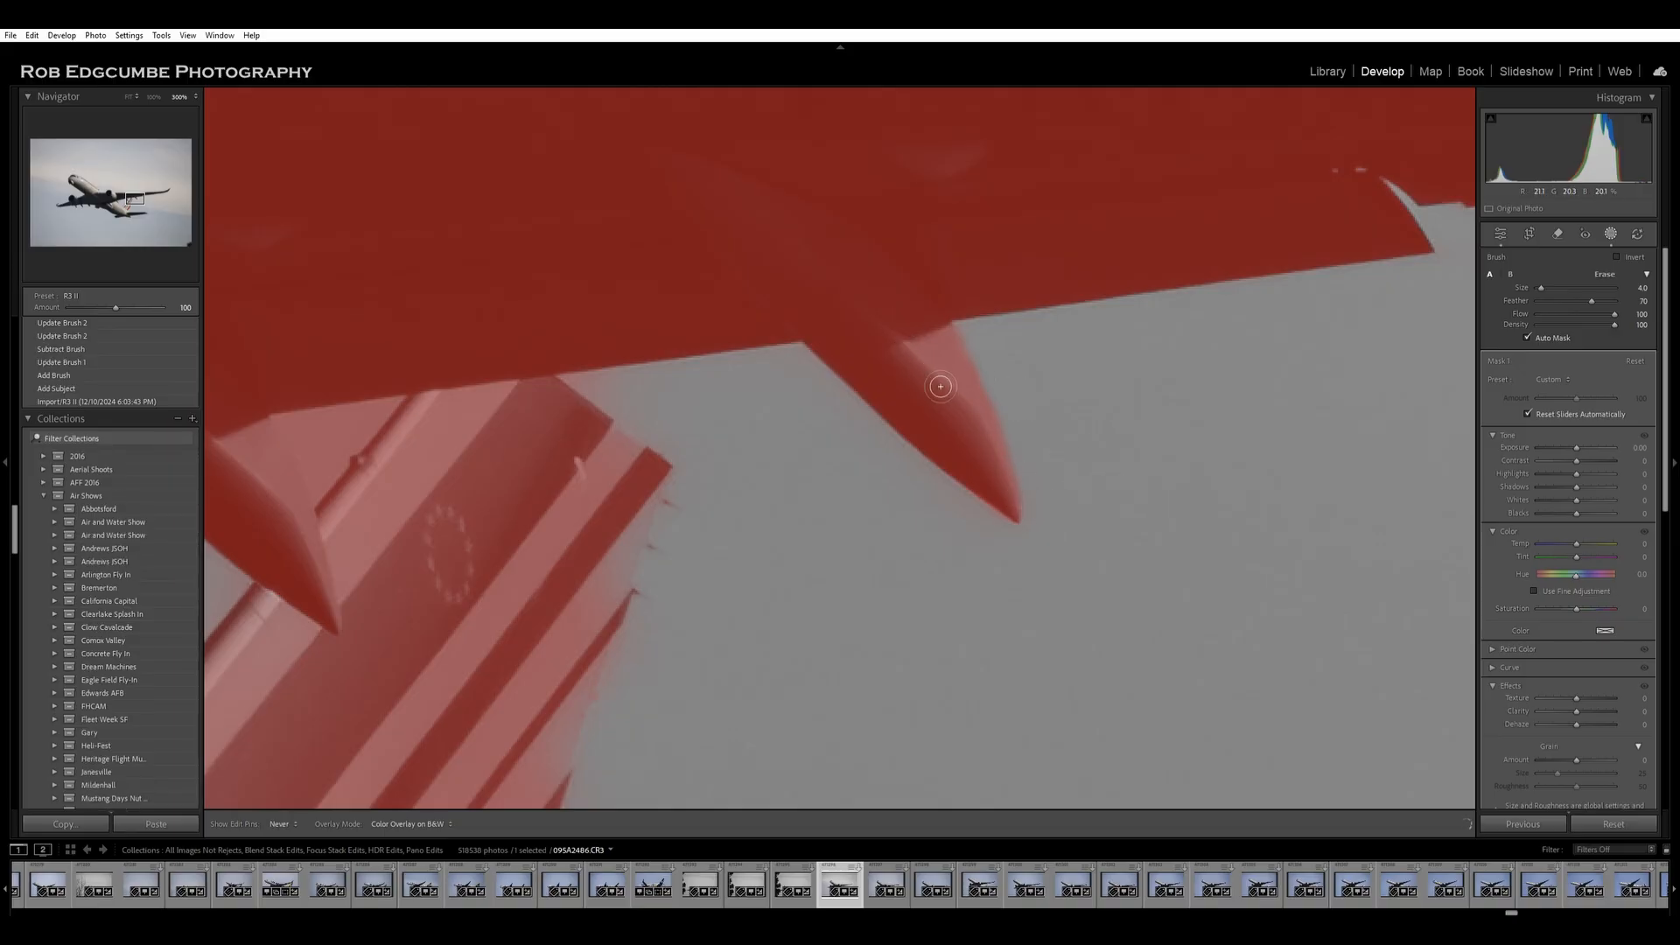
{"action": "left_click_drag", "start_coordinate": [866, 344], "coordinate": [866, 324]}
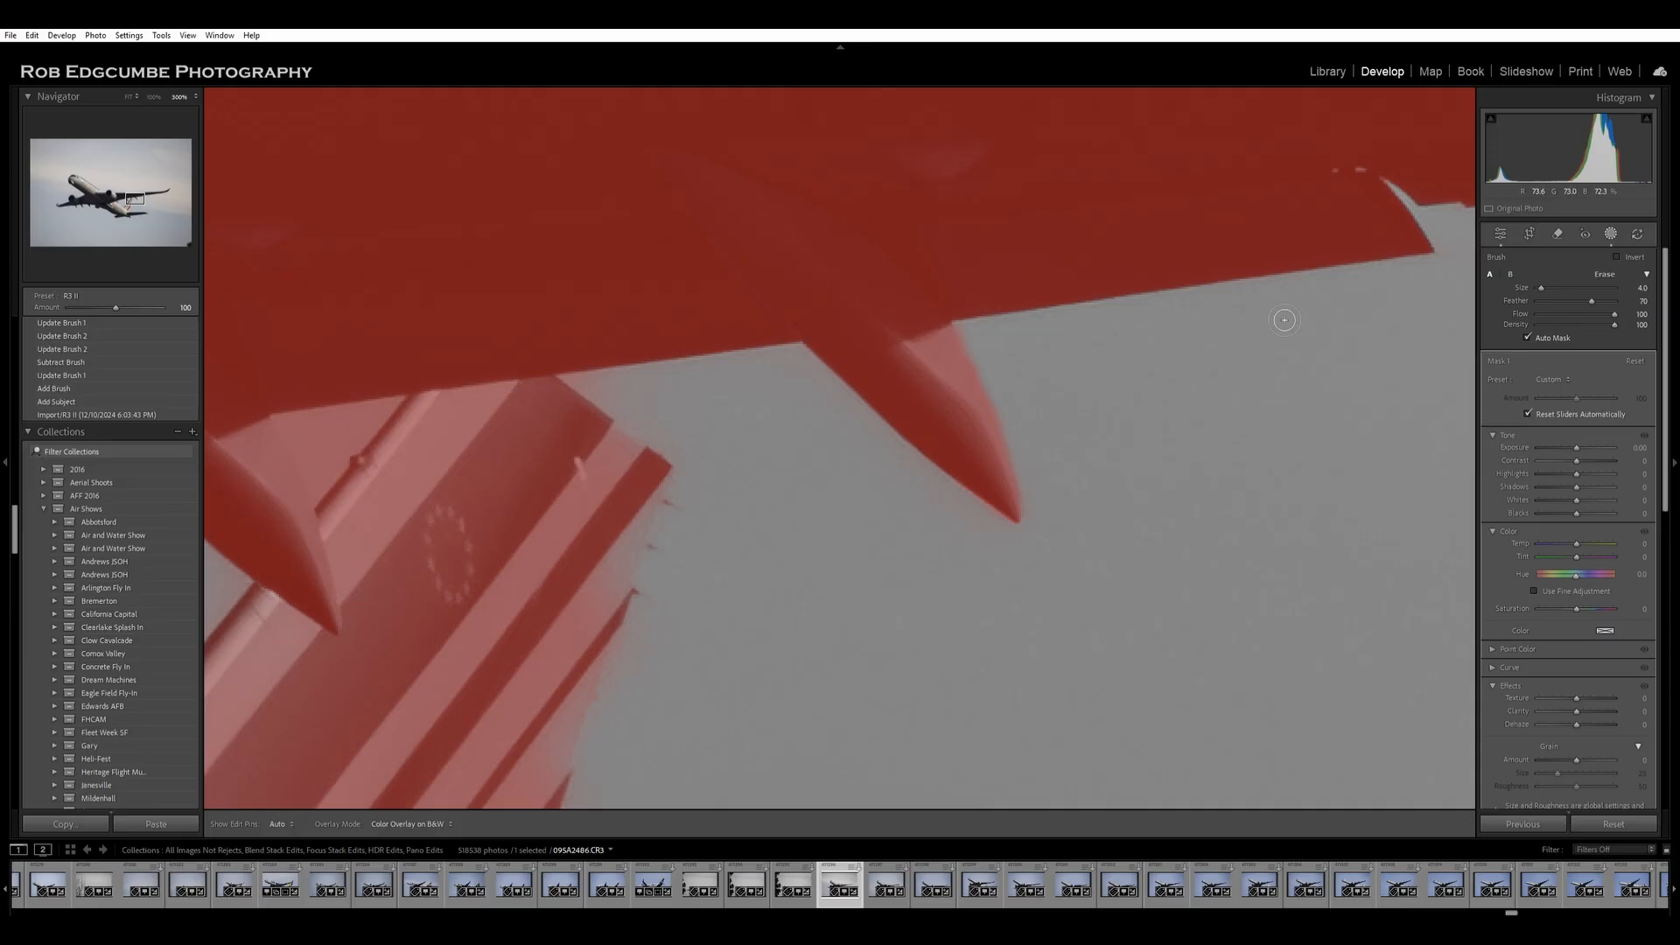
{"action": "scroll", "coordinate": [974, 578], "scroll_direction": "up", "scroll_amount": 4}
{"action": "mouse_move", "coordinate": [1017, 586]}
{"action": "left_mouse_down"}
{"action": "mouse_move", "coordinate": [838, 392]}
{"action": "mouse_move", "coordinate": [988, 557]}
{"action": "mouse_move", "coordinate": [919, 476]}
{"action": "mouse_move", "coordinate": [1021, 566]}
{"action": "mouse_move", "coordinate": [1144, 590]}
{"action": "left_mouse_up"}
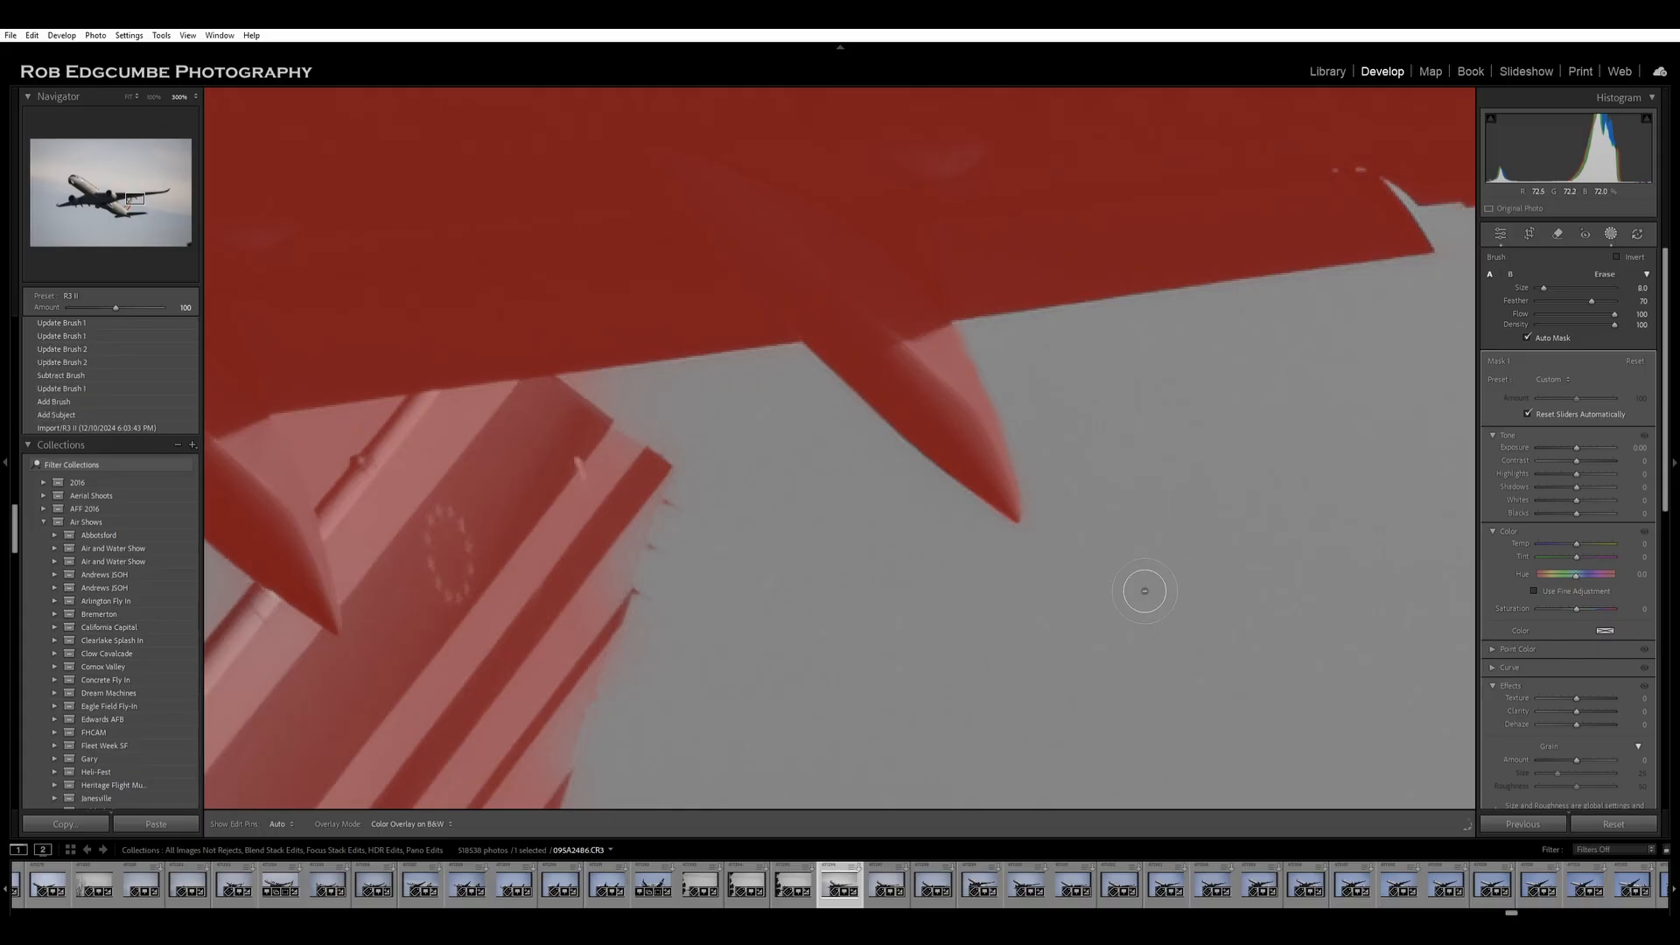
{"action": "mouse_move", "coordinate": [825, 438]}
{"action": "left_mouse_down"}
{"action": "mouse_move", "coordinate": [821, 402]}
{"action": "mouse_move", "coordinate": [738, 386]}
{"action": "mouse_move", "coordinate": [771, 394]}
{"action": "mouse_move", "coordinate": [611, 401]}
{"action": "mouse_move", "coordinate": [701, 443]}
{"action": "mouse_move", "coordinate": [747, 502]}
{"action": "left_mouse_up"}
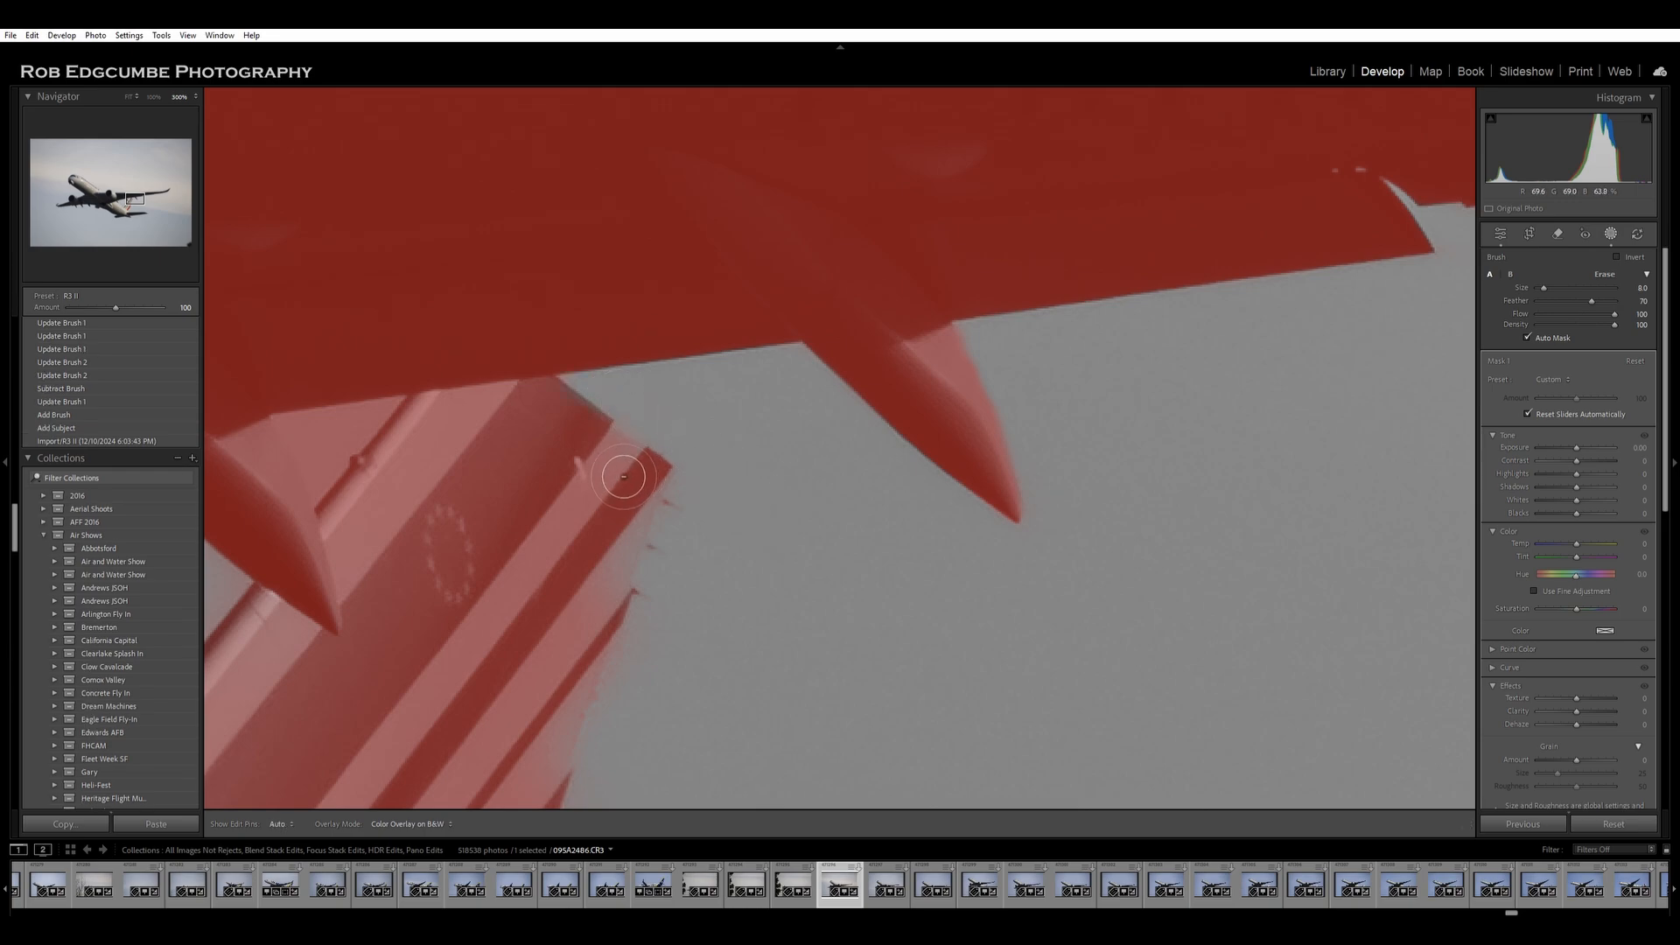
Restore the mask along the wing's trailing edge between the tail fin's upper corner and the outer fairing.
{"action": "key", "text": "alt"}
{"action": "mouse_move", "coordinate": [609, 456]}
{"action": "left_mouse_down"}
{"action": "mouse_move", "coordinate": [578, 413]}
{"action": "mouse_move", "coordinate": [604, 435]}
{"action": "left_mouse_up"}
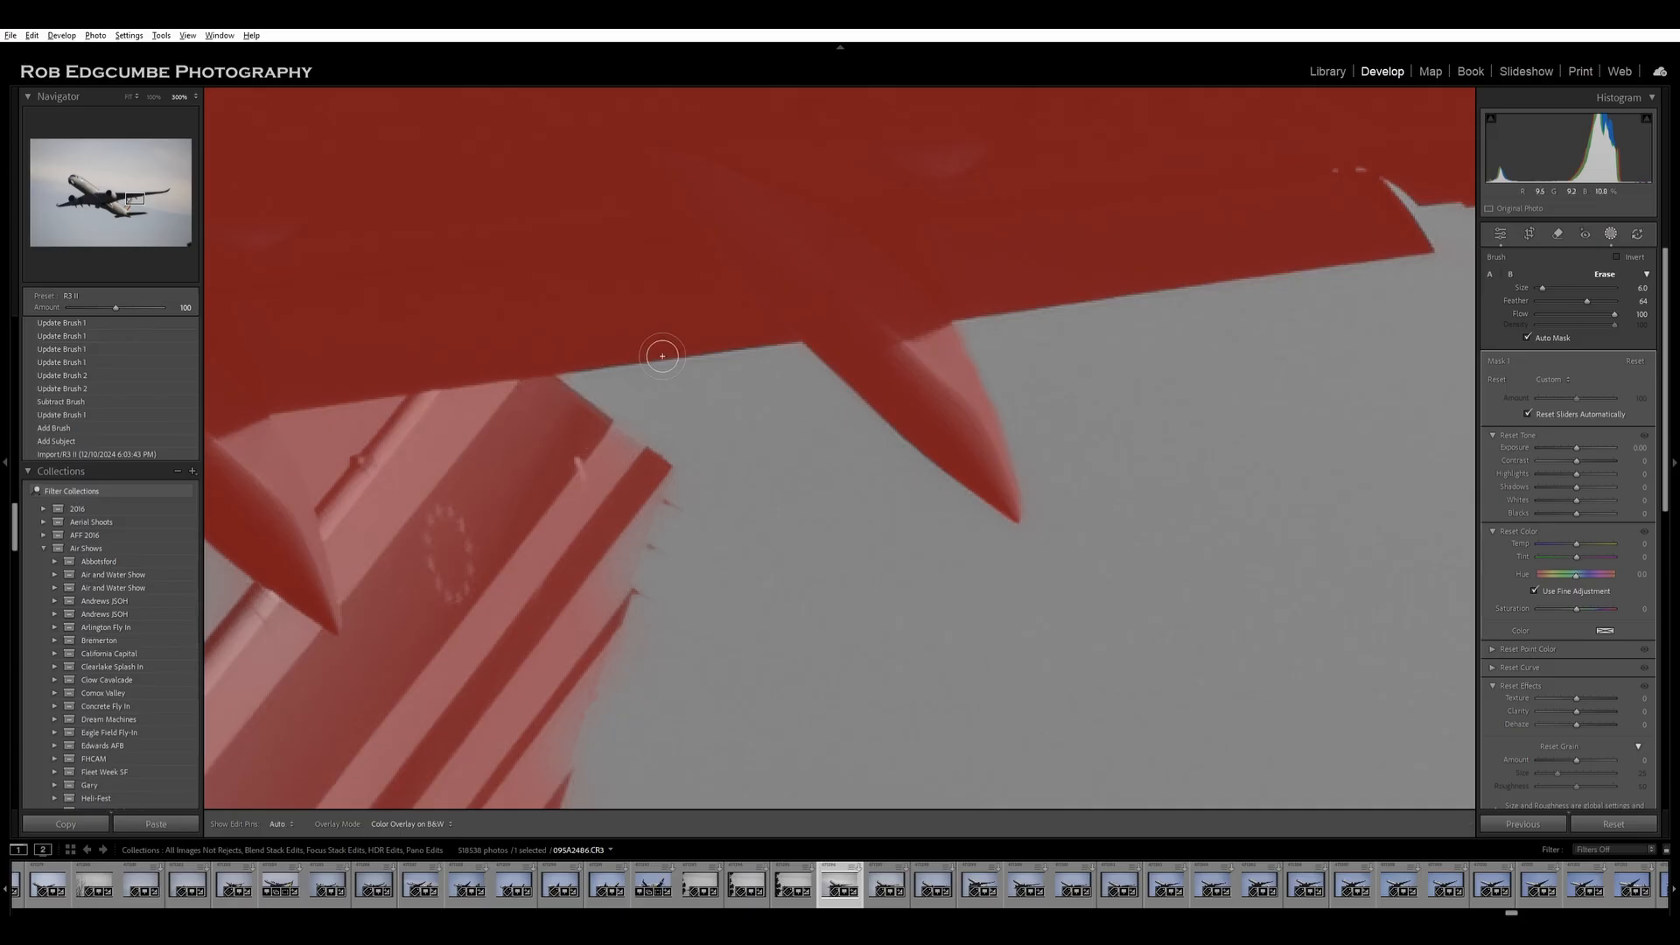
{"action": "left_click_drag", "start_coordinate": [825, 344], "coordinate": [855, 383]}
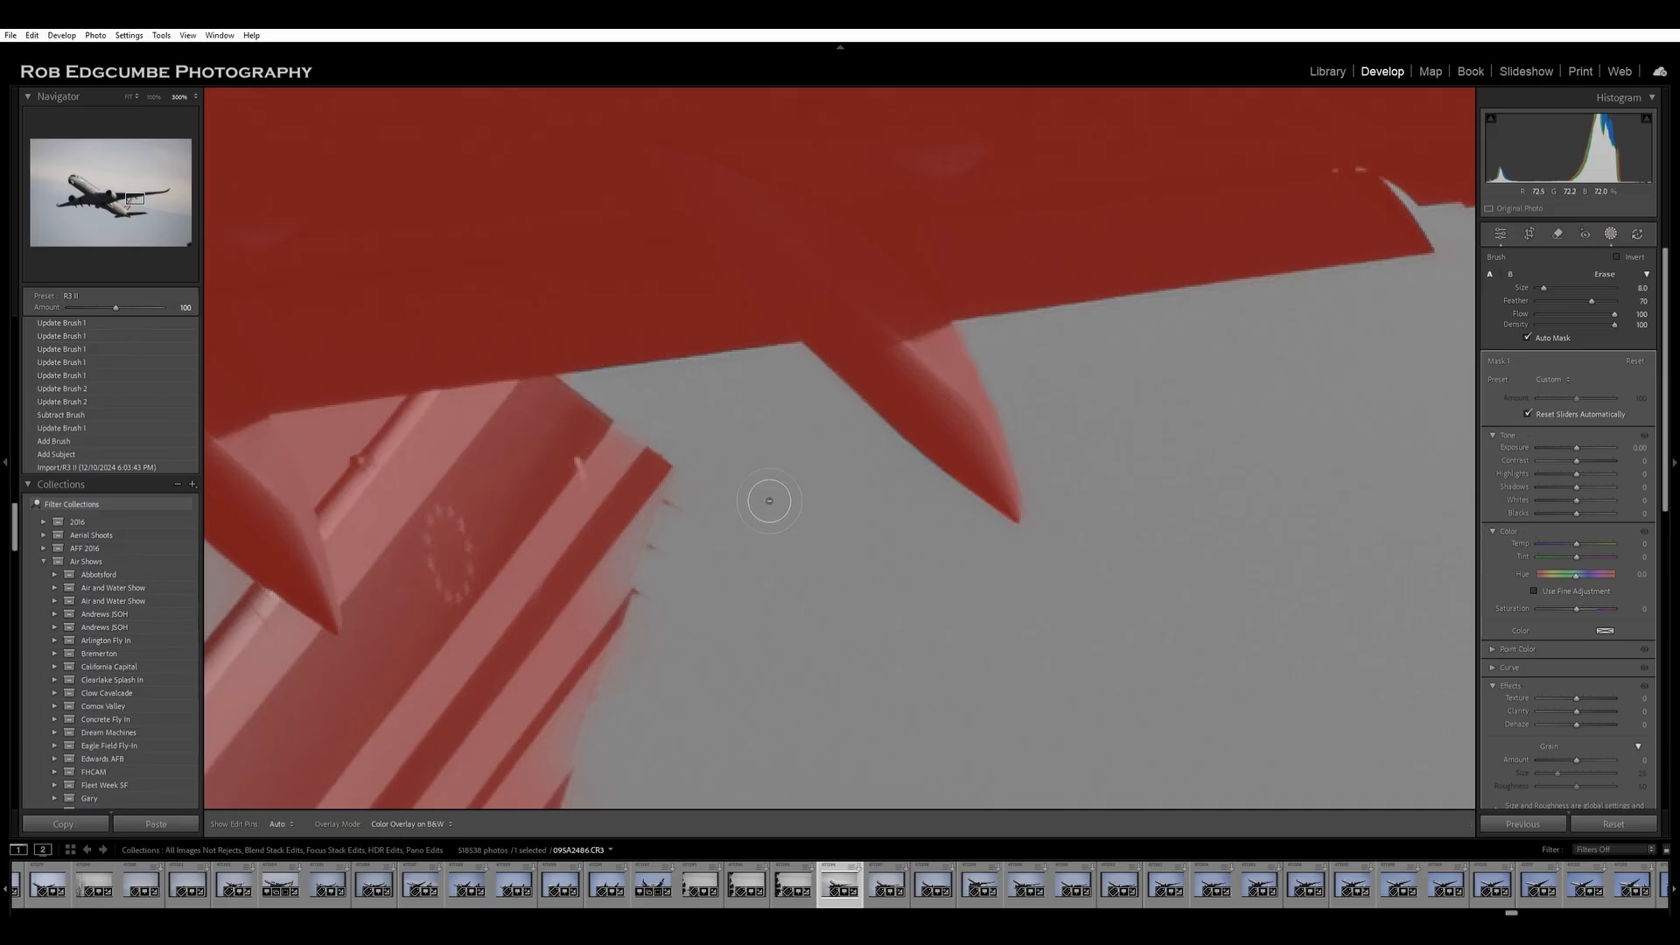
Brush the tail fin's ragged rear edge into the mask and erase the spill into the sky beside it.
{"action": "mouse_move", "coordinate": [628, 507]}
{"action": "left_mouse_down"}
{"action": "mouse_move", "coordinate": [536, 396]}
{"action": "mouse_move", "coordinate": [579, 449]}
{"action": "mouse_move", "coordinate": [665, 498]}
{"action": "mouse_move", "coordinate": [646, 578]}
{"action": "mouse_move", "coordinate": [657, 539]}
{"action": "mouse_move", "coordinate": [591, 673]}
{"action": "mouse_move", "coordinate": [622, 614]}
{"action": "mouse_move", "coordinate": [597, 696]}
{"action": "mouse_move", "coordinate": [642, 598]}
{"action": "mouse_move", "coordinate": [581, 787]}
{"action": "mouse_move", "coordinate": [580, 749]}
{"action": "mouse_move", "coordinate": [643, 622]}
{"action": "mouse_move", "coordinate": [590, 757]}
{"action": "mouse_move", "coordinate": [603, 672]}
{"action": "mouse_move", "coordinate": [690, 501]}
{"action": "mouse_move", "coordinate": [595, 453]}
{"action": "left_mouse_up"}
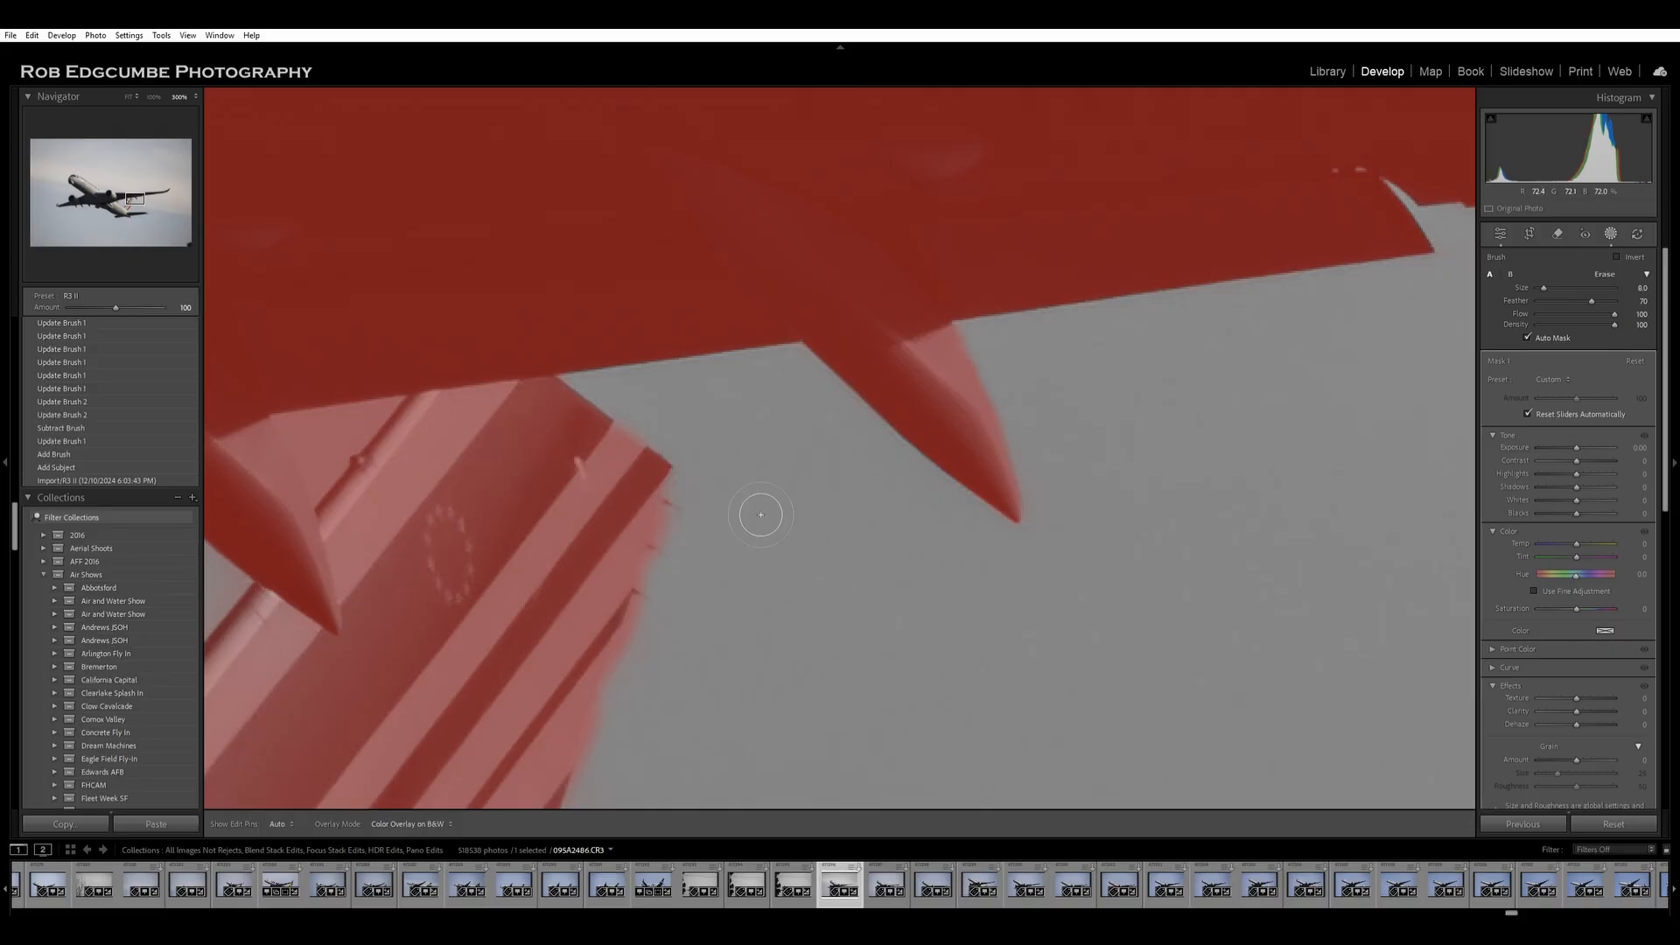
{"action": "scroll", "coordinate": [762, 526], "scroll_direction": "up", "scroll_amount": 2}
{"action": "scroll", "coordinate": [738, 511], "scroll_direction": "down", "scroll_amount": 3}
{"action": "key", "text": "alt"}
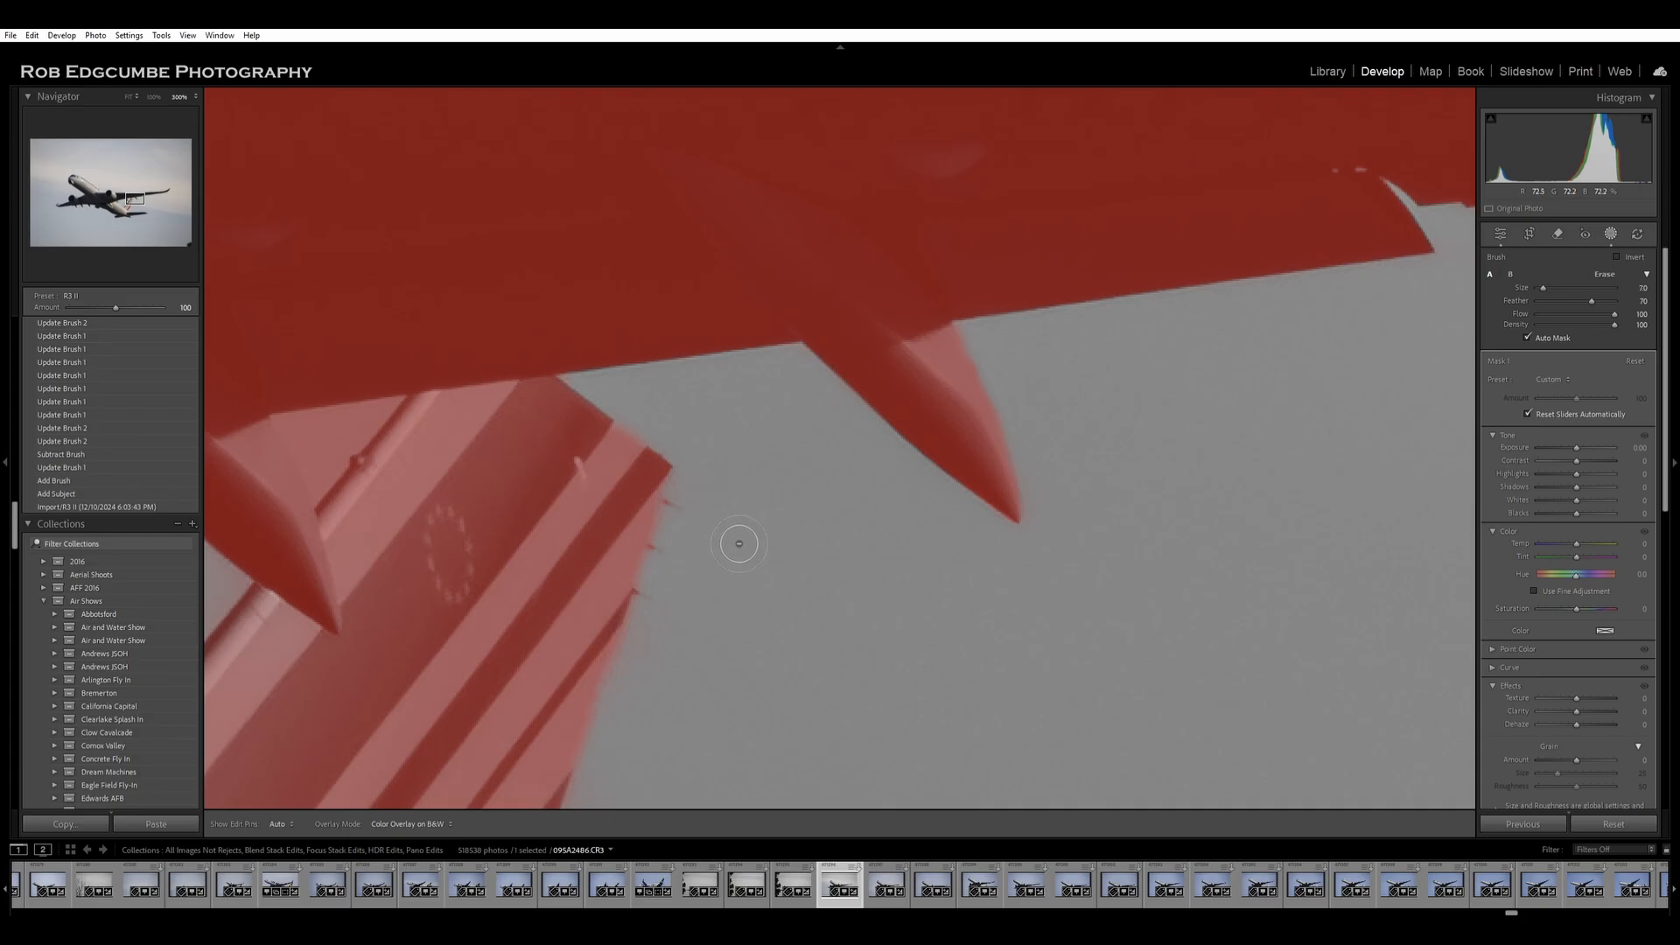
{"action": "left_click_drag", "start_coordinate": [682, 414], "coordinate": [678, 413]}
Turn off Auto Mask and paint along the tail fin's straight rear edge with a size 2 brush.
{"action": "mouse_move", "coordinate": [746, 686]}
{"action": "left_mouse_down"}
{"action": "mouse_move", "coordinate": [923, 439]}
{"action": "mouse_move", "coordinate": [1126, 251]}
{"action": "left_mouse_up"}
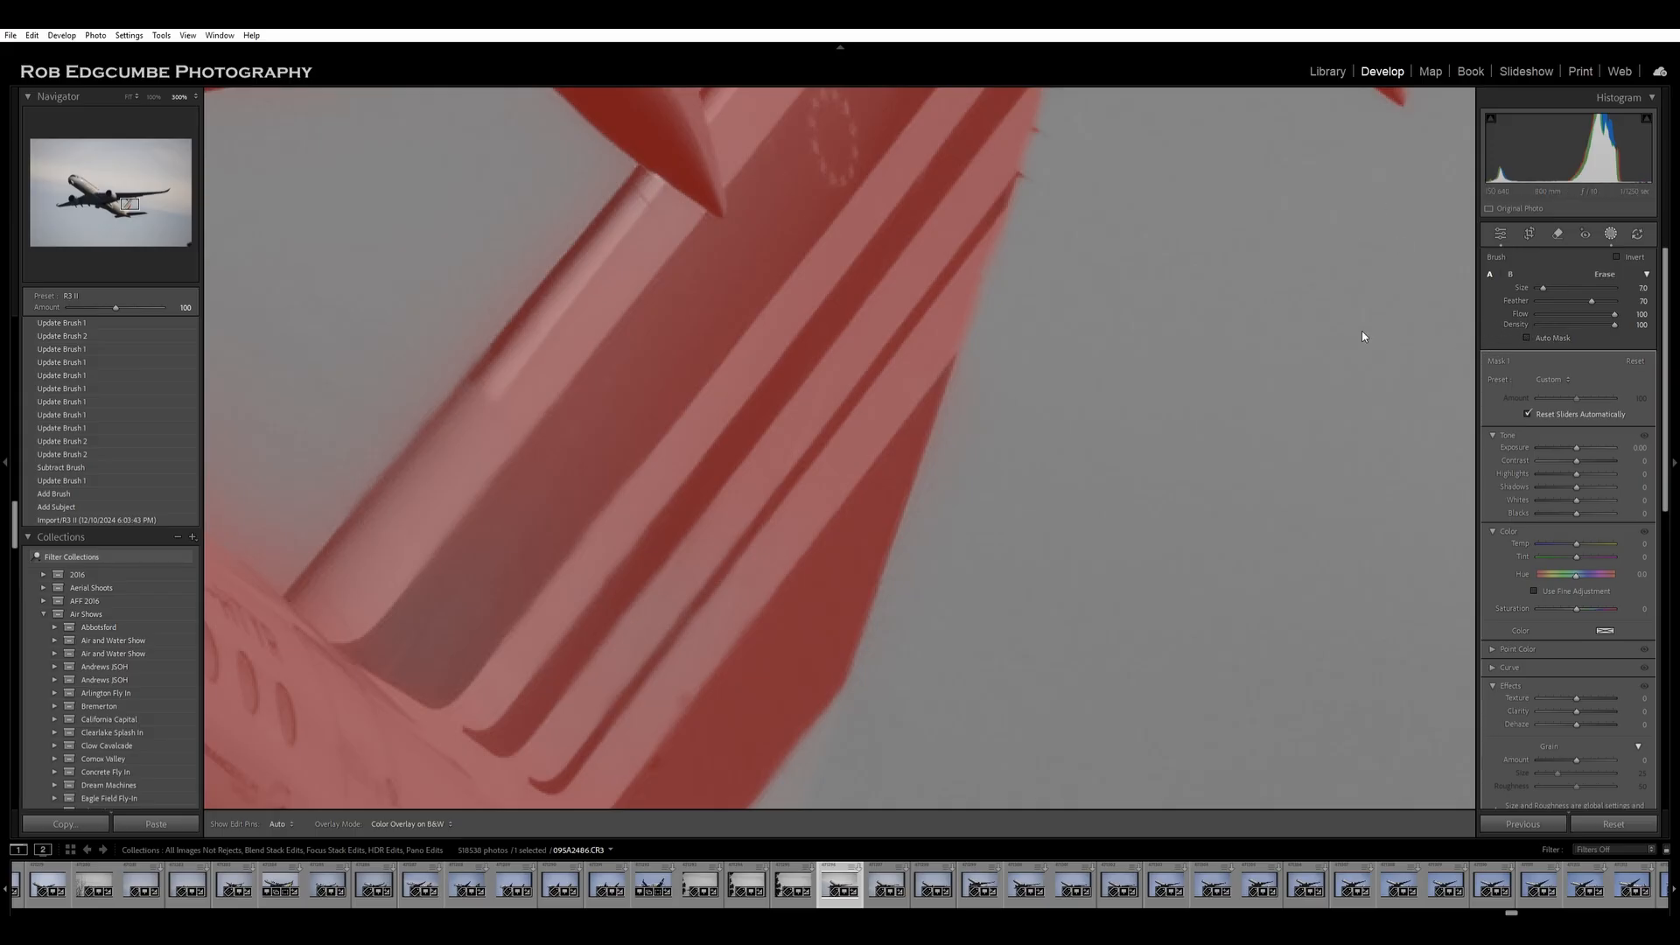
{"action": "left_click_drag", "start_coordinate": [1025, 301], "coordinate": [1004, 481]}
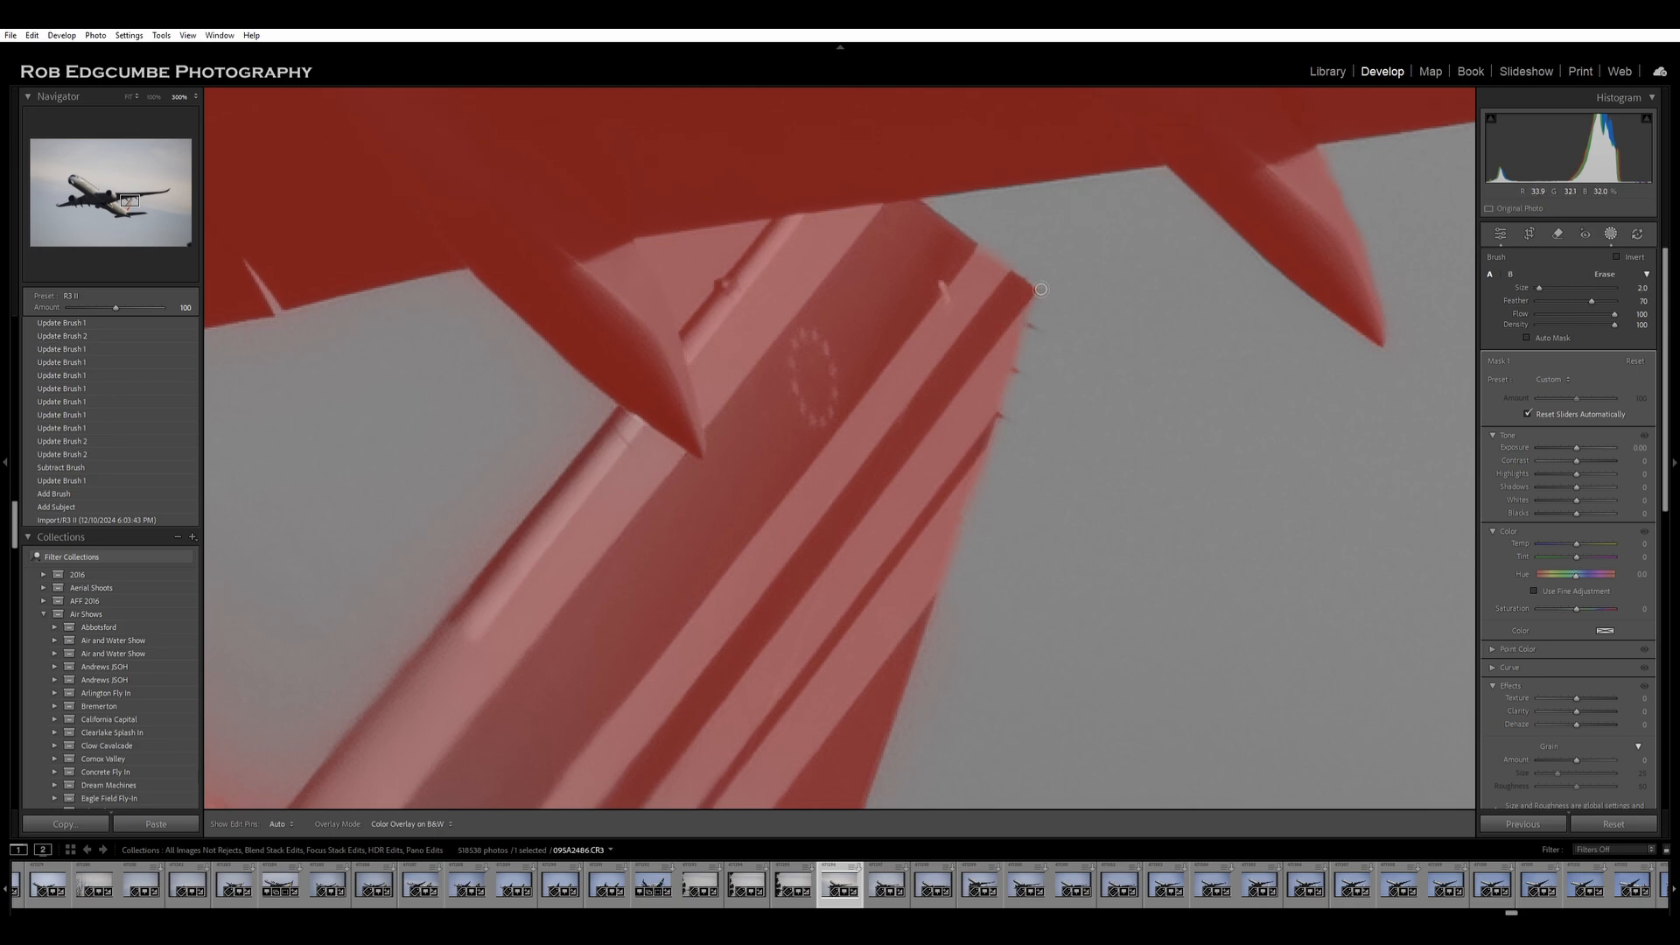
{"action": "left_click_drag", "start_coordinate": [1041, 289], "coordinate": [956, 566]}
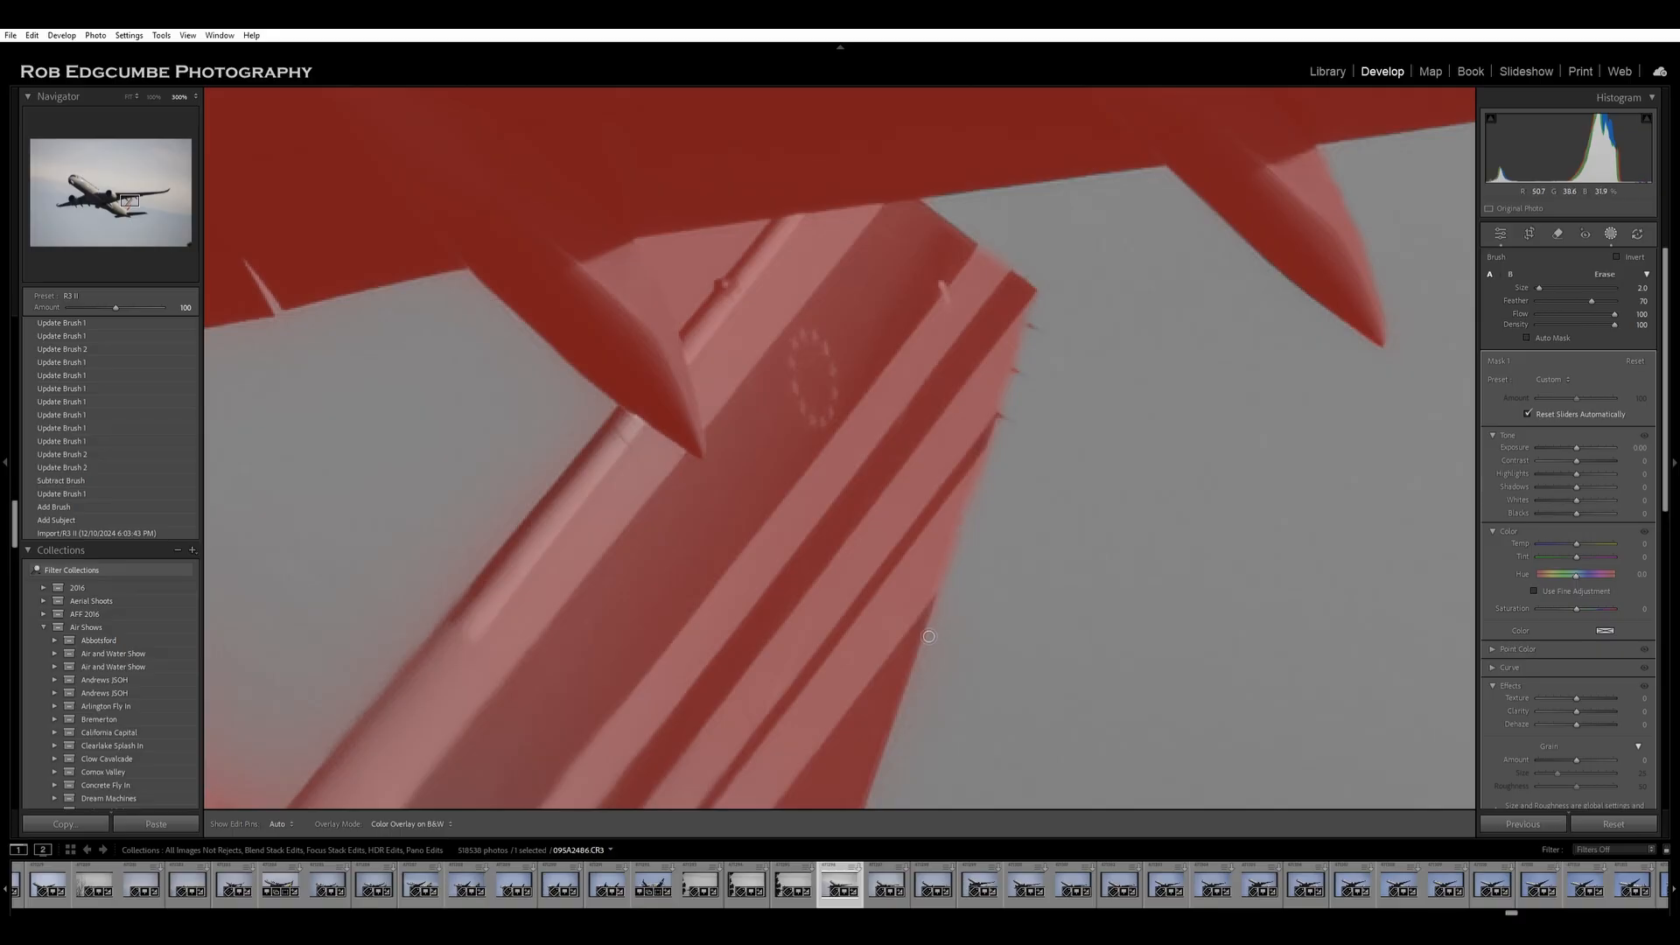
{"action": "left_click_drag", "start_coordinate": [922, 640], "coordinate": [941, 612]}
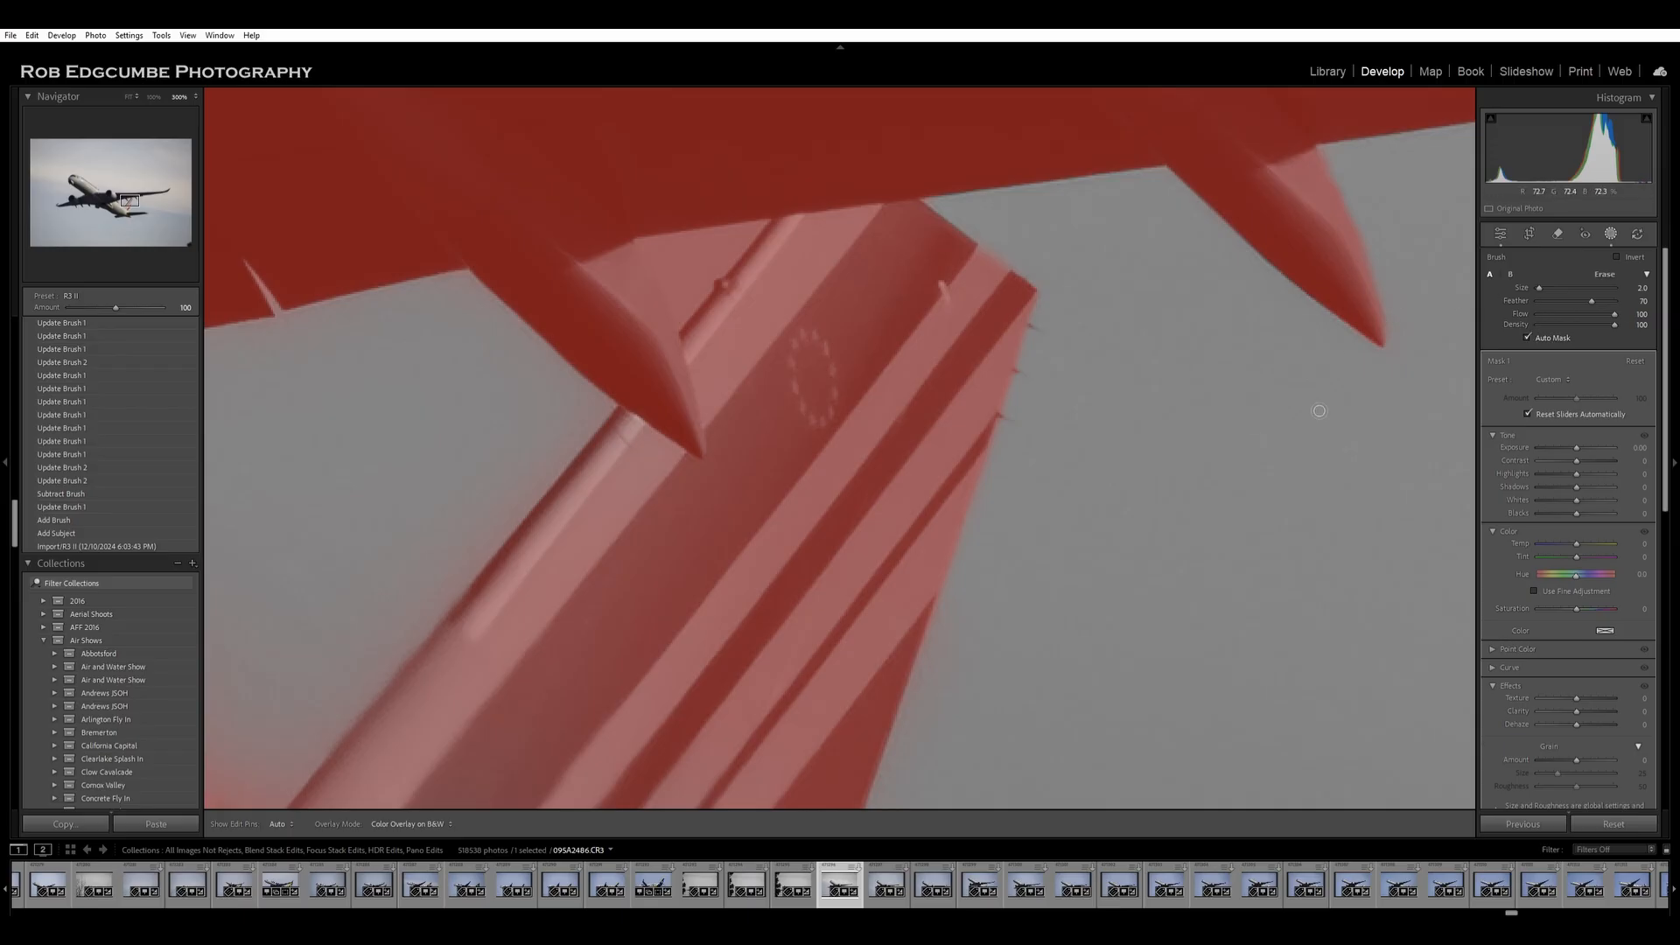
Fill the weakly masked stripes on the tail fin from its base upward using a size 7 brush with Auto Mask.
{"action": "left_click_drag", "start_coordinate": [1037, 575], "coordinate": [1216, 243]}
{"action": "mouse_move", "coordinate": [1008, 321]}
{"action": "left_mouse_down"}
{"action": "mouse_move", "coordinate": [1016, 184]}
{"action": "mouse_move", "coordinate": [938, 193]}
{"action": "mouse_move", "coordinate": [849, 255]}
{"action": "mouse_move", "coordinate": [788, 434]}
{"action": "mouse_move", "coordinate": [890, 568]}
{"action": "mouse_move", "coordinate": [955, 148]}
{"action": "mouse_move", "coordinate": [799, 376]}
{"action": "left_mouse_up"}
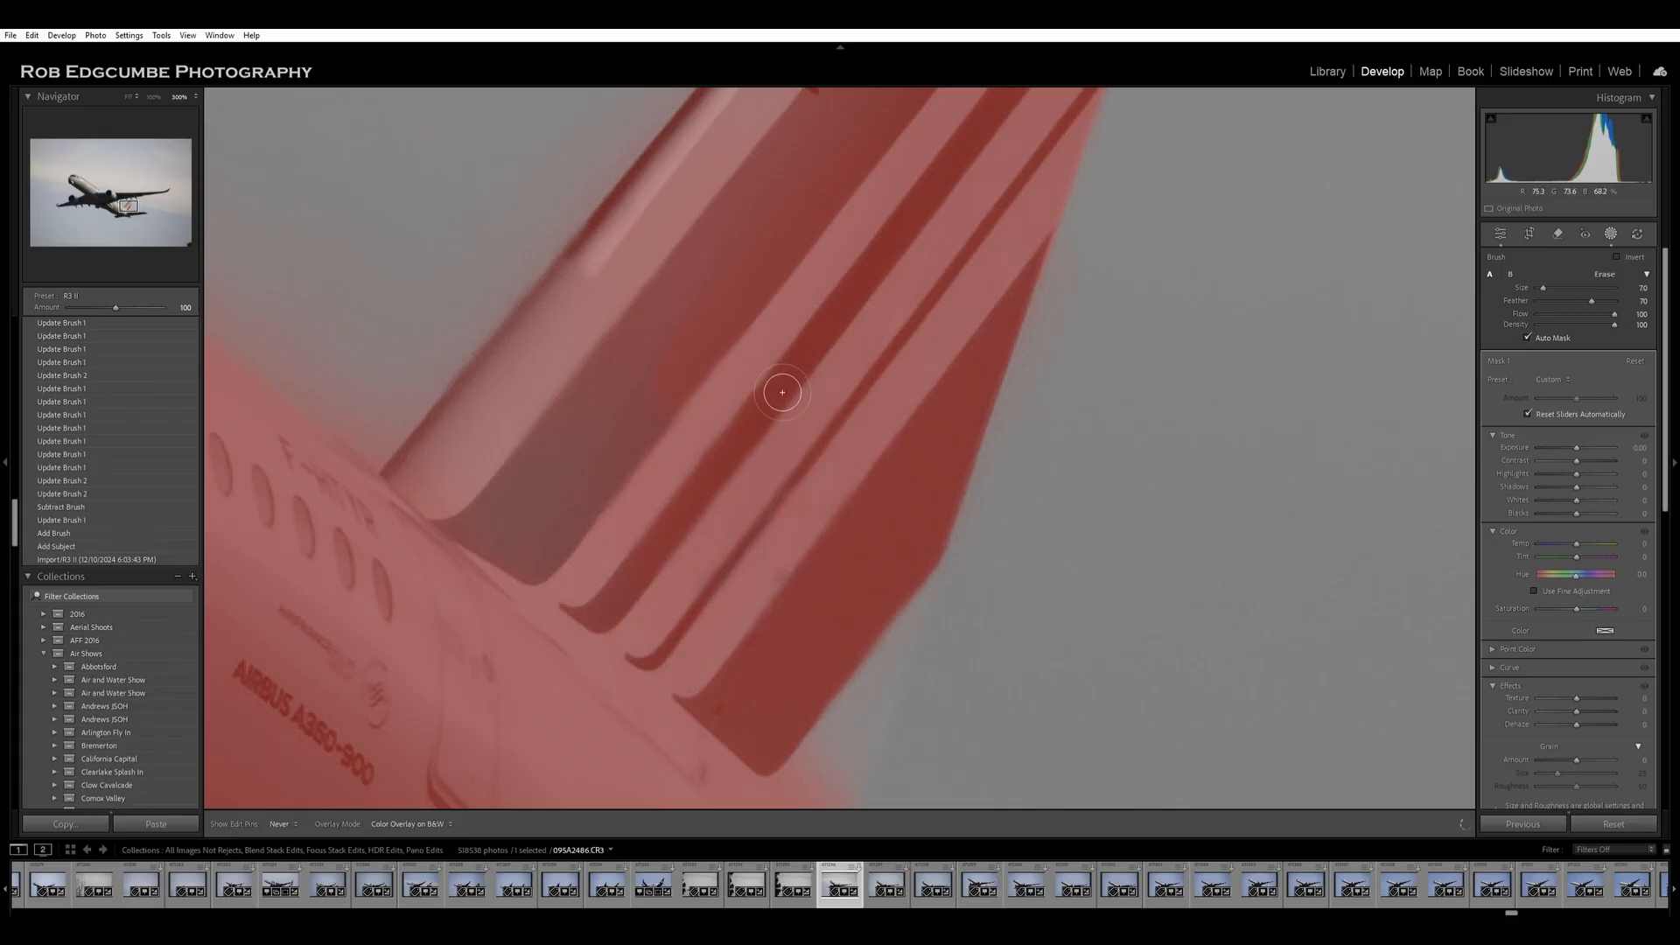
{"action": "mouse_move", "coordinate": [570, 516]}
{"action": "left_mouse_down"}
{"action": "mouse_move", "coordinate": [521, 555]}
{"action": "mouse_move", "coordinate": [484, 537]}
{"action": "mouse_move", "coordinate": [645, 464]}
{"action": "mouse_move", "coordinate": [573, 607]}
{"action": "mouse_move", "coordinate": [694, 551]}
{"action": "mouse_move", "coordinate": [748, 556]}
{"action": "left_mouse_up"}
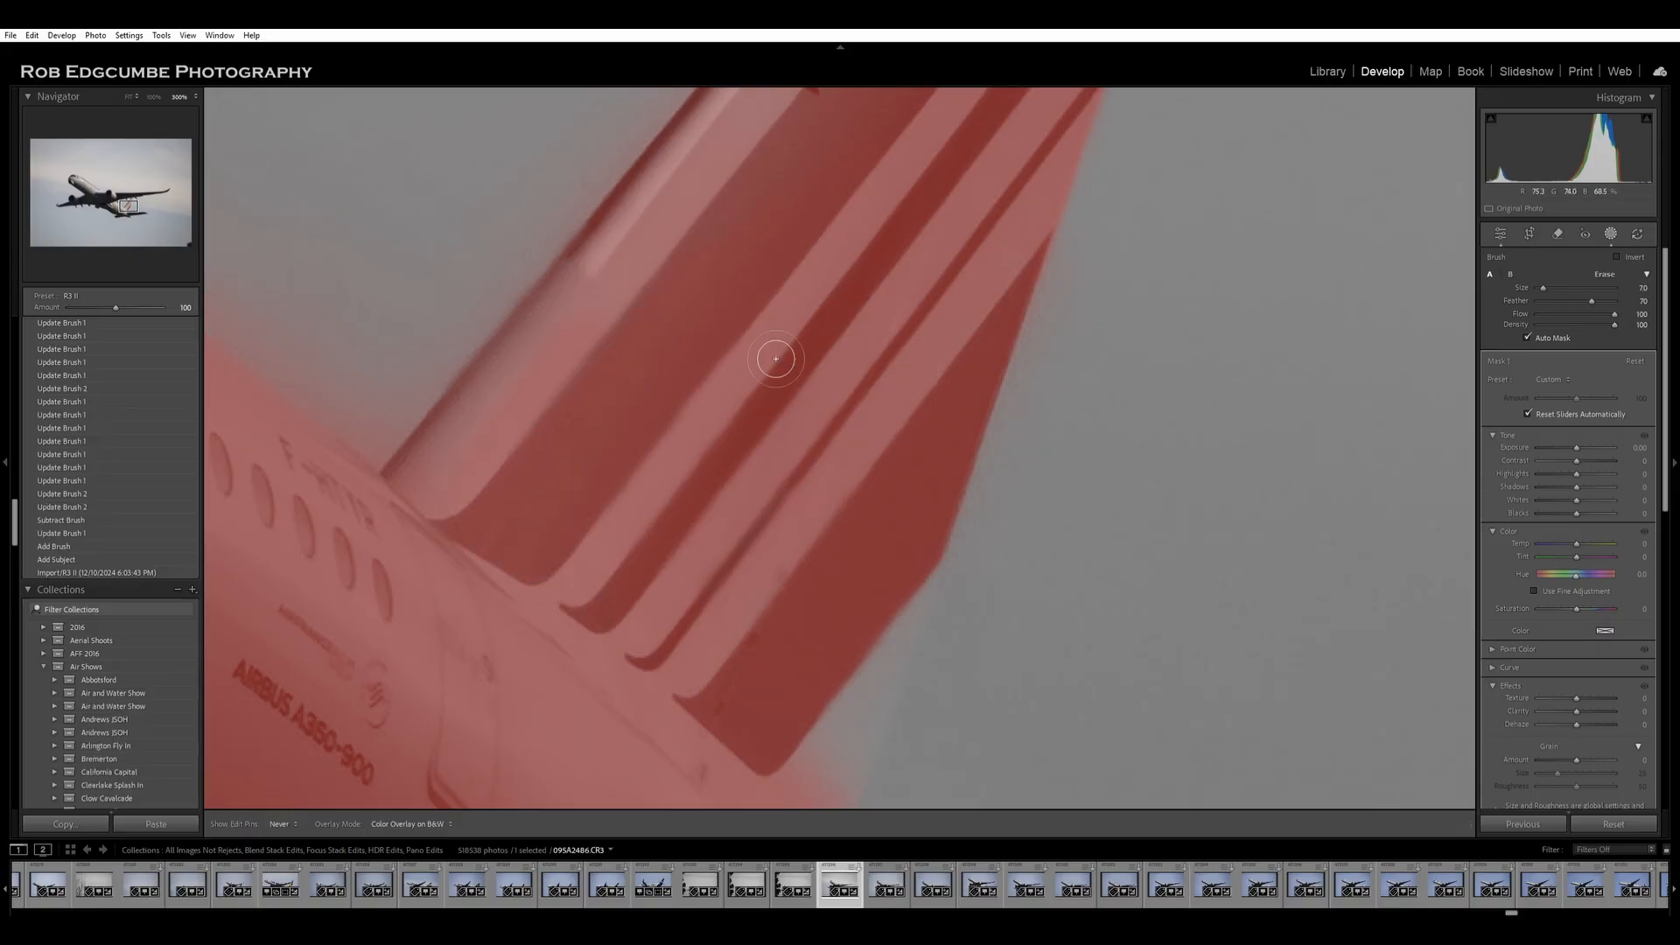
{"action": "left_click_drag", "start_coordinate": [968, 240], "coordinate": [897, 551]}
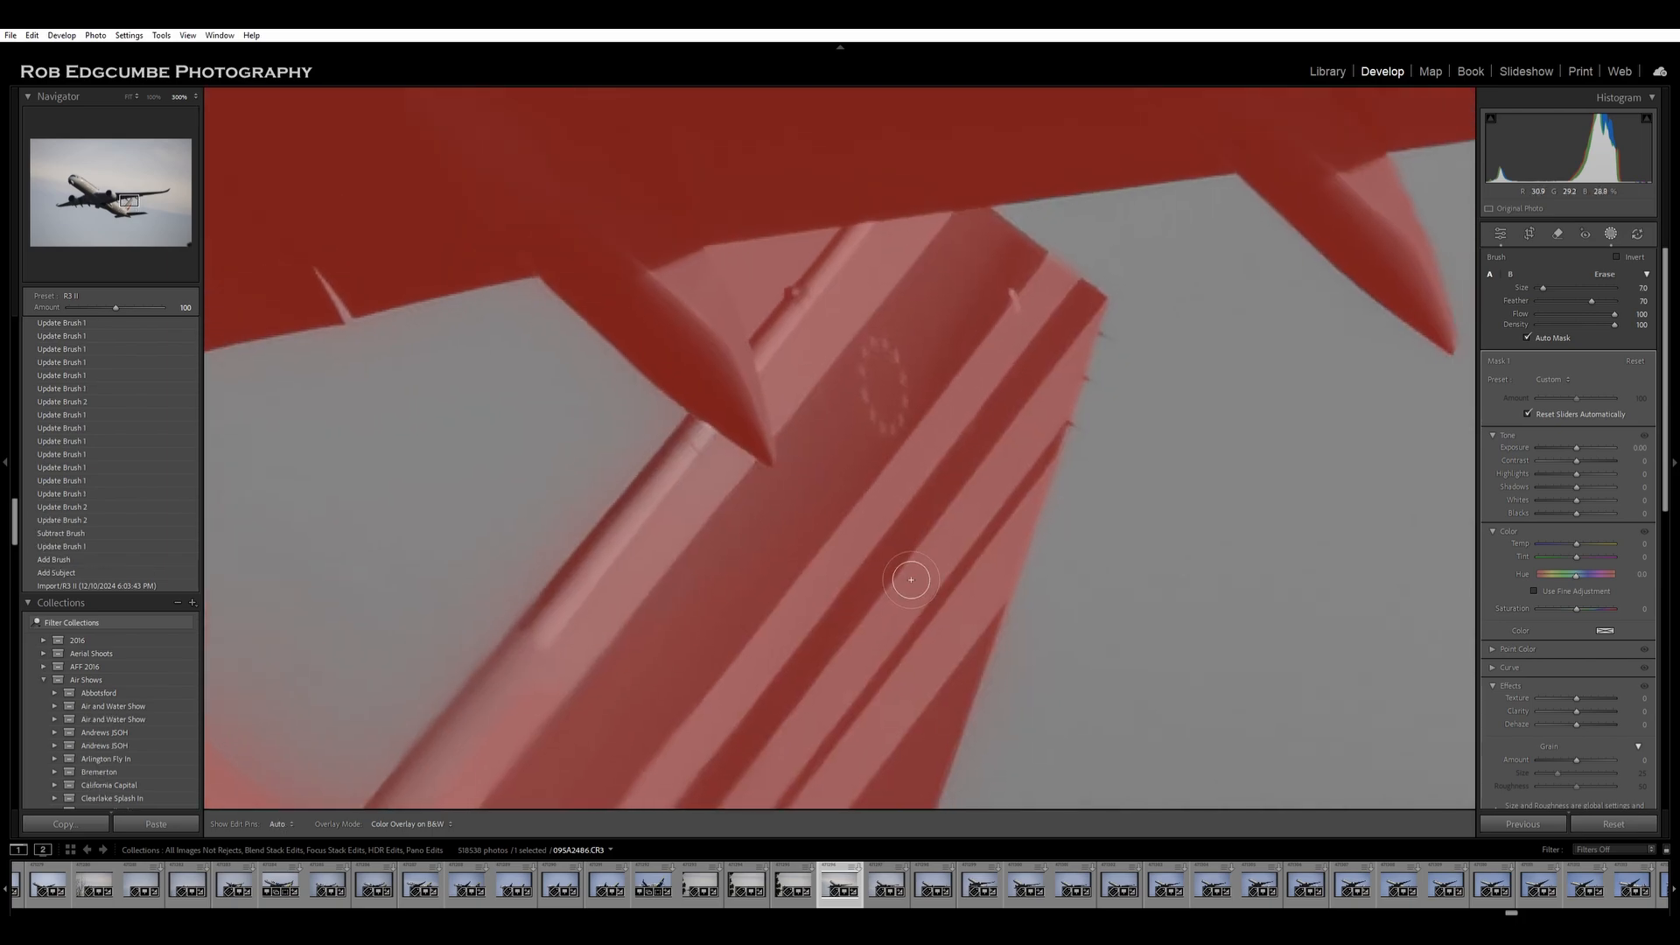
{"action": "left_click_drag", "start_coordinate": [887, 349], "coordinate": [875, 346]}
{"action": "mouse_move", "coordinate": [587, 643]}
{"action": "left_mouse_down"}
{"action": "mouse_move", "coordinate": [725, 521]}
{"action": "mouse_move", "coordinate": [603, 706]}
{"action": "left_mouse_up"}
{"action": "left_click_drag", "start_coordinate": [772, 623], "coordinate": [1082, 254]}
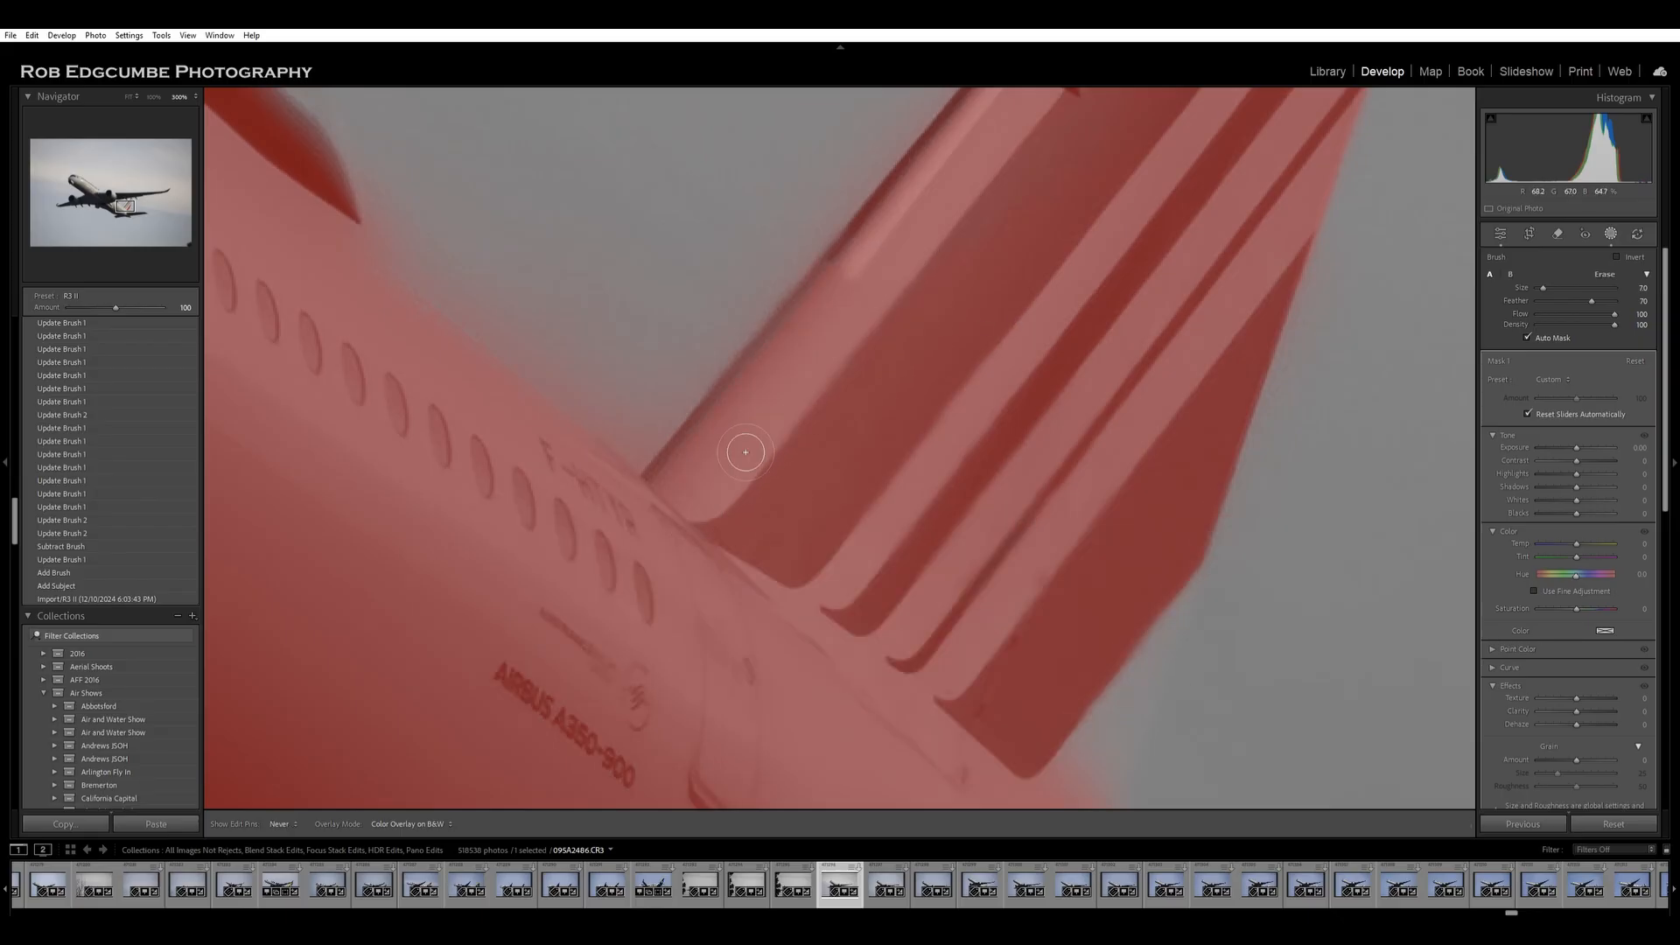
Paint a straight size 2 line down the fin's lower rear edge without Auto Mask and fill the gap behind it.
{"action": "left_click_drag", "start_coordinate": [1136, 515], "coordinate": [1072, 657]}
{"action": "mouse_move", "coordinate": [957, 566]}
{"action": "left_mouse_down"}
{"action": "mouse_move", "coordinate": [900, 416]}
{"action": "mouse_move", "coordinate": [783, 239]}
{"action": "left_mouse_up"}
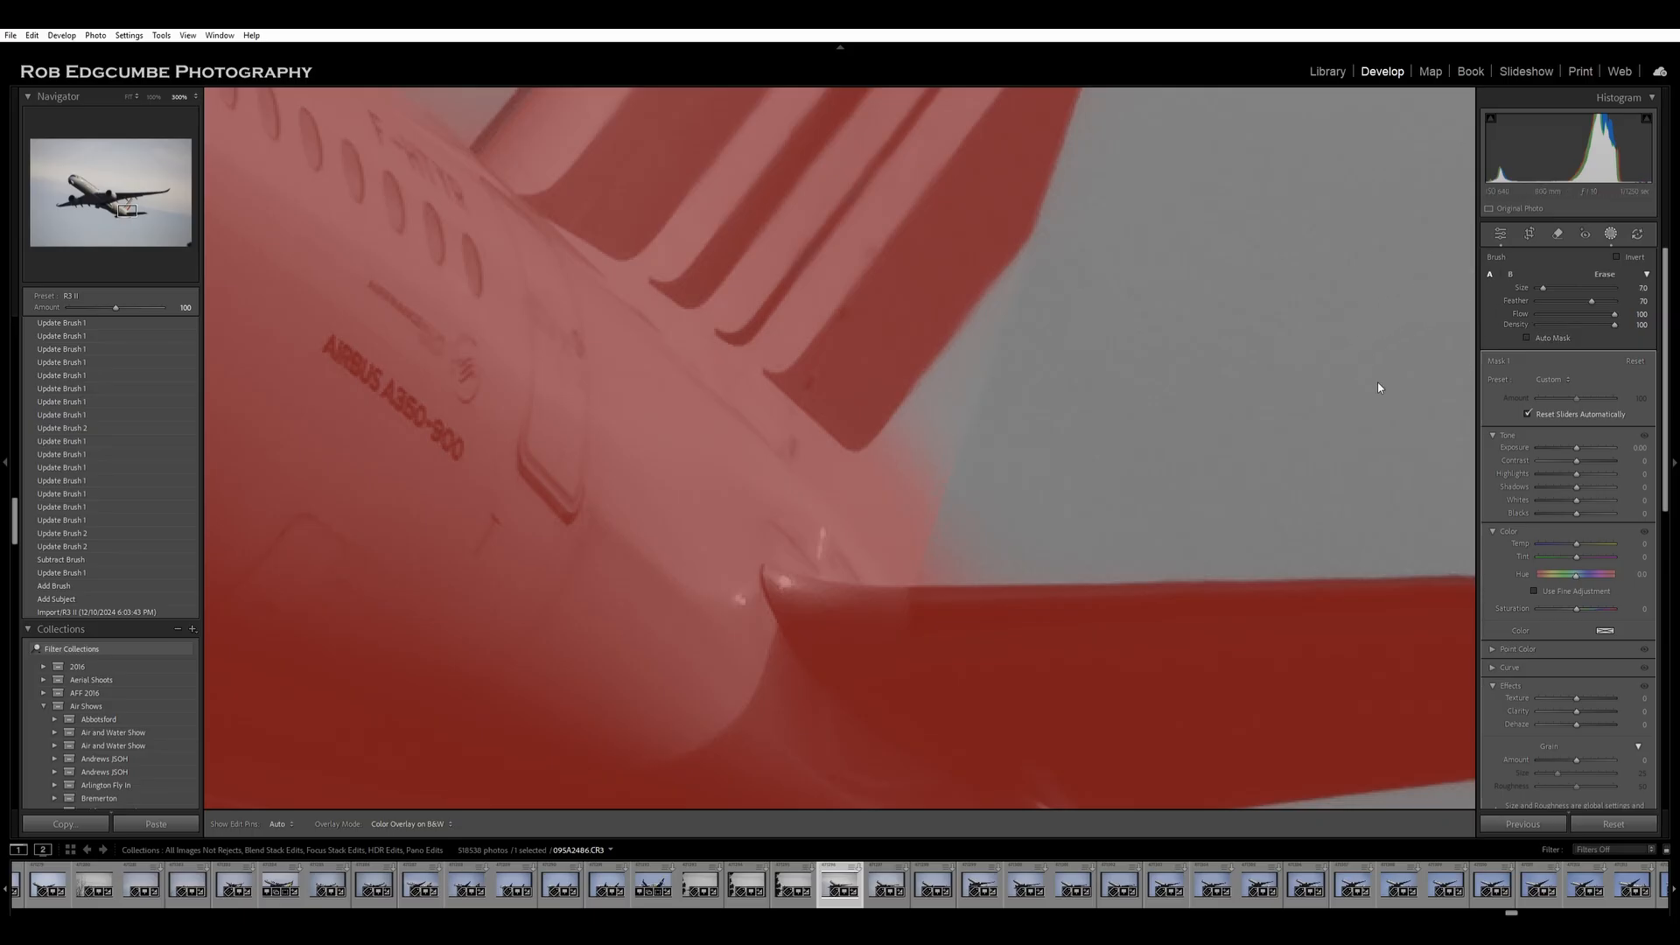
{"action": "left_click", "coordinate": [1038, 224], "text": "shift"}
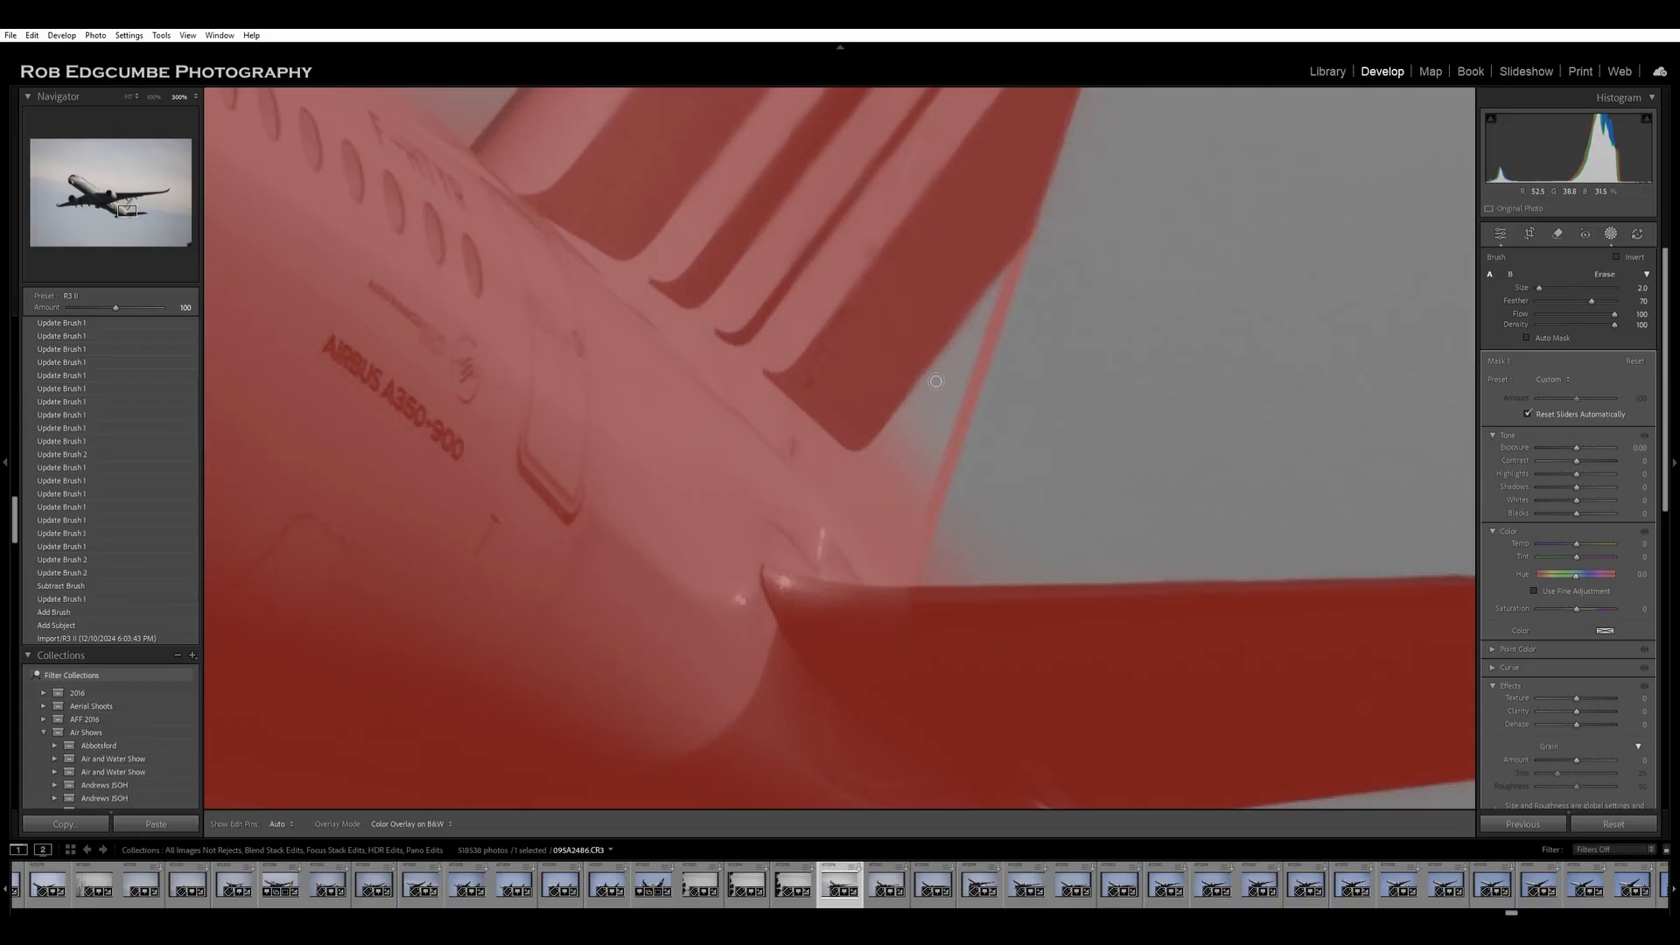
{"action": "mouse_move", "coordinate": [920, 443]}
{"action": "left_mouse_down"}
{"action": "mouse_move", "coordinate": [894, 490]}
{"action": "mouse_move", "coordinate": [1014, 278]}
{"action": "left_mouse_up"}
{"action": "left_click_drag", "start_coordinate": [949, 440], "coordinate": [929, 513]}
{"action": "mouse_move", "coordinate": [949, 325]}
{"action": "left_mouse_down"}
{"action": "mouse_move", "coordinate": [925, 310]}
{"action": "mouse_move", "coordinate": [973, 191]}
{"action": "left_mouse_up"}
{"action": "left_click_drag", "start_coordinate": [862, 212], "coordinate": [820, 484]}
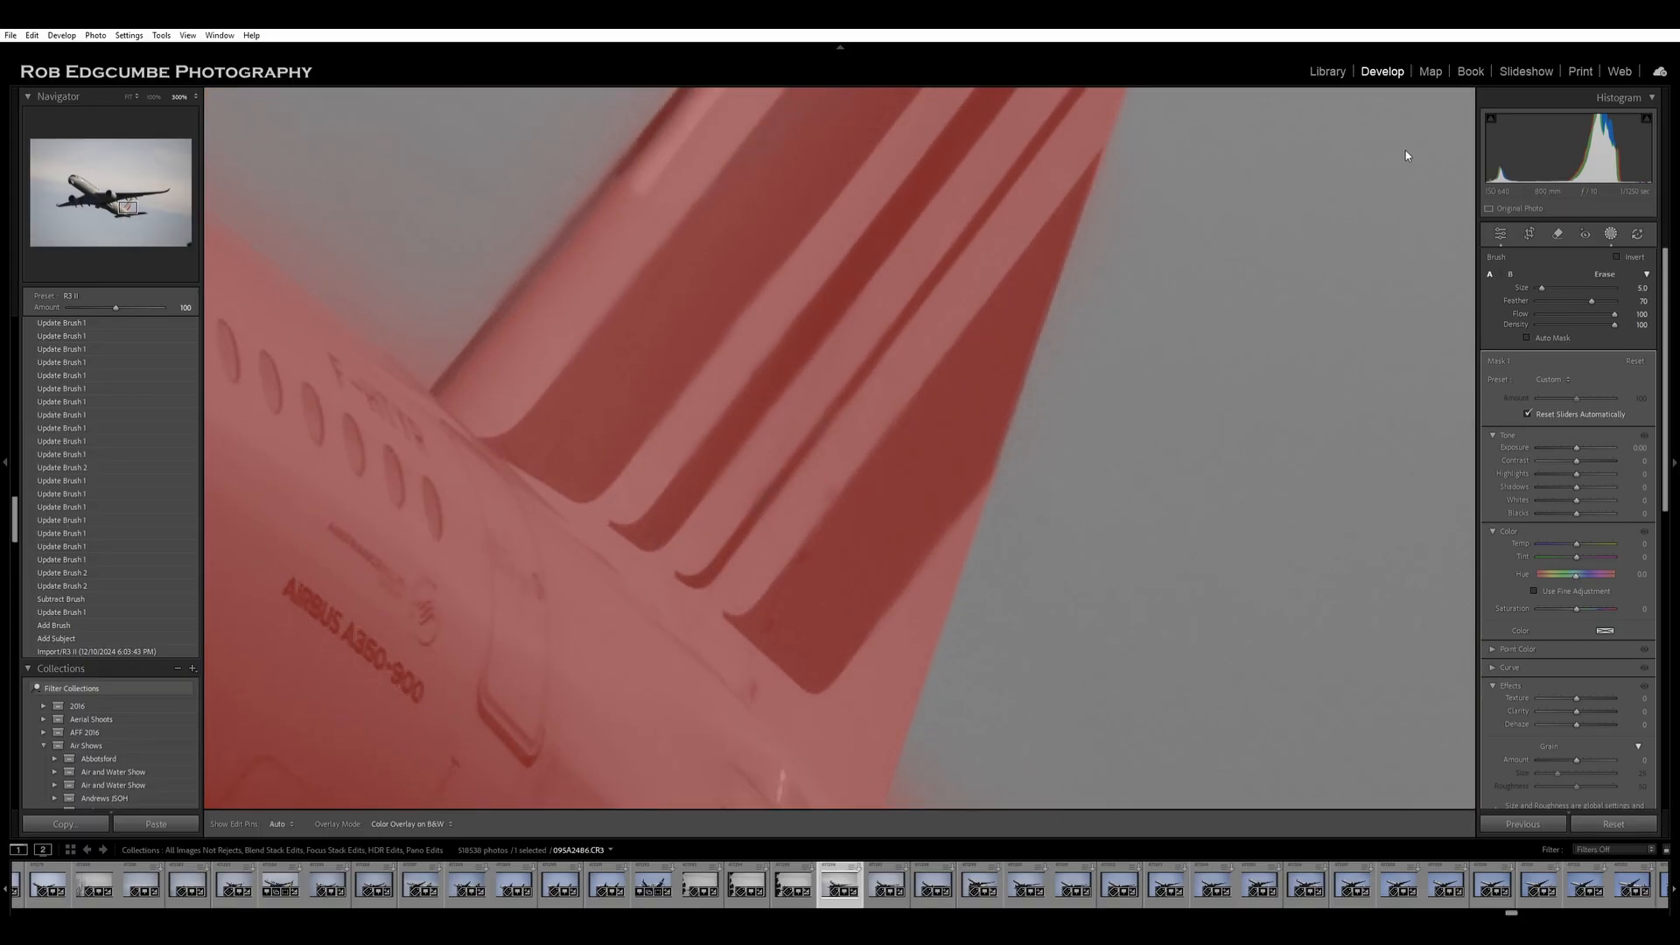
Erase the sky spill along the fin's rear edge down to the horizontal stabilizer.
{"action": "scroll", "coordinate": [1163, 208], "scroll_direction": "up", "scroll_amount": 3}
{"action": "mouse_move", "coordinate": [1207, 160]}
{"action": "left_mouse_down"}
{"action": "mouse_move", "coordinate": [1159, 321]}
{"action": "mouse_move", "coordinate": [1136, 323]}
{"action": "mouse_move", "coordinate": [1117, 314]}
{"action": "mouse_move", "coordinate": [1164, 162]}
{"action": "mouse_move", "coordinate": [1114, 377]}
{"action": "mouse_move", "coordinate": [1040, 542]}
{"action": "mouse_move", "coordinate": [1023, 691]}
{"action": "mouse_move", "coordinate": [1043, 640]}
{"action": "left_mouse_up"}
{"action": "key", "text": "space"}
{"action": "mouse_move", "coordinate": [1060, 564]}
{"action": "left_mouse_down"}
{"action": "mouse_move", "coordinate": [1117, 420]}
{"action": "mouse_move", "coordinate": [1138, 282]}
{"action": "left_mouse_up"}
{"action": "mouse_move", "coordinate": [1091, 345]}
{"action": "left_mouse_down"}
{"action": "mouse_move", "coordinate": [1043, 508]}
{"action": "mouse_move", "coordinate": [1029, 530]}
{"action": "mouse_move", "coordinate": [1053, 470]}
{"action": "mouse_move", "coordinate": [1008, 548]}
{"action": "mouse_move", "coordinate": [1024, 514]}
{"action": "left_mouse_up"}
{"action": "key", "text": "bracketleft"}
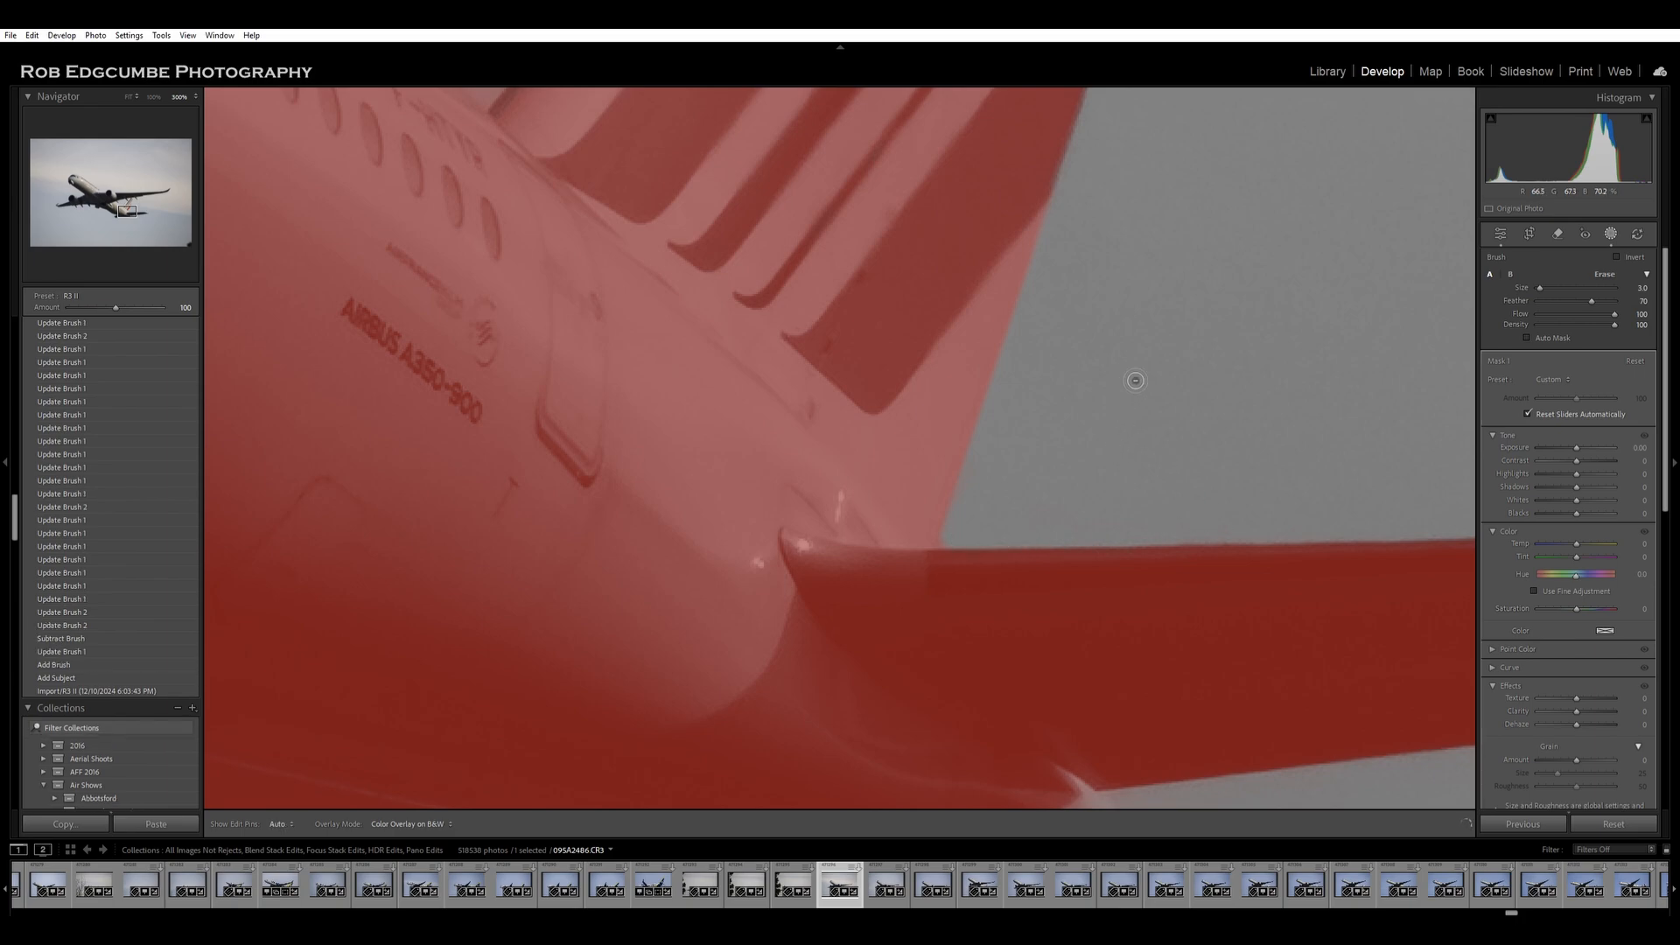
Erase the mask from the small sky triangle between the flap track fairing and the tail fin's leading edge.
{"action": "left_click_drag", "start_coordinate": [1052, 460], "coordinate": [1414, 708]}
{"action": "left_click_drag", "start_coordinate": [1085, 428], "coordinate": [1426, 738]}
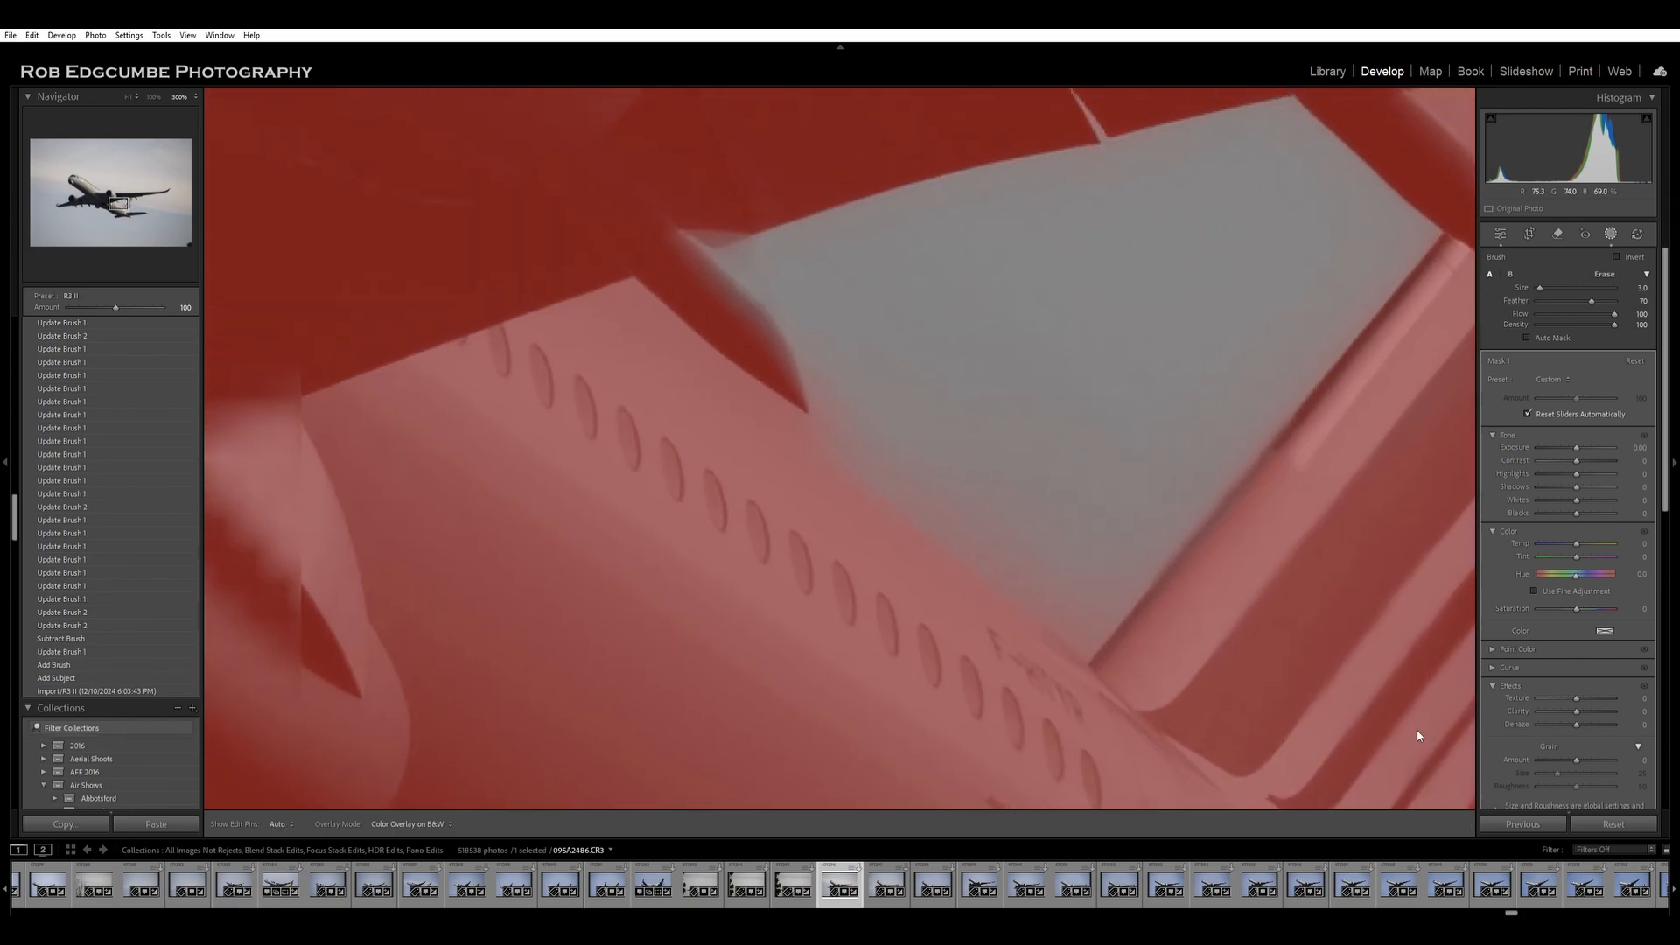
{"action": "left_click_drag", "start_coordinate": [1091, 323], "coordinate": [618, 428]}
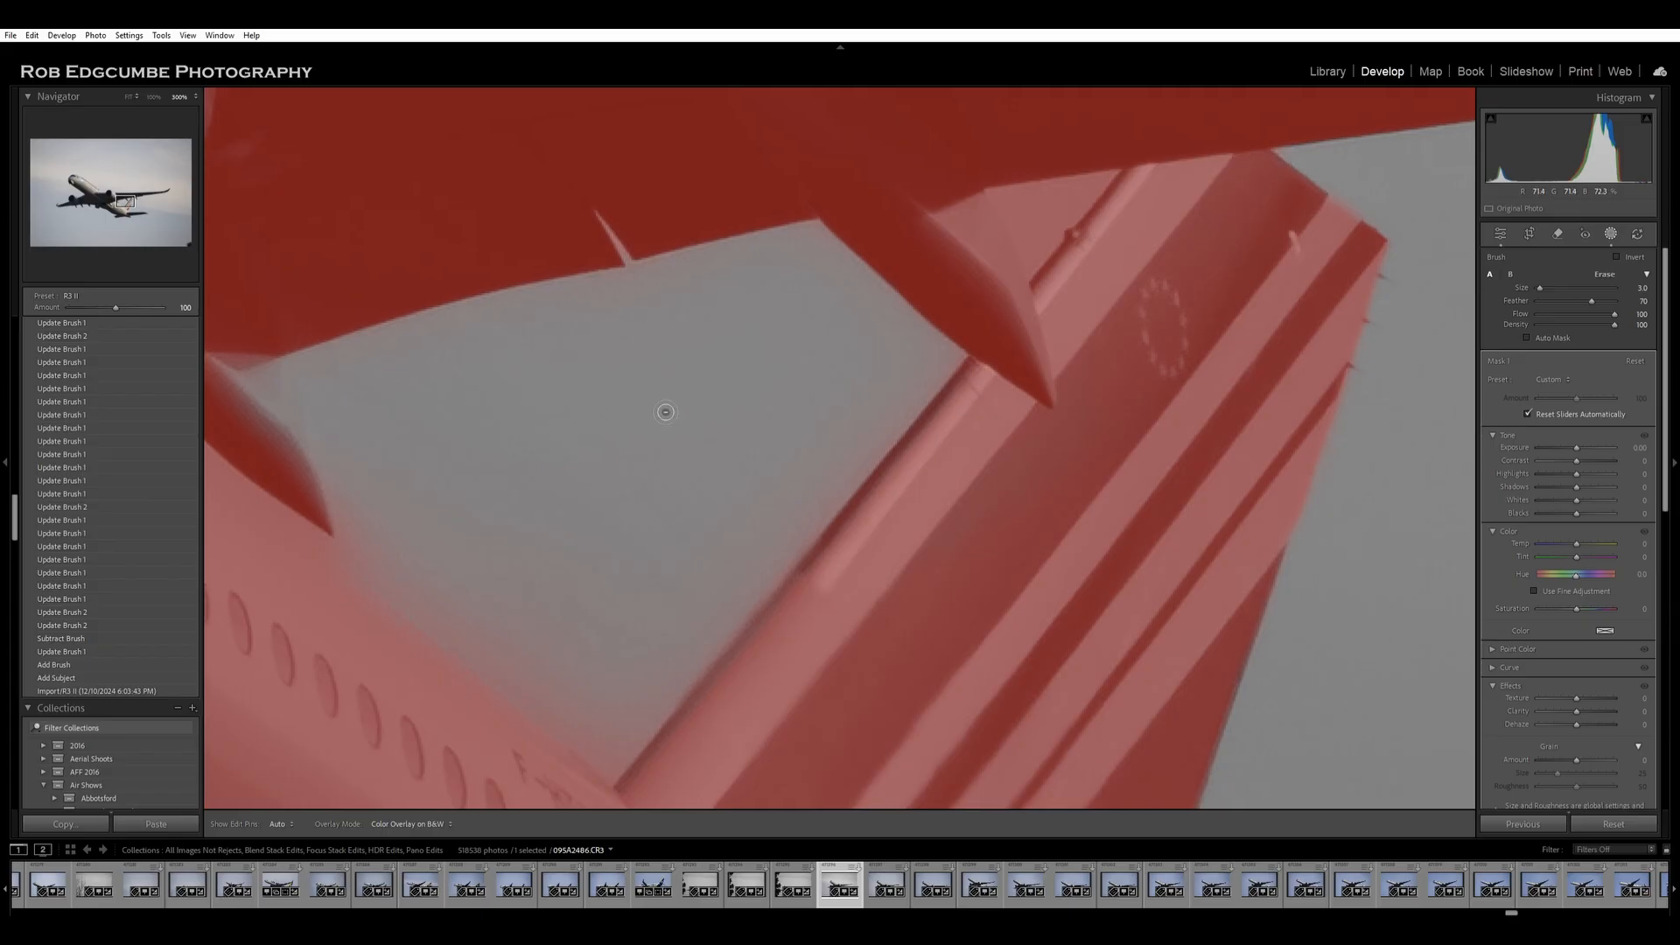
{"action": "scroll", "coordinate": [1282, 271], "scroll_direction": "up", "scroll_amount": 2}
{"action": "mouse_move", "coordinate": [1027, 197]}
{"action": "left_mouse_down"}
{"action": "mouse_move", "coordinate": [1128, 185]}
{"action": "mouse_move", "coordinate": [1071, 230]}
{"action": "mouse_move", "coordinate": [1100, 199]}
{"action": "mouse_move", "coordinate": [1062, 265]}
{"action": "mouse_move", "coordinate": [1049, 223]}
{"action": "left_mouse_up"}
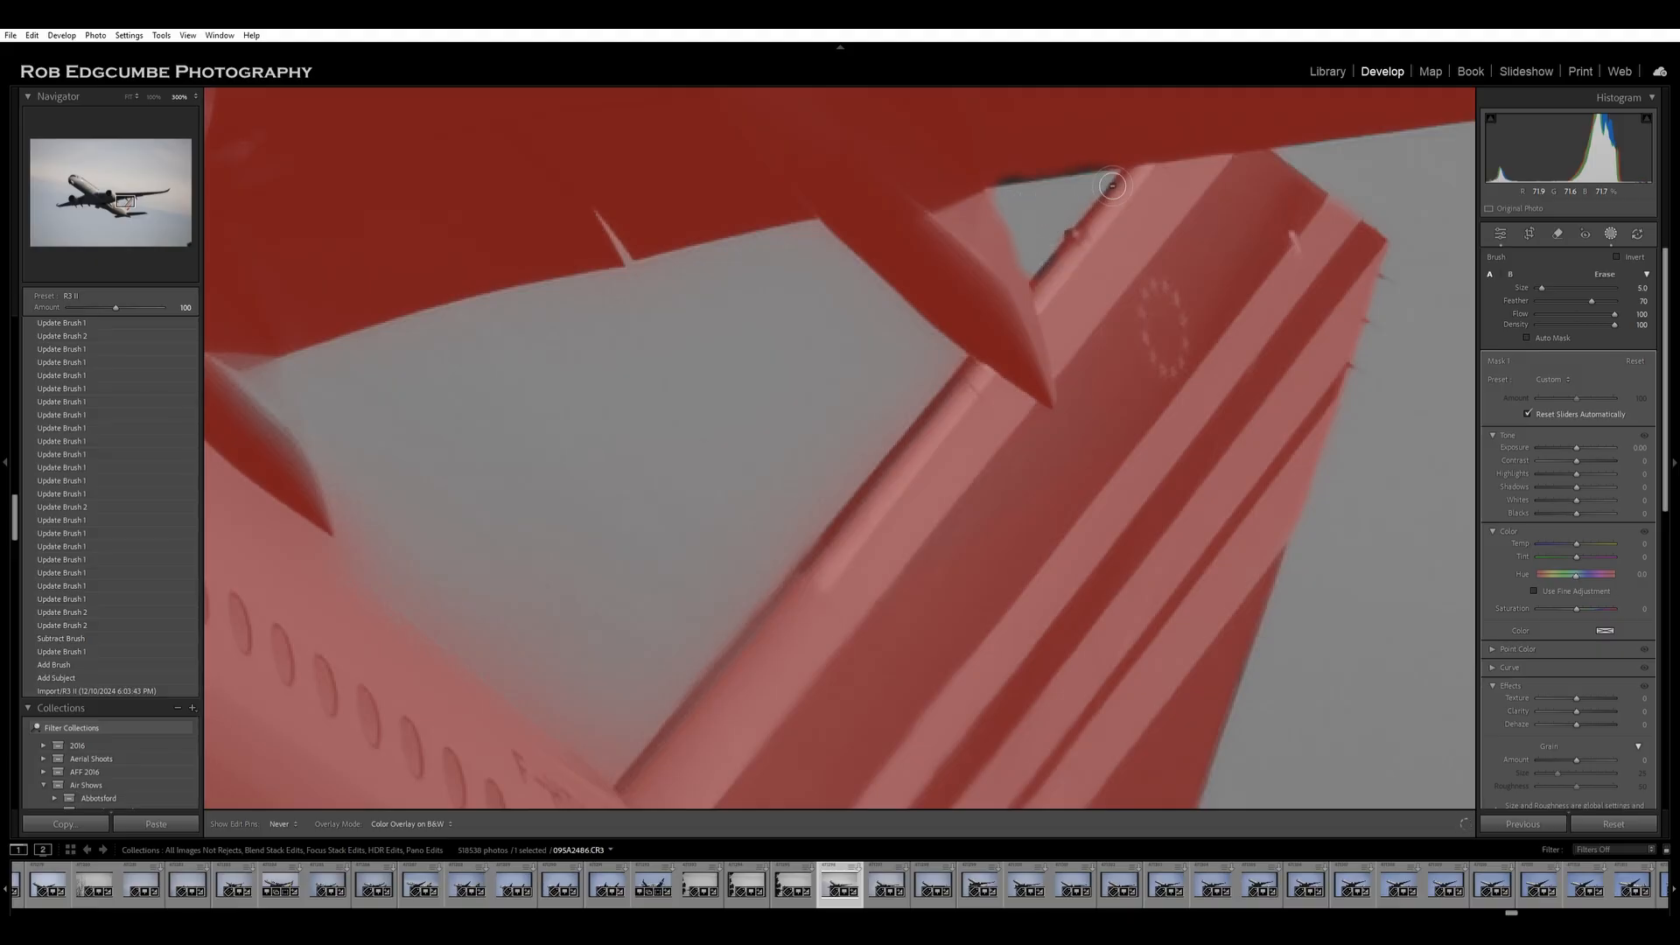
Restore the mask on the wing edge, fin corner and fairing around the small sky triangle, reducing the eraser to size 2.
{"action": "key", "text": "alt"}
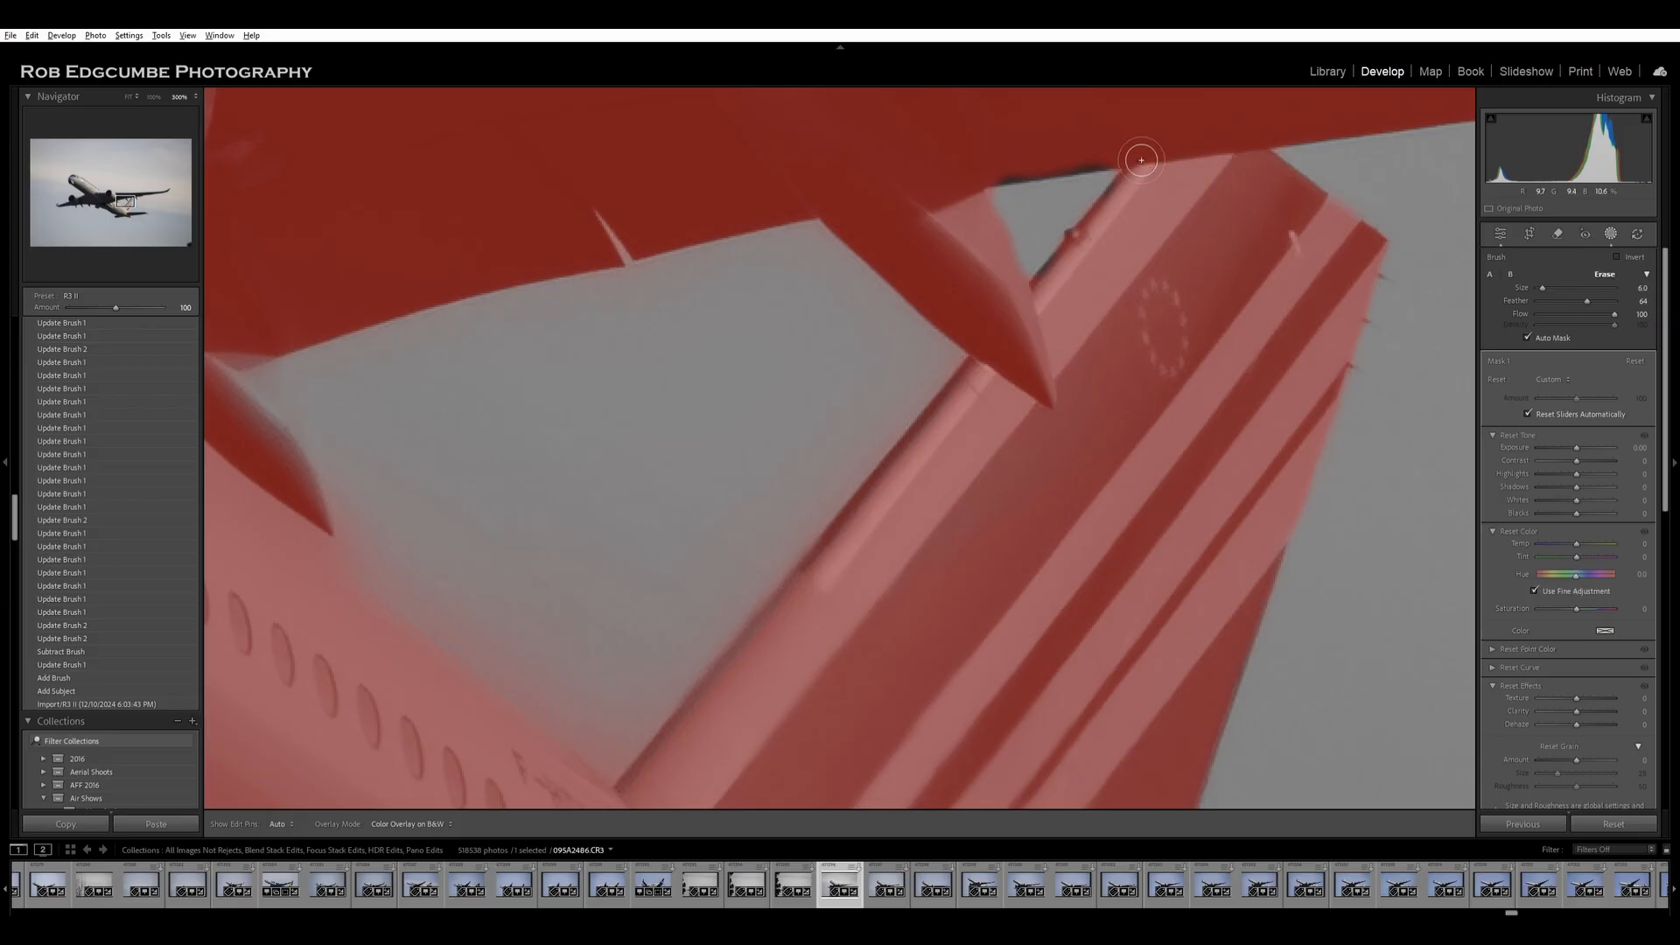
{"action": "mouse_move", "coordinate": [1132, 157]}
{"action": "left_mouse_down"}
{"action": "mouse_move", "coordinate": [983, 176]}
{"action": "mouse_move", "coordinate": [1121, 156]}
{"action": "left_mouse_up"}
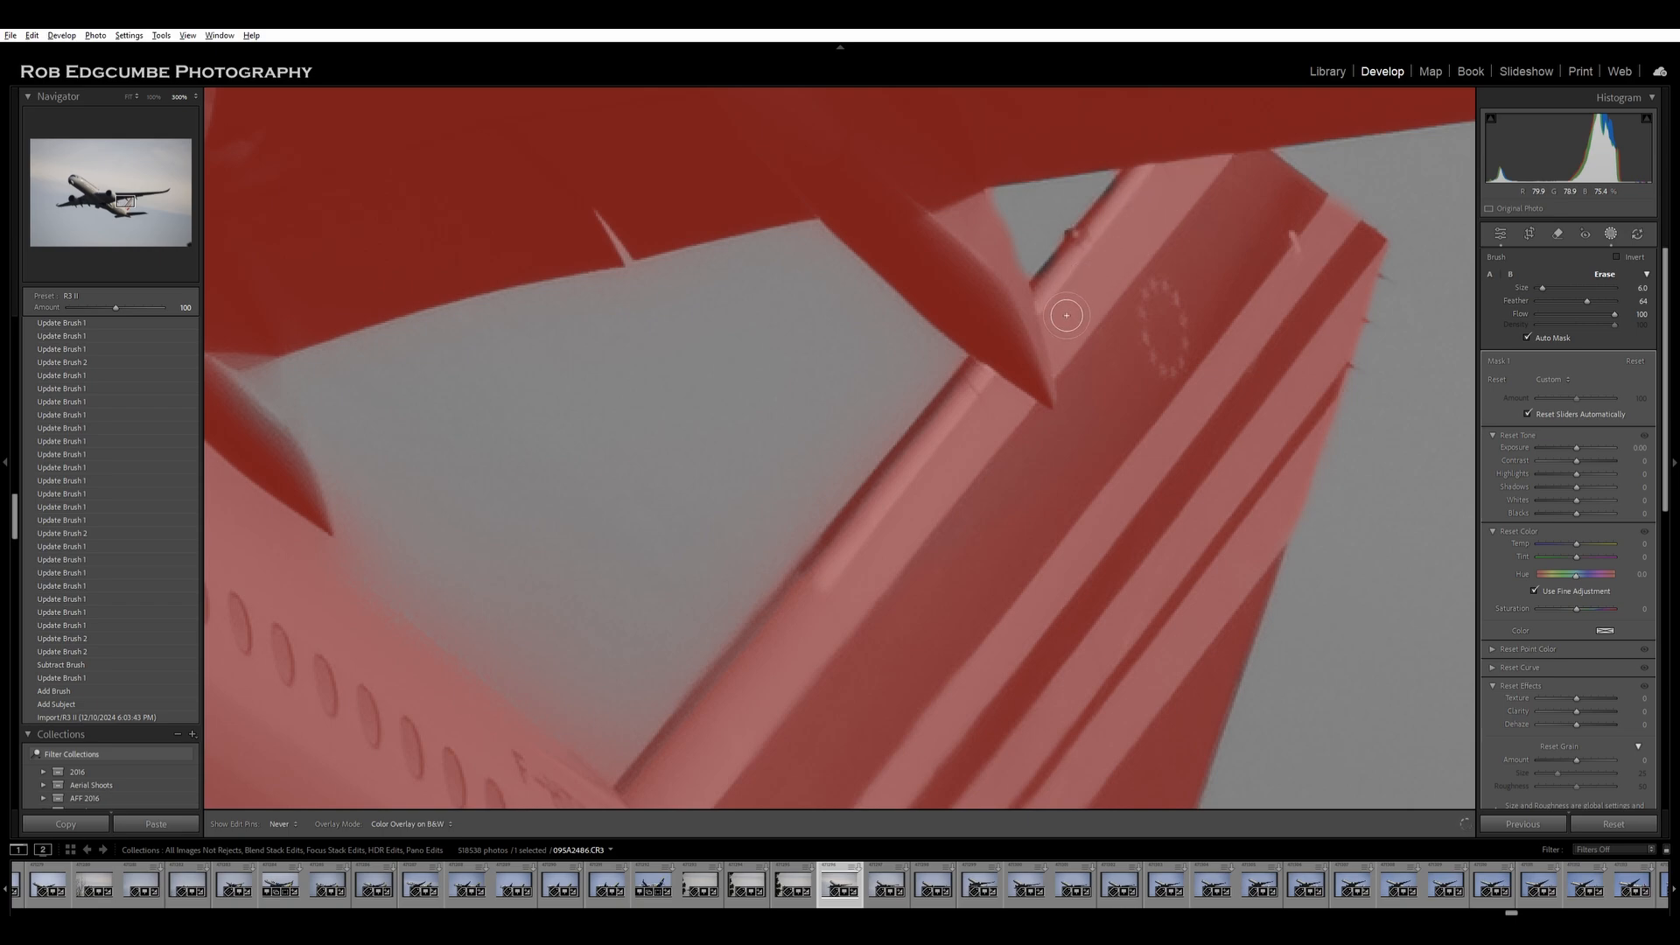
{"action": "scroll", "coordinate": [1086, 276], "scroll_direction": "down", "scroll_amount": 2}
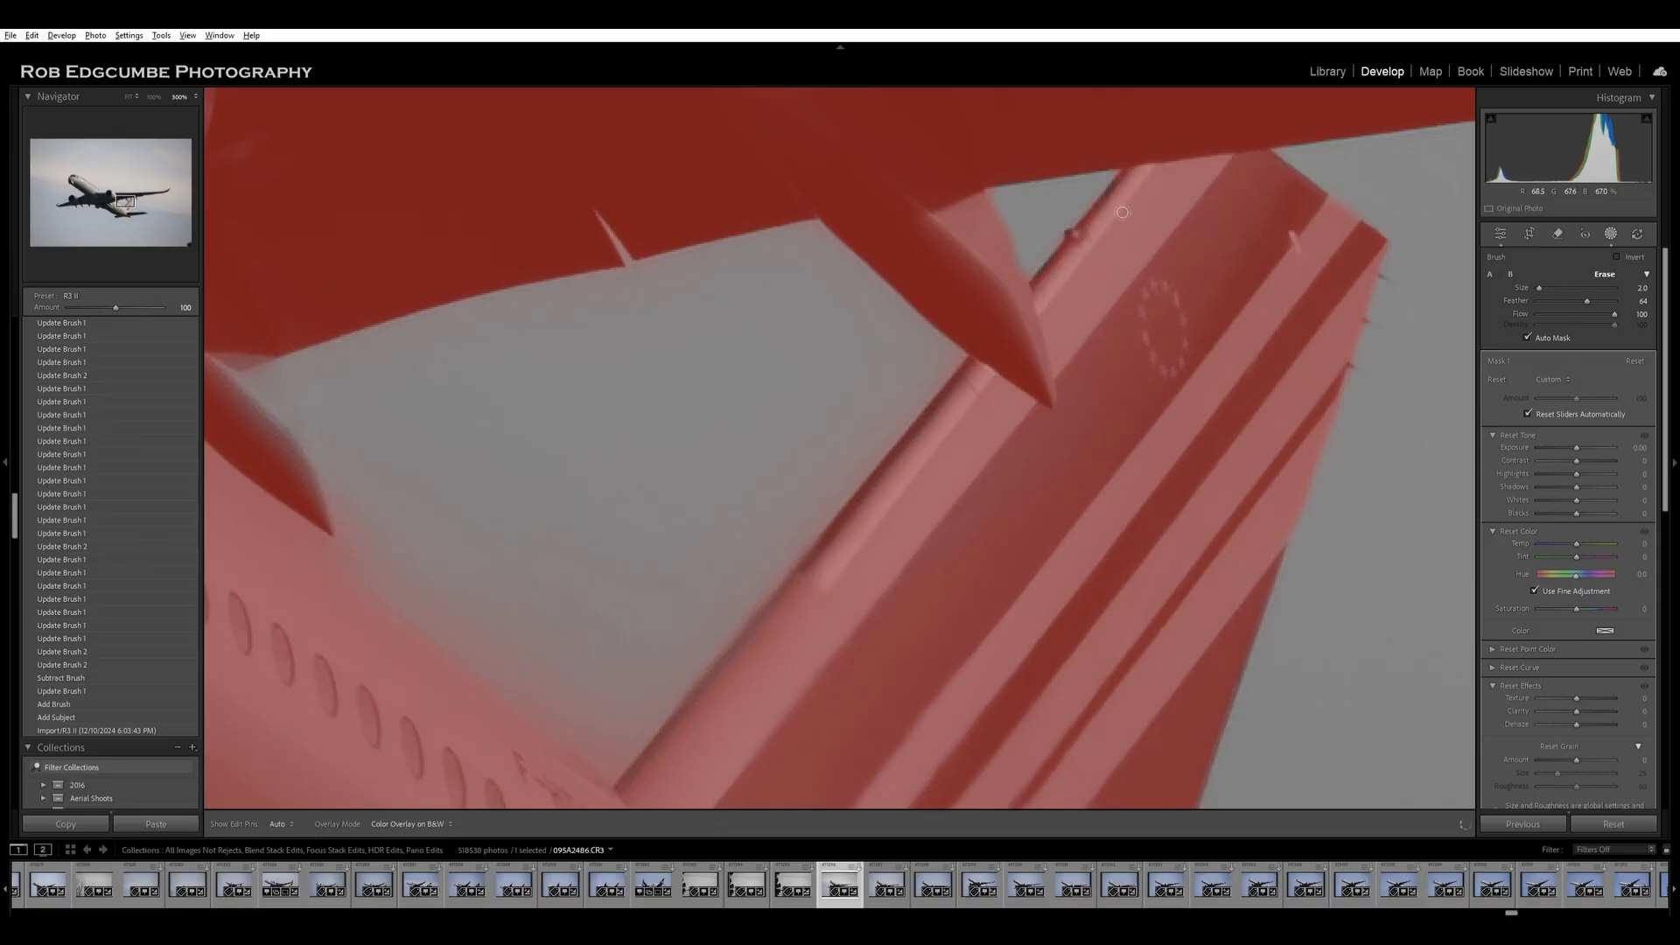
{"action": "left_click_drag", "start_coordinate": [1138, 170], "coordinate": [1134, 154]}
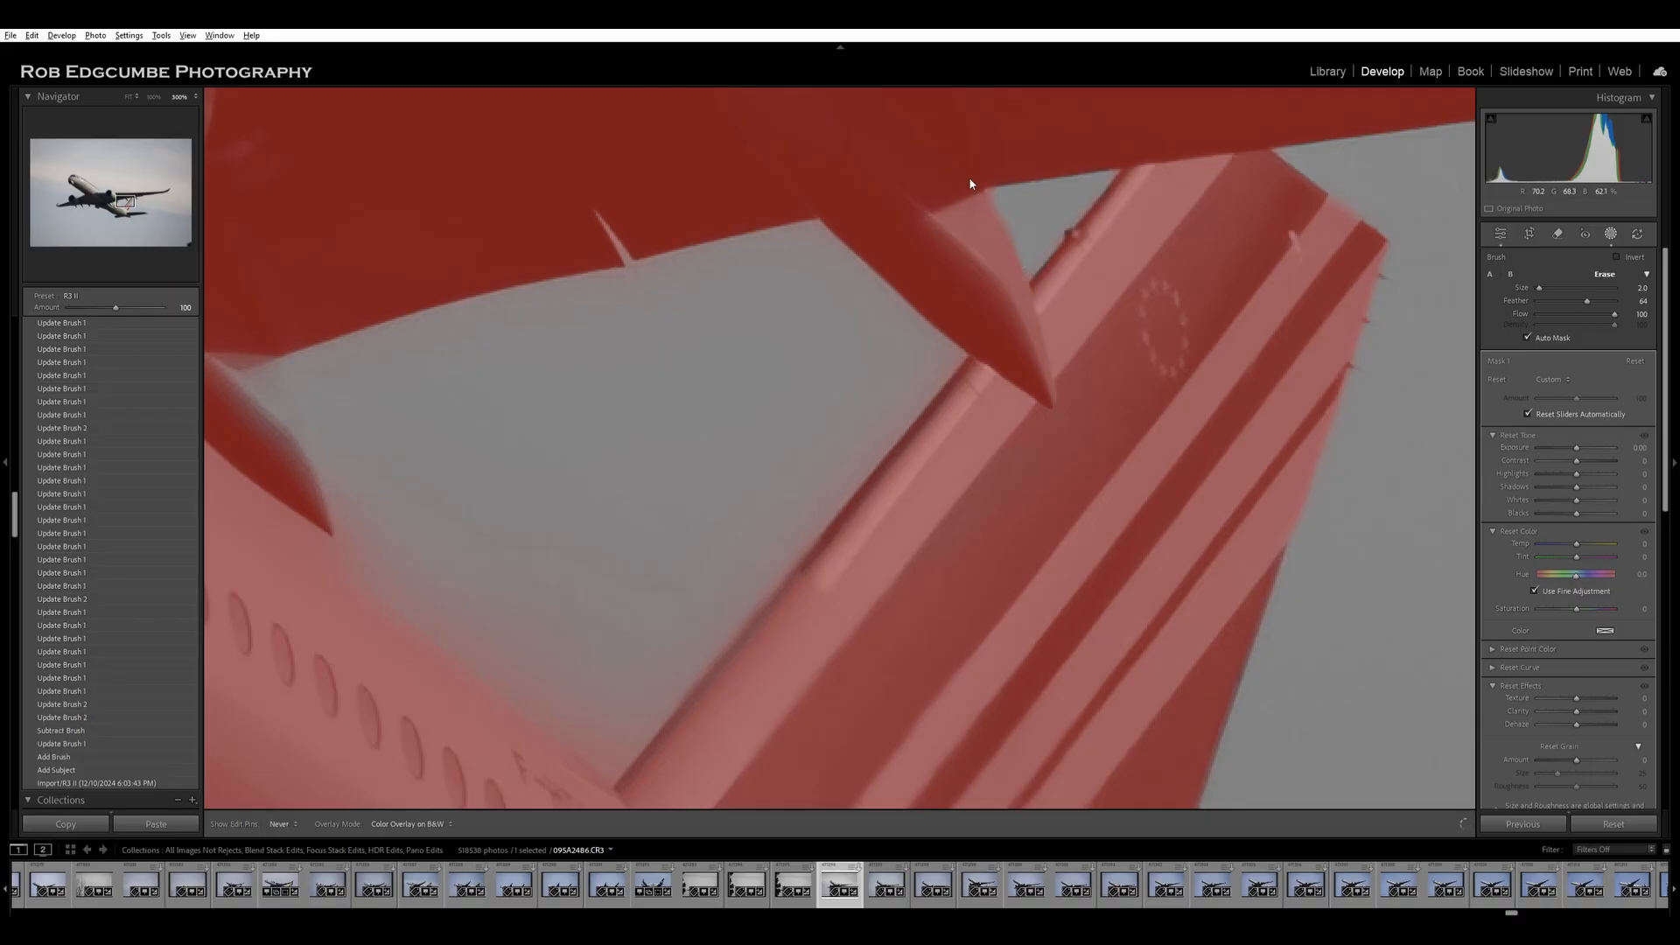
{"action": "left_click_drag", "start_coordinate": [968, 178], "coordinate": [956, 189]}
Erase the spill from the large sky gap along the fuselage top and fin's leading edge with a size 8 brush.
{"action": "mouse_move", "coordinate": [665, 424]}
{"action": "left_mouse_down"}
{"action": "mouse_move", "coordinate": [855, 330]}
{"action": "mouse_move", "coordinate": [1066, 272]}
{"action": "left_mouse_up"}
{"action": "mouse_move", "coordinate": [948, 216]}
{"action": "left_mouse_down"}
{"action": "mouse_move", "coordinate": [910, 187]}
{"action": "mouse_move", "coordinate": [1117, 158]}
{"action": "mouse_move", "coordinate": [1039, 143]}
{"action": "mouse_move", "coordinate": [911, 207]}
{"action": "left_mouse_up"}
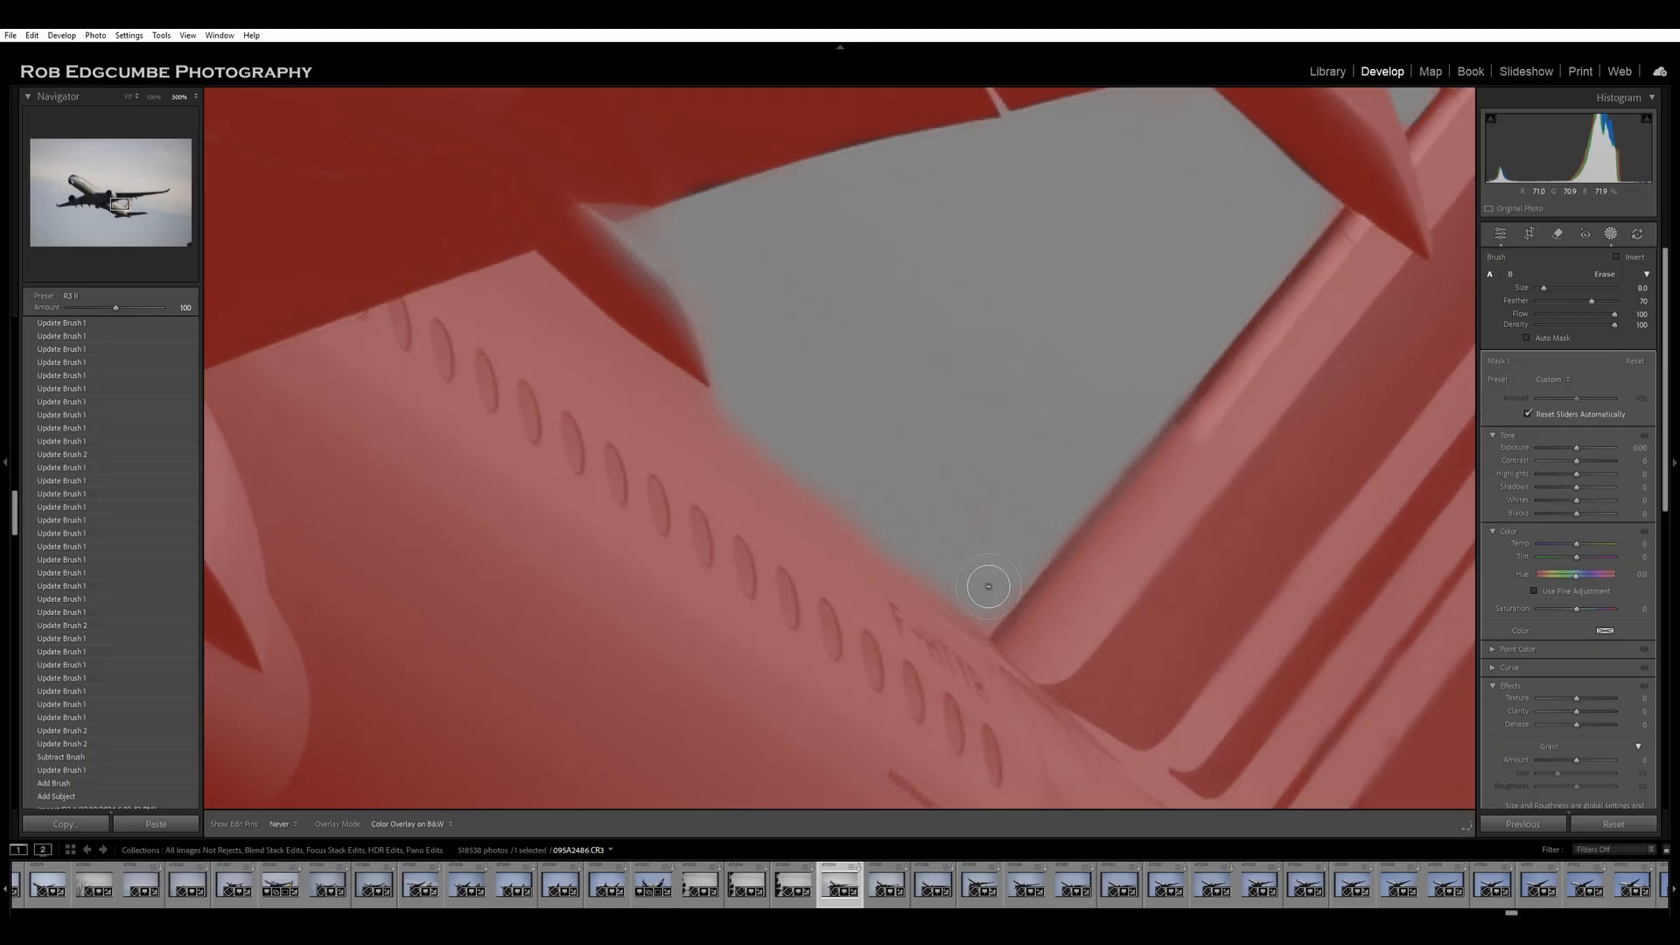
{"action": "mouse_move", "coordinate": [780, 290]}
{"action": "left_mouse_down"}
{"action": "mouse_move", "coordinate": [822, 198]}
{"action": "mouse_move", "coordinate": [1050, 218]}
{"action": "left_mouse_up"}
{"action": "key", "text": "space"}
{"action": "left_click_drag", "start_coordinate": [1191, 204], "coordinate": [1050, 300]}
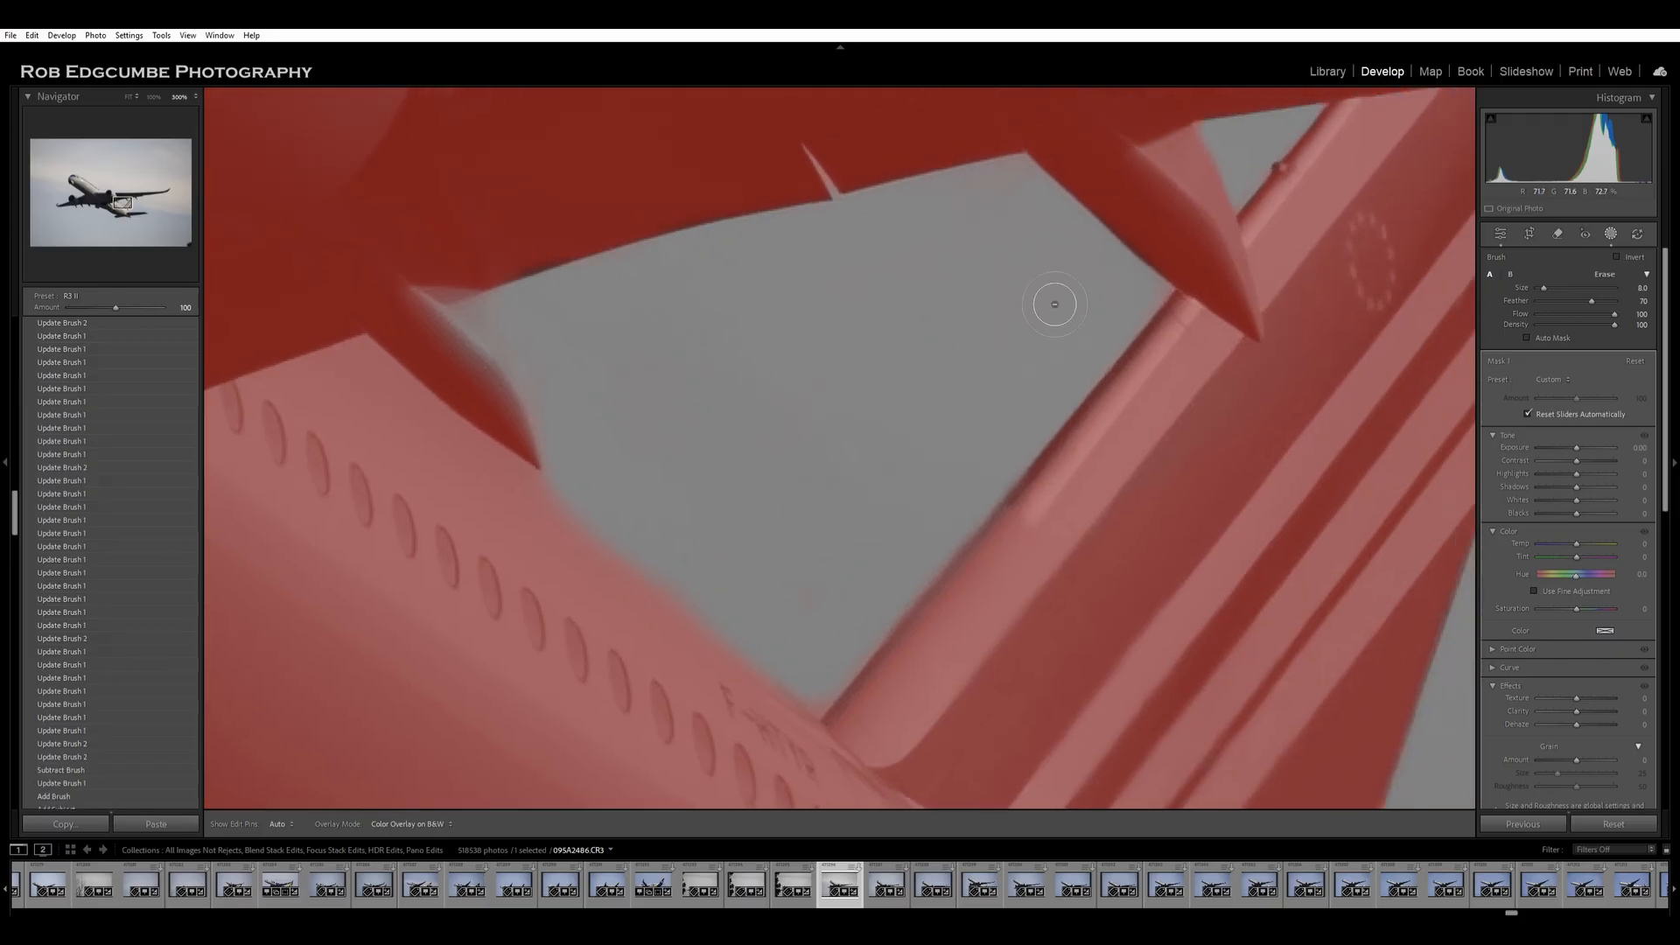
Clear the mask from the narrow sky slit in the wing's trailing edge and restore the wing on both sides.
{"action": "key", "text": "alt"}
{"action": "scroll", "coordinate": [1186, 238], "scroll_direction": "up", "scroll_amount": 1}
{"action": "left_click_drag", "start_coordinate": [1232, 326], "coordinate": [1220, 316]}
{"action": "left_click_drag", "start_coordinate": [878, 170], "coordinate": [920, 167]}
{"action": "mouse_move", "coordinate": [800, 196]}
{"action": "left_mouse_down"}
{"action": "mouse_move", "coordinate": [649, 220]}
{"action": "mouse_move", "coordinate": [502, 273]}
{"action": "mouse_move", "coordinate": [786, 197]}
{"action": "mouse_move", "coordinate": [854, 237]}
{"action": "left_mouse_up"}
{"action": "left_click_drag", "start_coordinate": [855, 195], "coordinate": [839, 166]}
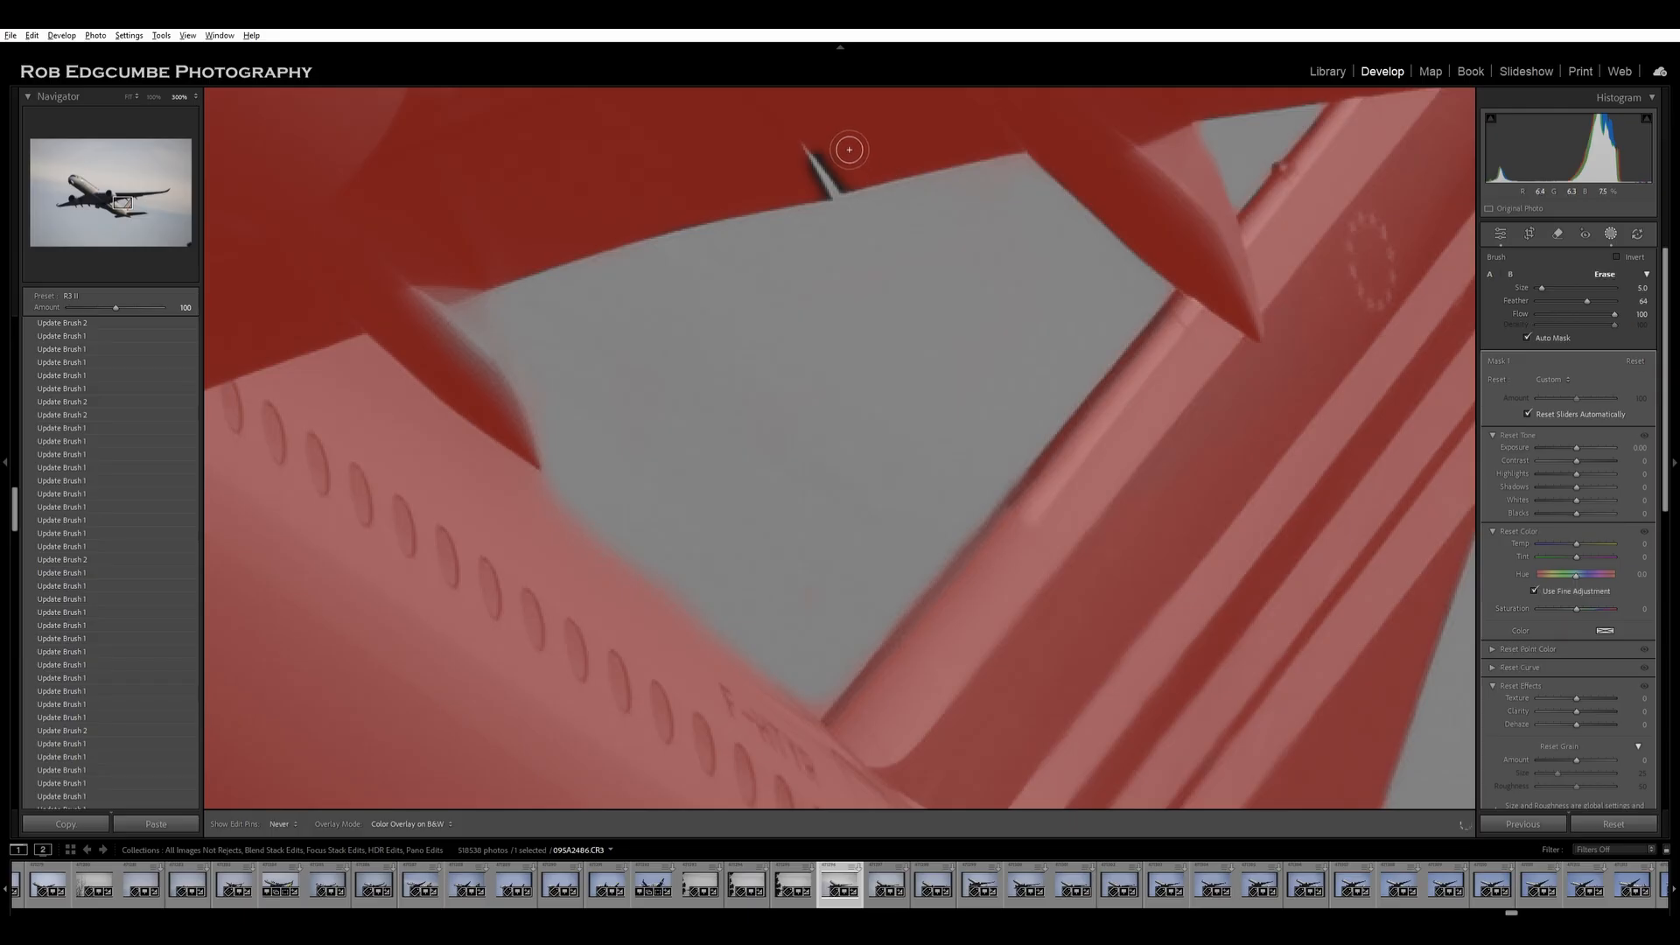
{"action": "mouse_move", "coordinate": [868, 184]}
{"action": "left_mouse_down"}
{"action": "mouse_move", "coordinate": [799, 169]}
{"action": "mouse_move", "coordinate": [834, 201]}
{"action": "mouse_move", "coordinate": [819, 181]}
{"action": "left_mouse_up"}
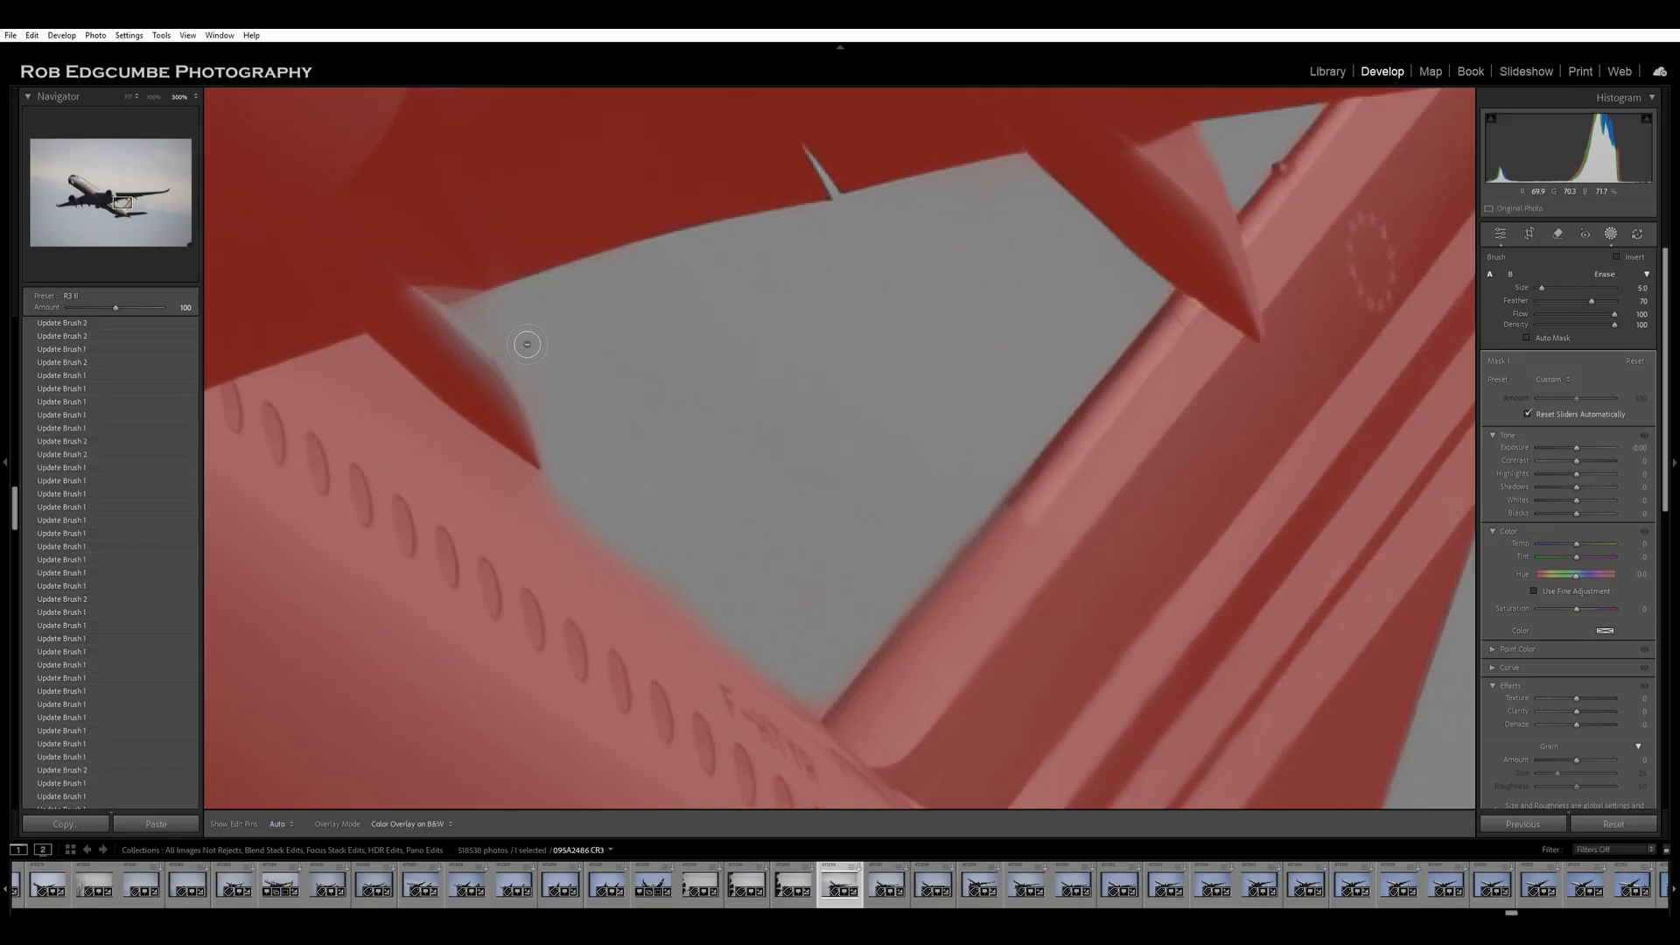
Erase the mask from the thin sky strip between the flap fairing and the fuselage top, starting with a straight size 3 stroke.
{"action": "left_click_drag", "start_coordinate": [679, 390], "coordinate": [1219, 224]}
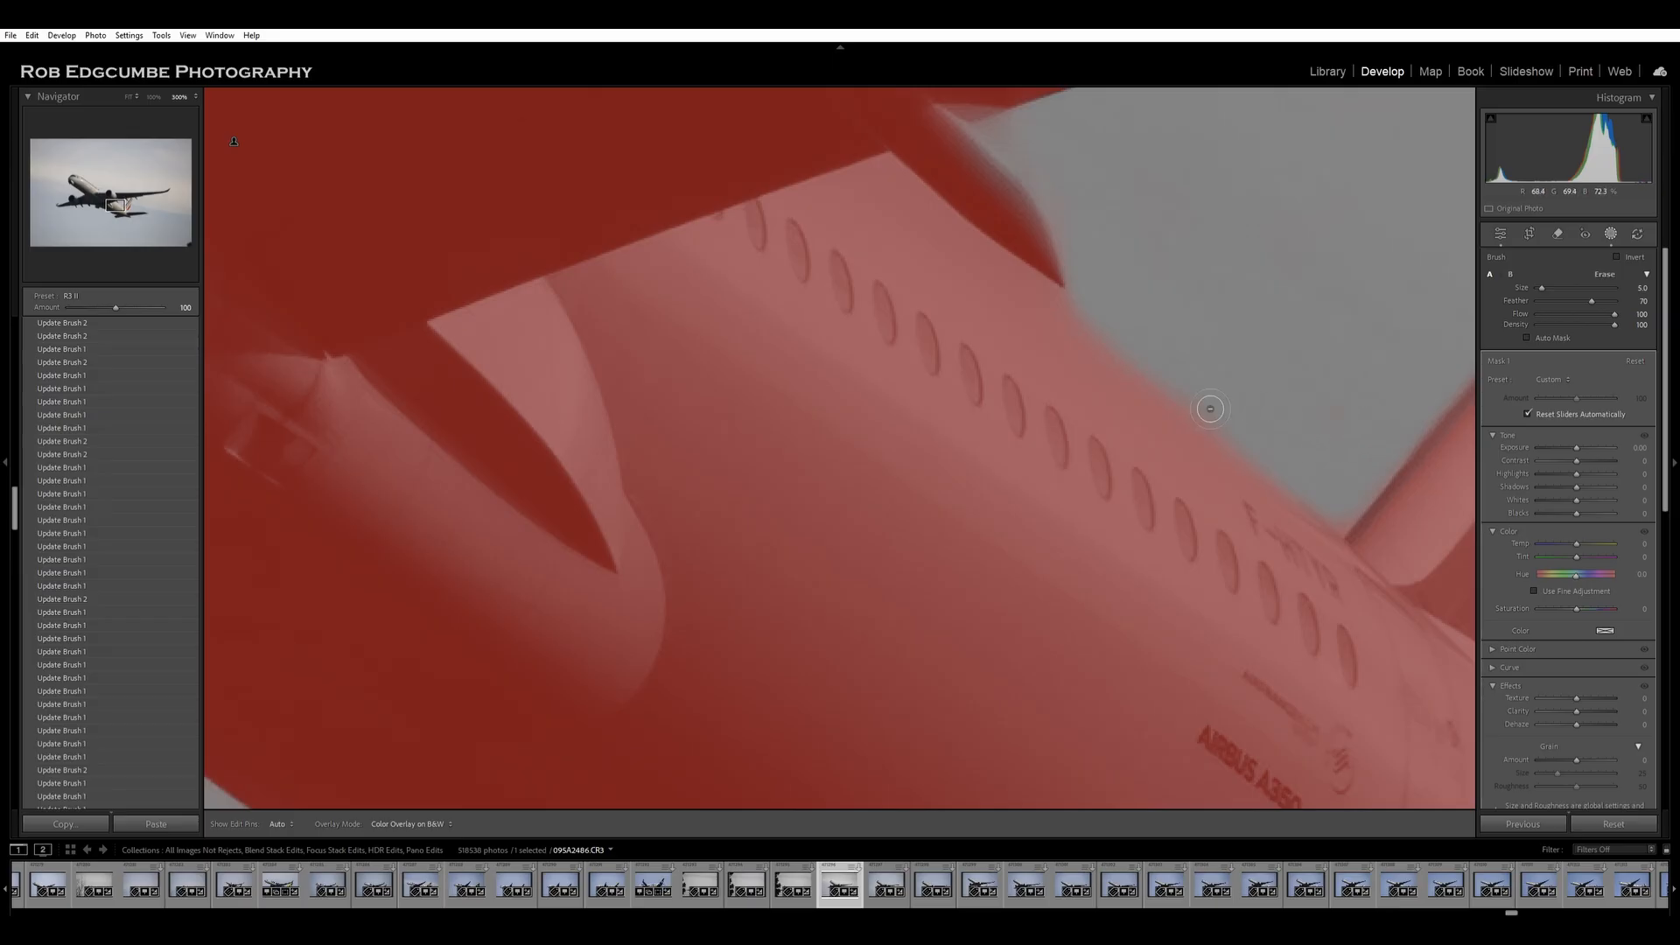
{"action": "left_click_drag", "start_coordinate": [878, 272], "coordinate": [1068, 472]}
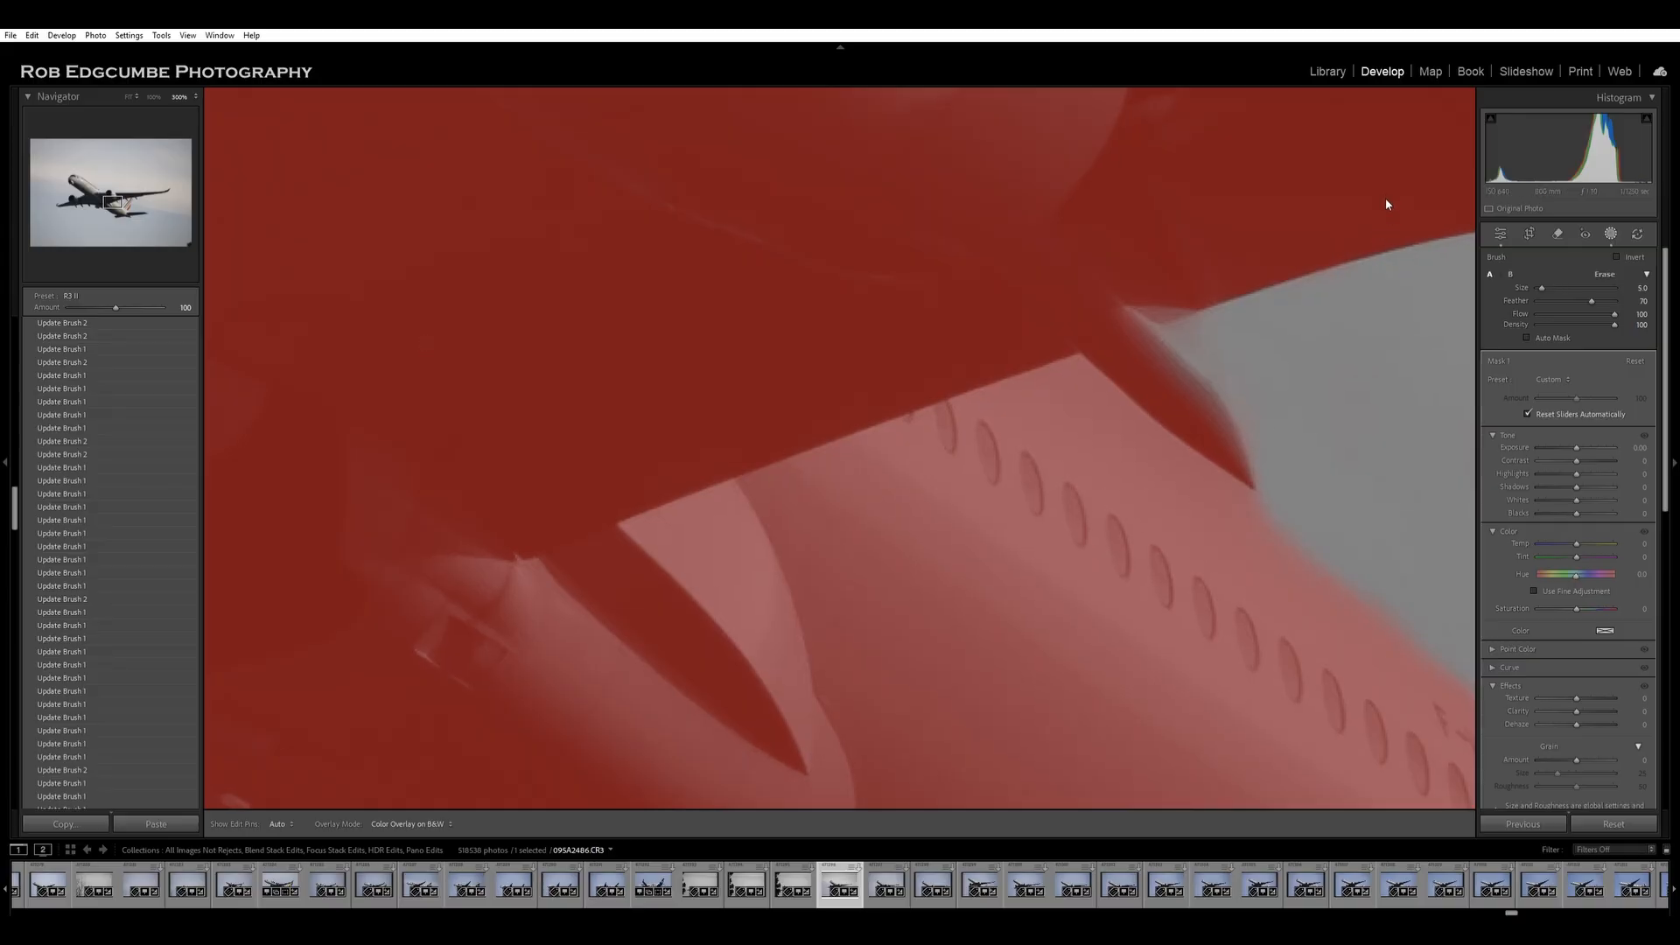
{"action": "scroll", "coordinate": [1308, 477], "scroll_direction": "down", "scroll_amount": 1}
{"action": "scroll", "coordinate": [1349, 516], "scroll_direction": "down", "scroll_amount": 1}
{"action": "left_click_drag", "start_coordinate": [1316, 495], "coordinate": [919, 300]}
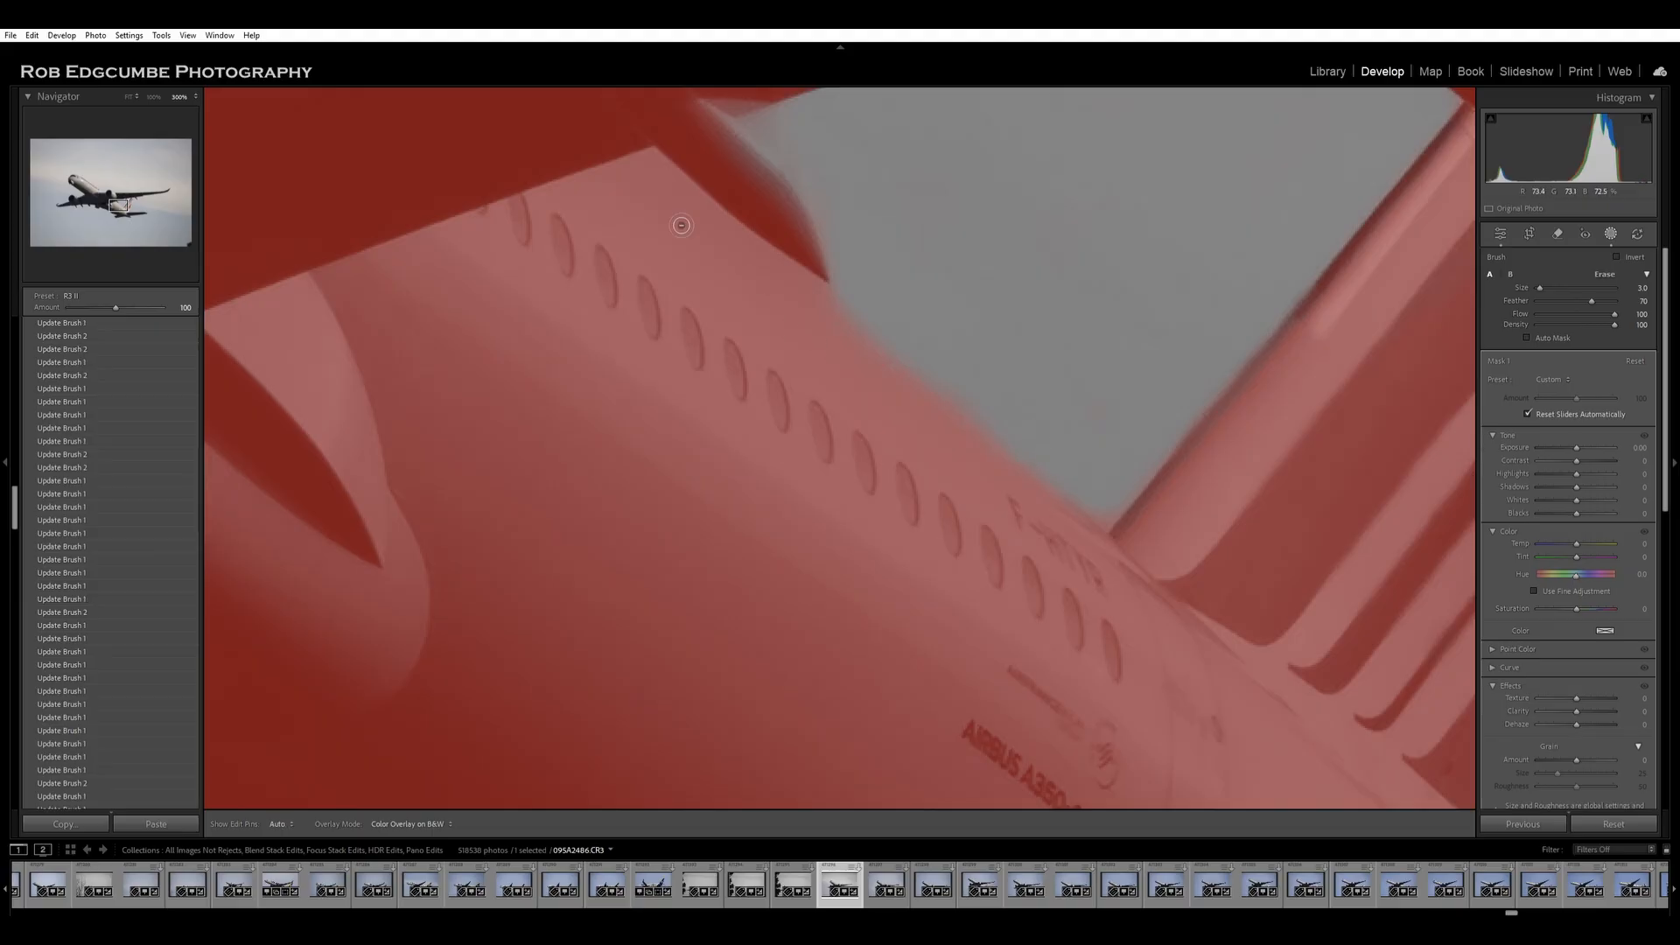
{"action": "left_click", "coordinate": [646, 164], "text": "shift"}
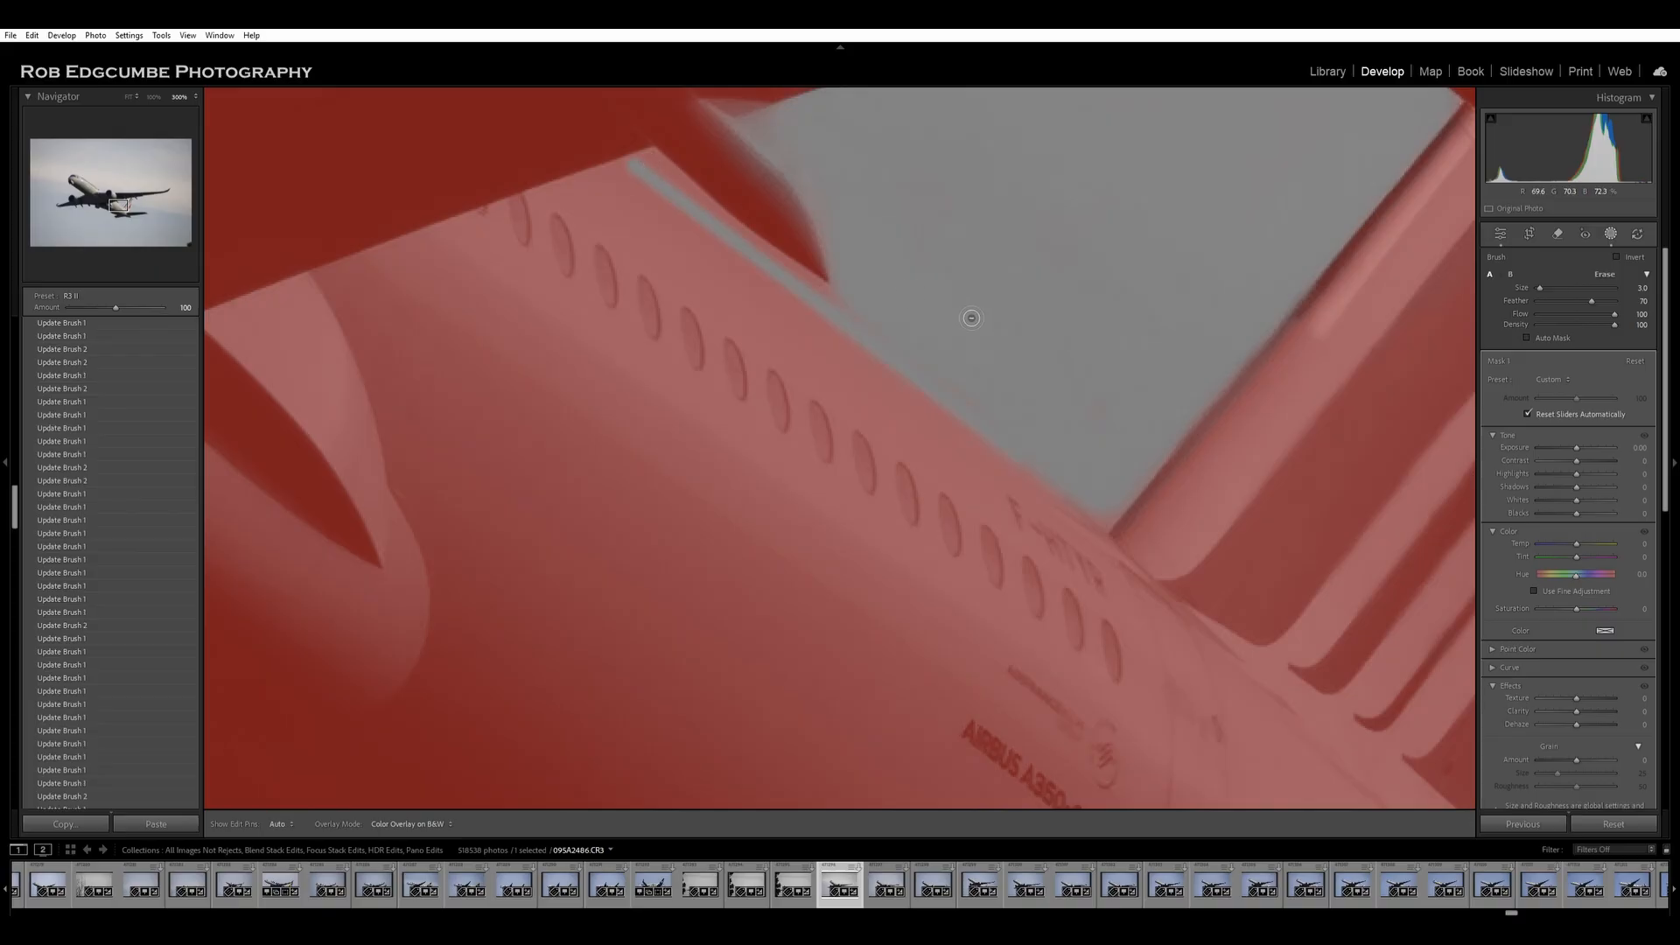
{"action": "key", "text": "h"}
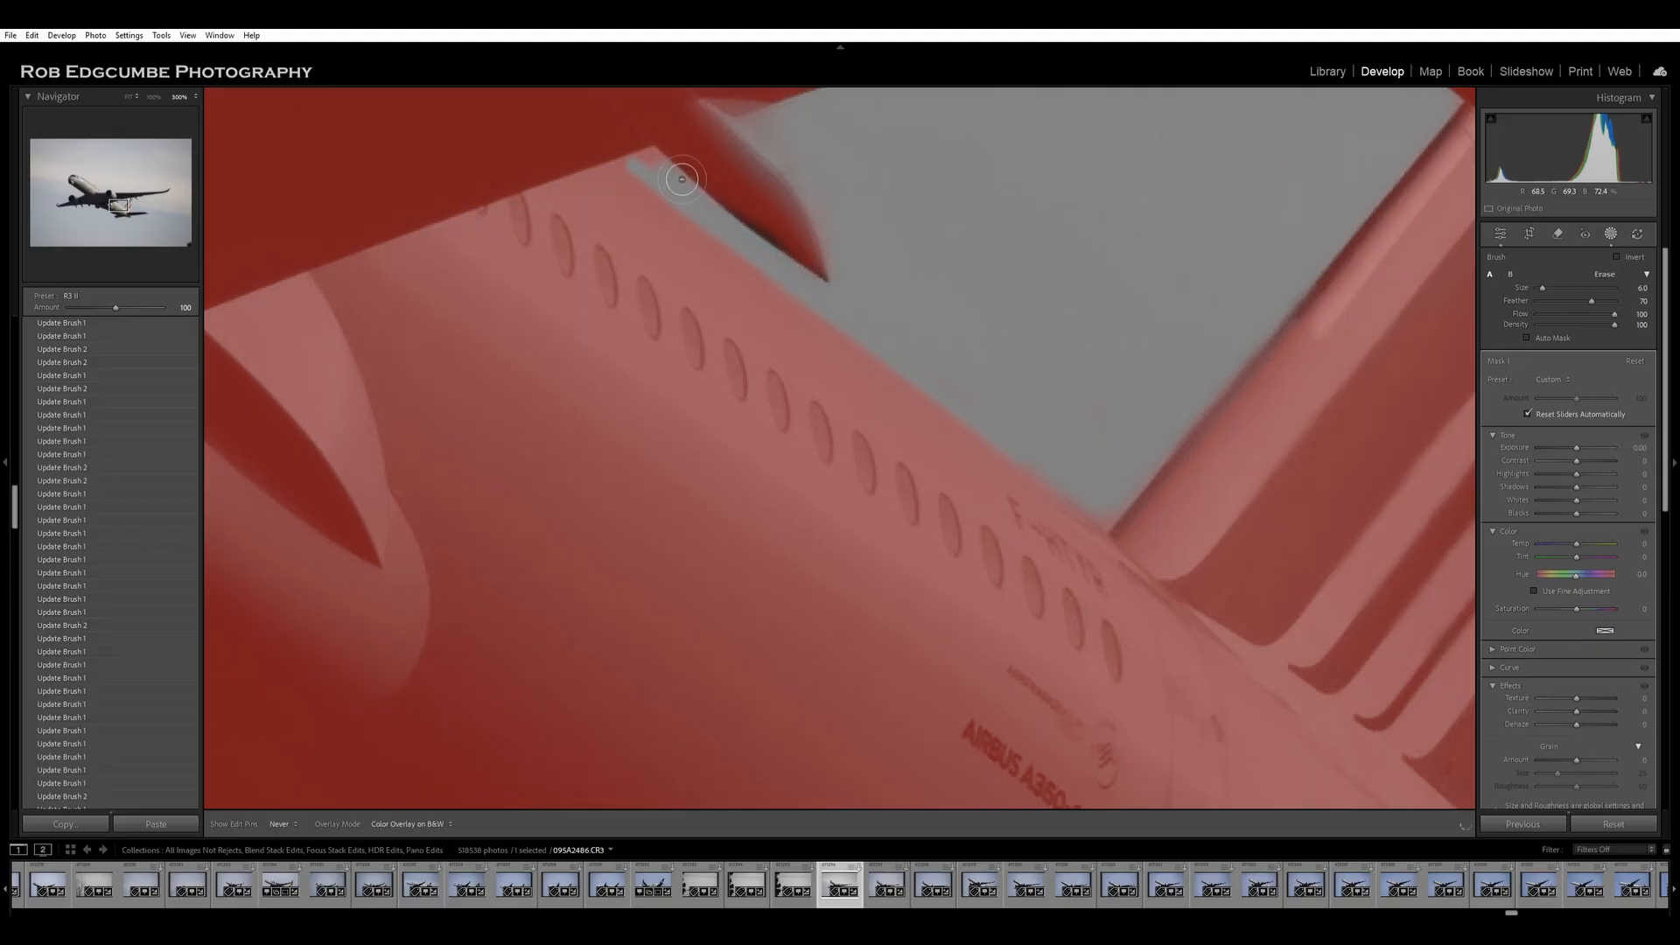
{"action": "left_click_drag", "start_coordinate": [670, 175], "coordinate": [676, 174]}
Restore the mask on the pale rear side of the flap fairing above the fuselage and clean the sky beside it.
{"action": "key", "text": "alt"}
{"action": "mouse_move", "coordinate": [801, 231]}
{"action": "left_mouse_down"}
{"action": "mouse_move", "coordinate": [788, 224]}
{"action": "mouse_move", "coordinate": [827, 259]}
{"action": "left_mouse_up"}
{"action": "left_click_drag", "start_coordinate": [719, 161], "coordinate": [652, 141]}
{"action": "left_click_drag", "start_coordinate": [757, 180], "coordinate": [869, 279]}
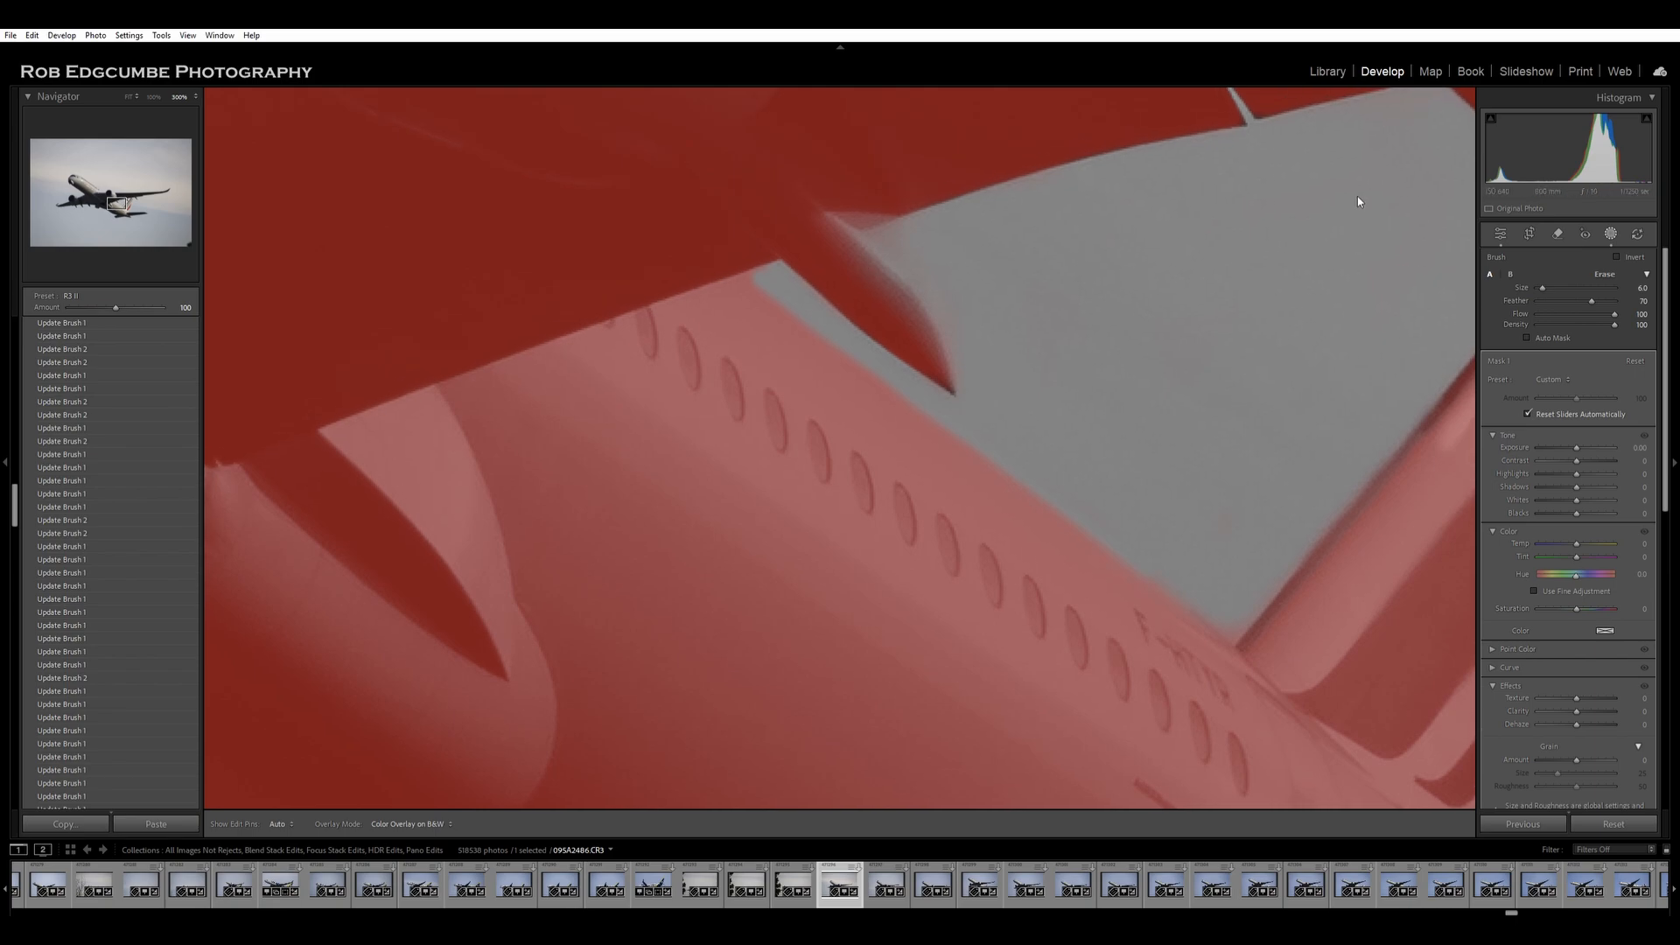
{"action": "mouse_move", "coordinate": [938, 343]}
{"action": "left_mouse_down"}
{"action": "mouse_move", "coordinate": [826, 245]}
{"action": "mouse_move", "coordinate": [913, 308]}
{"action": "mouse_move", "coordinate": [848, 233]}
{"action": "mouse_move", "coordinate": [909, 303]}
{"action": "mouse_move", "coordinate": [874, 255]}
{"action": "mouse_move", "coordinate": [965, 387]}
{"action": "left_mouse_up"}
{"action": "key", "text": "alt"}
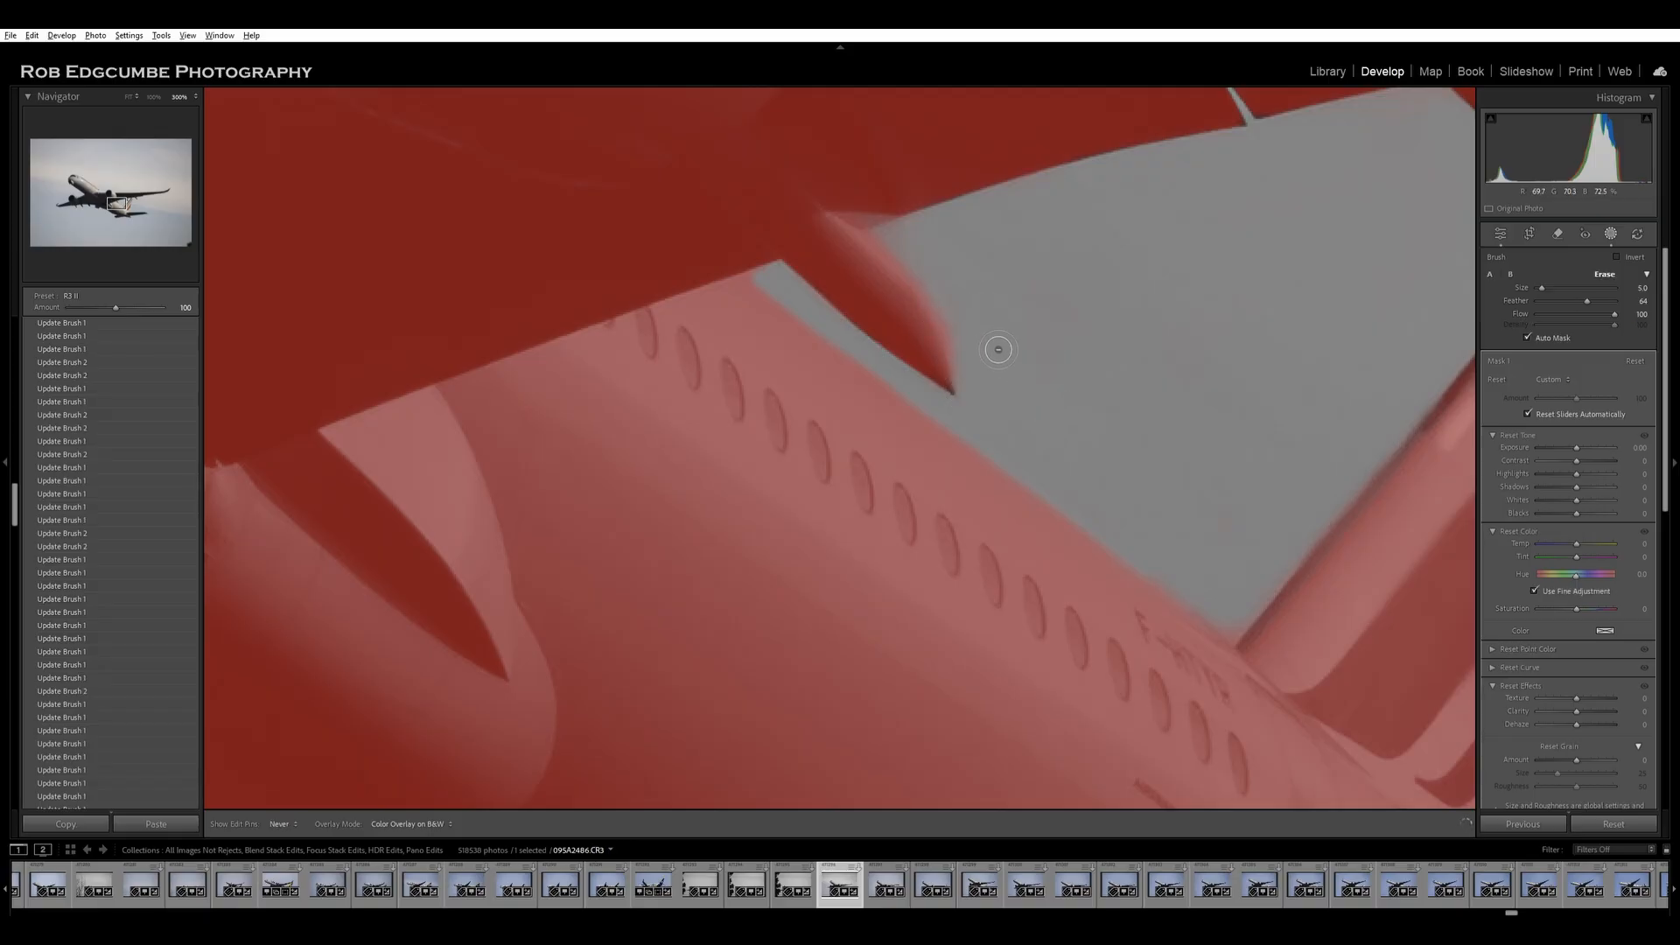
{"action": "left_click_drag", "start_coordinate": [957, 245], "coordinate": [973, 248]}
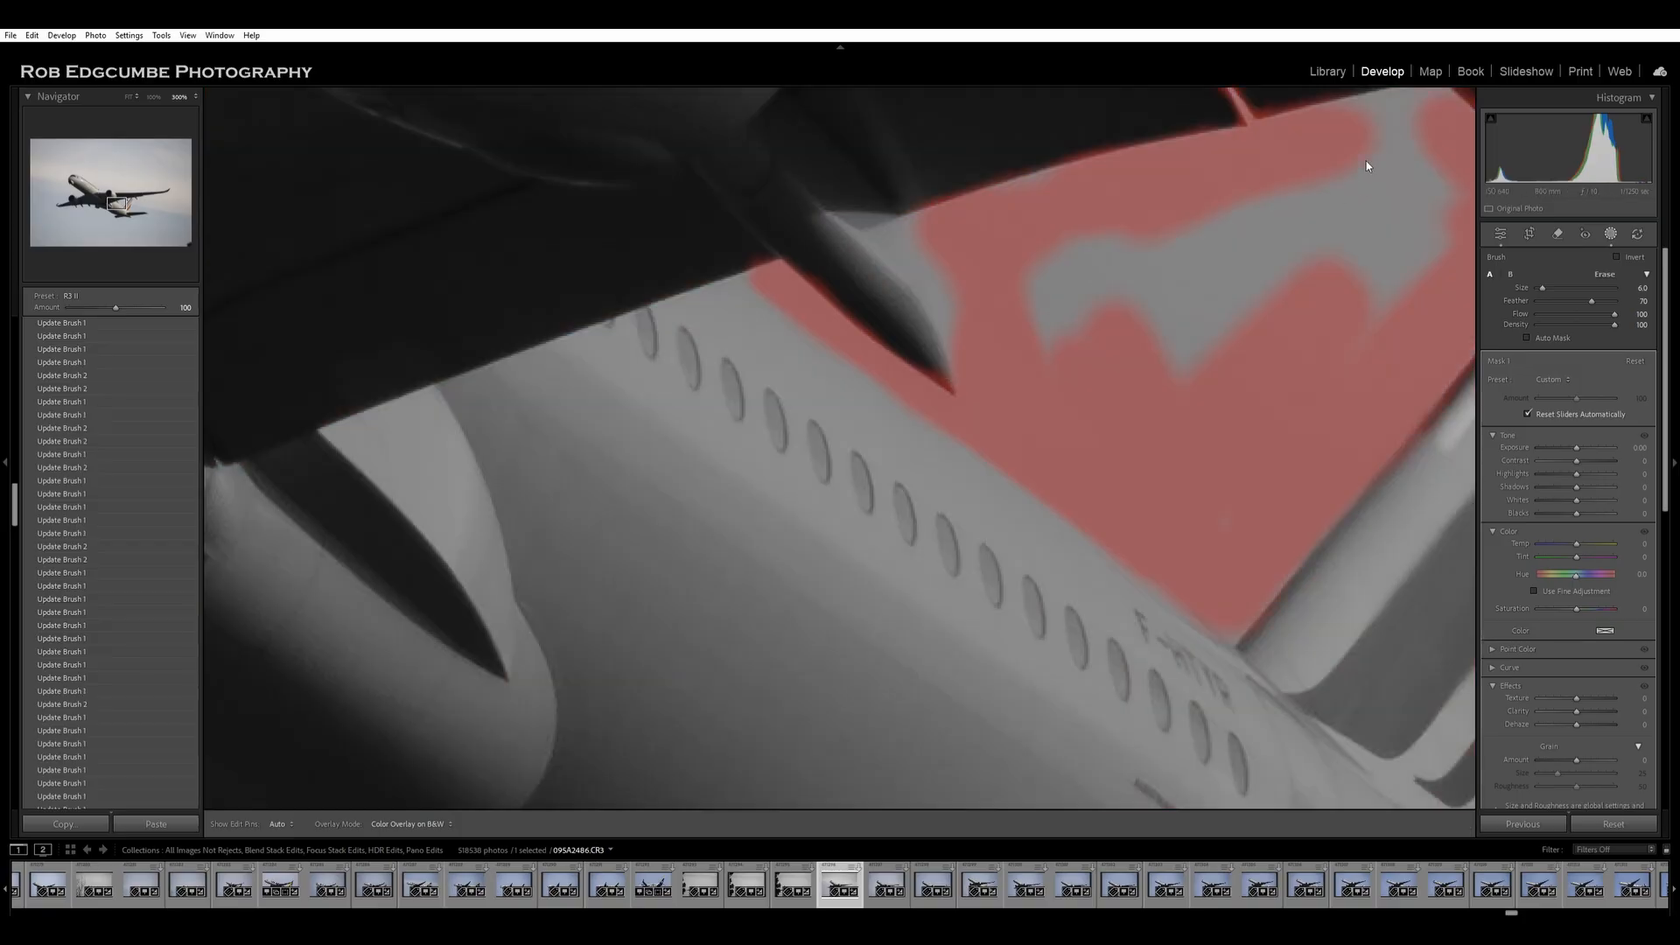
{"action": "left_click", "coordinate": [1366, 160]}
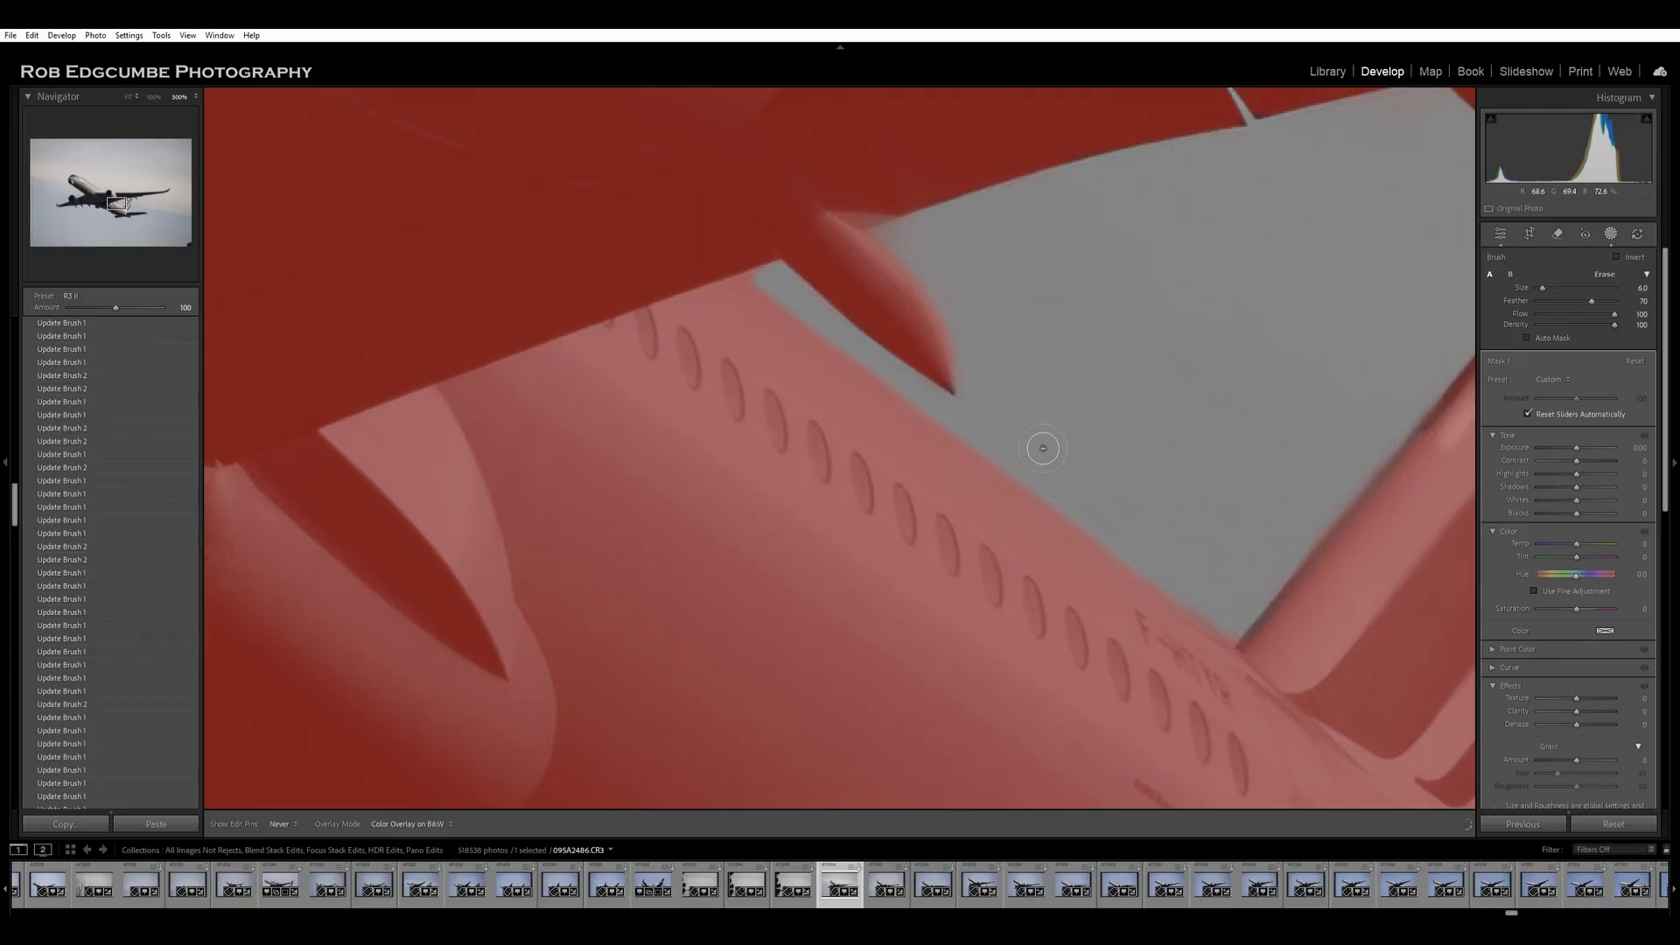
Erase the mask spill from the sky along the upper edge of the near horizontal stabilizer.
{"action": "key", "text": "alt"}
{"action": "key", "text": "space"}
{"action": "left_click_drag", "start_coordinate": [705, 491], "coordinate": [810, 72]}
{"action": "left_click_drag", "start_coordinate": [1320, 397], "coordinate": [569, 233]}
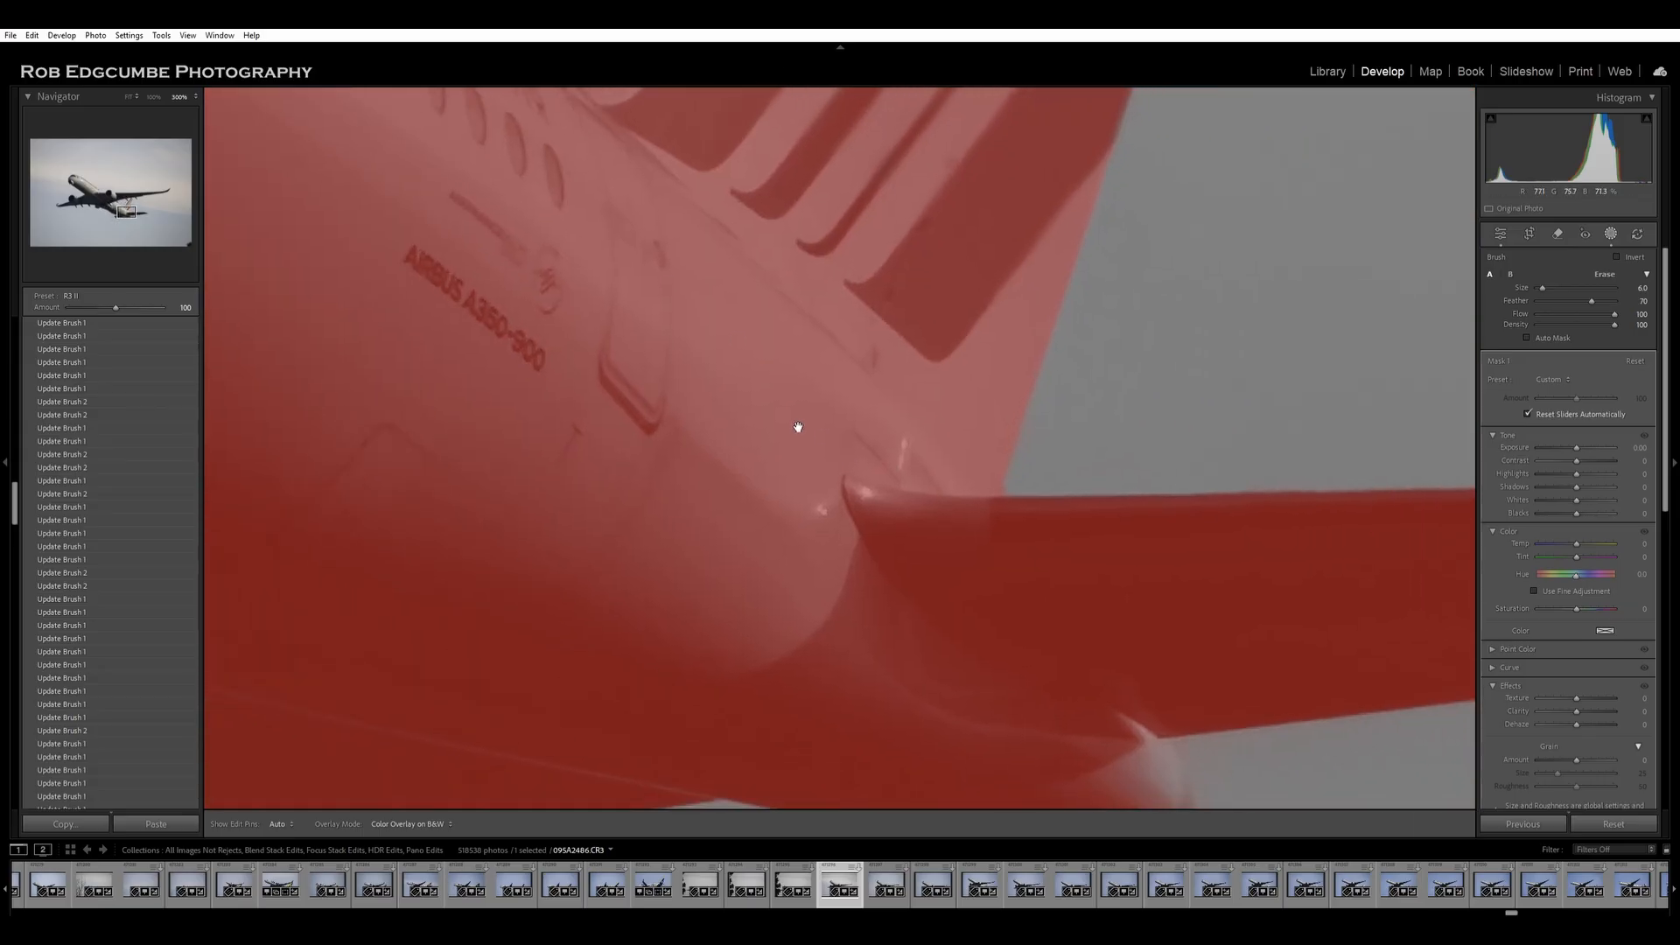
{"action": "left_click_drag", "start_coordinate": [799, 428], "coordinate": [551, 342]}
{"action": "mouse_move", "coordinate": [775, 334]}
{"action": "left_mouse_down"}
{"action": "mouse_move", "coordinate": [551, 327]}
{"action": "mouse_move", "coordinate": [587, 332]}
{"action": "left_mouse_up"}
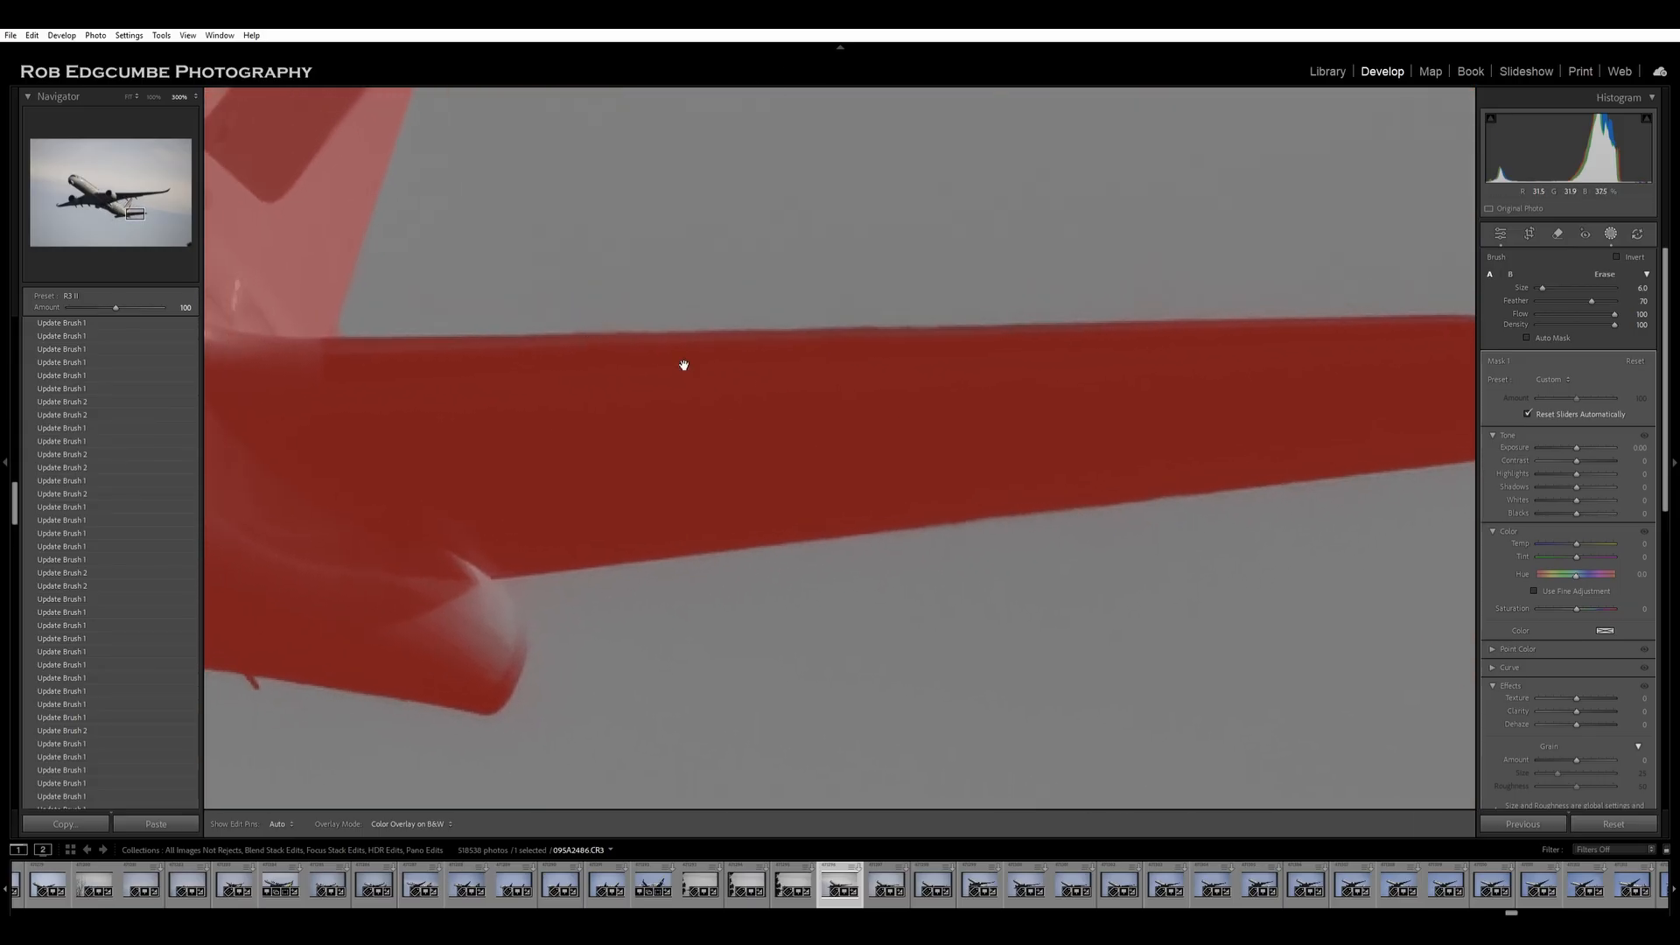
{"action": "mouse_move", "coordinate": [421, 316]}
{"action": "left_mouse_down"}
{"action": "mouse_move", "coordinate": [883, 329]}
{"action": "mouse_move", "coordinate": [1513, 300]}
{"action": "left_mouse_up"}
{"action": "left_click_drag", "start_coordinate": [1199, 416], "coordinate": [651, 374]}
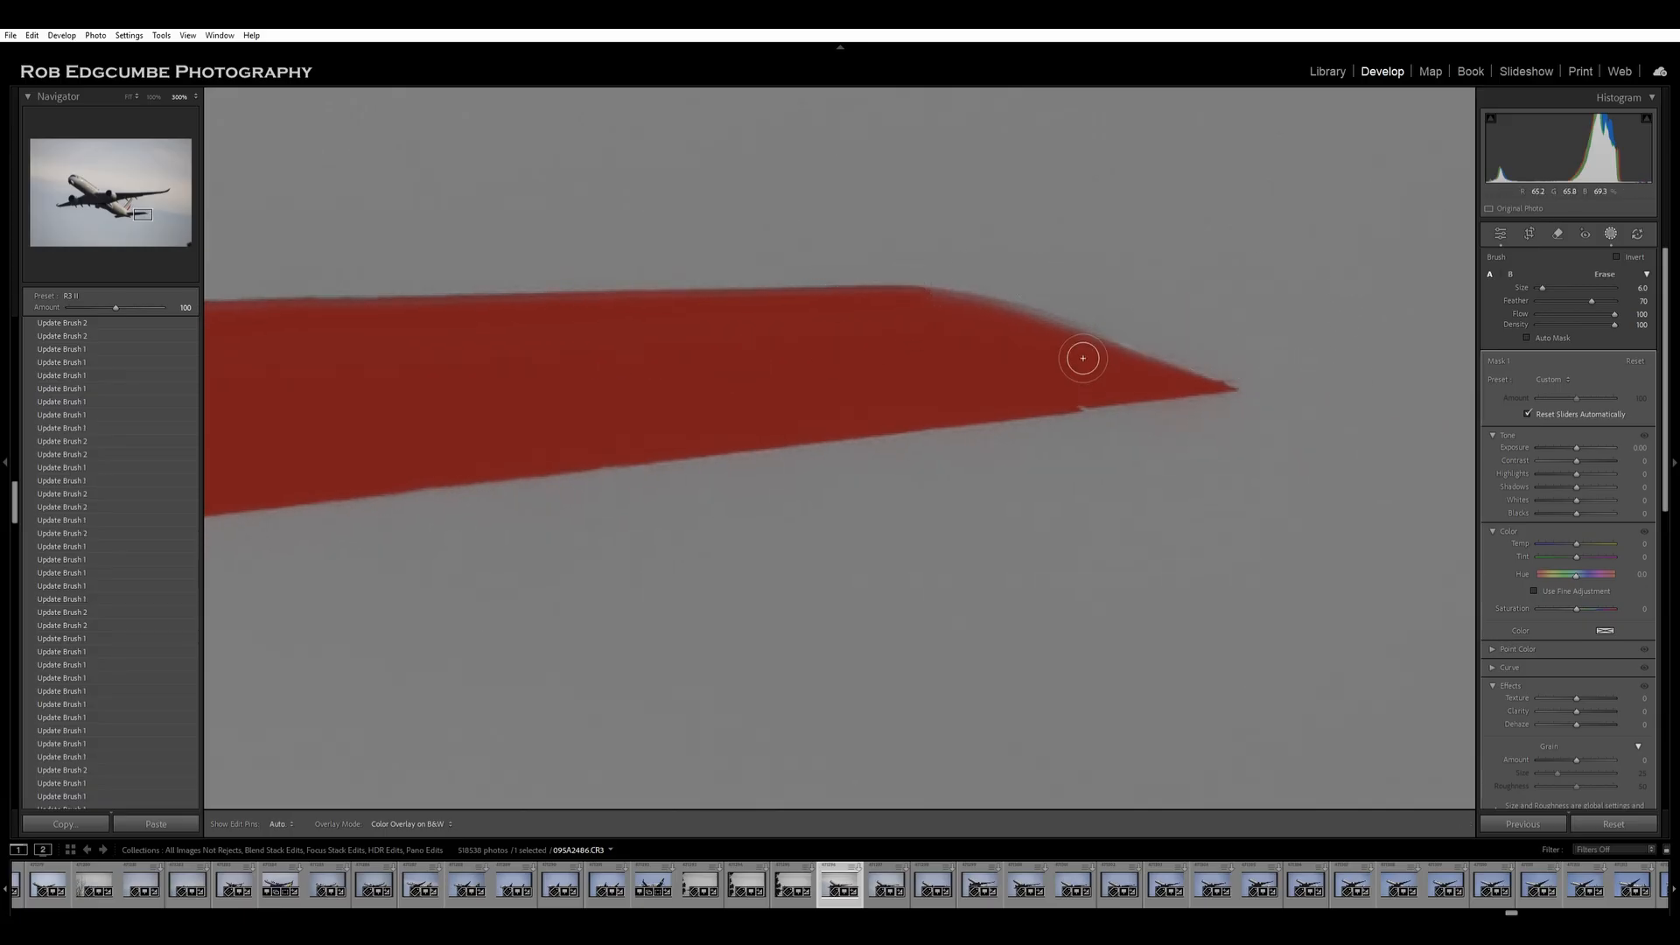
Restore the mask on the near stabilizer's curved tip and erase the spill from the sky around its point.
{"action": "mouse_move", "coordinate": [1066, 330]}
{"action": "left_mouse_down"}
{"action": "mouse_move", "coordinate": [975, 327]}
{"action": "mouse_move", "coordinate": [1165, 389]}
{"action": "mouse_move", "coordinate": [1094, 355]}
{"action": "mouse_move", "coordinate": [1193, 387]}
{"action": "left_mouse_up"}
{"action": "mouse_move", "coordinate": [946, 335]}
{"action": "left_mouse_down"}
{"action": "mouse_move", "coordinate": [886, 317]}
{"action": "mouse_move", "coordinate": [960, 314]}
{"action": "mouse_move", "coordinate": [842, 321]}
{"action": "left_mouse_up"}
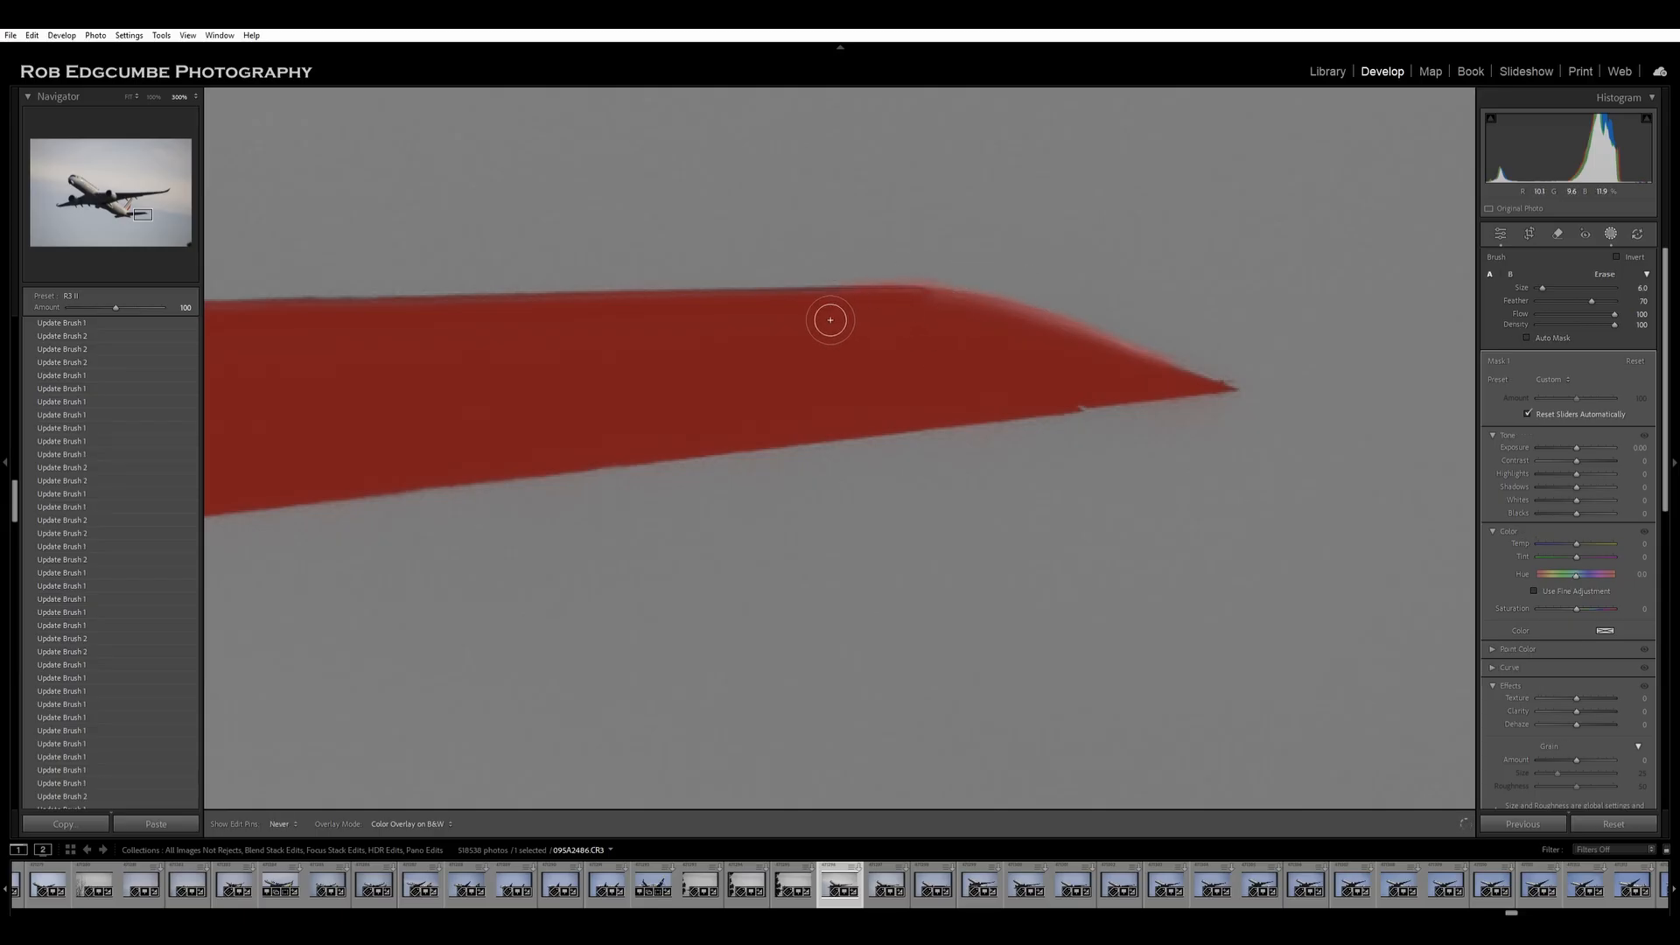
{"action": "key", "text": "alt"}
{"action": "left_click_drag", "start_coordinate": [1075, 359], "coordinate": [1229, 399]}
{"action": "key", "text": "alt"}
{"action": "mouse_move", "coordinate": [1174, 428]}
{"action": "left_mouse_down"}
{"action": "mouse_move", "coordinate": [1245, 417]}
{"action": "mouse_move", "coordinate": [1219, 500]}
{"action": "left_mouse_up"}
{"action": "left_click_drag", "start_coordinate": [1277, 421], "coordinate": [1269, 429]}
Restore the mask on the pale end of the tail cone with Auto Mask on.
{"action": "left_click_drag", "start_coordinate": [469, 537], "coordinate": [1293, 394]}
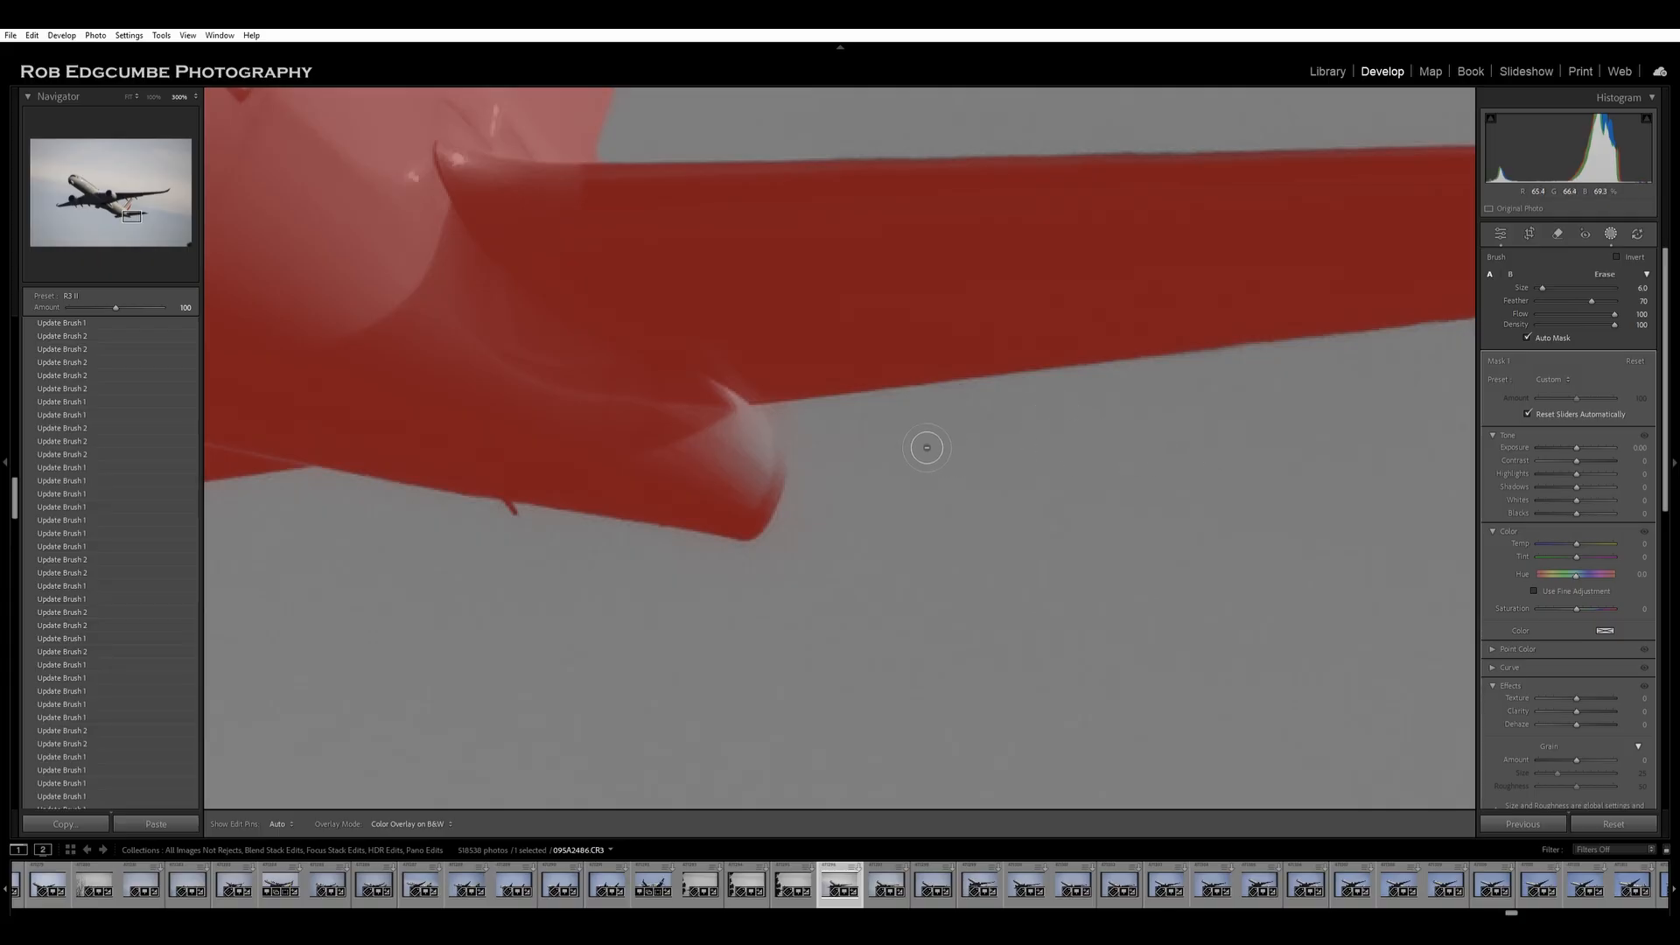
{"action": "key", "text": "h"}
{"action": "key", "text": "h"}
{"action": "key", "text": "h"}
{"action": "mouse_move", "coordinate": [682, 499]}
{"action": "left_mouse_down"}
{"action": "mouse_move", "coordinate": [746, 327]}
{"action": "mouse_move", "coordinate": [933, 260]}
{"action": "left_mouse_up"}
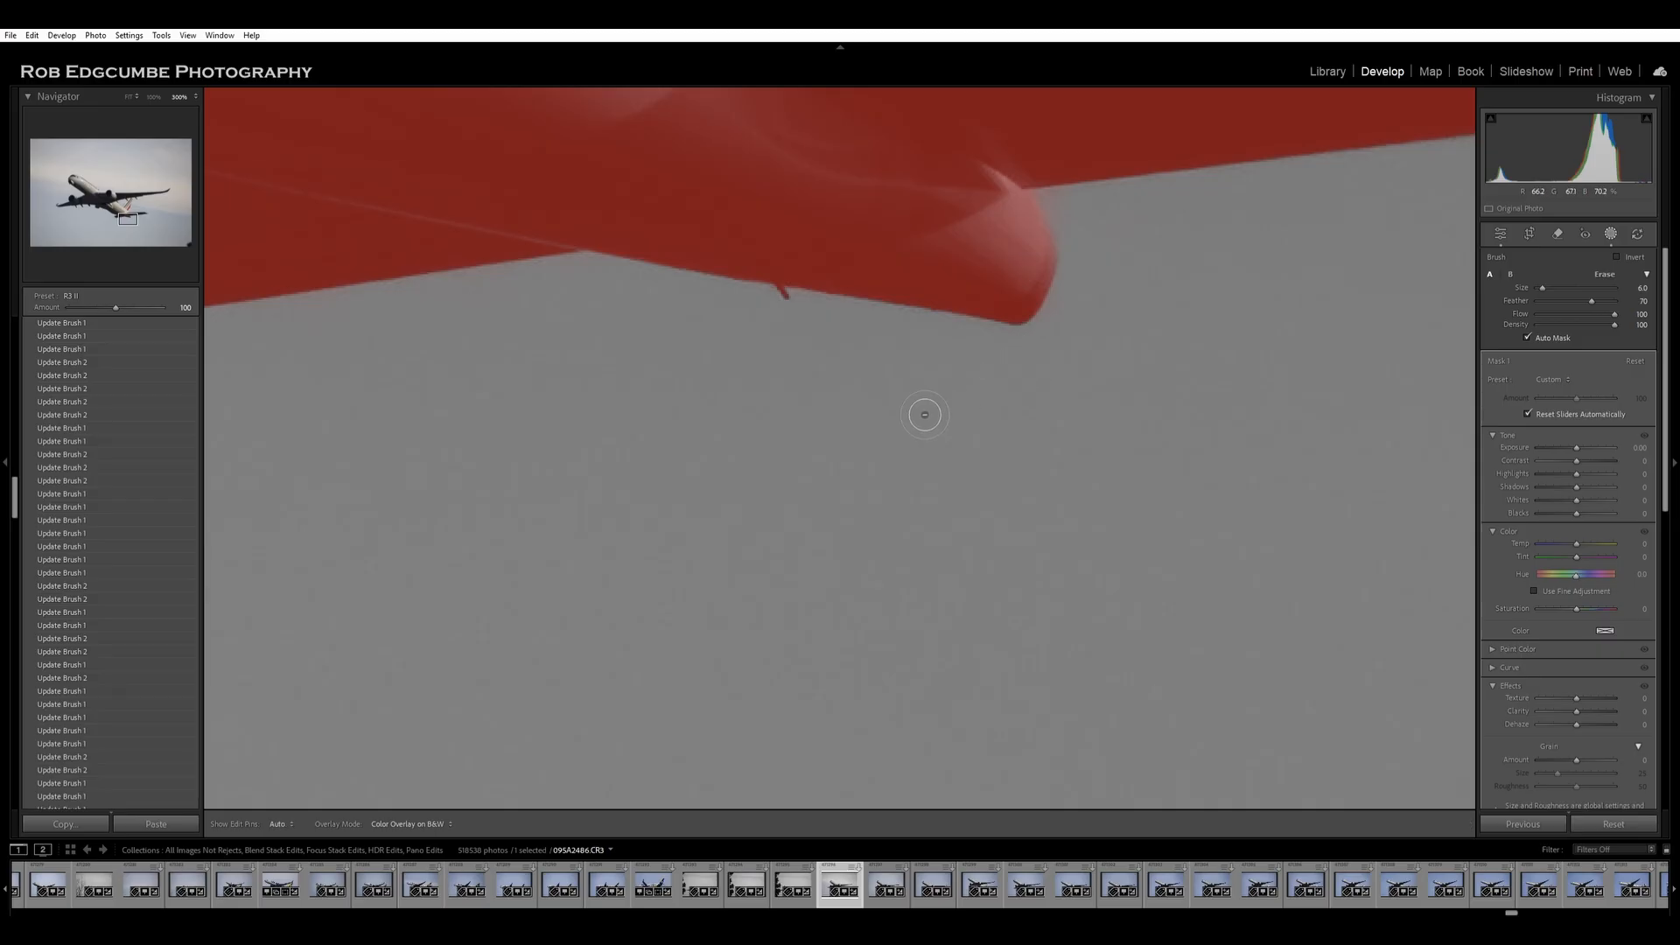
Refine the mask along the far horizontal stabilizer's upper edge, rounded tip and lower edge.
{"action": "mouse_move", "coordinate": [728, 378]}
{"action": "left_mouse_down"}
{"action": "mouse_move", "coordinate": [1170, 386]}
{"action": "mouse_move", "coordinate": [1314, 422]}
{"action": "left_mouse_up"}
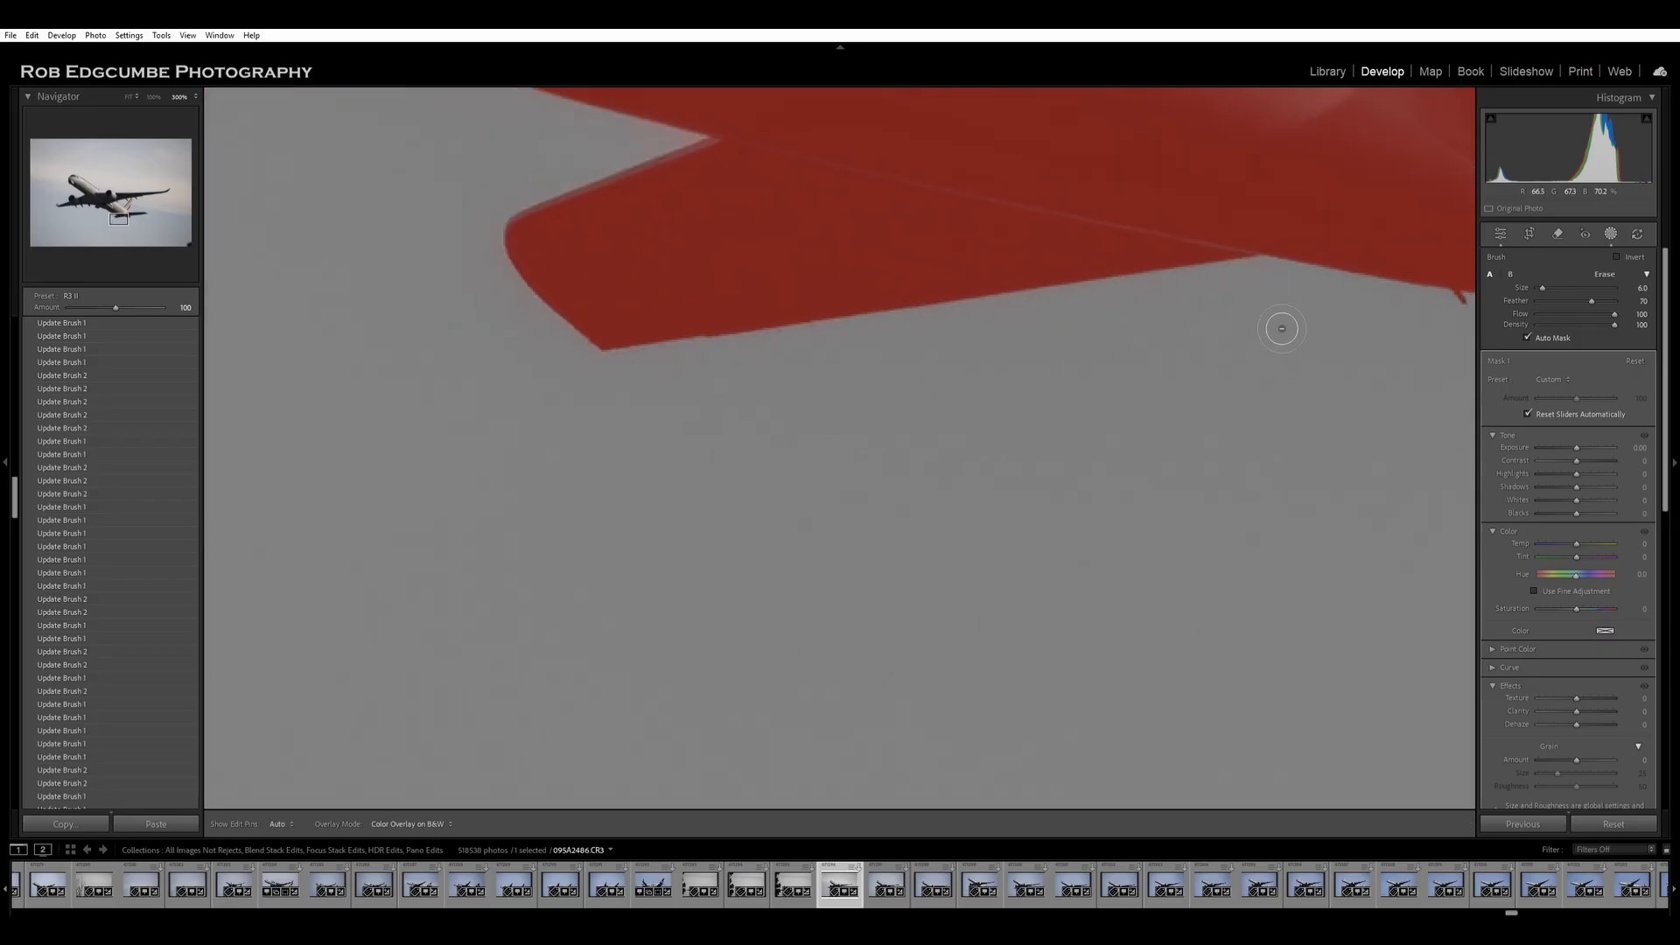
{"action": "left_click_drag", "start_coordinate": [698, 374], "coordinate": [636, 383]}
{"action": "left_click_drag", "start_coordinate": [497, 208], "coordinate": [710, 150]}
{"action": "key", "text": "alt"}
{"action": "left_click_drag", "start_coordinate": [762, 142], "coordinate": [573, 233]}
{"action": "left_click_drag", "start_coordinate": [619, 174], "coordinate": [505, 217]}
{"action": "left_click_drag", "start_coordinate": [682, 338], "coordinate": [1285, 247]}
{"action": "mouse_move", "coordinate": [771, 171]}
{"action": "left_mouse_down"}
{"action": "mouse_move", "coordinate": [1121, 364]}
{"action": "mouse_move", "coordinate": [744, 224]}
{"action": "mouse_move", "coordinate": [606, 144]}
{"action": "left_mouse_up"}
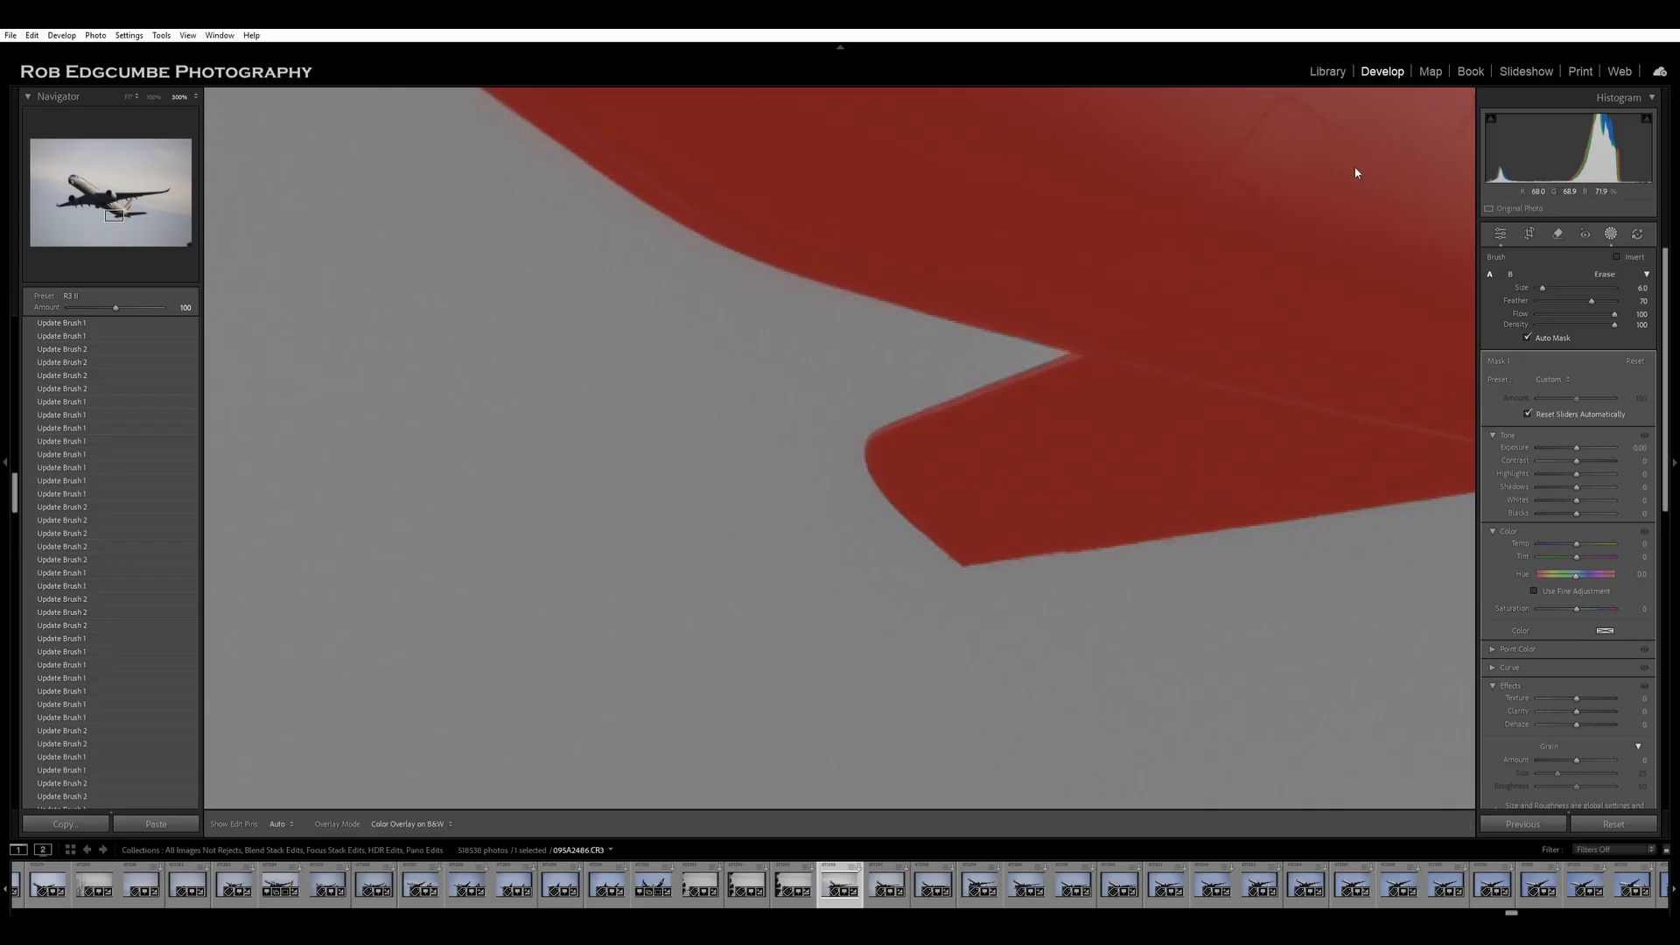
Erase the mask spill from the sky along the fuselage underside, from the far stabilizer to the belly.
{"action": "left_click_drag", "start_coordinate": [1013, 364], "coordinate": [747, 292]}
{"action": "mouse_move", "coordinate": [562, 232]}
{"action": "left_mouse_down"}
{"action": "mouse_move", "coordinate": [1102, 540]}
{"action": "mouse_move", "coordinate": [1051, 422]}
{"action": "left_mouse_up"}
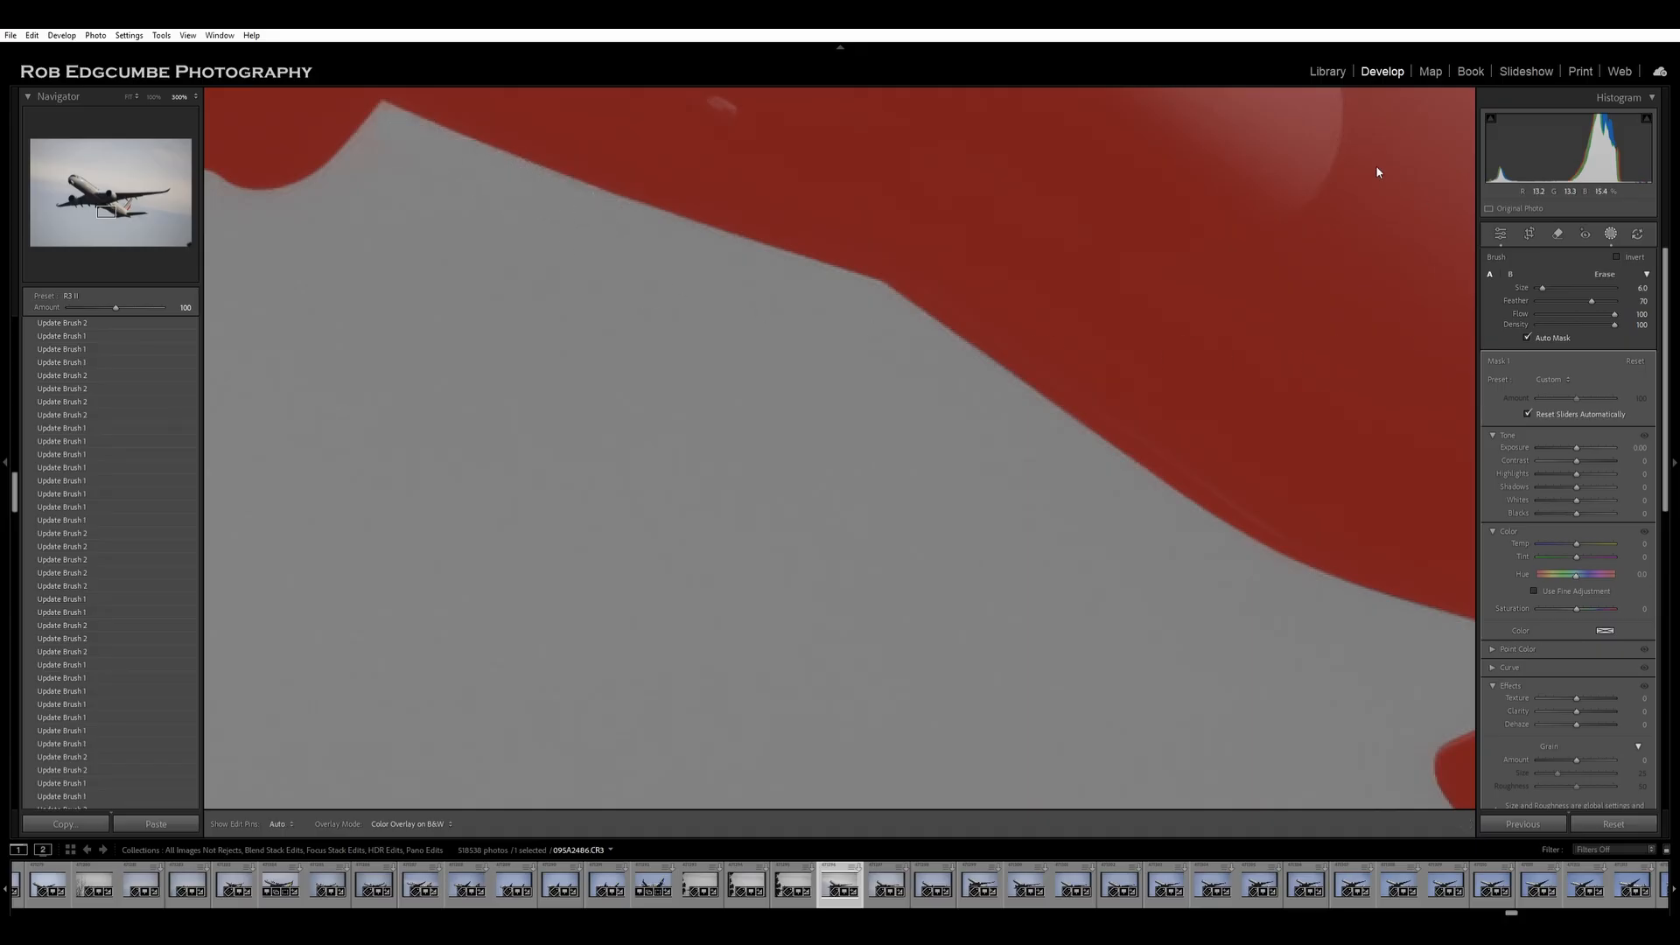
{"action": "mouse_move", "coordinate": [1290, 480]}
{"action": "left_mouse_down"}
{"action": "mouse_move", "coordinate": [1249, 480]}
{"action": "mouse_move", "coordinate": [971, 317]}
{"action": "mouse_move", "coordinate": [1105, 391]}
{"action": "mouse_move", "coordinate": [989, 300]}
{"action": "mouse_move", "coordinate": [451, 122]}
{"action": "left_mouse_up"}
{"action": "left_click_drag", "start_coordinate": [433, 236], "coordinate": [967, 528]}
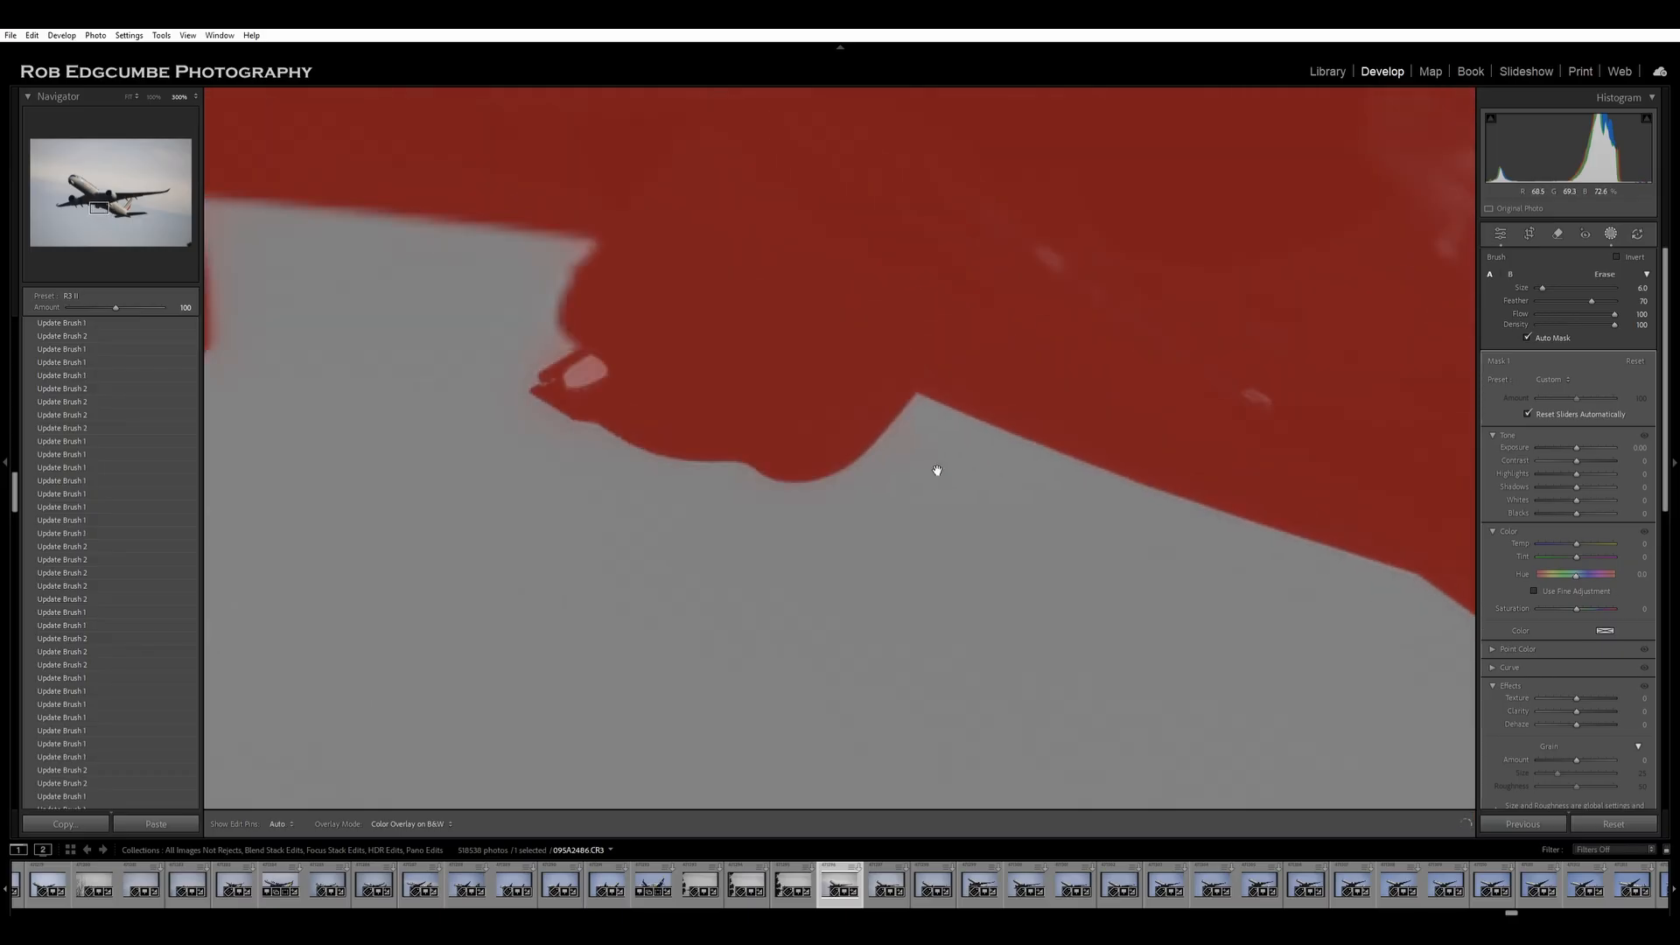
Erase the mask spill around the belly bulge and clear the small opening at its tip.
{"action": "mouse_move", "coordinate": [975, 391]}
{"action": "left_mouse_down"}
{"action": "mouse_move", "coordinate": [862, 462]}
{"action": "mouse_move", "coordinate": [667, 439]}
{"action": "mouse_move", "coordinate": [631, 409]}
{"action": "left_mouse_up"}
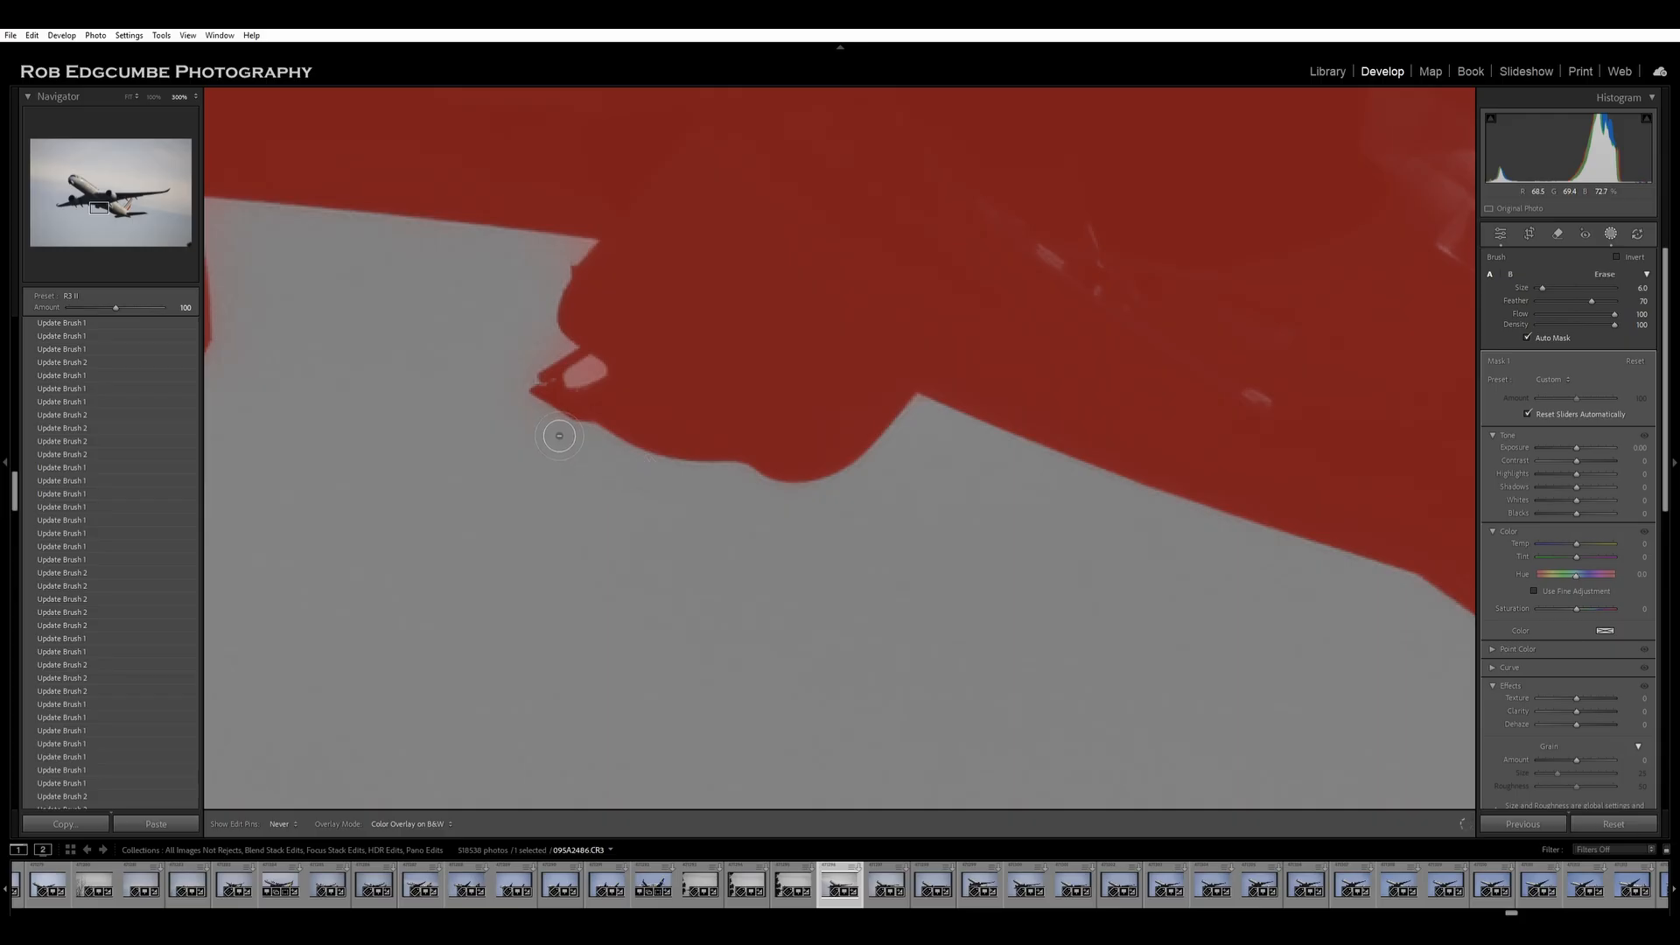
{"action": "left_click_drag", "start_coordinate": [548, 321], "coordinate": [593, 261]}
{"action": "key", "text": "h"}
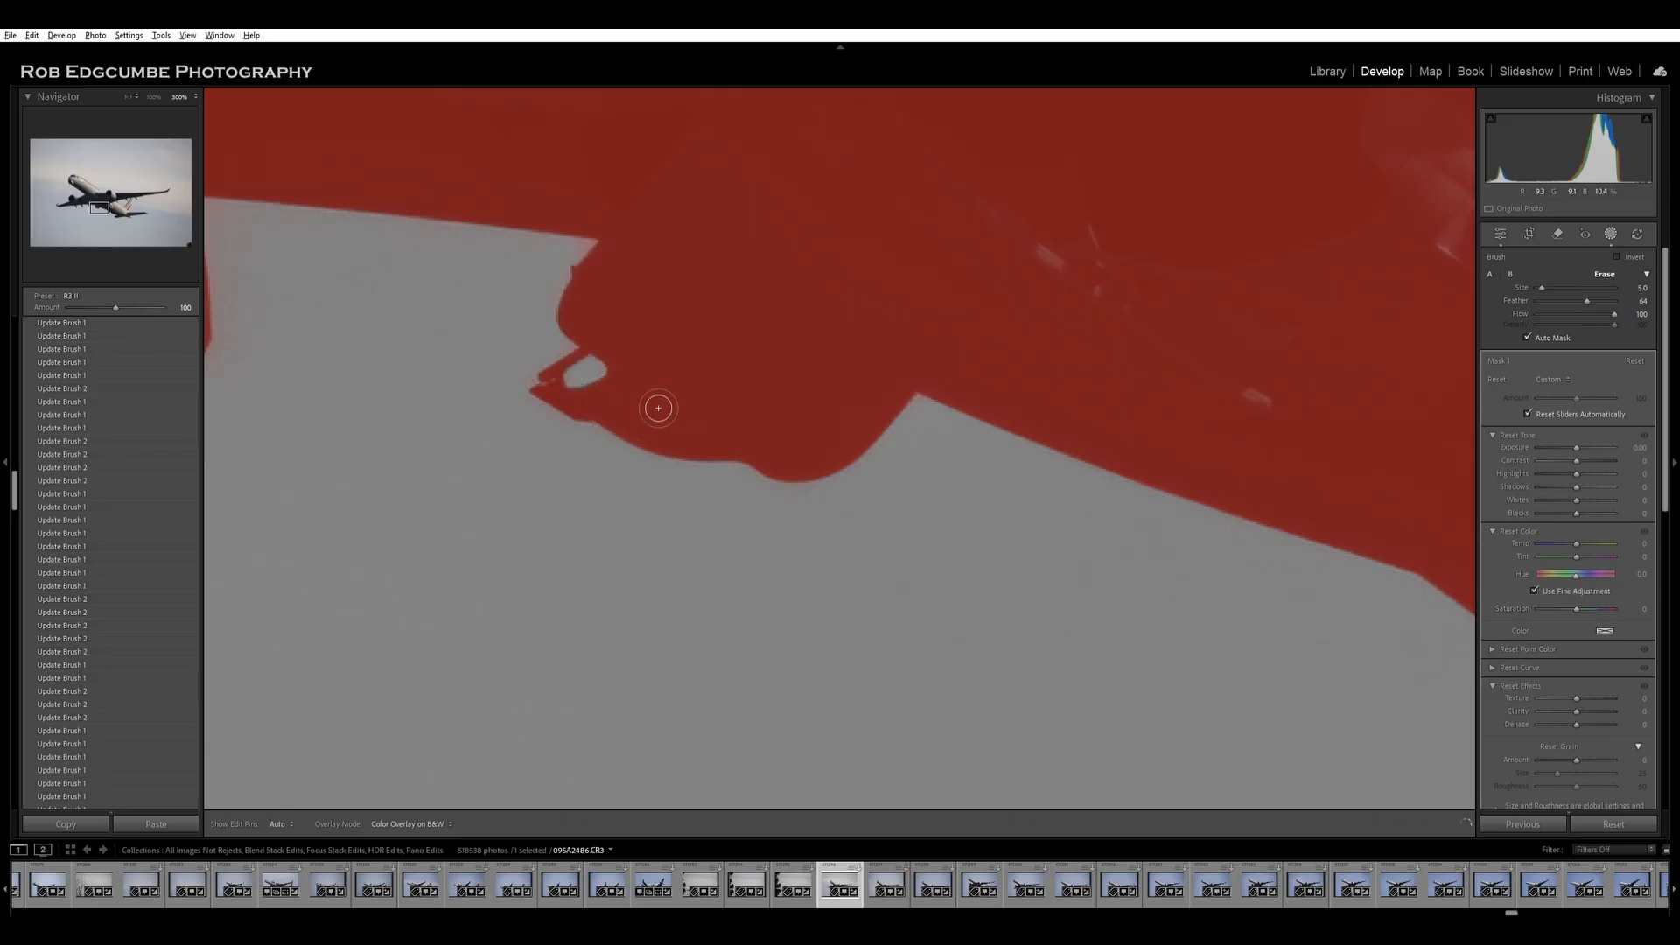
Refine the mask along the wing's trailing edge between the belly bulge and the nearest flap fairing.
{"action": "mouse_move", "coordinate": [667, 289]}
{"action": "left_mouse_down"}
{"action": "mouse_move", "coordinate": [1174, 364]}
{"action": "mouse_move", "coordinate": [1014, 337]}
{"action": "left_mouse_up"}
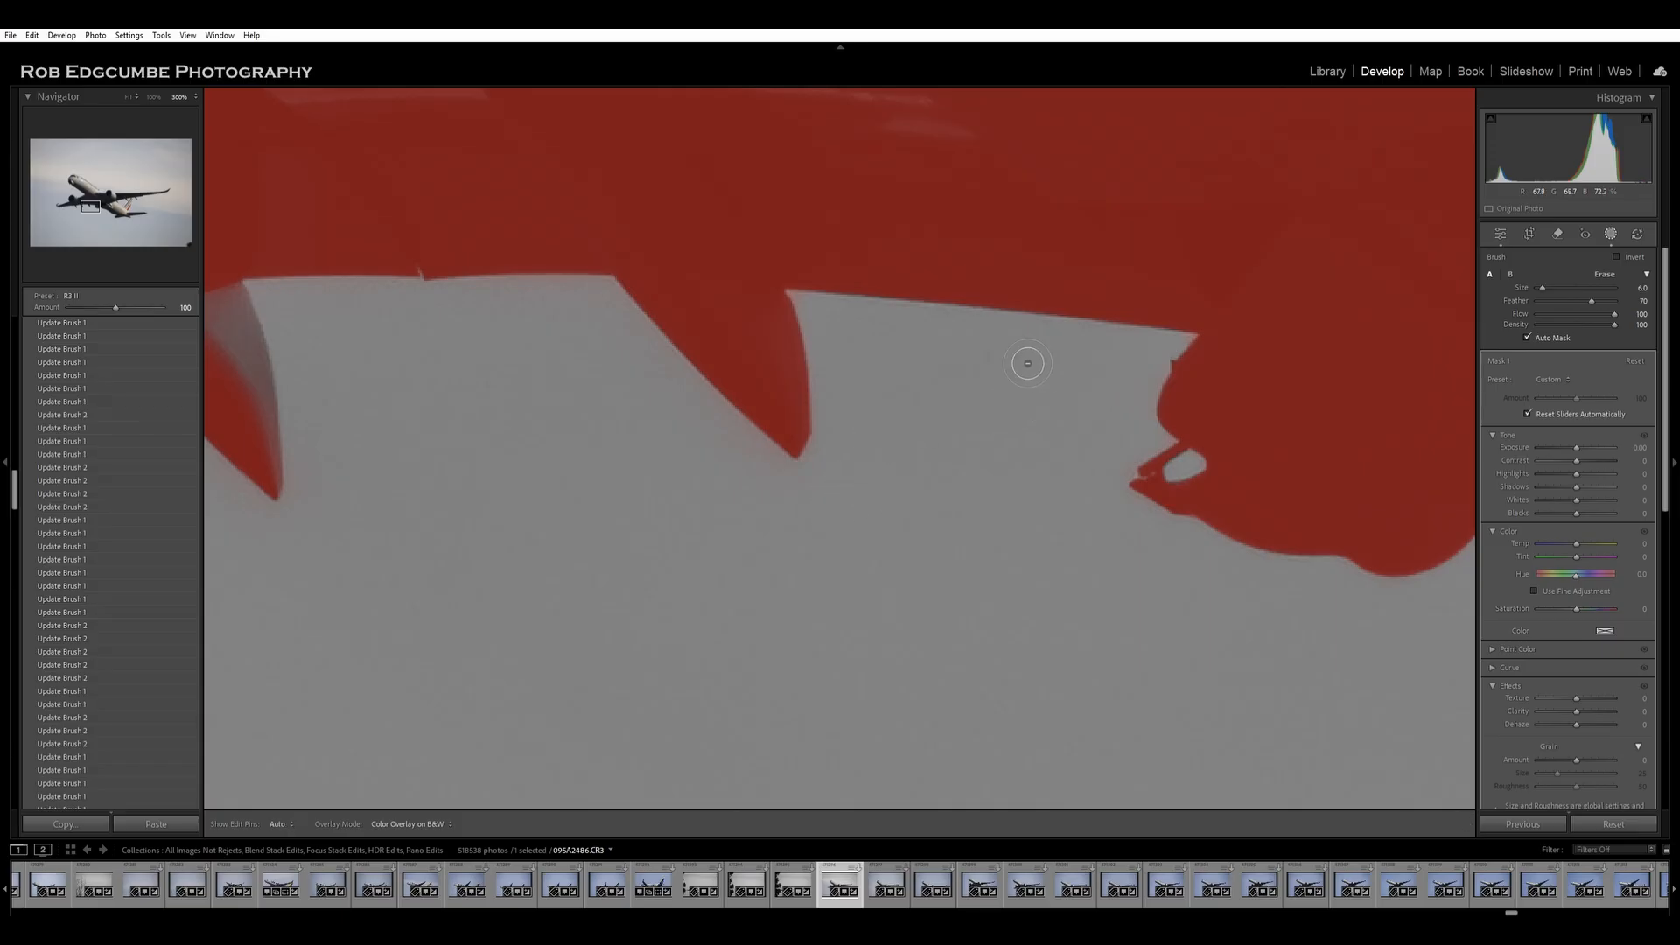
{"action": "left_click_drag", "start_coordinate": [875, 324], "coordinate": [1146, 368]}
{"action": "key", "text": "alt"}
{"action": "left_click_drag", "start_coordinate": [902, 289], "coordinate": [1236, 329]}
{"action": "mouse_move", "coordinate": [1075, 336]}
{"action": "left_mouse_down"}
{"action": "mouse_move", "coordinate": [911, 345]}
{"action": "mouse_move", "coordinate": [828, 317]}
{"action": "left_mouse_up"}
Restore the mask on the middle flap fairing's pale side and clean the trailing edge between the two inner fairings.
{"action": "left_click_drag", "start_coordinate": [734, 381], "coordinate": [984, 399]}
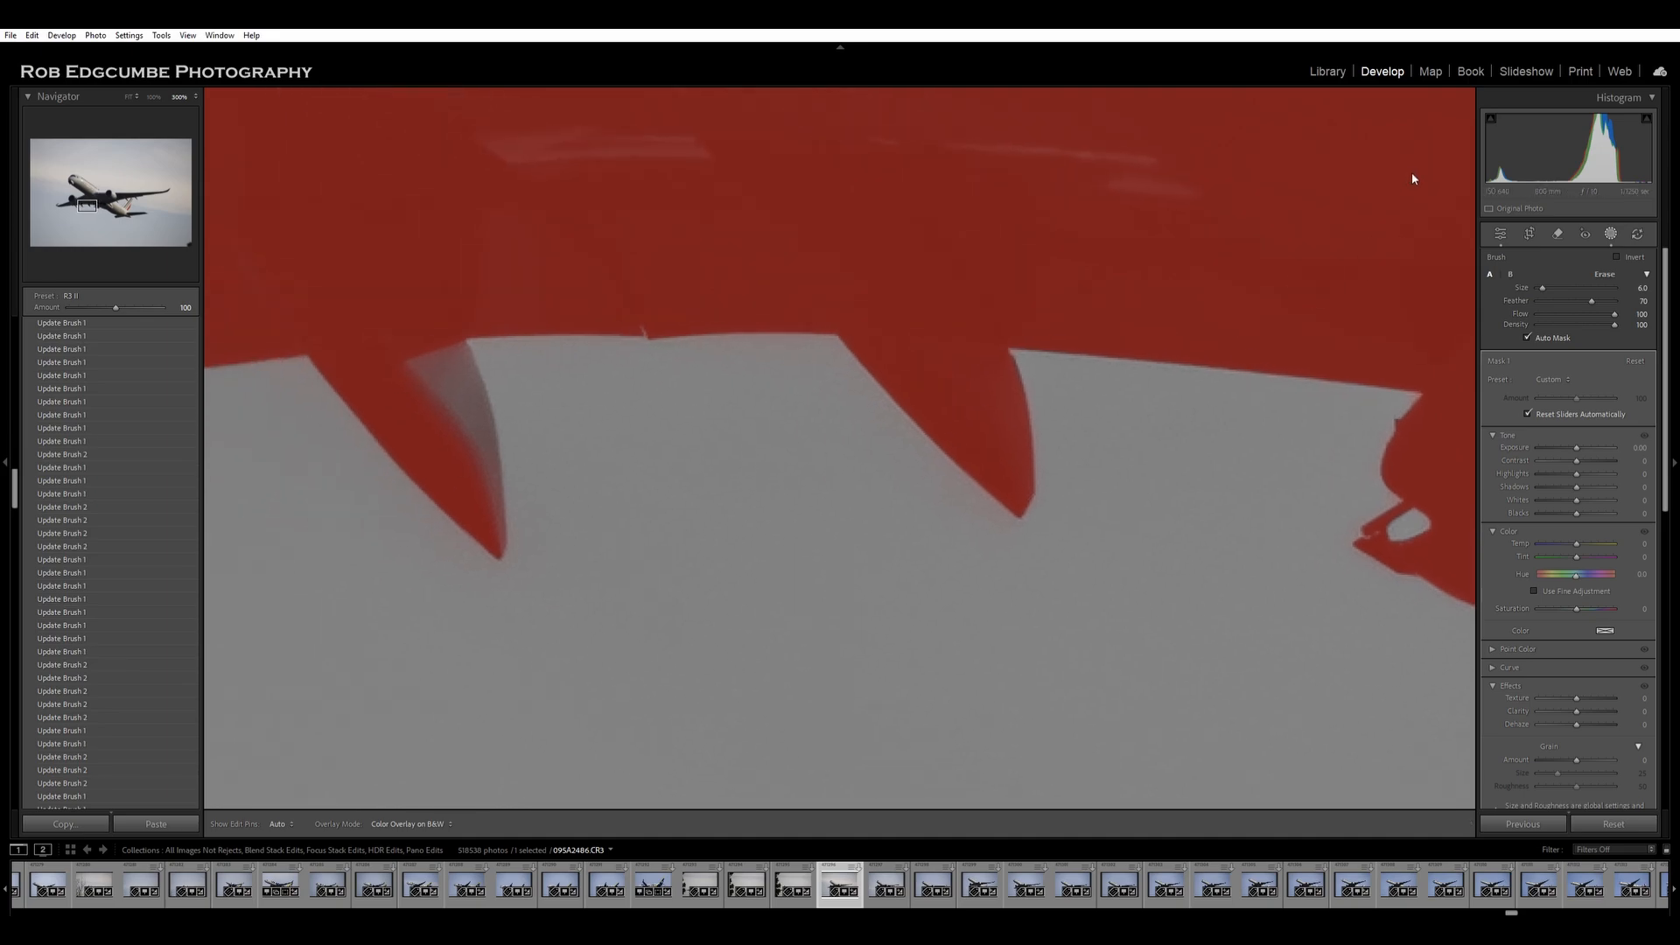
{"action": "mouse_move", "coordinate": [1456, 387]}
{"action": "left_mouse_down"}
{"action": "mouse_move", "coordinate": [1053, 336]}
{"action": "mouse_move", "coordinate": [1041, 346]}
{"action": "mouse_move", "coordinate": [1169, 353]}
{"action": "mouse_move", "coordinate": [1010, 352]}
{"action": "mouse_move", "coordinate": [1031, 413]}
{"action": "mouse_move", "coordinate": [1015, 379]}
{"action": "mouse_move", "coordinate": [1021, 481]}
{"action": "left_mouse_up"}
{"action": "mouse_move", "coordinate": [862, 325]}
{"action": "left_mouse_down"}
{"action": "mouse_move", "coordinate": [455, 326]}
{"action": "mouse_move", "coordinate": [471, 425]}
{"action": "mouse_move", "coordinate": [428, 363]}
{"action": "mouse_move", "coordinate": [469, 417]}
{"action": "mouse_move", "coordinate": [460, 358]}
{"action": "mouse_move", "coordinate": [481, 407]}
{"action": "mouse_move", "coordinate": [479, 381]}
{"action": "mouse_move", "coordinate": [516, 534]}
{"action": "left_mouse_up"}
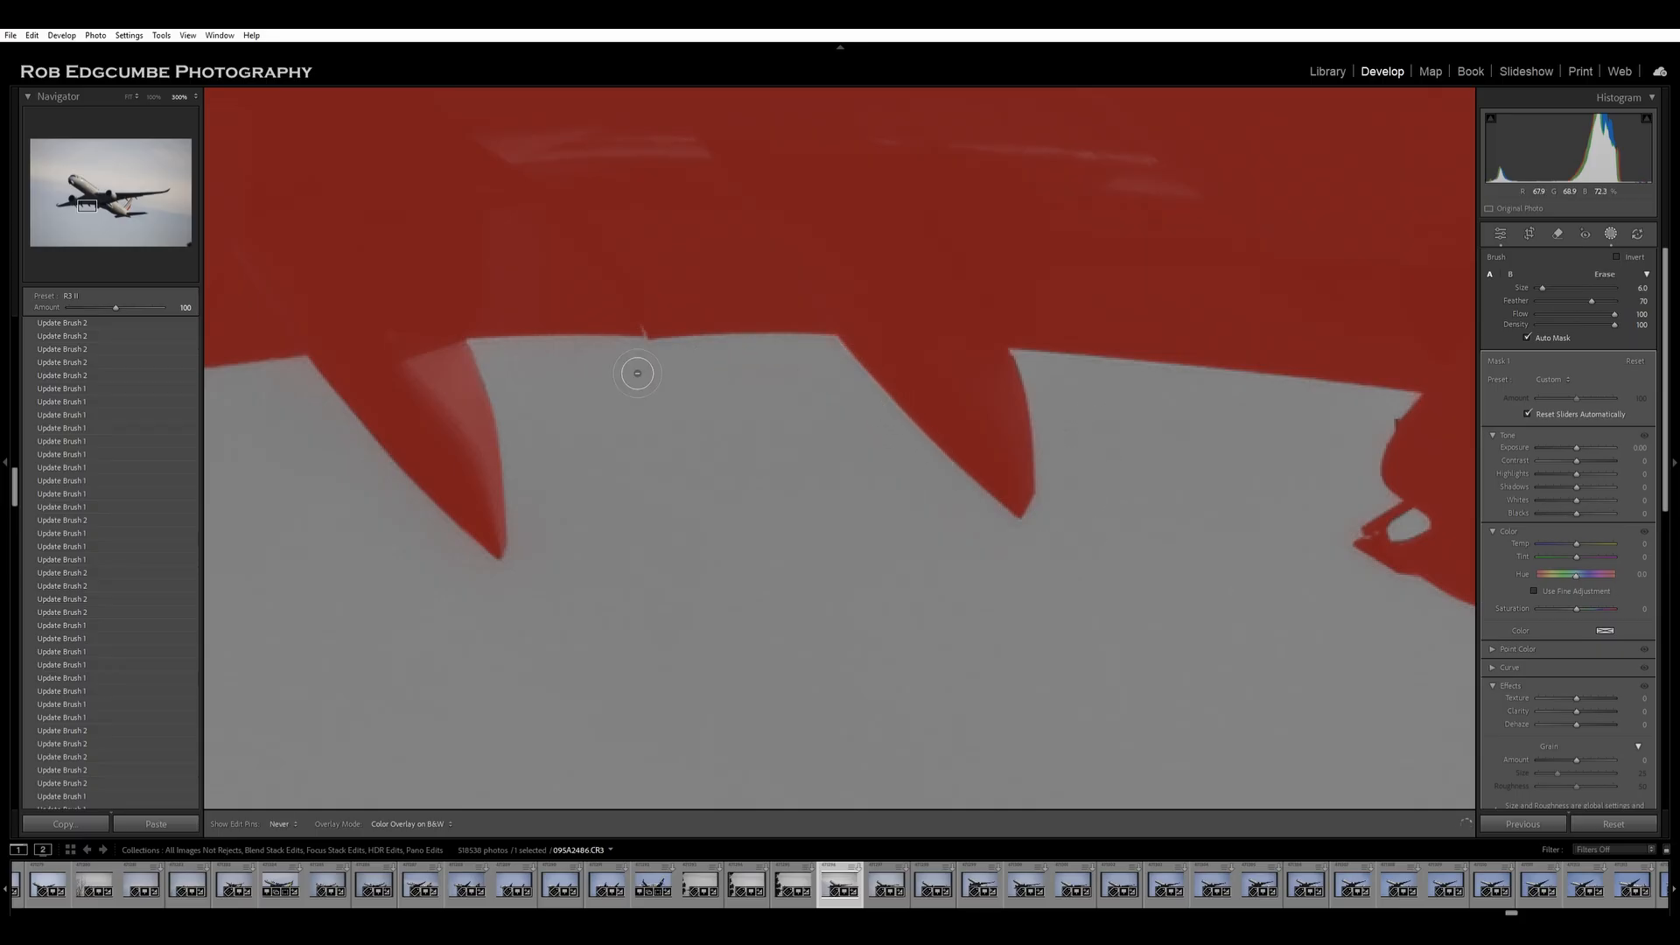
{"action": "left_click_drag", "start_coordinate": [640, 377], "coordinate": [719, 373]}
Restore the mask on the outermost flap fairing's pale side and erase the spill around its edges.
{"action": "mouse_move", "coordinate": [610, 552]}
{"action": "left_mouse_down"}
{"action": "mouse_move", "coordinate": [1189, 536]}
{"action": "mouse_move", "coordinate": [1230, 590]}
{"action": "left_mouse_up"}
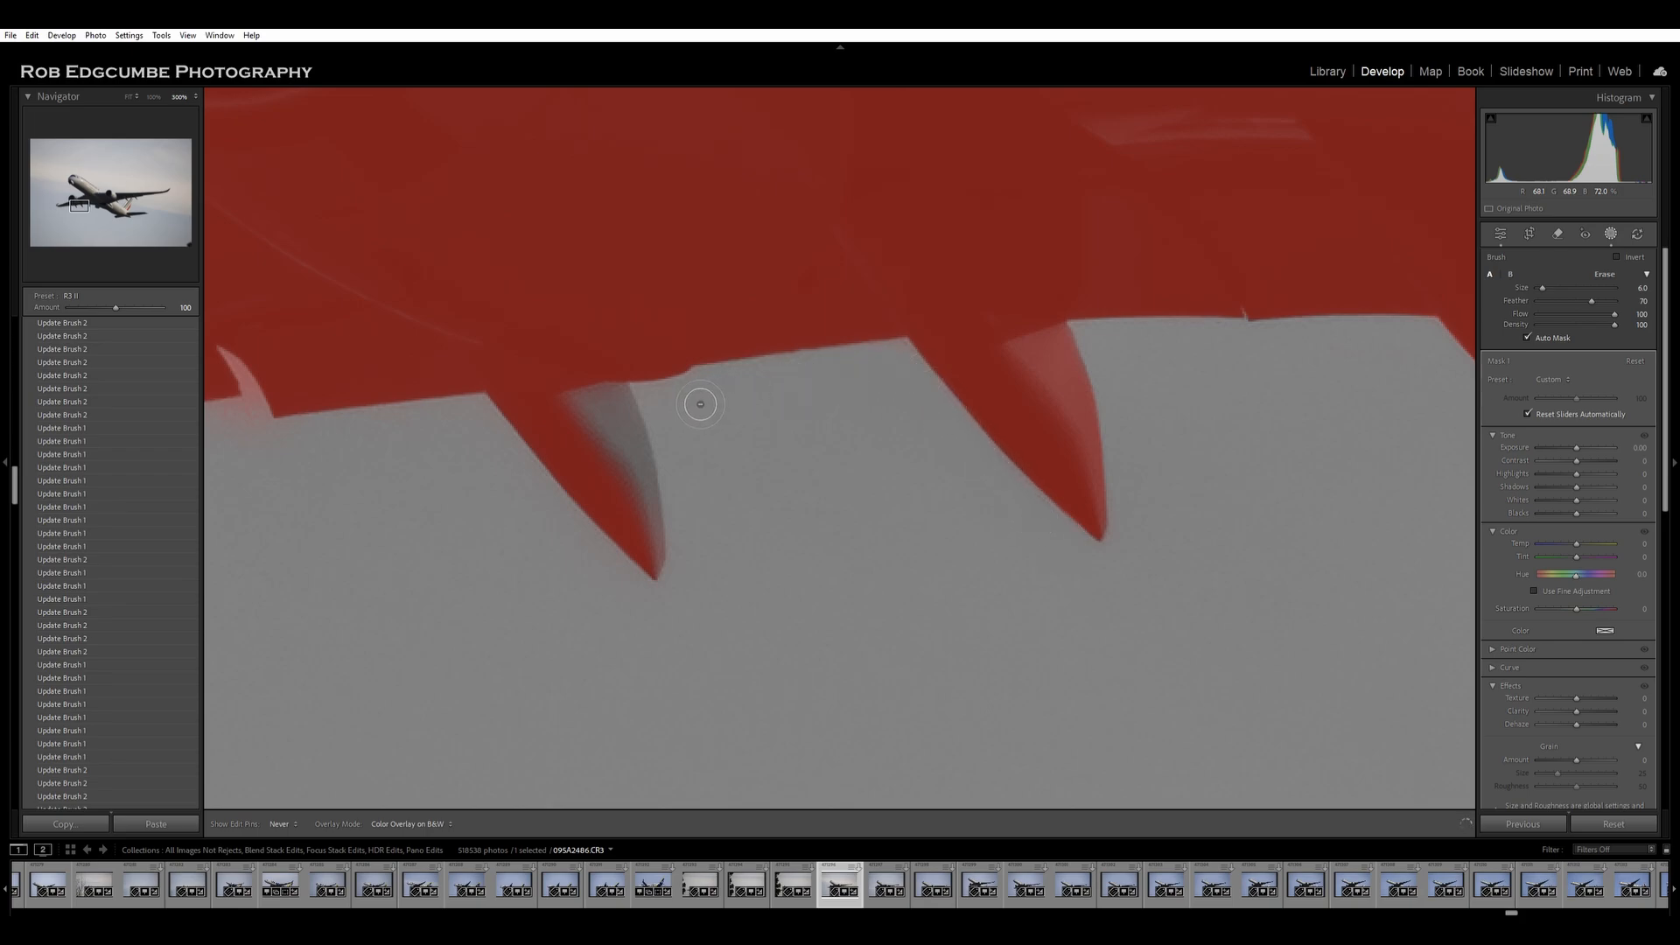
{"action": "left_click_drag", "start_coordinate": [895, 480], "coordinate": [1180, 413]}
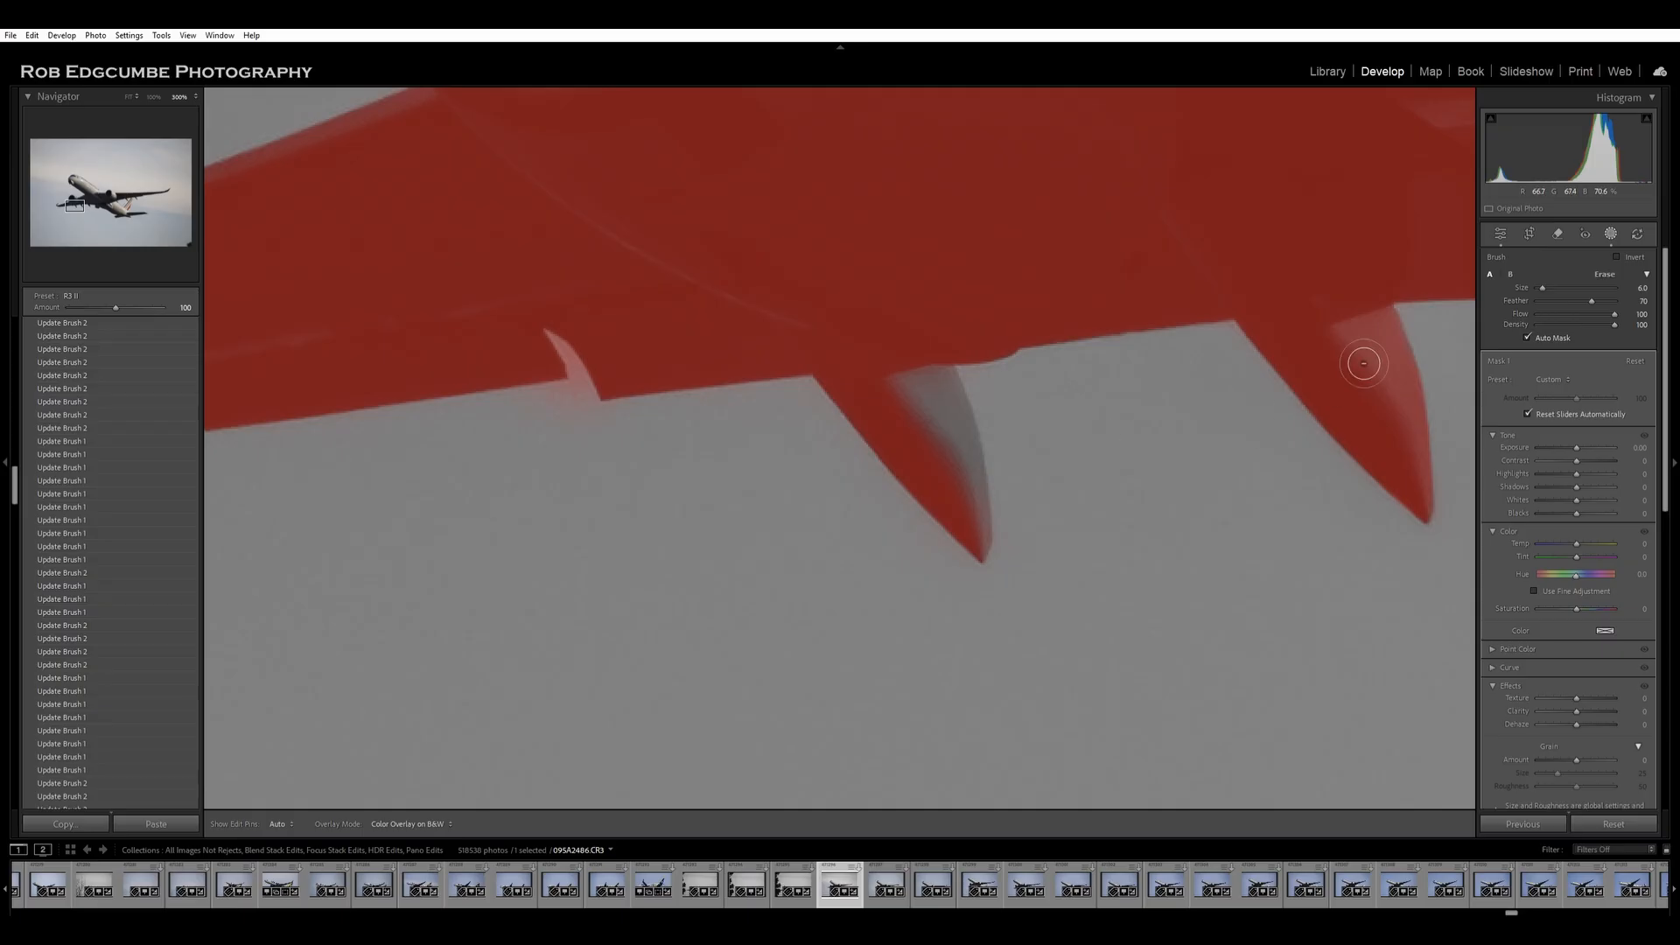
{"action": "mouse_move", "coordinate": [963, 426]}
{"action": "left_mouse_down"}
{"action": "mouse_move", "coordinate": [929, 369]}
{"action": "mouse_move", "coordinate": [960, 457]}
{"action": "mouse_move", "coordinate": [939, 369]}
{"action": "mouse_move", "coordinate": [953, 418]}
{"action": "mouse_move", "coordinate": [956, 384]}
{"action": "mouse_move", "coordinate": [983, 492]}
{"action": "mouse_move", "coordinate": [964, 436]}
{"action": "mouse_move", "coordinate": [976, 462]}
{"action": "mouse_move", "coordinate": [982, 444]}
{"action": "mouse_move", "coordinate": [994, 544]}
{"action": "mouse_move", "coordinate": [997, 507]}
{"action": "mouse_move", "coordinate": [1001, 551]}
{"action": "left_mouse_up"}
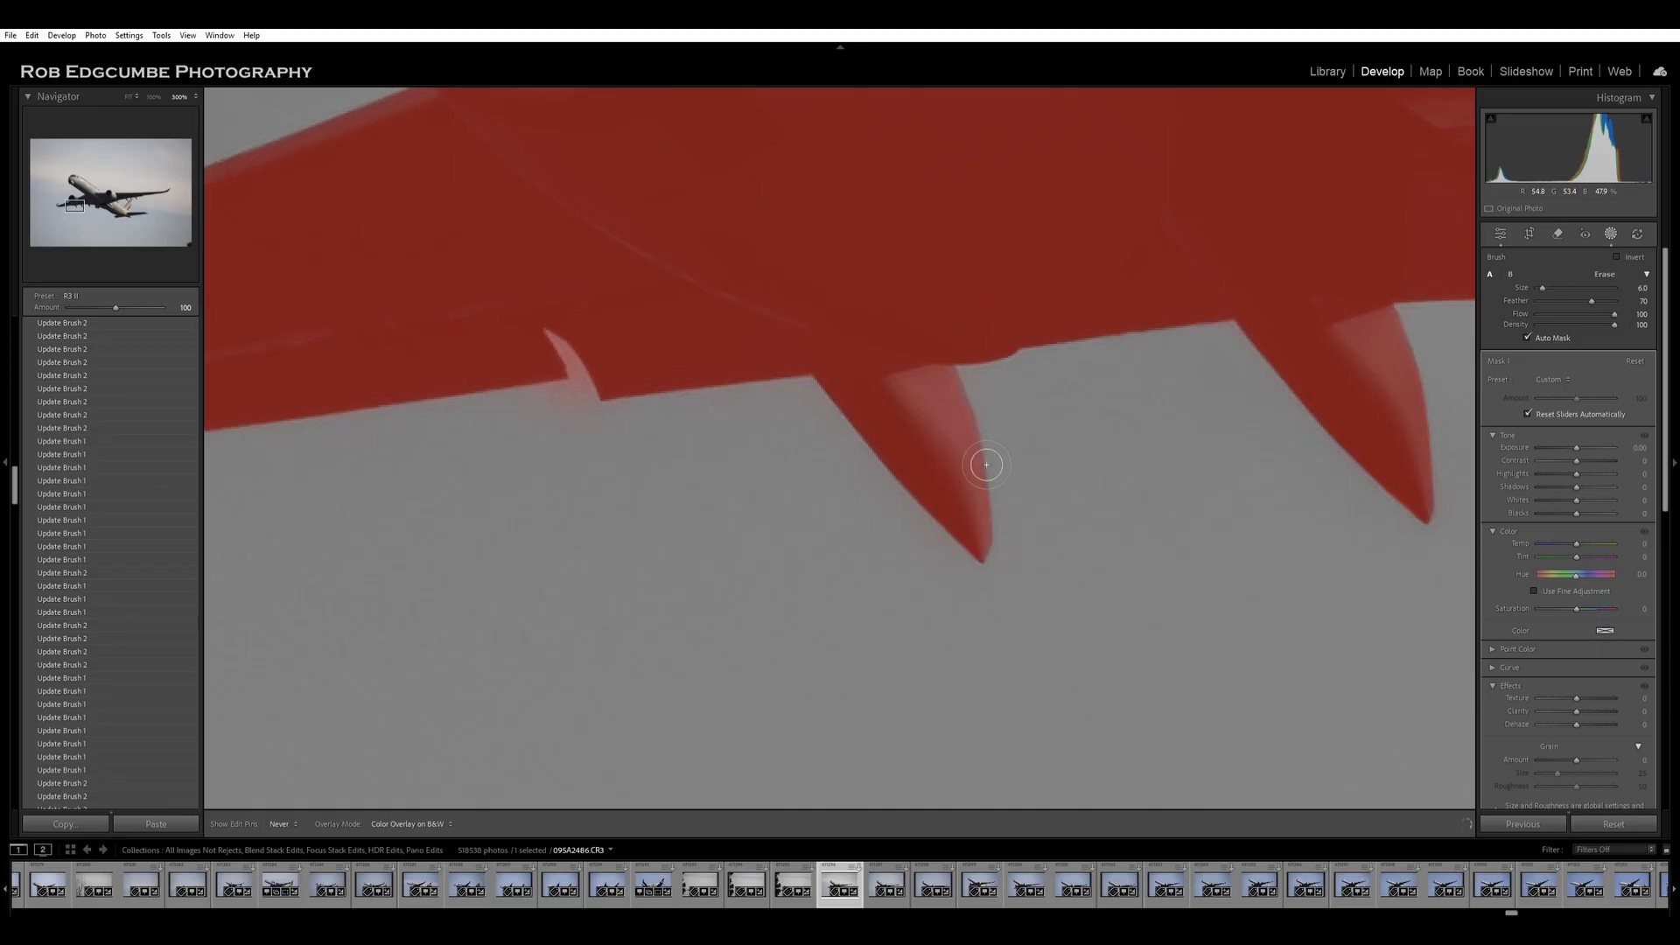
{"action": "mouse_move", "coordinate": [991, 529]}
{"action": "left_mouse_down"}
{"action": "mouse_move", "coordinate": [864, 384]}
{"action": "mouse_move", "coordinate": [823, 369]}
{"action": "mouse_move", "coordinate": [652, 378]}
{"action": "left_mouse_up"}
Clear the mask from the curved slit in the outer wing's trailing edge and refine the edges beside it.
{"action": "mouse_move", "coordinate": [1063, 364]}
{"action": "left_mouse_down"}
{"action": "mouse_move", "coordinate": [1049, 390]}
{"action": "mouse_move", "coordinate": [1132, 380]}
{"action": "left_mouse_up"}
{"action": "left_click_drag", "start_coordinate": [952, 563], "coordinate": [907, 520]}
{"action": "mouse_move", "coordinate": [1097, 487]}
{"action": "left_mouse_down"}
{"action": "mouse_move", "coordinate": [1254, 495]}
{"action": "mouse_move", "coordinate": [1192, 380]}
{"action": "left_mouse_up"}
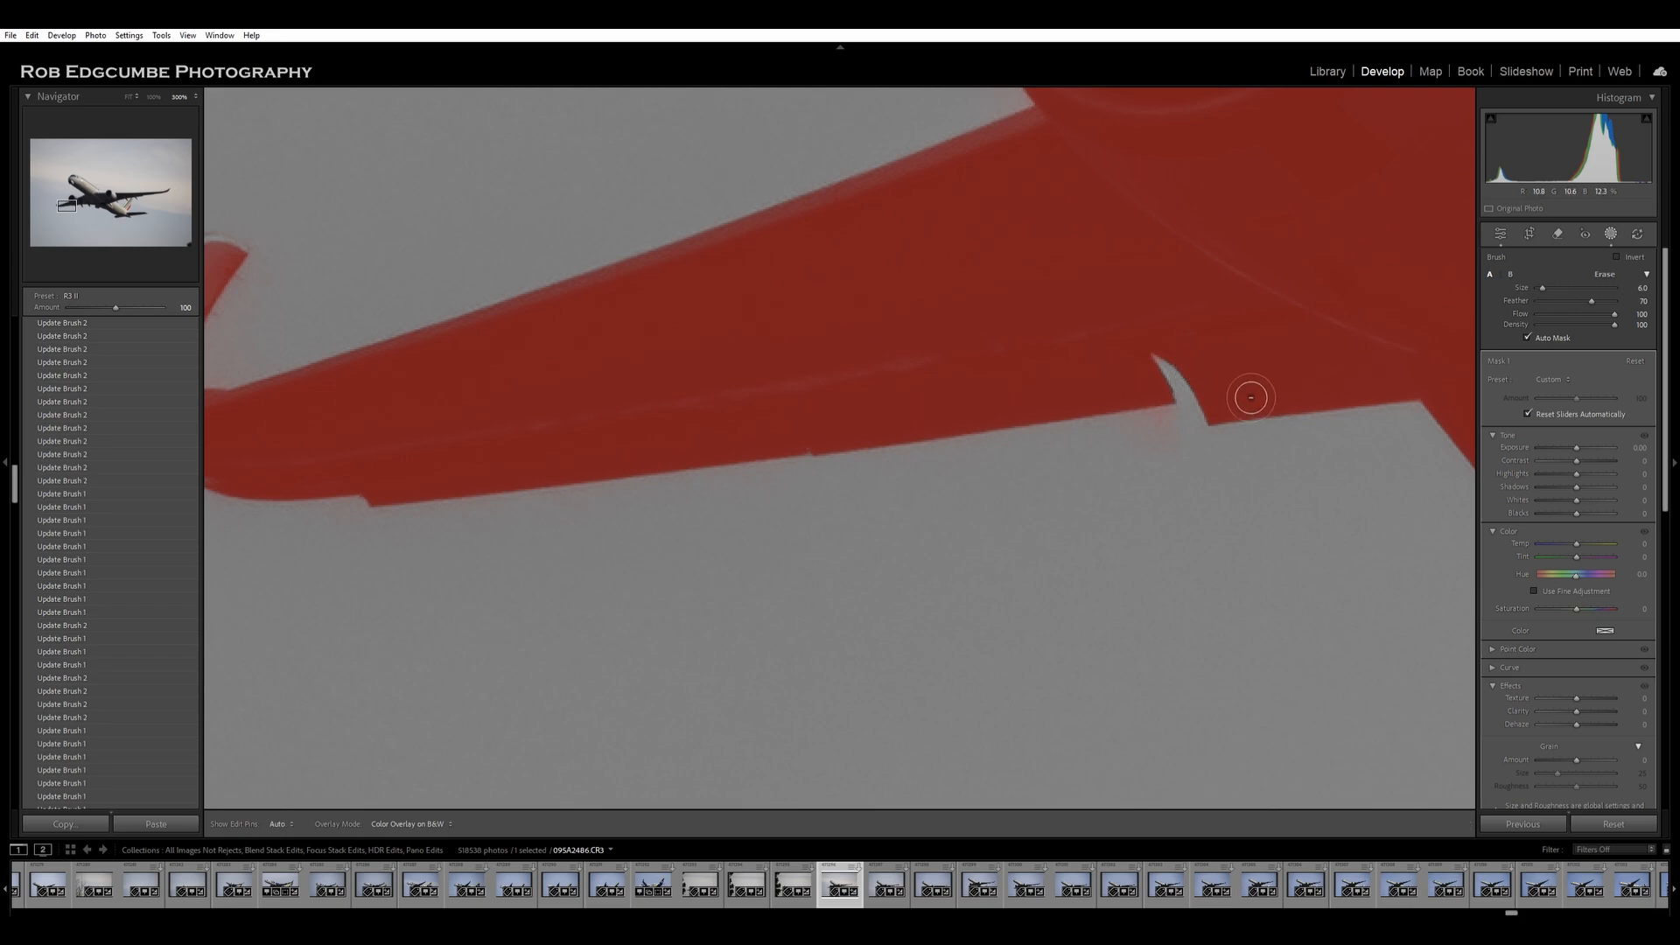
{"action": "key", "text": "alt"}
{"action": "mouse_move", "coordinate": [1235, 388]}
{"action": "left_mouse_down"}
{"action": "mouse_move", "coordinate": [1227, 372]}
{"action": "mouse_move", "coordinate": [1156, 379]}
{"action": "mouse_move", "coordinate": [1188, 438]}
{"action": "left_mouse_up"}
{"action": "left_click", "coordinate": [1399, 178]}
{"action": "mouse_move", "coordinate": [1148, 411]}
{"action": "left_mouse_down"}
{"action": "mouse_move", "coordinate": [521, 476]}
{"action": "mouse_move", "coordinate": [651, 419]}
{"action": "mouse_move", "coordinate": [1125, 338]}
{"action": "left_mouse_up"}
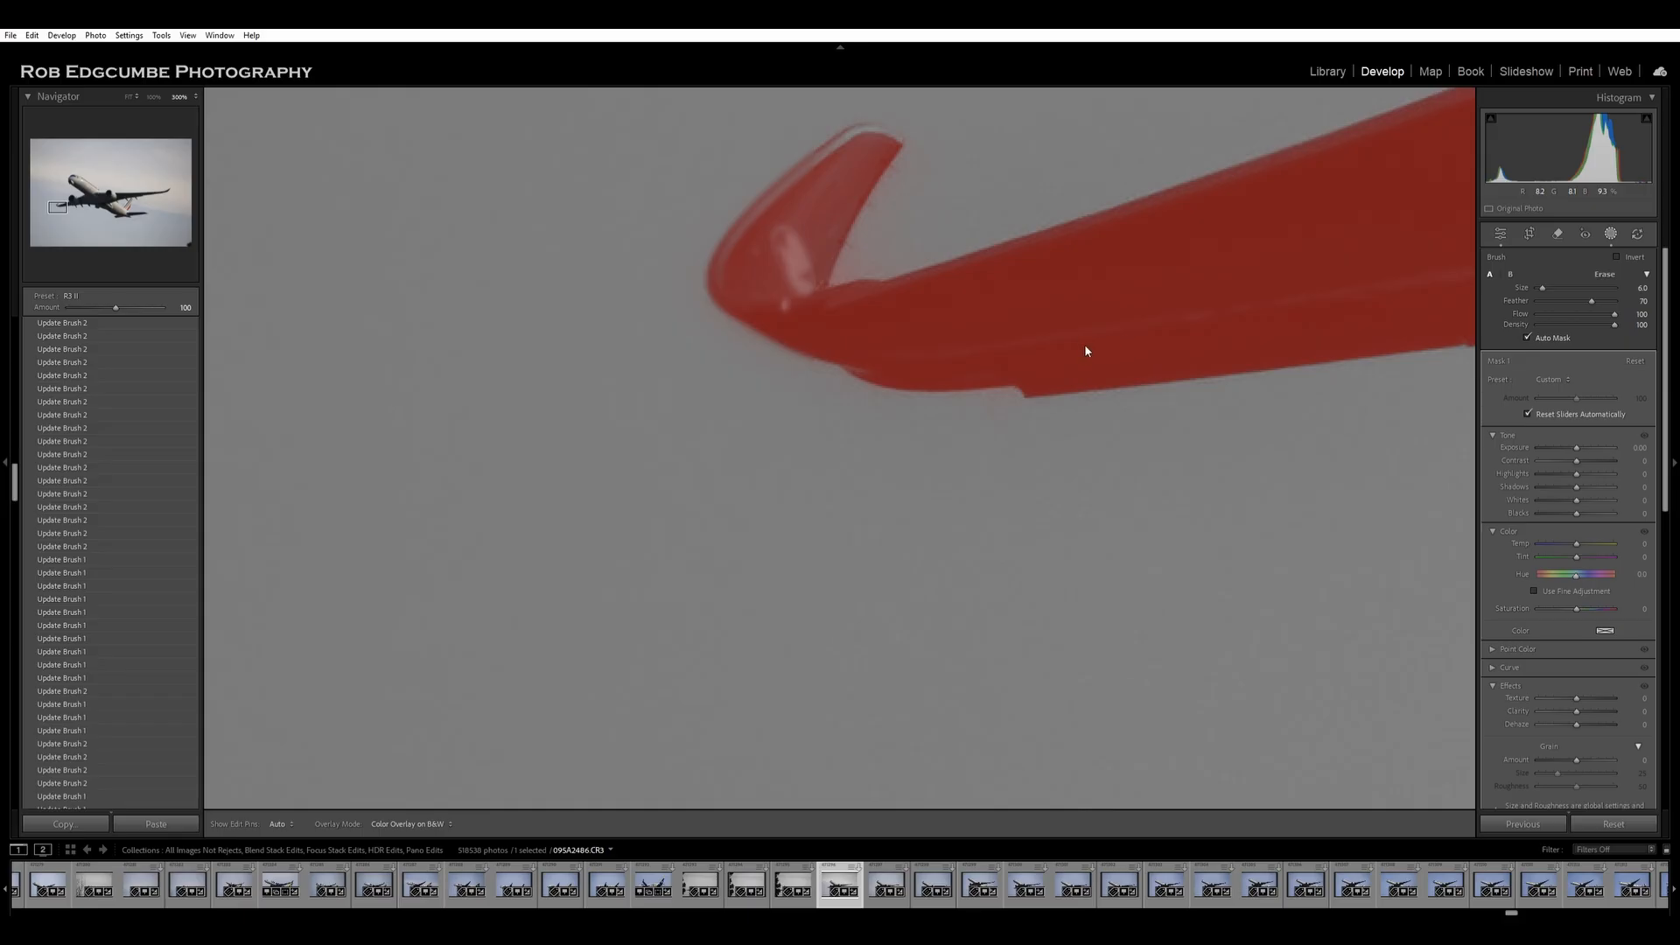
Fill the mask at the winglet's tip and erase the spill around its outer edge and the notch beside the wing.
{"action": "left_click_drag", "start_coordinate": [857, 177], "coordinate": [881, 149]}
{"action": "key", "text": "alt"}
{"action": "left_click_drag", "start_coordinate": [831, 138], "coordinate": [920, 115]}
{"action": "mouse_move", "coordinate": [852, 403]}
{"action": "left_mouse_down"}
{"action": "mouse_move", "coordinate": [718, 328]}
{"action": "mouse_move", "coordinate": [763, 361]}
{"action": "mouse_move", "coordinate": [713, 303]}
{"action": "mouse_move", "coordinate": [708, 250]}
{"action": "mouse_move", "coordinate": [788, 173]}
{"action": "mouse_move", "coordinate": [721, 264]}
{"action": "left_mouse_up"}
{"action": "mouse_move", "coordinate": [836, 139]}
{"action": "left_mouse_down"}
{"action": "mouse_move", "coordinate": [792, 182]}
{"action": "mouse_move", "coordinate": [828, 142]}
{"action": "left_mouse_up"}
{"action": "left_click_drag", "start_coordinate": [956, 152], "coordinate": [916, 218]}
{"action": "left_click_drag", "start_coordinate": [875, 277], "coordinate": [881, 228]}
{"action": "mouse_move", "coordinate": [867, 292]}
{"action": "left_mouse_down"}
{"action": "mouse_move", "coordinate": [988, 323]}
{"action": "mouse_move", "coordinate": [917, 332]}
{"action": "mouse_move", "coordinate": [885, 309]}
{"action": "mouse_move", "coordinate": [930, 315]}
{"action": "left_mouse_up"}
Refine the mask along the outer wing's leading edge from the winglet to the engine.
{"action": "mouse_move", "coordinate": [1052, 225]}
{"action": "left_mouse_down"}
{"action": "mouse_move", "coordinate": [1000, 236]}
{"action": "mouse_move", "coordinate": [1239, 167]}
{"action": "left_mouse_up"}
{"action": "left_click_drag", "start_coordinate": [967, 340], "coordinate": [750, 476]}
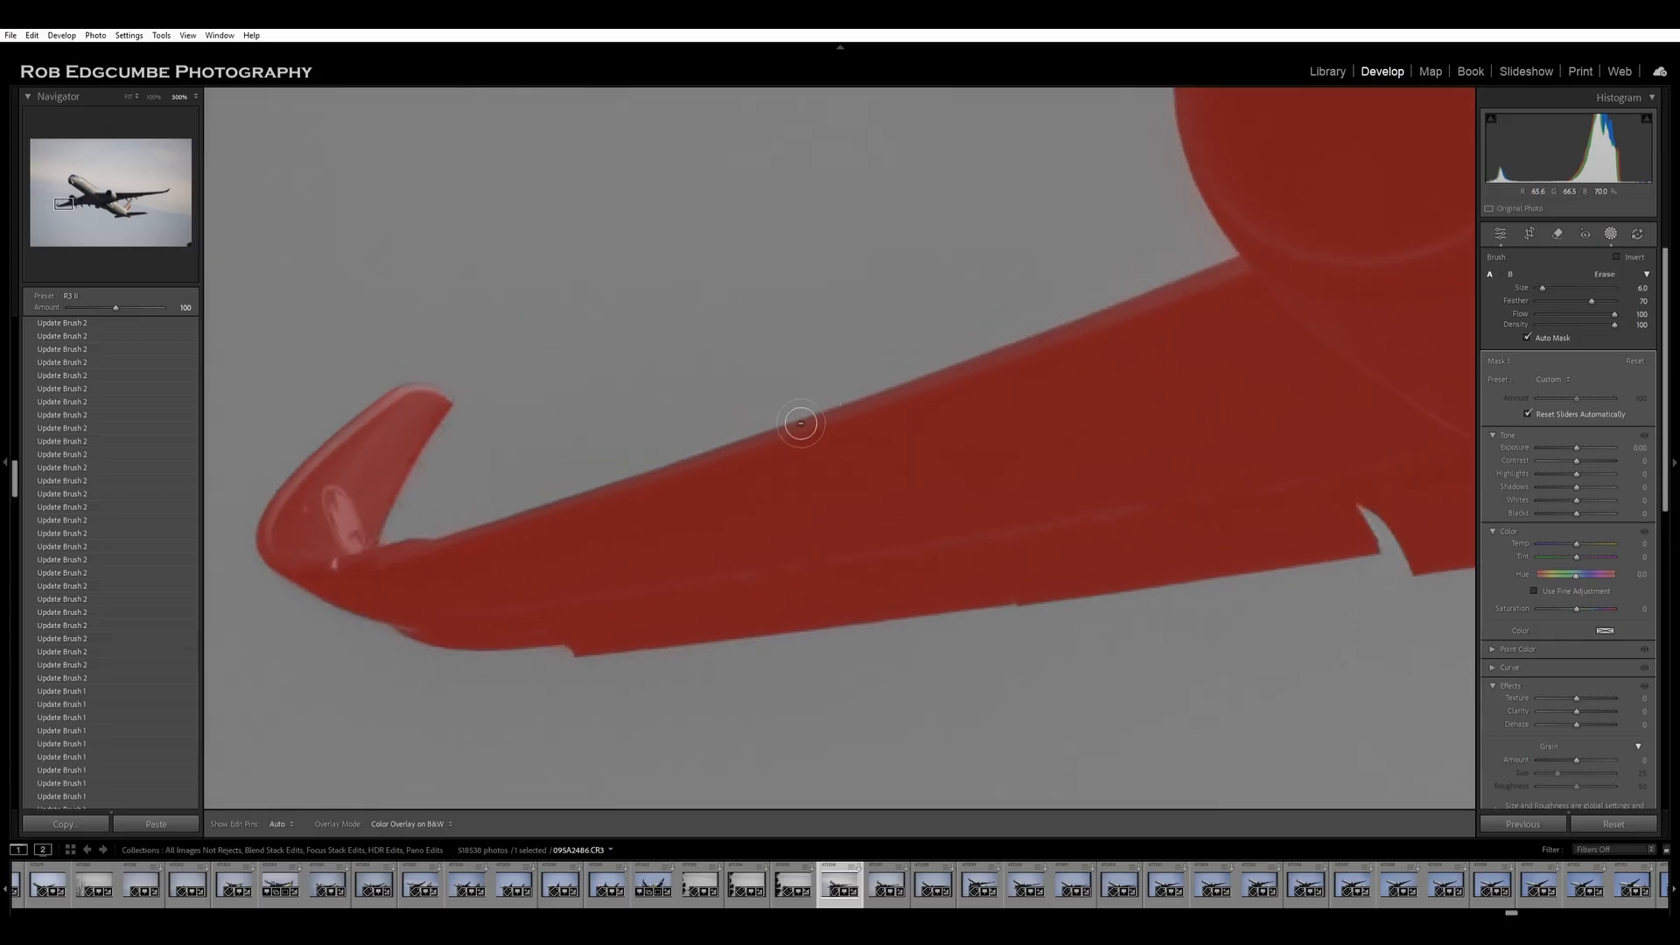
{"action": "mouse_move", "coordinate": [1233, 263]}
{"action": "left_mouse_down"}
{"action": "mouse_move", "coordinate": [1275, 291]}
{"action": "mouse_move", "coordinate": [1351, 270]}
{"action": "mouse_move", "coordinate": [478, 568]}
{"action": "mouse_move", "coordinate": [601, 527]}
{"action": "mouse_move", "coordinate": [497, 563]}
{"action": "mouse_move", "coordinate": [1012, 500]}
{"action": "mouse_move", "coordinate": [915, 602]}
{"action": "mouse_move", "coordinate": [879, 409]}
{"action": "mouse_move", "coordinate": [906, 299]}
{"action": "mouse_move", "coordinate": [980, 194]}
{"action": "mouse_move", "coordinate": [1135, 134]}
{"action": "mouse_move", "coordinate": [1217, 156]}
{"action": "mouse_move", "coordinate": [1273, 207]}
{"action": "mouse_move", "coordinate": [1354, 362]}
{"action": "mouse_move", "coordinate": [1271, 237]}
{"action": "mouse_move", "coordinate": [1315, 310]}
{"action": "mouse_move", "coordinate": [1293, 352]}
{"action": "left_mouse_up"}
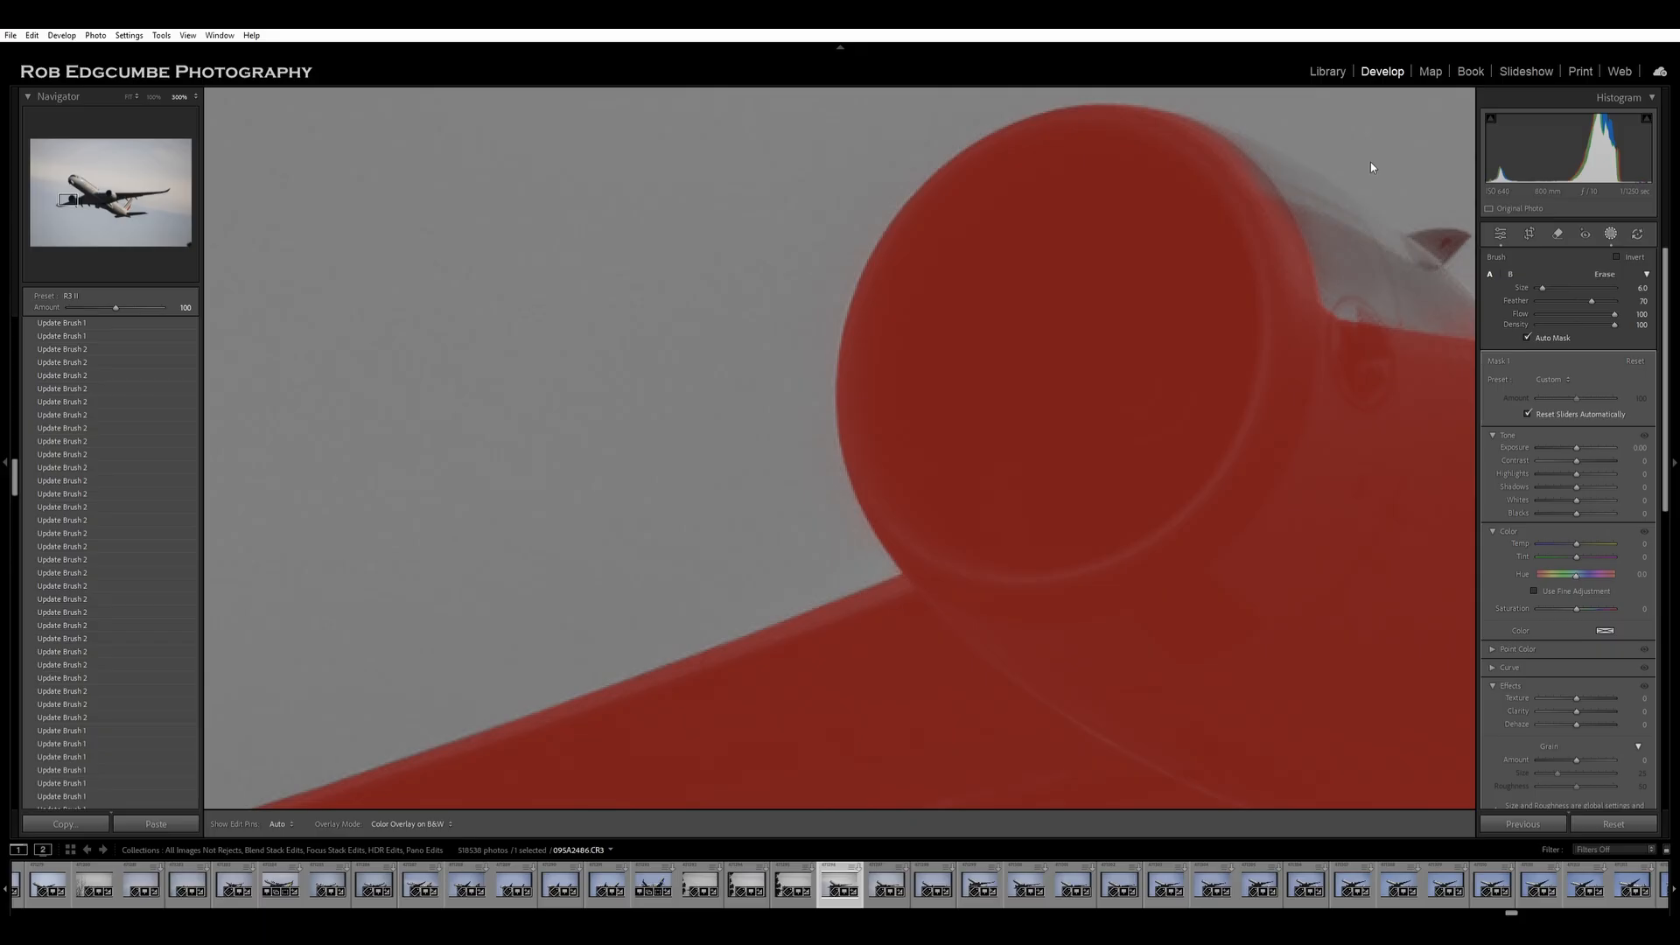
Erase the mask spill from the sky around the engine cowling's round front rim.
{"action": "mouse_move", "coordinate": [1030, 109]}
{"action": "left_mouse_down"}
{"action": "mouse_move", "coordinate": [917, 195]}
{"action": "mouse_move", "coordinate": [829, 381]}
{"action": "mouse_move", "coordinate": [898, 573]}
{"action": "mouse_move", "coordinate": [884, 577]}
{"action": "left_mouse_up"}
{"action": "left_click_drag", "start_coordinate": [1106, 233], "coordinate": [762, 432]}
{"action": "left_click_drag", "start_coordinate": [711, 341], "coordinate": [736, 312]}
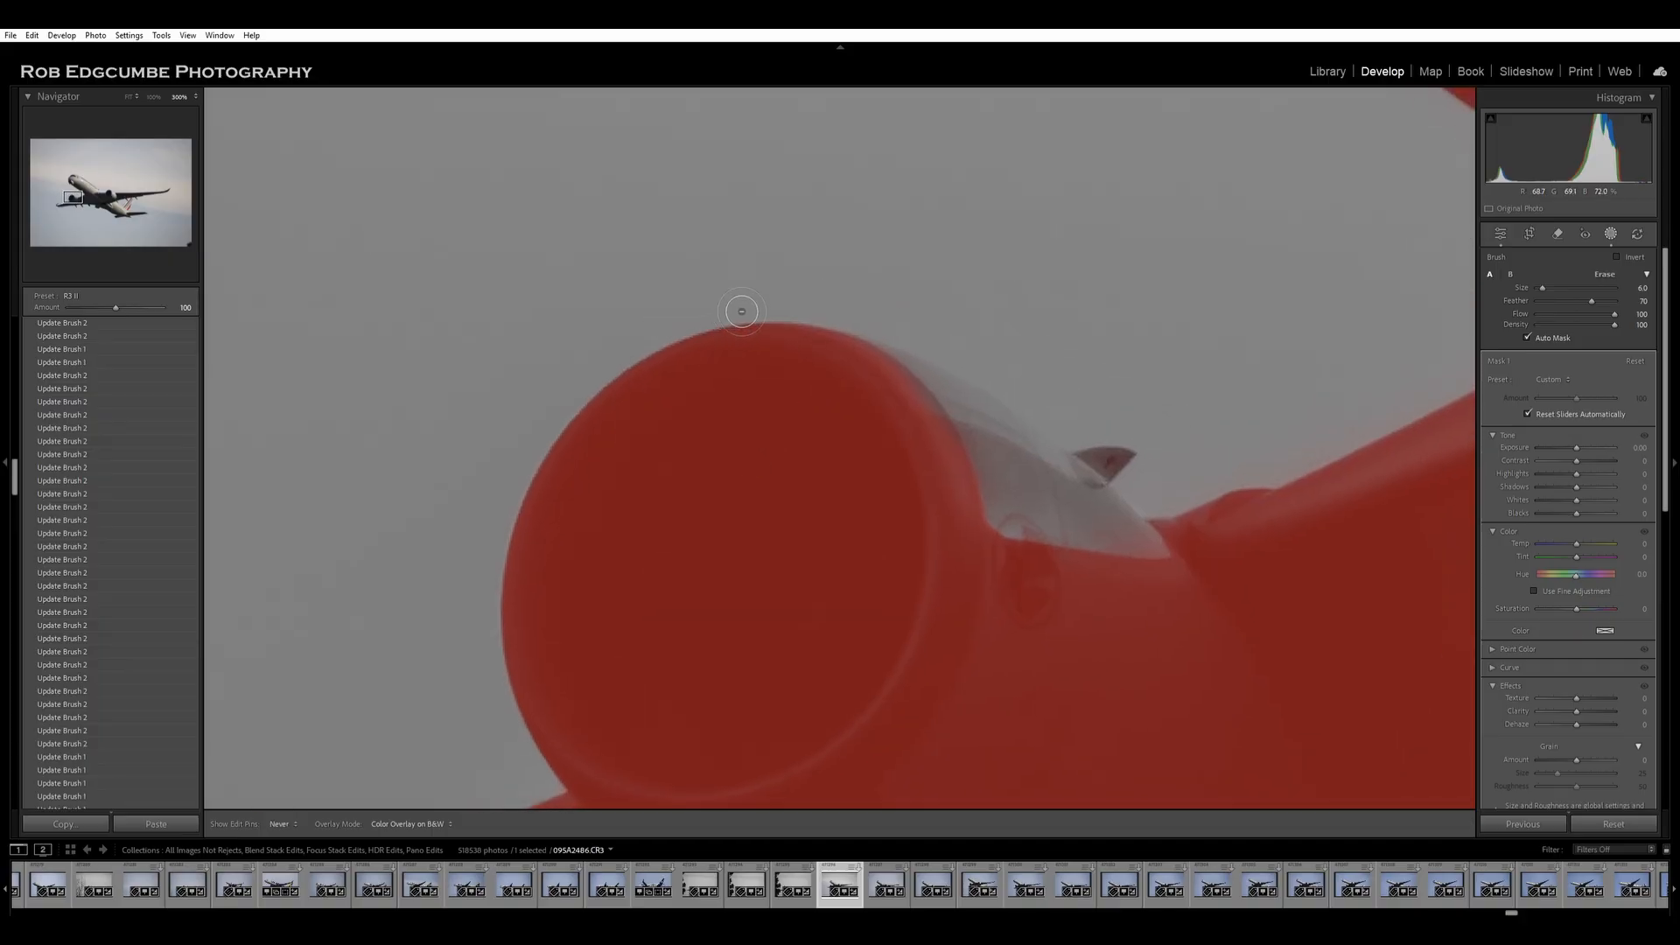
Restore the mask on the pale top of the engine nacelle and its small fin.
{"action": "mouse_move", "coordinate": [1282, 538]}
{"action": "left_mouse_down"}
{"action": "mouse_move", "coordinate": [1219, 618]}
{"action": "mouse_move", "coordinate": [1060, 531]}
{"action": "mouse_move", "coordinate": [1108, 563]}
{"action": "mouse_move", "coordinate": [1002, 460]}
{"action": "mouse_move", "coordinate": [1122, 573]}
{"action": "mouse_move", "coordinate": [967, 487]}
{"action": "mouse_move", "coordinate": [1104, 584]}
{"action": "mouse_move", "coordinate": [1075, 499]}
{"action": "mouse_move", "coordinate": [1191, 582]}
{"action": "mouse_move", "coordinate": [1101, 485]}
{"action": "mouse_move", "coordinate": [1091, 554]}
{"action": "mouse_move", "coordinate": [1089, 508]}
{"action": "mouse_move", "coordinate": [975, 432]}
{"action": "mouse_move", "coordinate": [1048, 484]}
{"action": "mouse_move", "coordinate": [1013, 455]}
{"action": "left_mouse_up"}
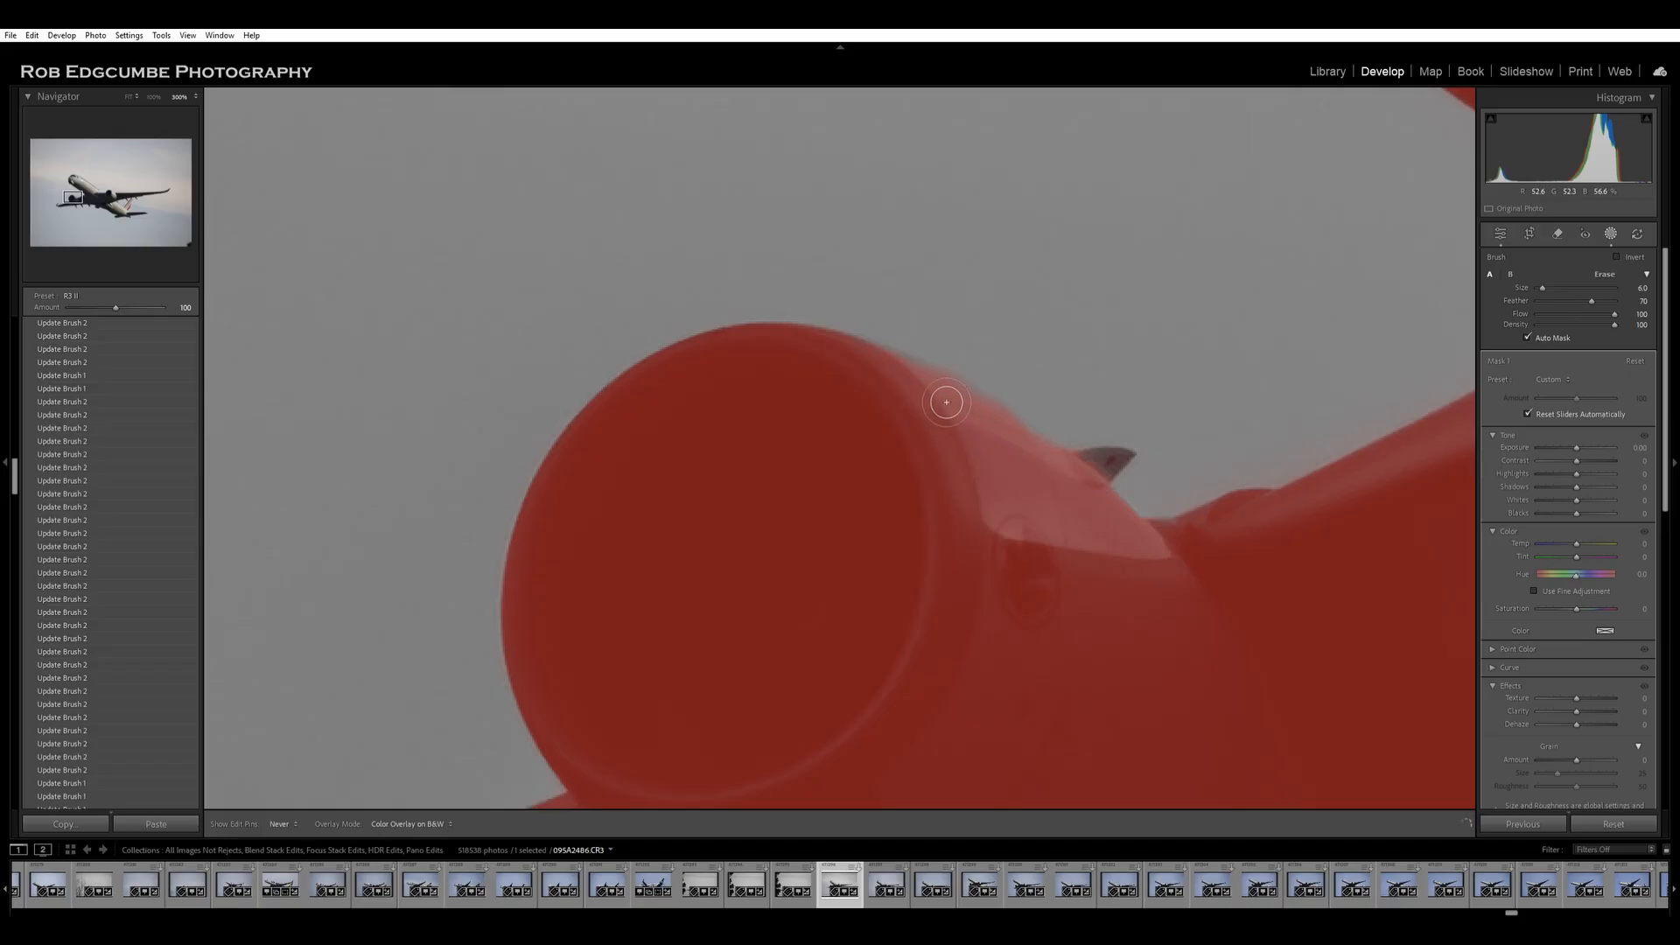
{"action": "key", "text": "h"}
{"action": "key", "text": "h"}
{"action": "key", "text": "h"}
Erase the mask spill from the sky between the engine nacelle and the inner wing's leading edge.
{"action": "key", "text": "alt"}
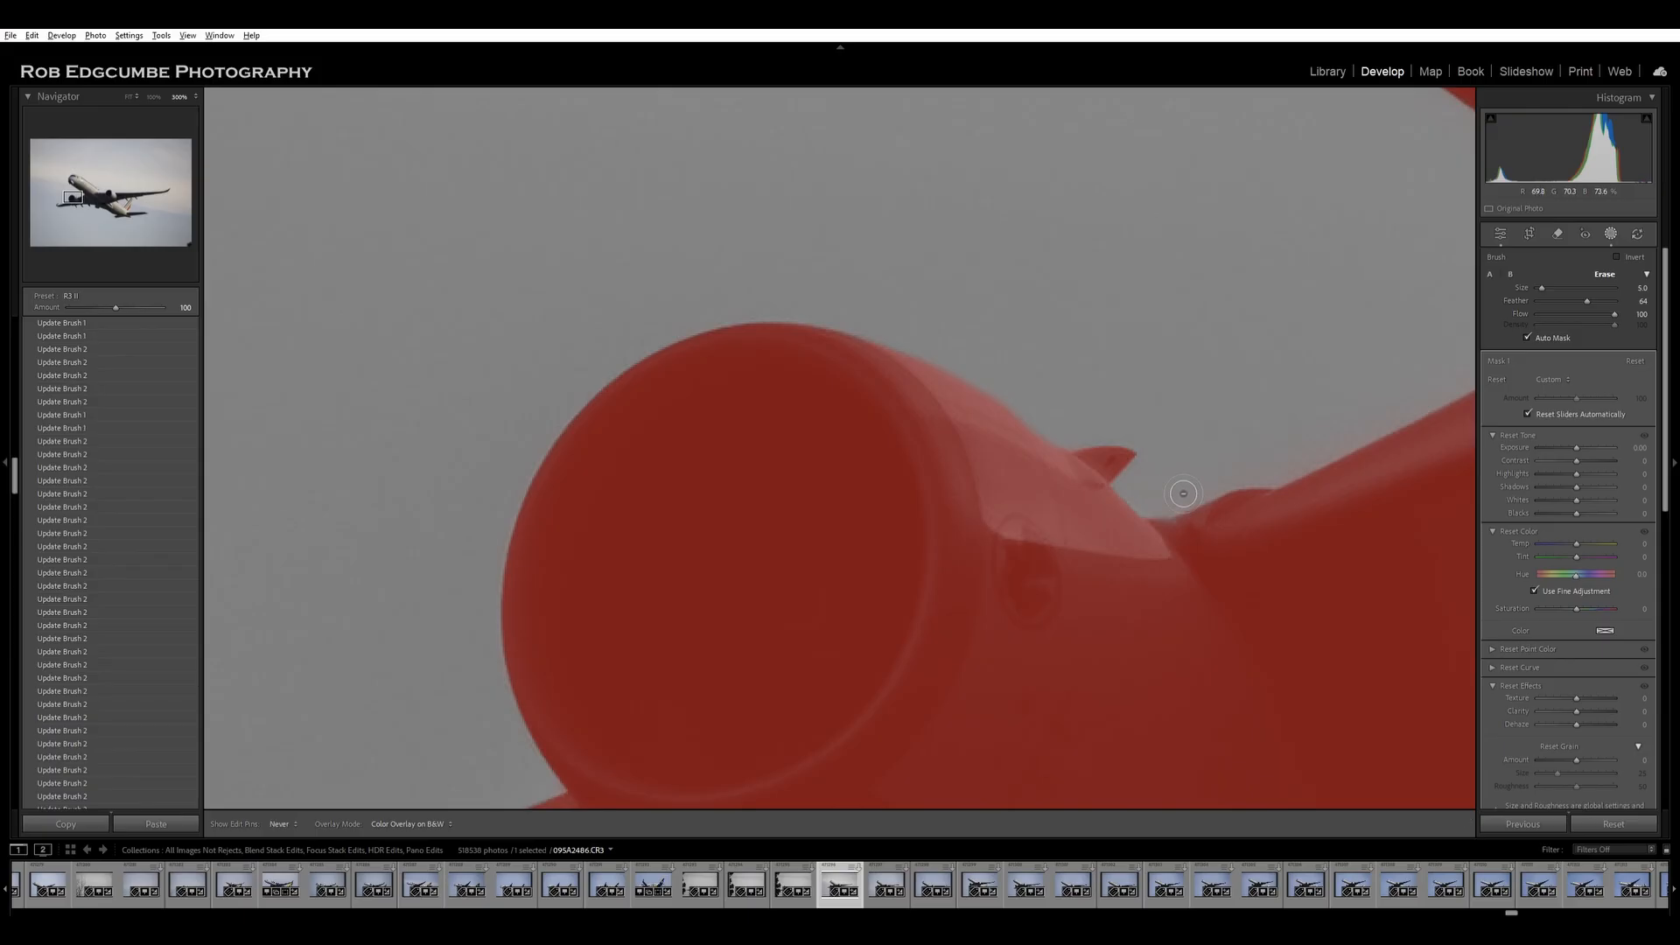
{"action": "mouse_move", "coordinate": [1239, 542]}
{"action": "left_mouse_down"}
{"action": "mouse_move", "coordinate": [1255, 540]}
{"action": "mouse_move", "coordinate": [1235, 533]}
{"action": "mouse_move", "coordinate": [1190, 566]}
{"action": "mouse_move", "coordinate": [1290, 527]}
{"action": "mouse_move", "coordinate": [1225, 551]}
{"action": "left_mouse_up"}
{"action": "left_click_drag", "start_coordinate": [1331, 473], "coordinate": [782, 619]}
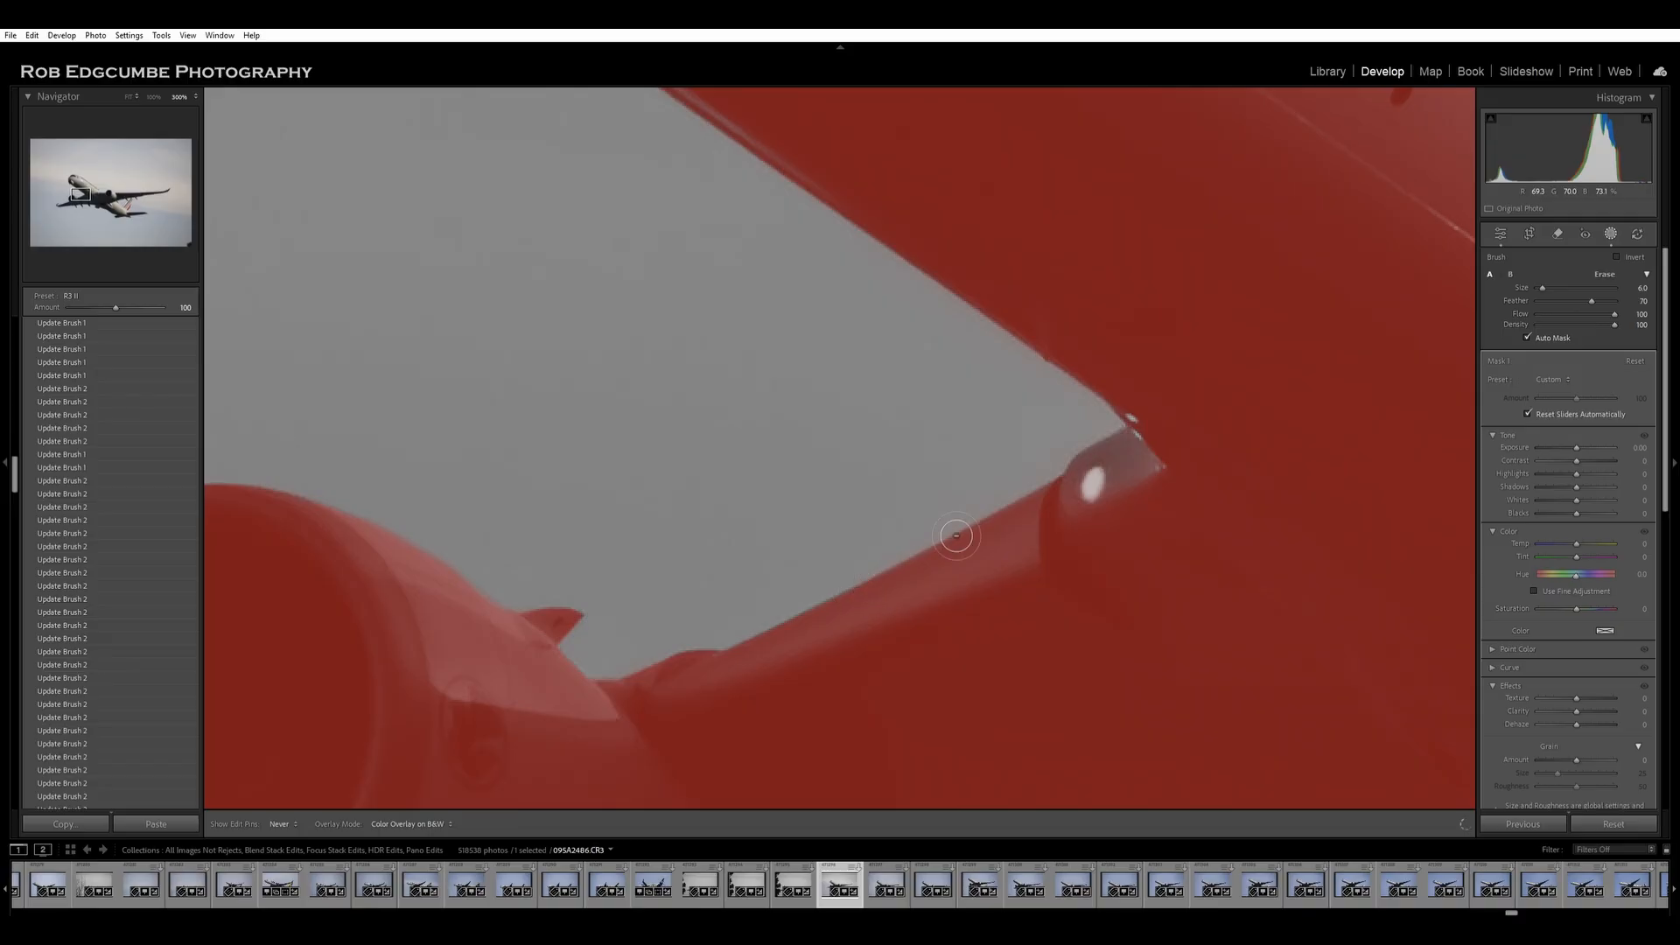
Restore the mask on the bright wing-root fairing and along the adjoining lower edge of the fuselage.
{"action": "left_click_drag", "start_coordinate": [1105, 447], "coordinate": [1121, 428]}
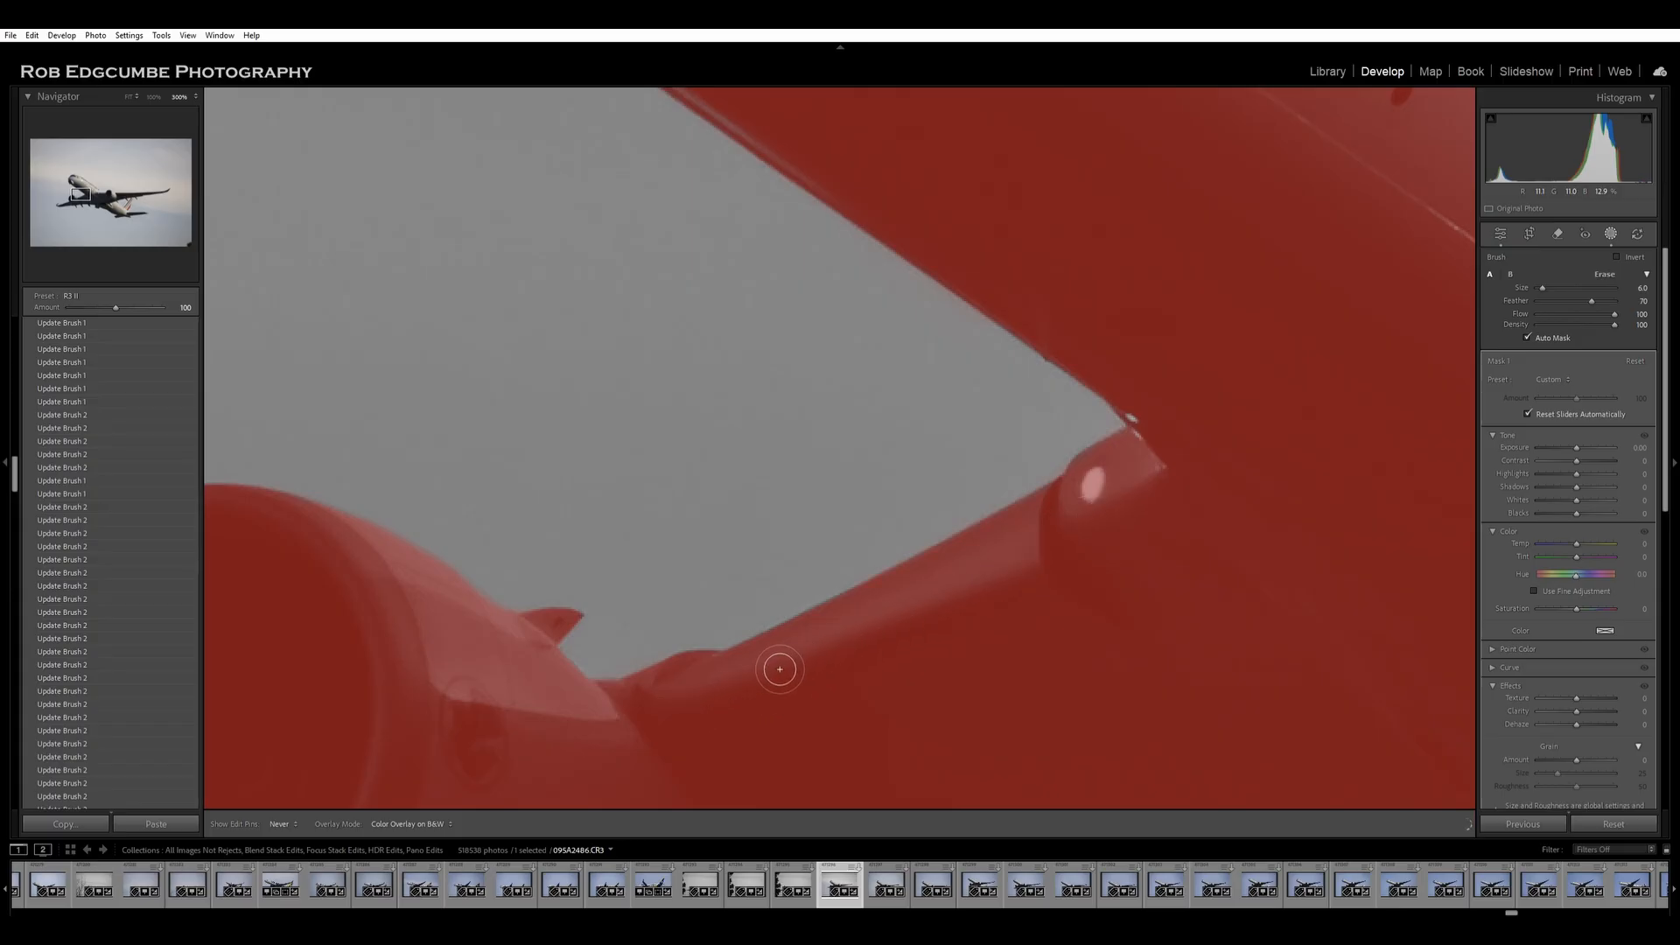
{"action": "left_click_drag", "start_coordinate": [1149, 481], "coordinate": [1170, 476]}
{"action": "left_click_drag", "start_coordinate": [1178, 402], "coordinate": [1196, 396]}
{"action": "mouse_move", "coordinate": [959, 316]}
{"action": "left_mouse_down"}
{"action": "mouse_move", "coordinate": [1053, 554]}
{"action": "mouse_move", "coordinate": [1118, 655]}
{"action": "left_mouse_up"}
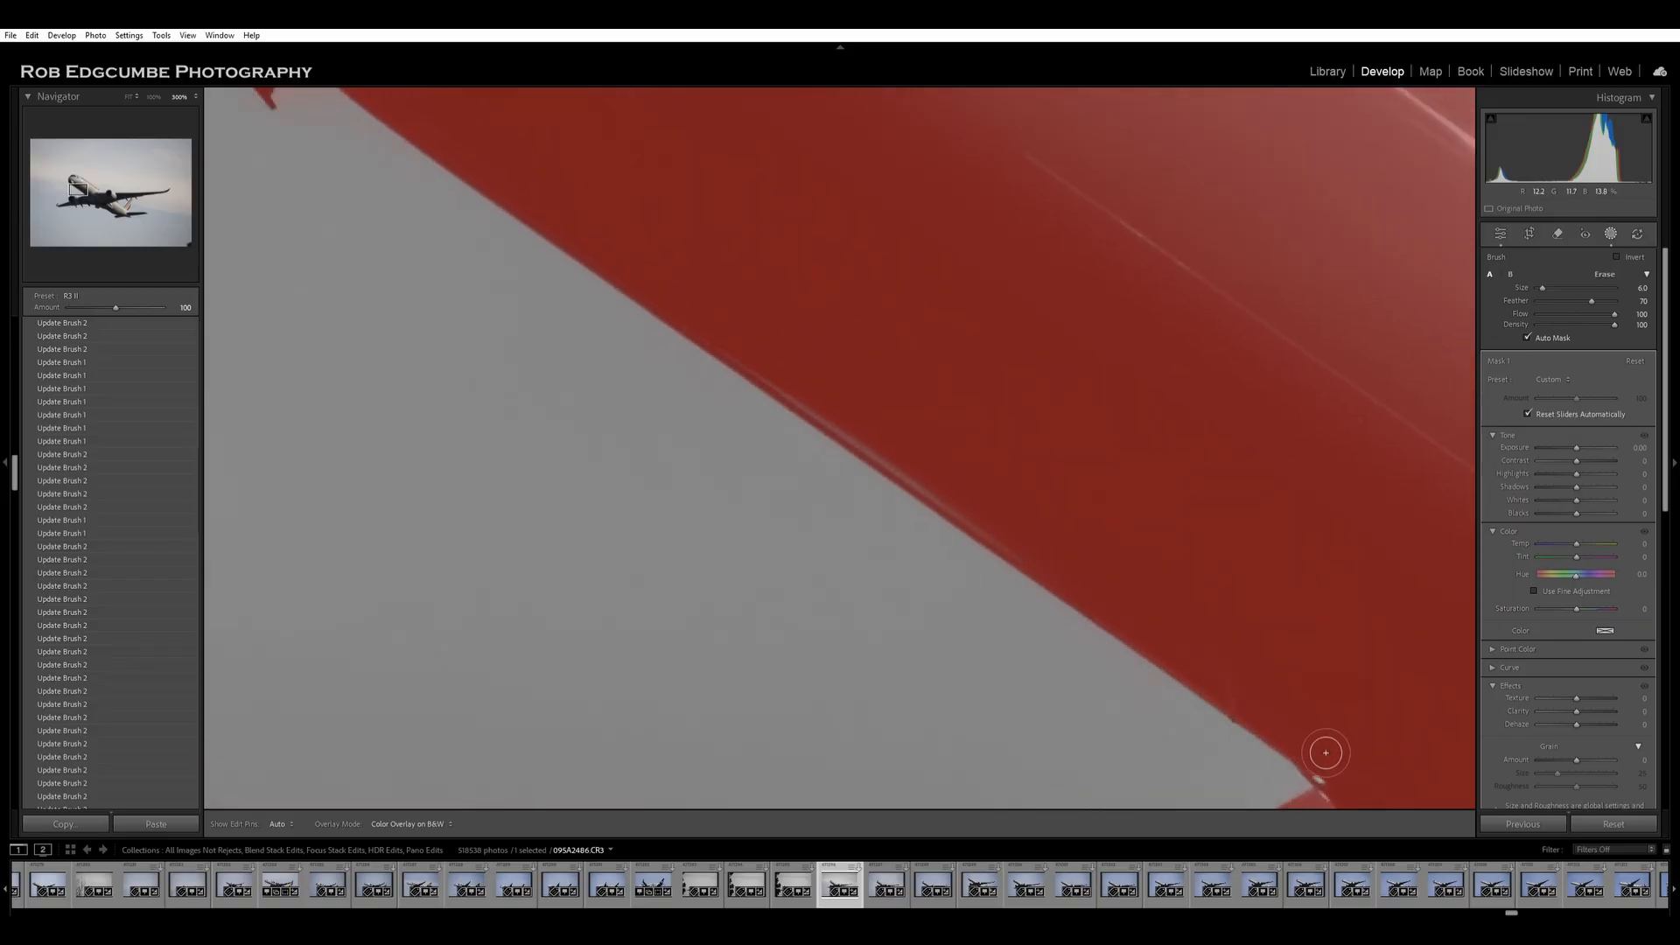
{"action": "left_click_drag", "start_coordinate": [1334, 752], "coordinate": [1324, 765]}
Refine the mask around the pointed door under the nose, erasing the spill from the sky in its notch and along its front edge.
{"action": "left_click_drag", "start_coordinate": [451, 158], "coordinate": [1003, 637]}
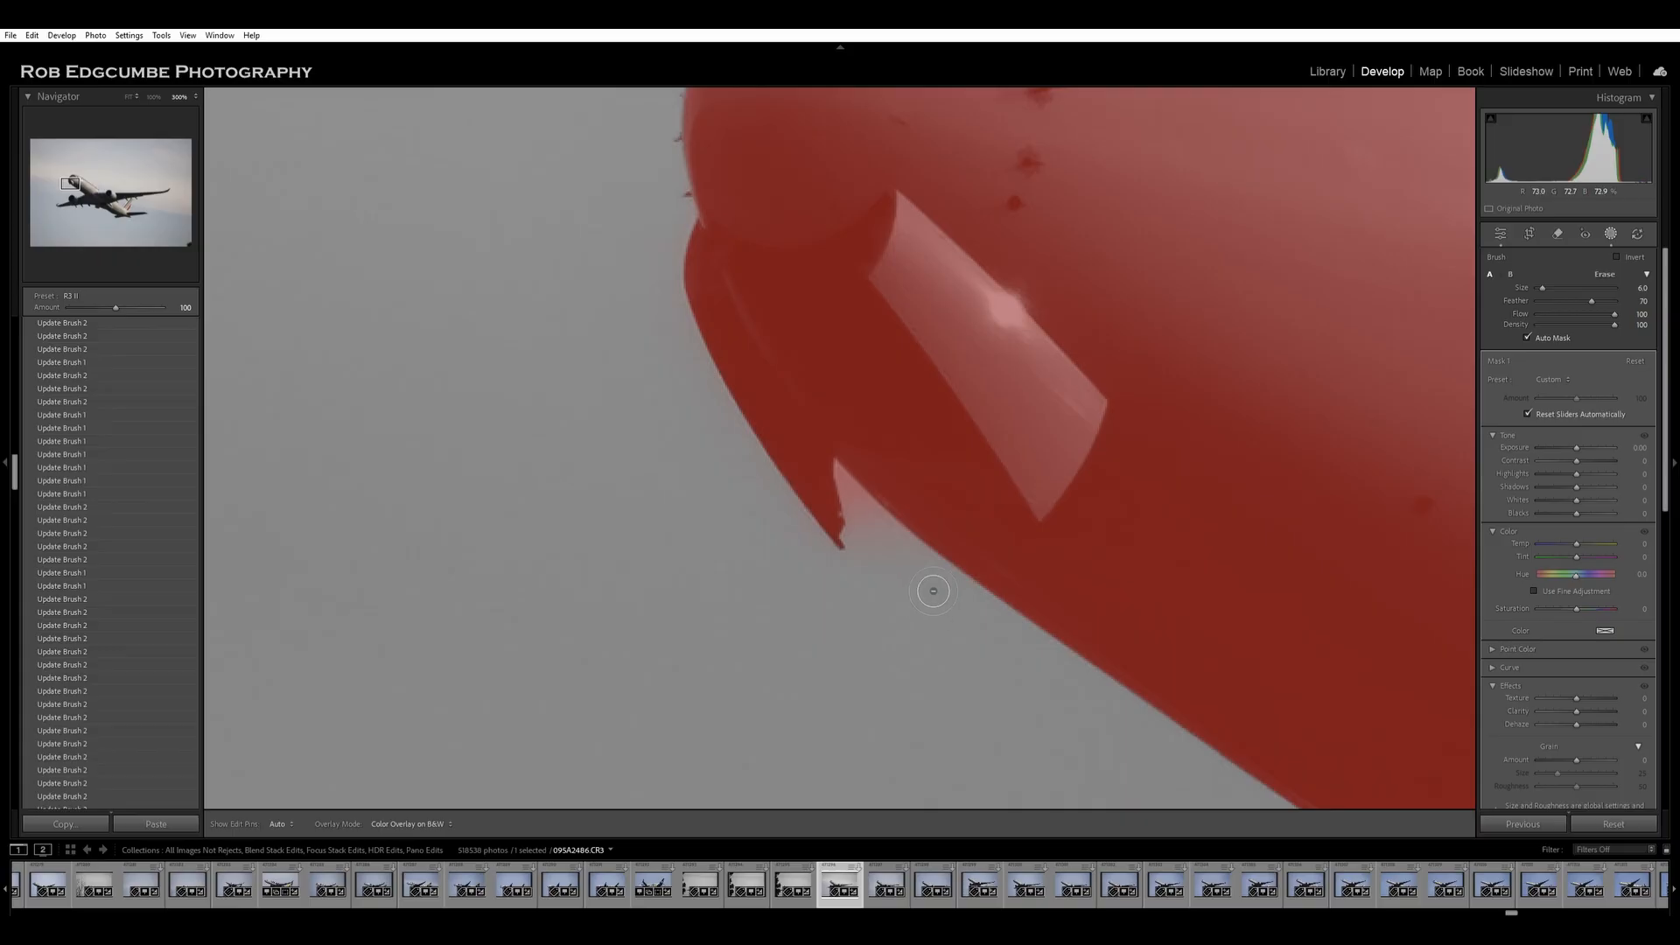
{"action": "left_click_drag", "start_coordinate": [889, 552], "coordinate": [870, 484]}
{"action": "key", "text": "alt"}
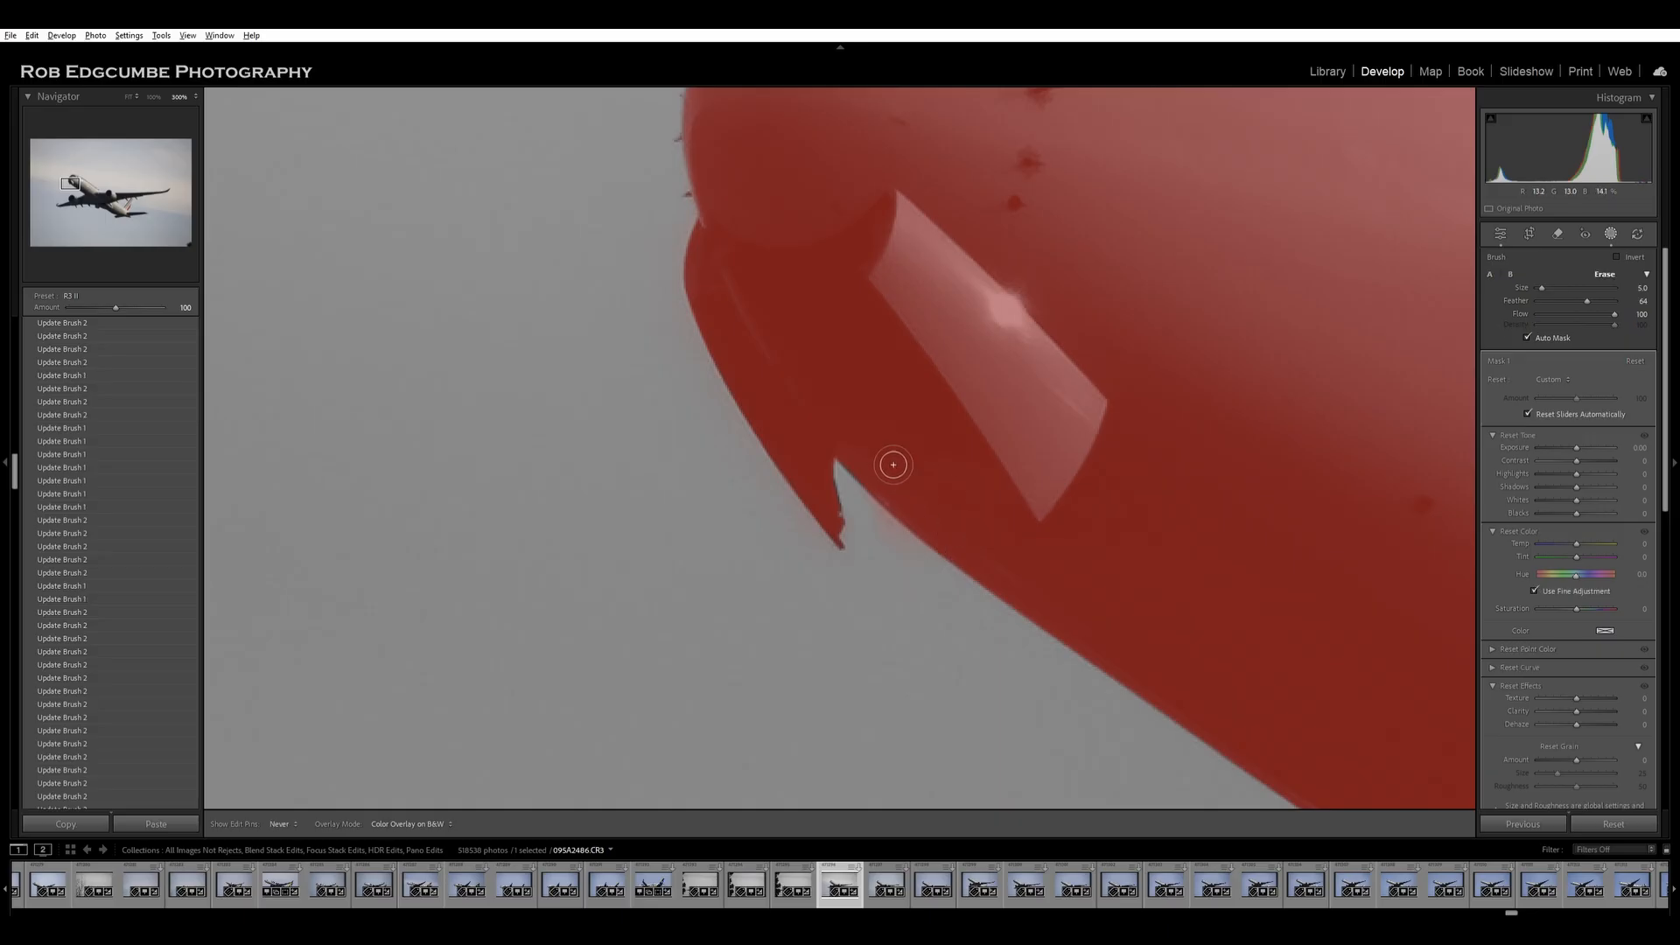
{"action": "left_click_drag", "start_coordinate": [837, 455], "coordinate": [843, 509]}
{"action": "mouse_move", "coordinate": [698, 317]}
{"action": "left_mouse_down"}
{"action": "mouse_move", "coordinate": [784, 581]}
{"action": "mouse_move", "coordinate": [756, 401]}
{"action": "left_mouse_up"}
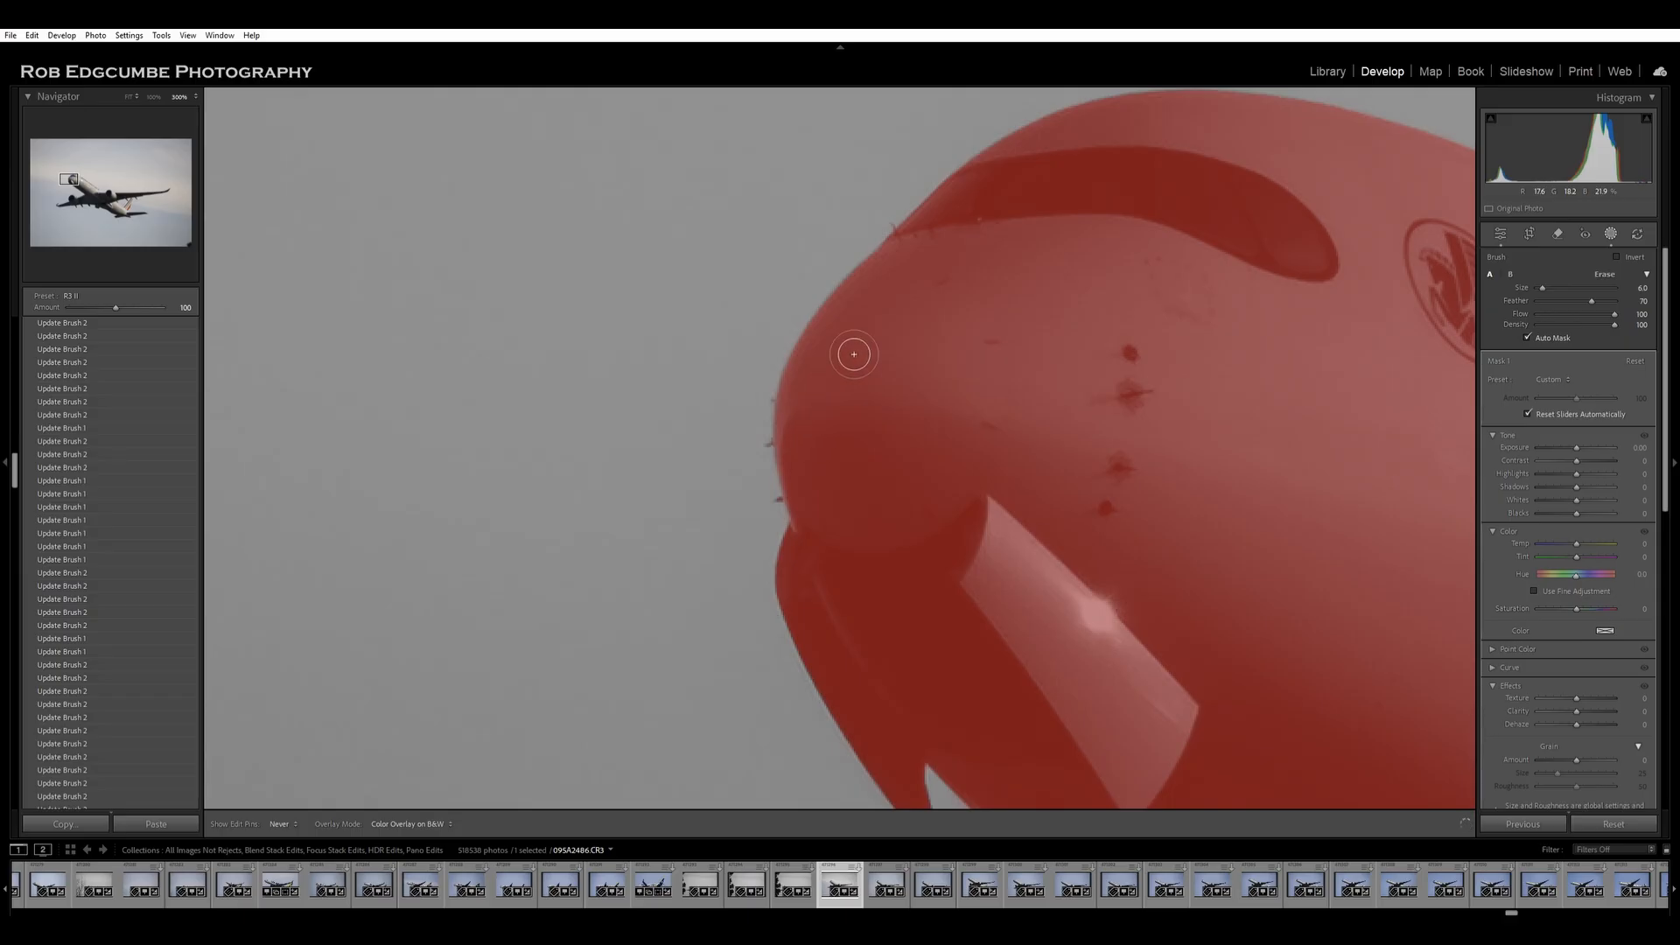
{"action": "mouse_move", "coordinate": [825, 514]}
{"action": "left_mouse_down"}
{"action": "mouse_move", "coordinate": [845, 574]}
{"action": "mouse_move", "coordinate": [842, 554]}
{"action": "mouse_move", "coordinate": [834, 622]}
{"action": "left_mouse_up"}
{"action": "left_click_drag", "start_coordinate": [1121, 292], "coordinate": [854, 472]}
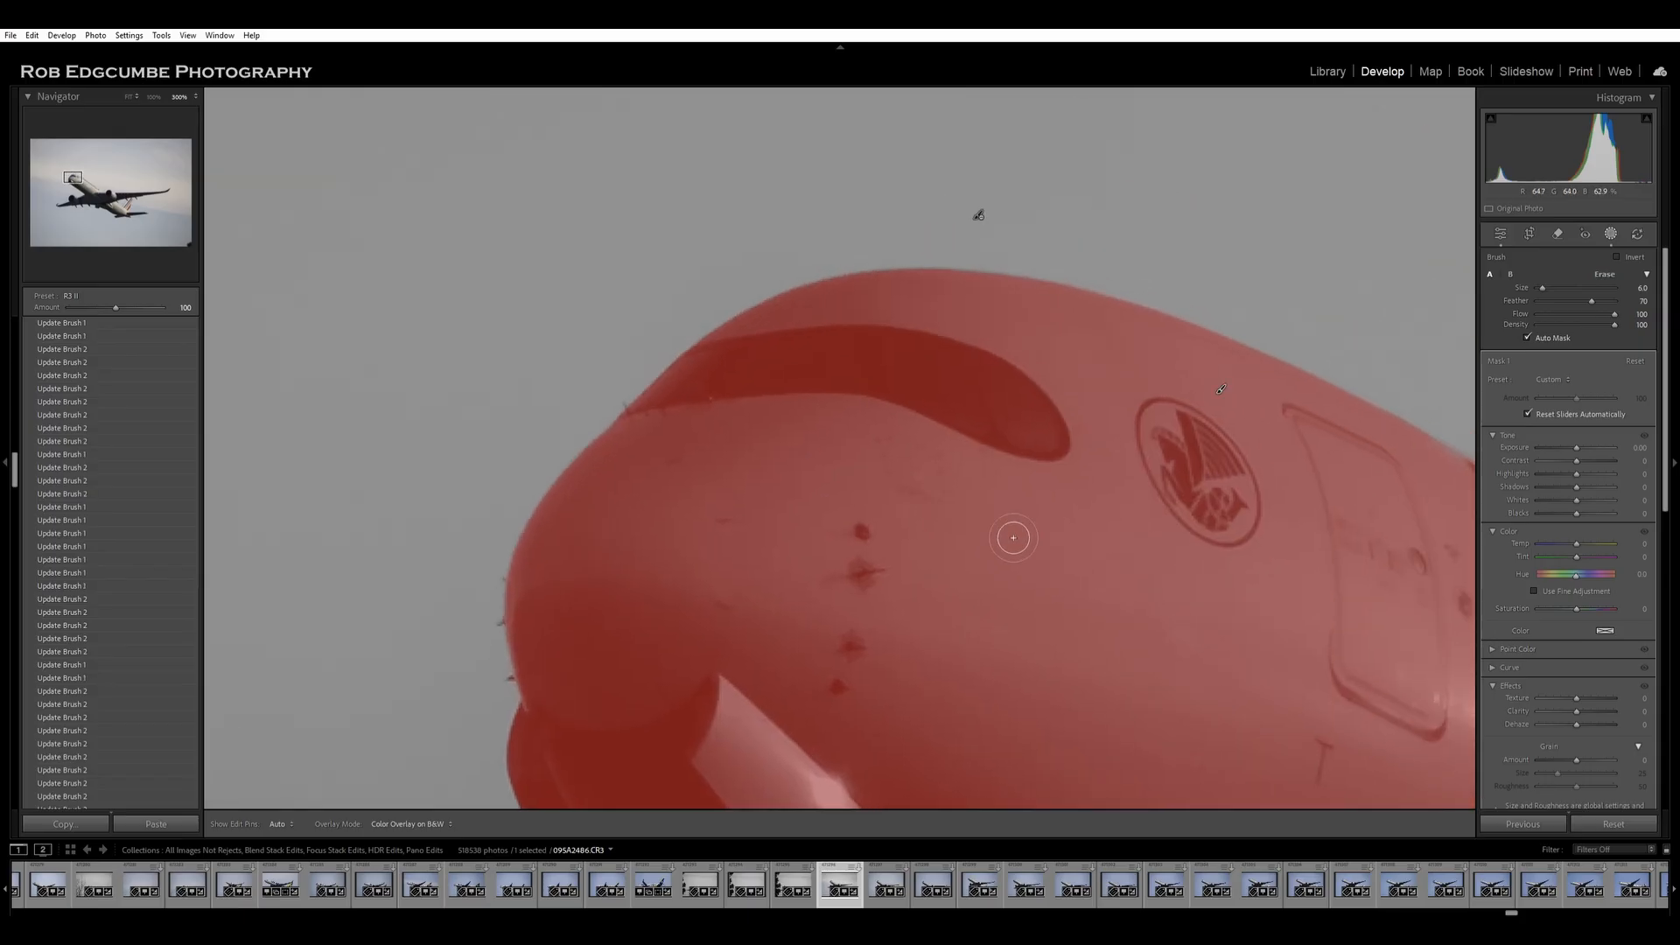
Invert the mask so that it covers the sky instead of the airliner.
{"action": "left_click_drag", "start_coordinate": [1357, 546], "coordinate": [974, 387]}
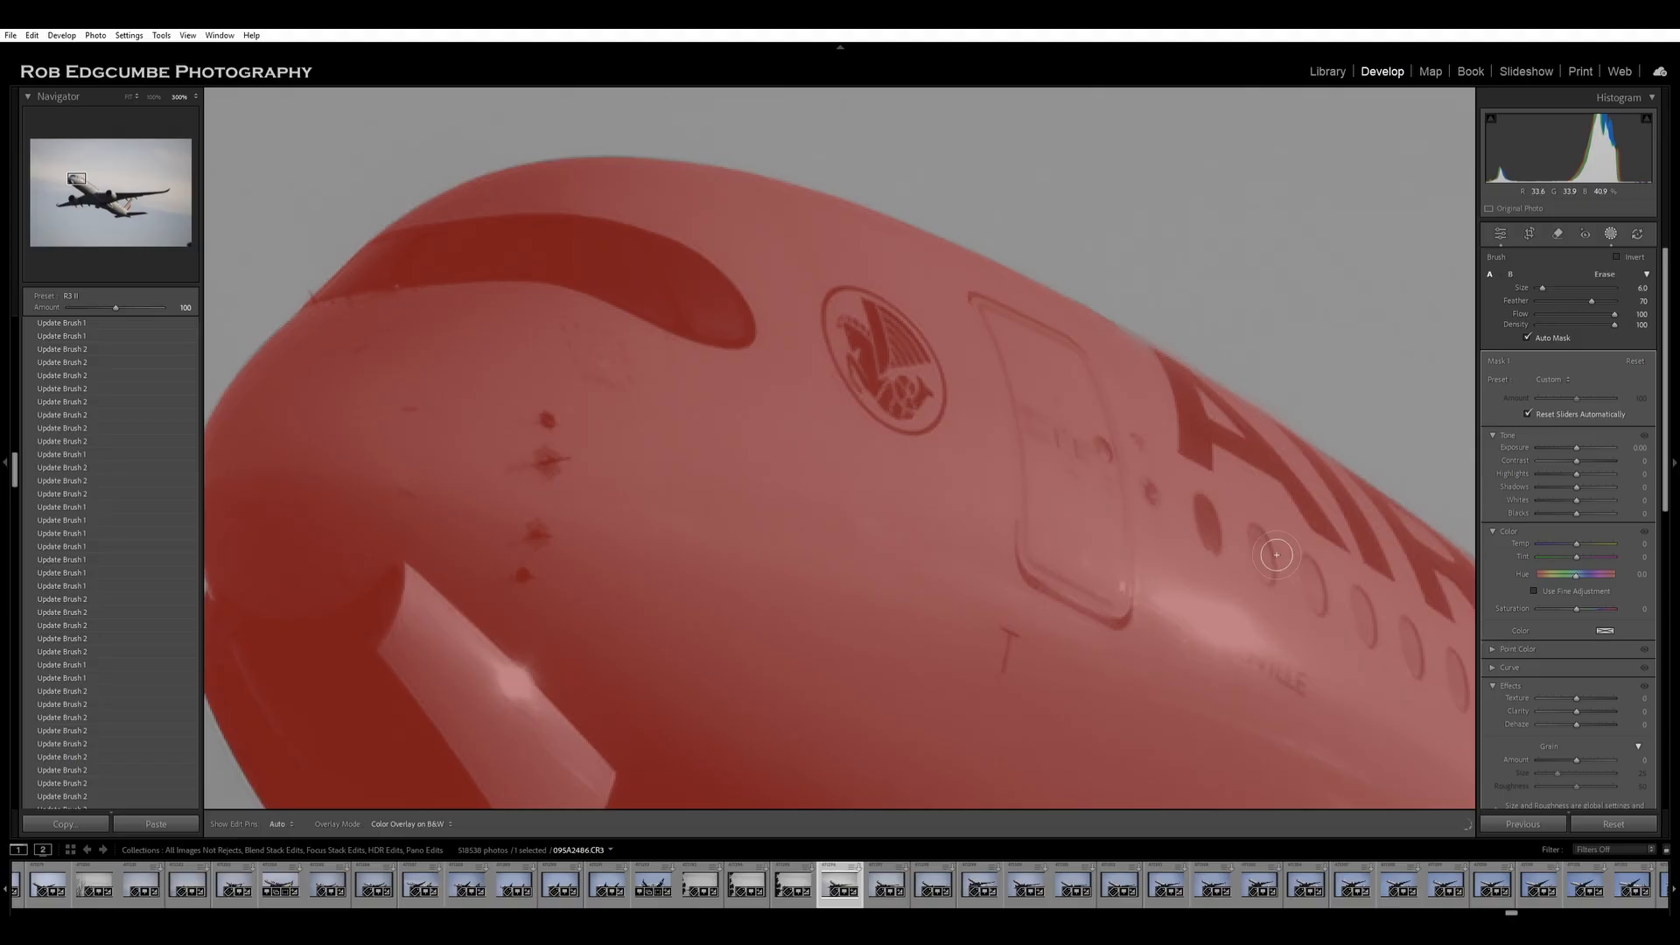
{"action": "left_click_drag", "start_coordinate": [1122, 502], "coordinate": [1093, 277]}
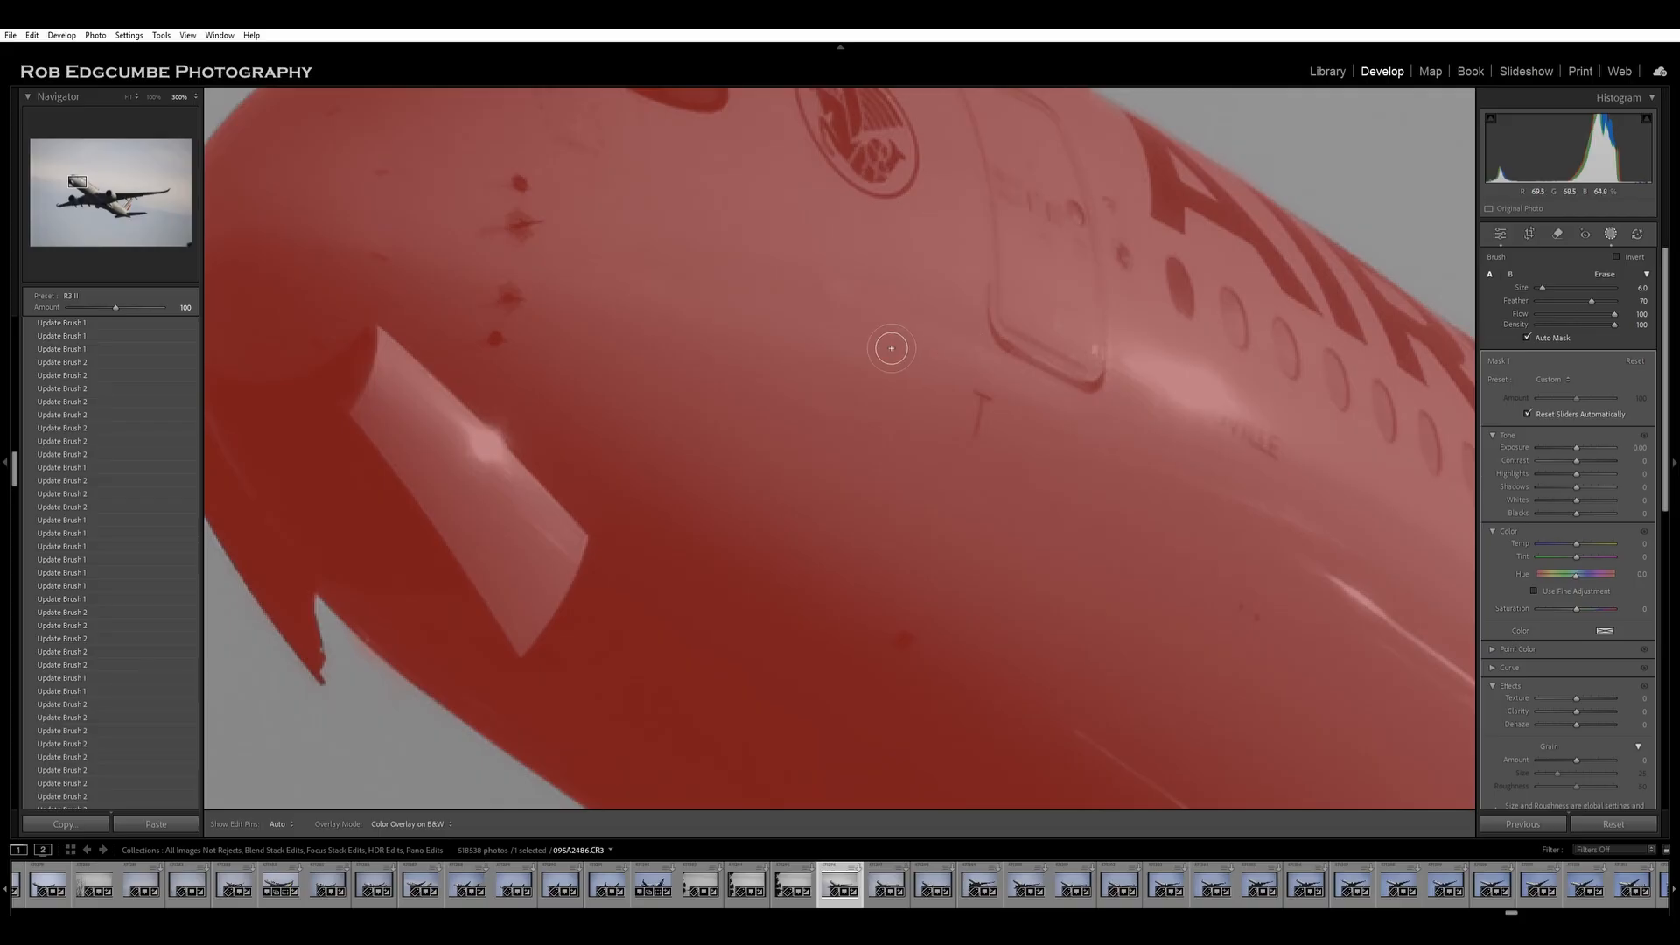
{"action": "left_click", "coordinate": [866, 349]}
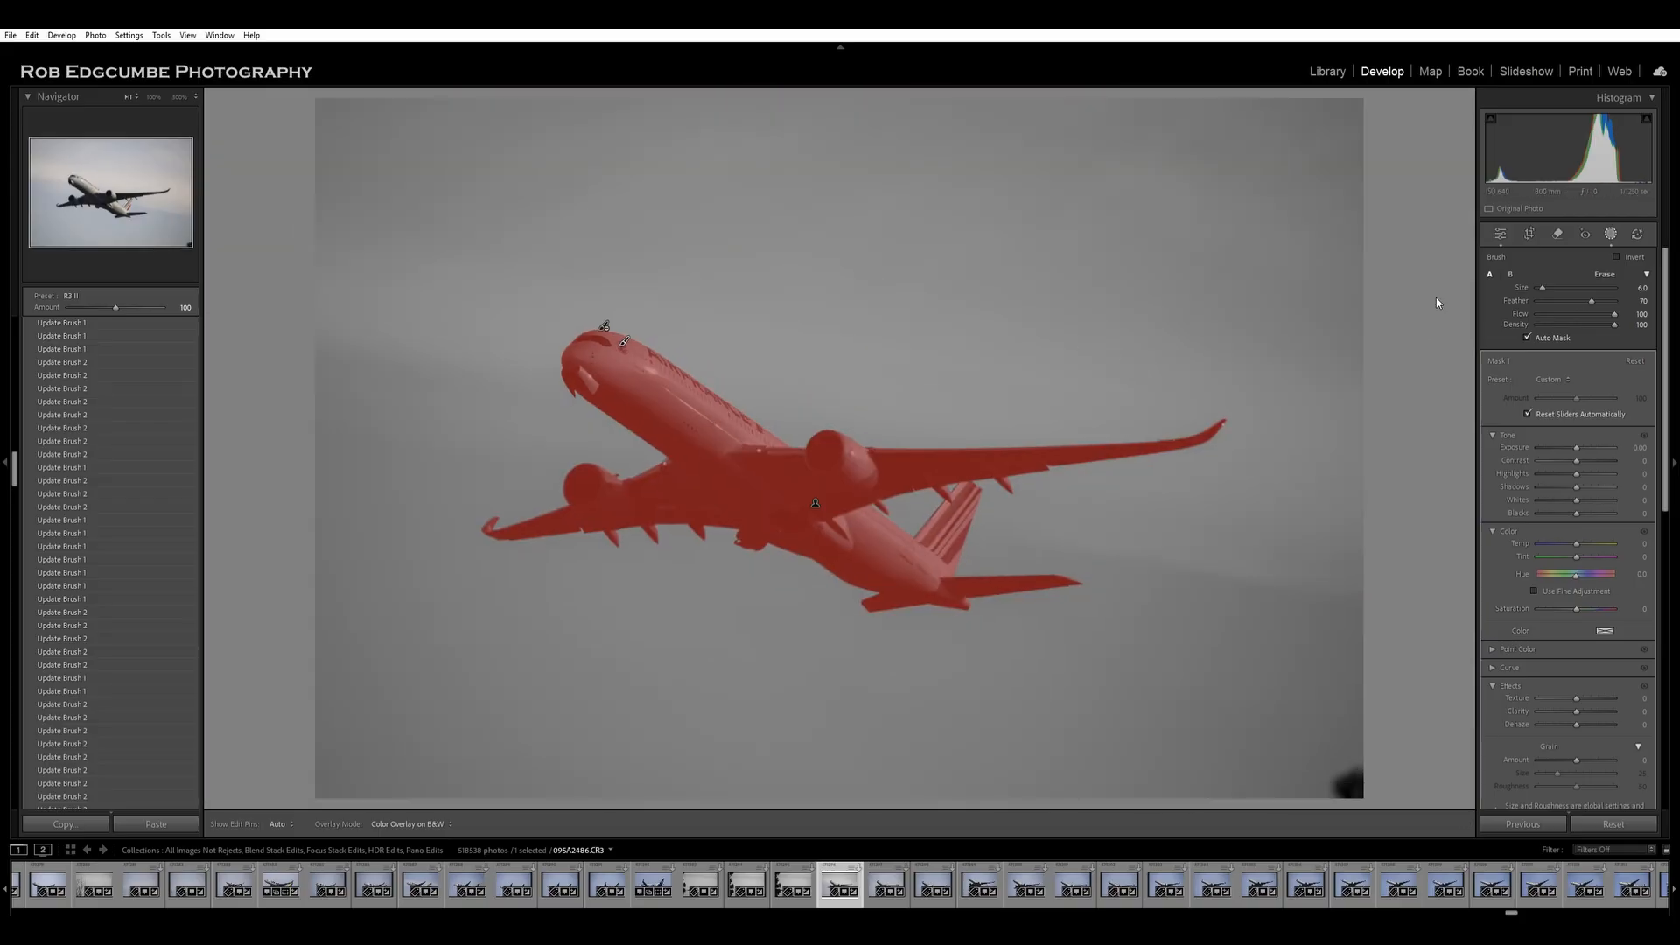
{"action": "left_click", "coordinate": [1479, 173]}
{"action": "key", "text": "apostrophe"}
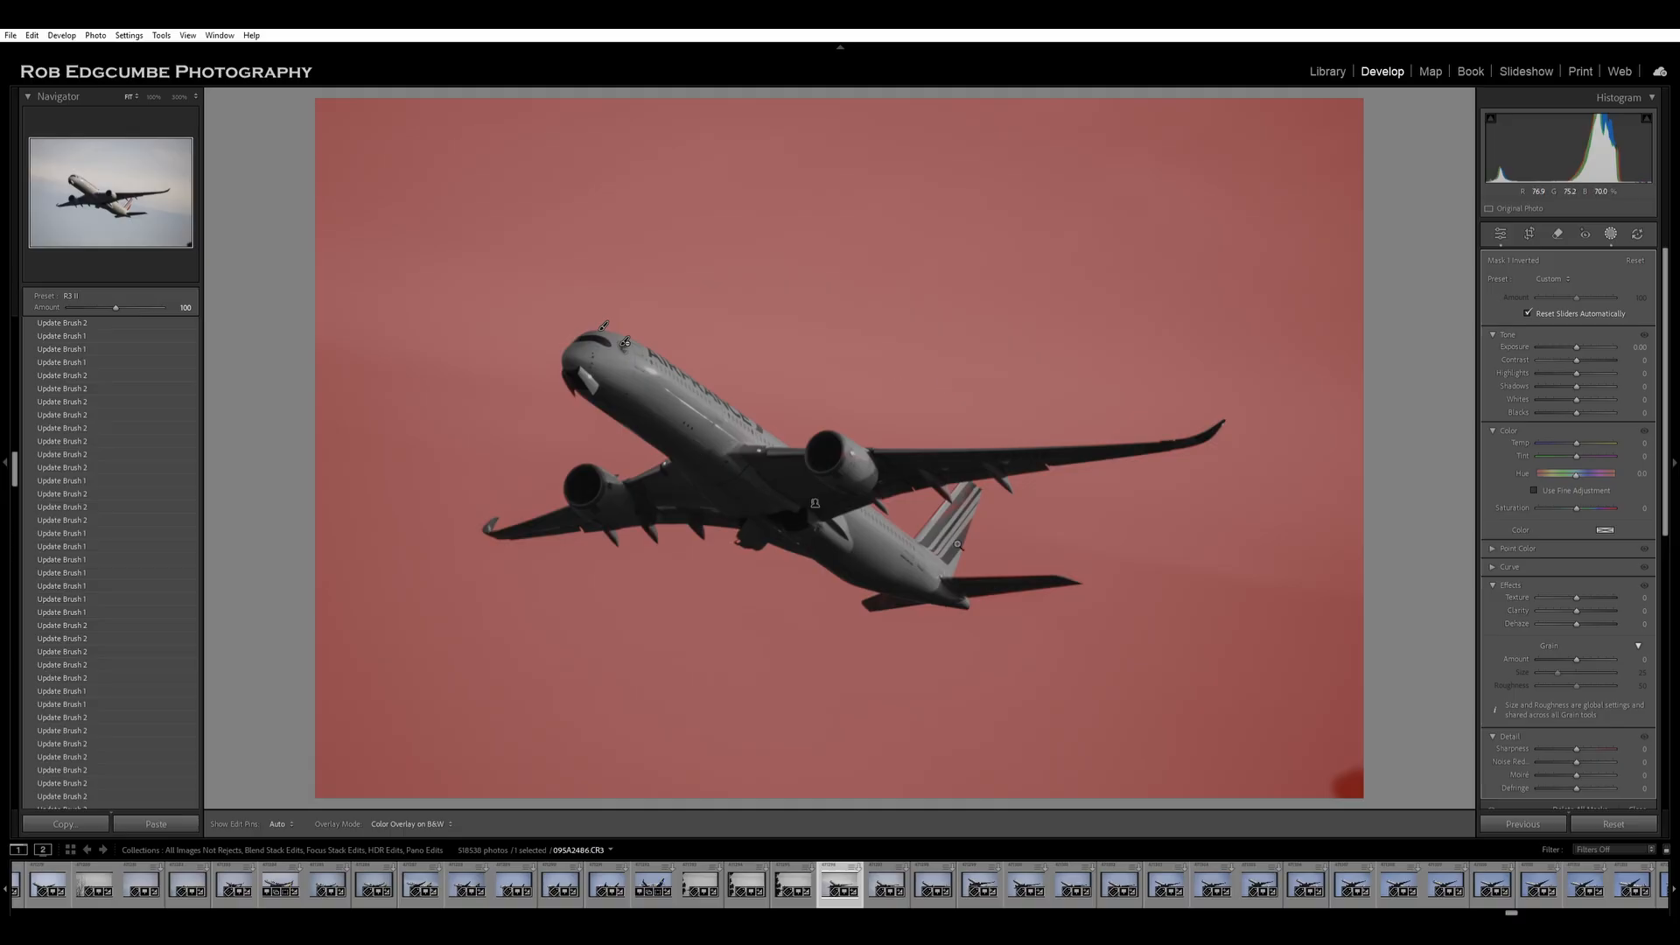
Brush the leftover sky mask off the dark stripes and star emblem on the upper tail fin.
{"action": "left_click", "coordinate": [973, 512]}
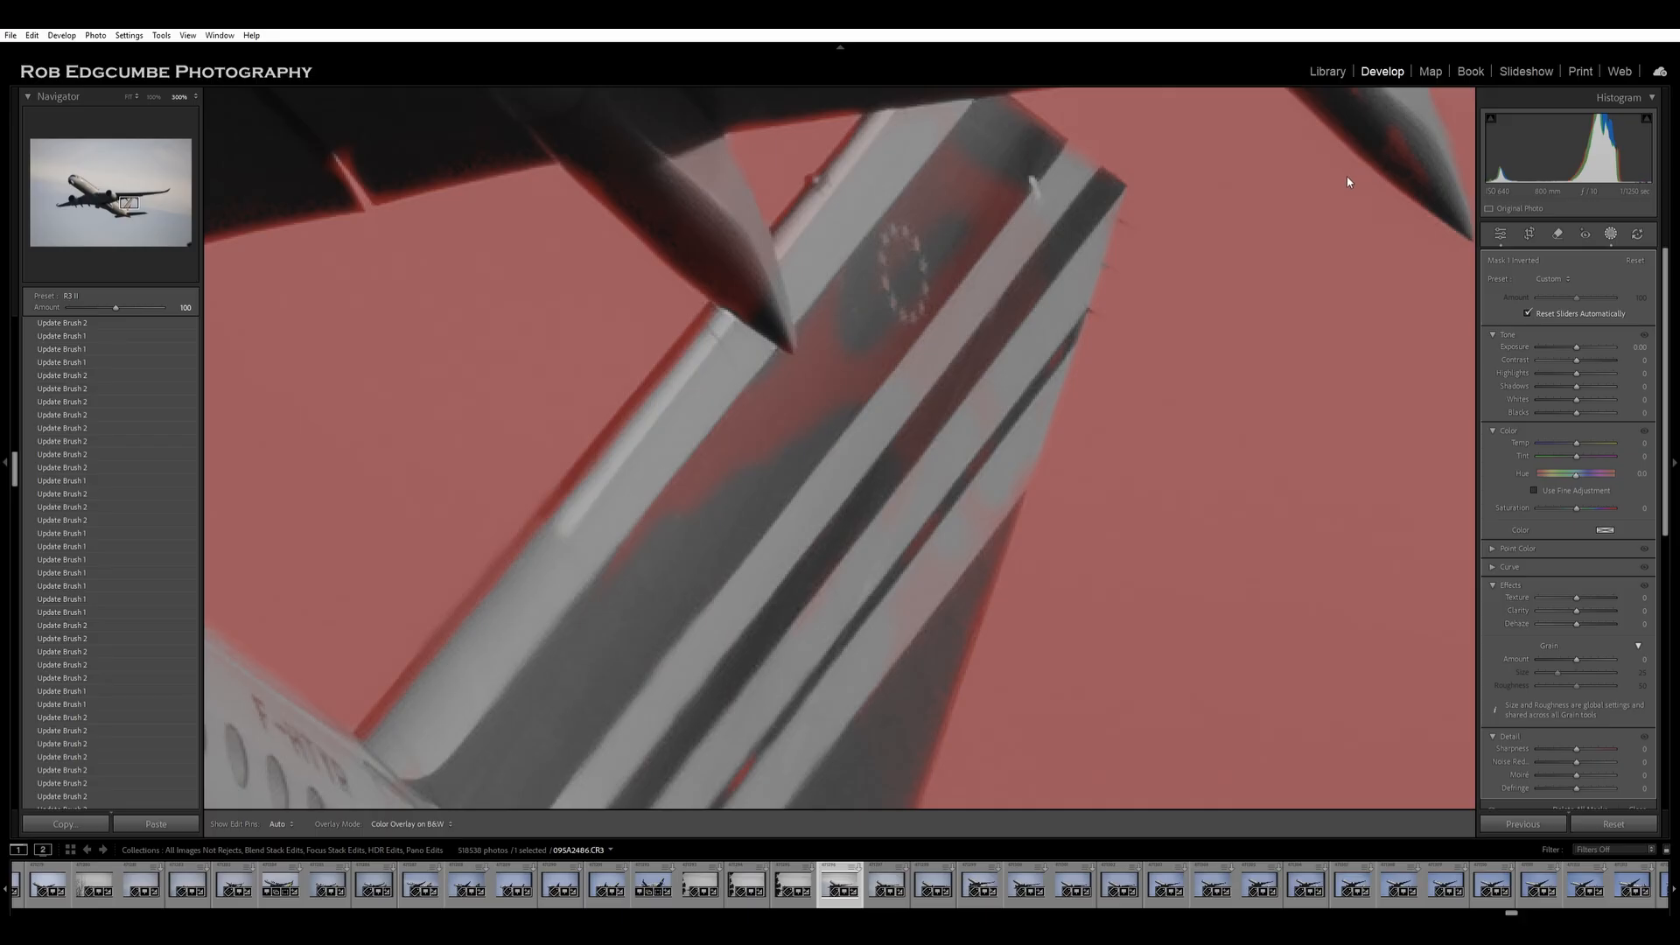
{"action": "mouse_move", "coordinate": [1358, 173]}
{"action": "left_click", "coordinate": [1384, 159]}
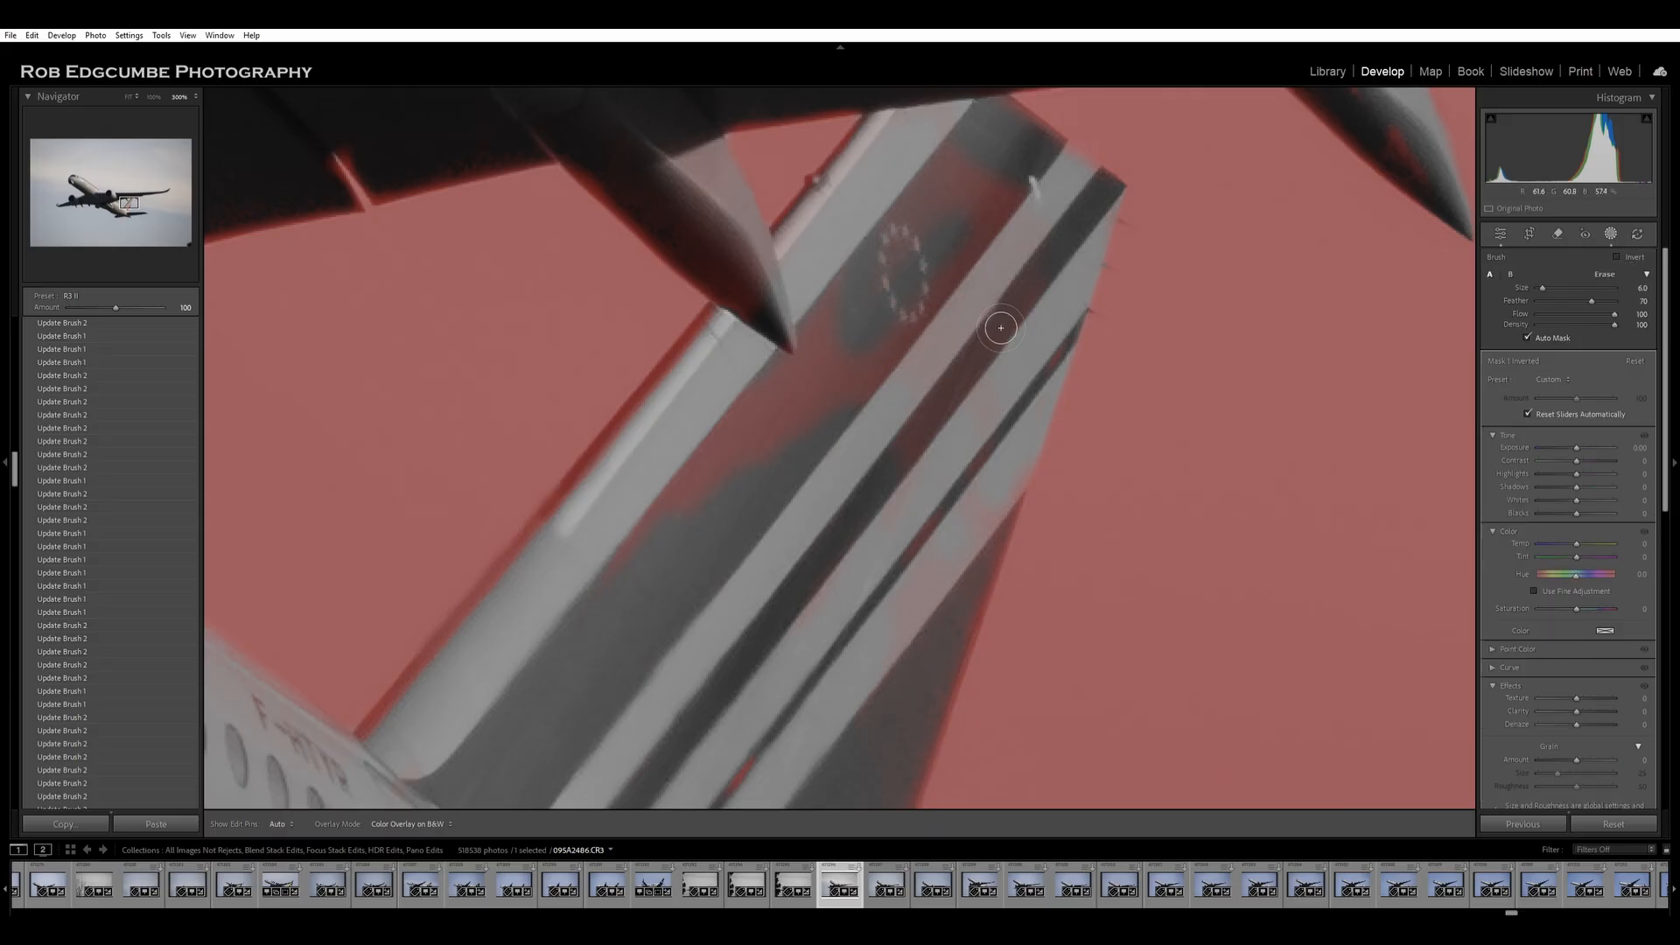
{"action": "mouse_move", "coordinate": [1060, 233]}
{"action": "left_mouse_down"}
{"action": "mouse_move", "coordinate": [1025, 225]}
{"action": "mouse_move", "coordinate": [1013, 280]}
{"action": "left_mouse_up"}
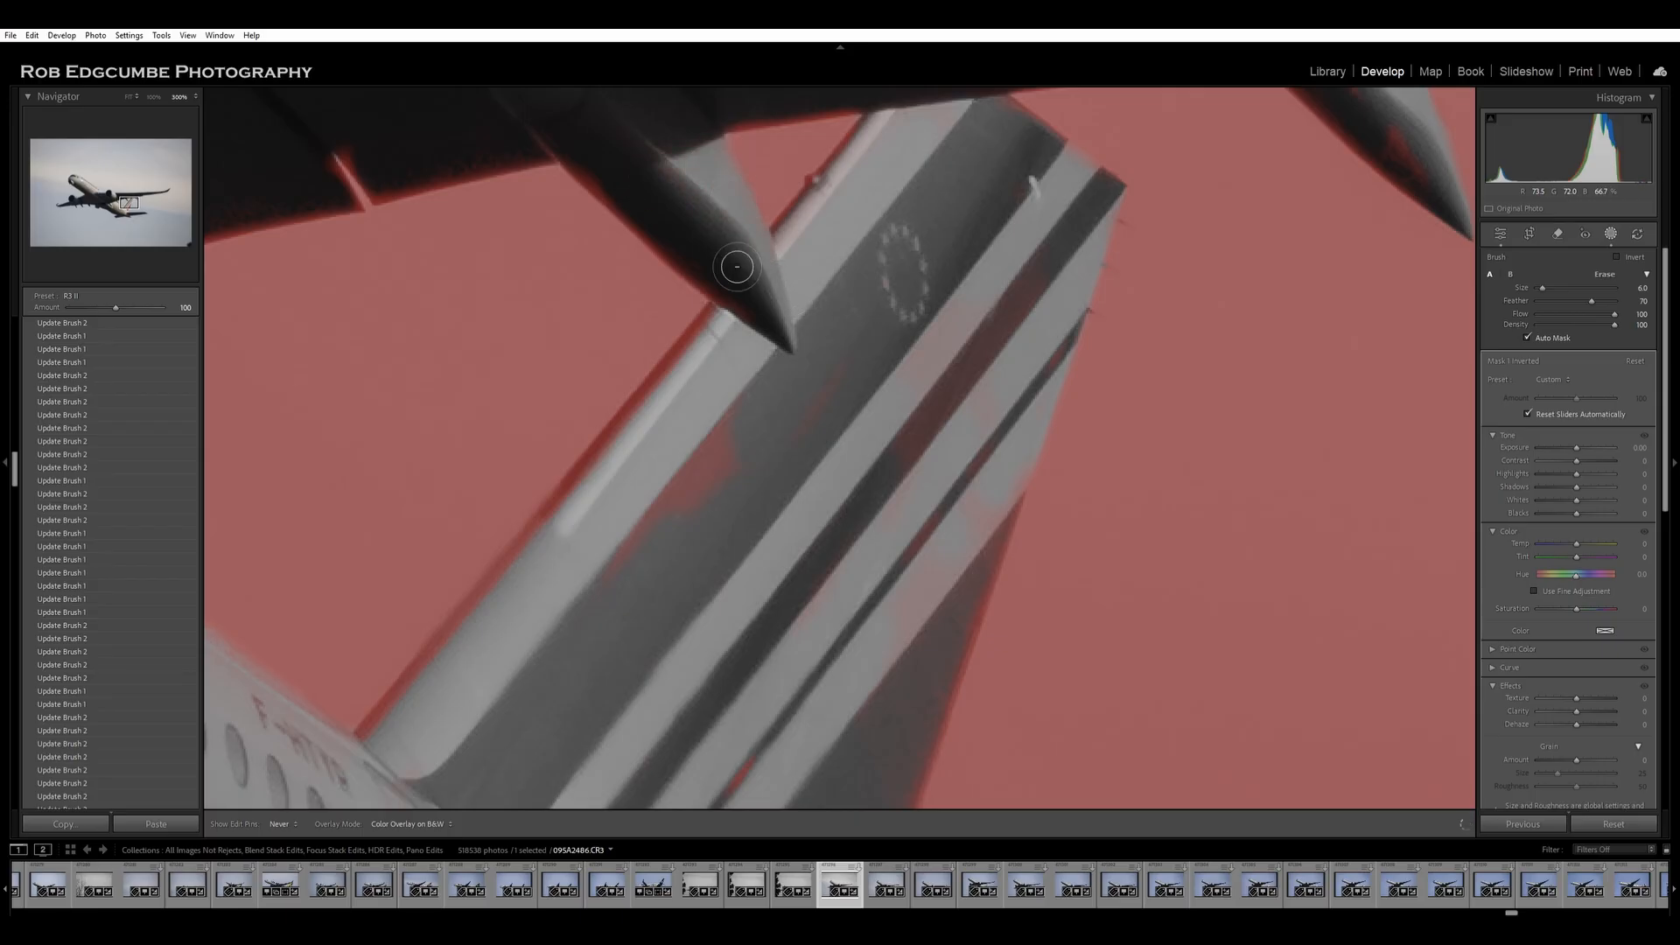
{"action": "key", "text": "h"}
{"action": "key", "text": "h"}
{"action": "mouse_move", "coordinate": [770, 481]}
{"action": "left_mouse_down"}
{"action": "mouse_move", "coordinate": [889, 369]}
{"action": "mouse_move", "coordinate": [741, 510]}
{"action": "mouse_move", "coordinate": [715, 496]}
{"action": "mouse_move", "coordinate": [741, 470]}
{"action": "mouse_move", "coordinate": [663, 555]}
{"action": "mouse_move", "coordinate": [779, 382]}
{"action": "mouse_move", "coordinate": [615, 578]}
{"action": "mouse_move", "coordinate": [768, 354]}
{"action": "mouse_move", "coordinate": [668, 463]}
{"action": "mouse_move", "coordinate": [751, 342]}
{"action": "mouse_move", "coordinate": [675, 435]}
{"action": "mouse_move", "coordinate": [736, 357]}
{"action": "mouse_move", "coordinate": [558, 665]}
{"action": "mouse_move", "coordinate": [664, 577]}
{"action": "mouse_move", "coordinate": [622, 591]}
{"action": "mouse_move", "coordinate": [607, 638]}
{"action": "mouse_move", "coordinate": [814, 751]}
{"action": "mouse_move", "coordinate": [761, 797]}
{"action": "mouse_move", "coordinate": [869, 594]}
{"action": "mouse_move", "coordinate": [763, 744]}
{"action": "mouse_move", "coordinate": [941, 438]}
{"action": "mouse_move", "coordinate": [859, 653]}
{"action": "mouse_move", "coordinate": [966, 584]}
{"action": "mouse_move", "coordinate": [890, 684]}
{"action": "mouse_move", "coordinate": [1014, 483]}
{"action": "mouse_move", "coordinate": [992, 591]}
{"action": "mouse_move", "coordinate": [1018, 511]}
{"action": "mouse_move", "coordinate": [979, 614]}
{"action": "mouse_move", "coordinate": [1028, 493]}
{"action": "mouse_move", "coordinate": [890, 622]}
{"action": "mouse_move", "coordinate": [972, 502]}
{"action": "mouse_move", "coordinate": [931, 578]}
{"action": "mouse_move", "coordinate": [1042, 319]}
{"action": "mouse_move", "coordinate": [957, 480]}
{"action": "mouse_move", "coordinate": [1038, 298]}
{"action": "mouse_move", "coordinate": [910, 409]}
{"action": "mouse_move", "coordinate": [1070, 205]}
{"action": "mouse_move", "coordinate": [1031, 195]}
{"action": "mouse_move", "coordinate": [1081, 227]}
{"action": "mouse_move", "coordinate": [1046, 324]}
{"action": "mouse_move", "coordinate": [1086, 276]}
{"action": "mouse_move", "coordinate": [1060, 408]}
{"action": "mouse_move", "coordinate": [1092, 350]}
{"action": "mouse_move", "coordinate": [1034, 461]}
{"action": "mouse_move", "coordinate": [1077, 392]}
{"action": "mouse_move", "coordinate": [1034, 402]}
{"action": "mouse_move", "coordinate": [944, 480]}
{"action": "mouse_move", "coordinate": [1000, 523]}
{"action": "mouse_move", "coordinate": [1031, 438]}
{"action": "left_mouse_up"}
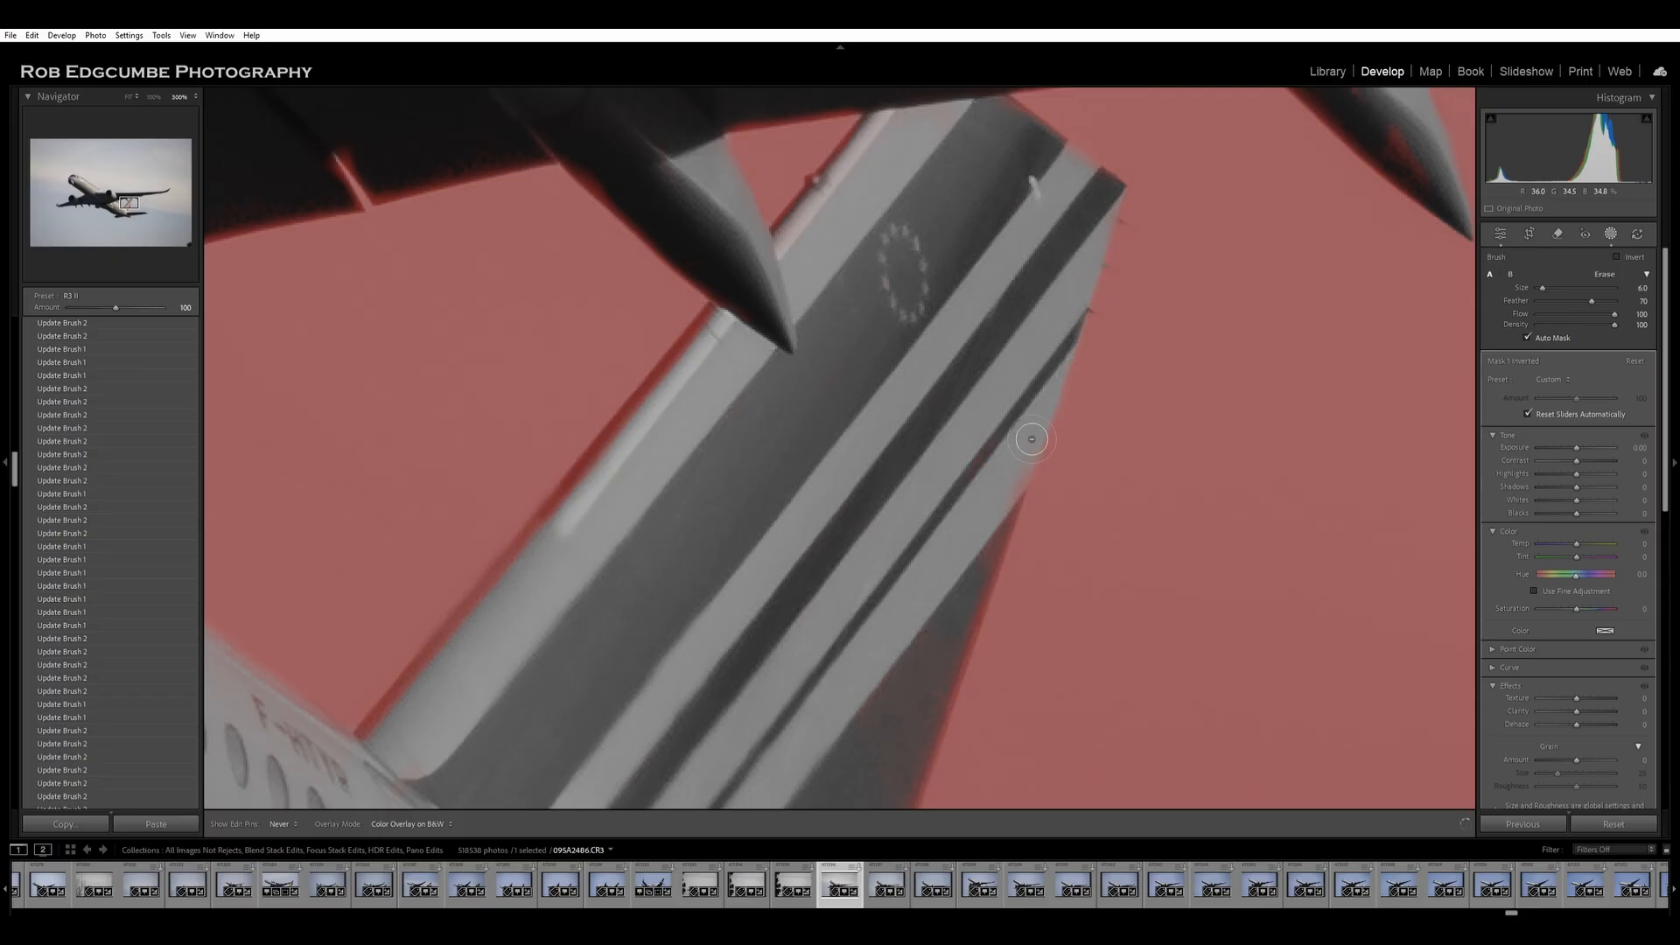
{"action": "left_click_drag", "start_coordinate": [999, 510], "coordinate": [997, 562]}
Refine the mask along the tail fin's leading edge and tip with a size 2 brush and Auto Mask on.
{"action": "scroll", "coordinate": [530, 640], "scroll_direction": "down", "scroll_amount": 3}
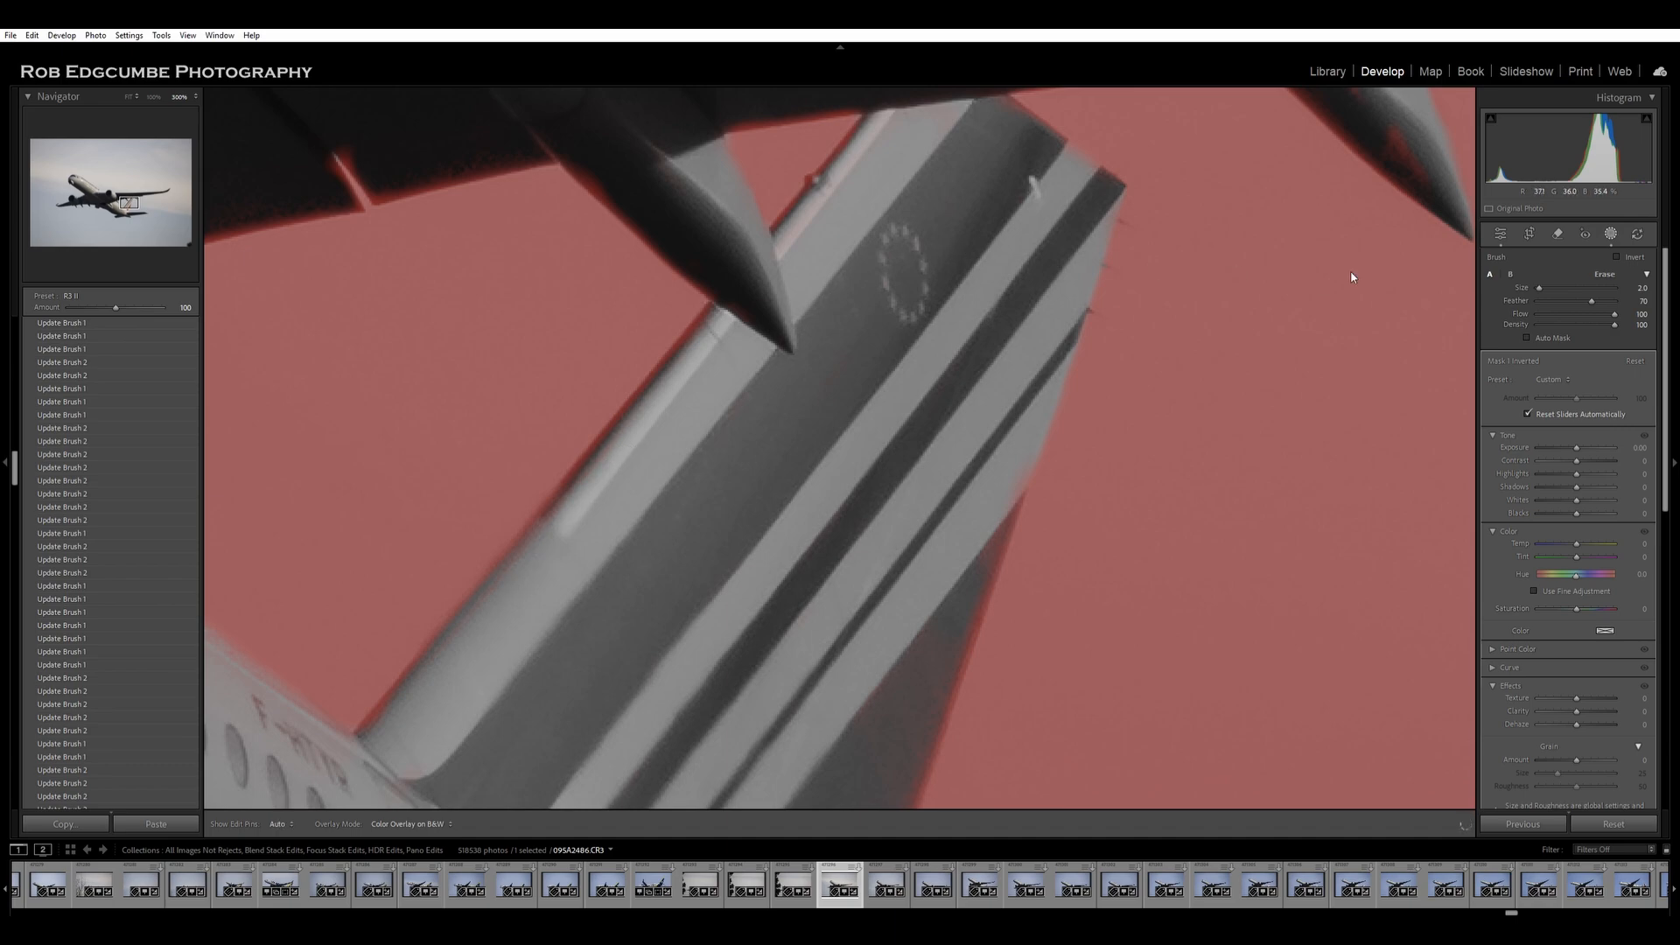
{"action": "left_click", "coordinate": [1530, 332]}
{"action": "scroll", "coordinate": [1251, 388], "scroll_direction": "down", "scroll_amount": 2}
{"action": "key", "text": "alt"}
{"action": "key", "text": "alt"}
{"action": "key", "text": "alt"}
{"action": "key", "text": "alt"}
{"action": "left_click_drag", "start_coordinate": [762, 442], "coordinate": [817, 396]}
{"action": "key", "text": "alt"}
{"action": "key", "text": "h"}
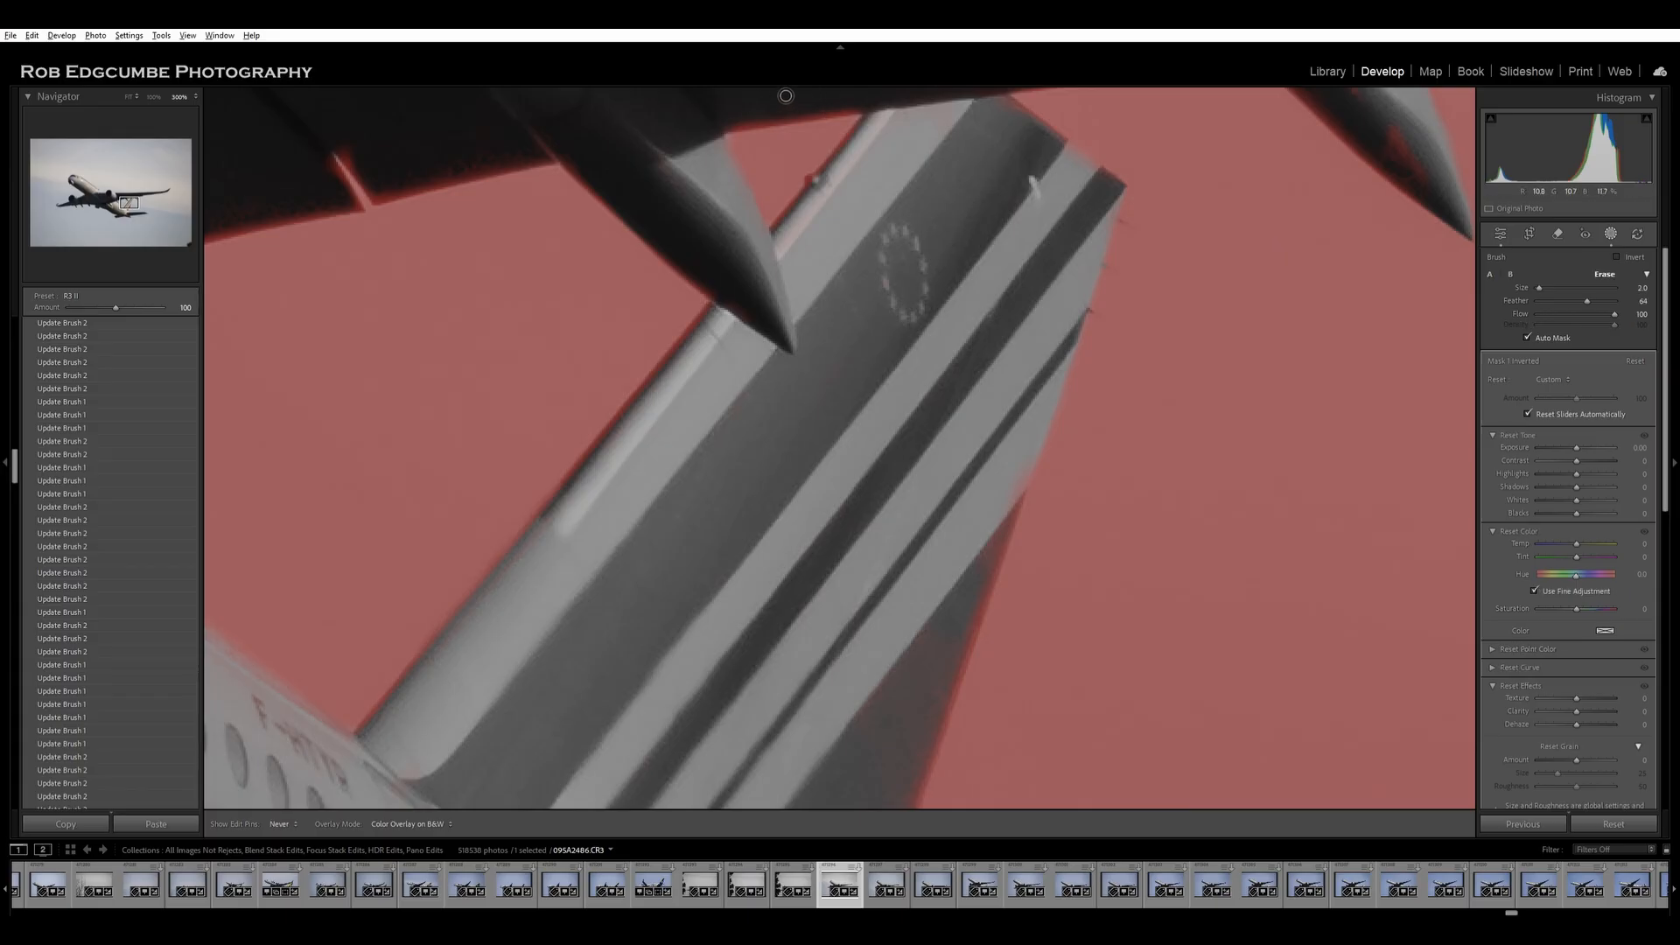
{"action": "key", "text": "alt"}
{"action": "mouse_move", "coordinate": [783, 96]}
{"action": "left_mouse_down"}
{"action": "mouse_move", "coordinate": [835, 112]}
{"action": "mouse_move", "coordinate": [712, 112]}
{"action": "mouse_move", "coordinate": [898, 99]}
{"action": "mouse_move", "coordinate": [749, 113]}
{"action": "mouse_move", "coordinate": [948, 112]}
{"action": "mouse_move", "coordinate": [1018, 135]}
{"action": "mouse_move", "coordinate": [1011, 105]}
{"action": "mouse_move", "coordinate": [1125, 200]}
{"action": "left_mouse_up"}
Clear the leftover mask patches from the lower tail fin's stripes down to the fuselage.
{"action": "scroll", "coordinate": [769, 111], "scroll_direction": "up", "scroll_amount": 1}
{"action": "mouse_move", "coordinate": [1000, 531]}
{"action": "left_mouse_down"}
{"action": "mouse_move", "coordinate": [984, 547]}
{"action": "mouse_move", "coordinate": [912, 307]}
{"action": "left_mouse_up"}
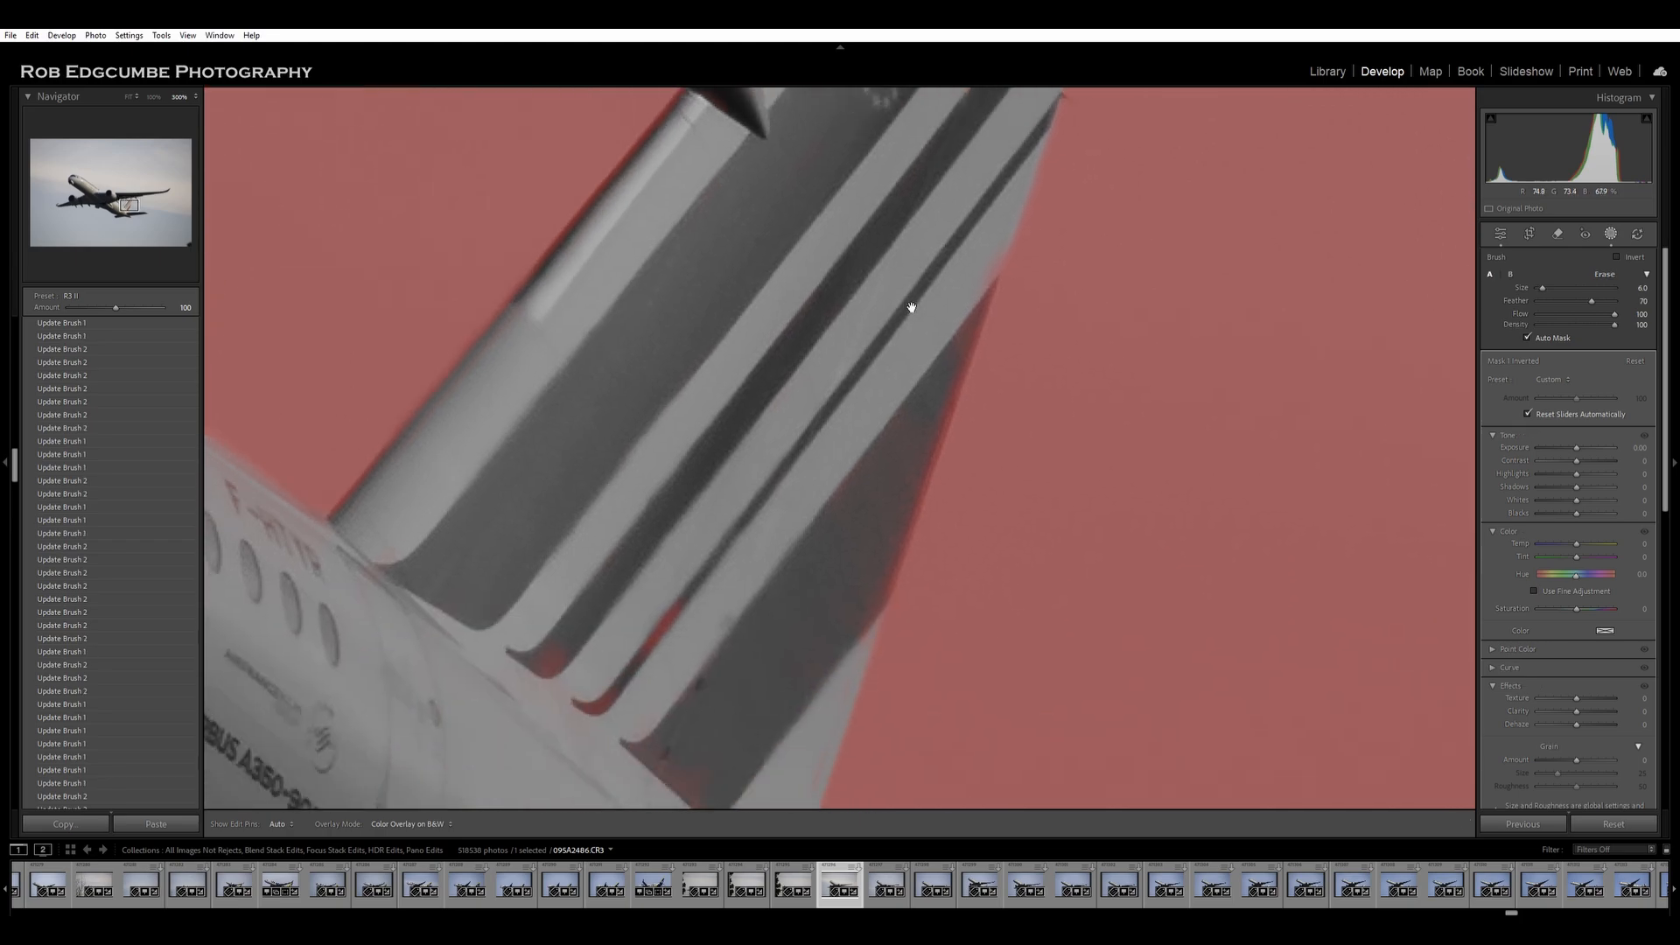
{"action": "key", "text": "h"}
{"action": "key", "text": "h"}
{"action": "key", "text": "alt"}
{"action": "mouse_move", "coordinate": [557, 676]}
{"action": "left_mouse_down"}
{"action": "mouse_move", "coordinate": [599, 630]}
{"action": "mouse_move", "coordinate": [581, 660]}
{"action": "mouse_move", "coordinate": [642, 663]}
{"action": "mouse_move", "coordinate": [636, 731]}
{"action": "mouse_move", "coordinate": [716, 604]}
{"action": "mouse_move", "coordinate": [674, 655]}
{"action": "left_mouse_up"}
{"action": "mouse_move", "coordinate": [572, 372]}
{"action": "left_mouse_down"}
{"action": "mouse_move", "coordinate": [761, 667]}
{"action": "mouse_move", "coordinate": [780, 595]}
{"action": "mouse_move", "coordinate": [764, 610]}
{"action": "mouse_move", "coordinate": [811, 545]}
{"action": "mouse_move", "coordinate": [705, 761]}
{"action": "mouse_move", "coordinate": [615, 667]}
{"action": "mouse_move", "coordinate": [702, 770]}
{"action": "mouse_move", "coordinate": [654, 754]}
{"action": "mouse_move", "coordinate": [696, 792]}
{"action": "mouse_move", "coordinate": [746, 745]}
{"action": "left_mouse_up"}
{"action": "left_click_drag", "start_coordinate": [758, 659], "coordinate": [705, 499]}
{"action": "mouse_move", "coordinate": [621, 569]}
{"action": "left_mouse_down"}
{"action": "mouse_move", "coordinate": [691, 556]}
{"action": "mouse_move", "coordinate": [641, 743]}
{"action": "mouse_move", "coordinate": [671, 740]}
{"action": "mouse_move", "coordinate": [660, 757]}
{"action": "mouse_move", "coordinate": [703, 705]}
{"action": "mouse_move", "coordinate": [723, 770]}
{"action": "mouse_move", "coordinate": [805, 472]}
{"action": "mouse_move", "coordinate": [710, 738]}
{"action": "left_mouse_up"}
{"action": "left_click_drag", "start_coordinate": [803, 421], "coordinate": [829, 403]}
{"action": "key", "text": "h"}
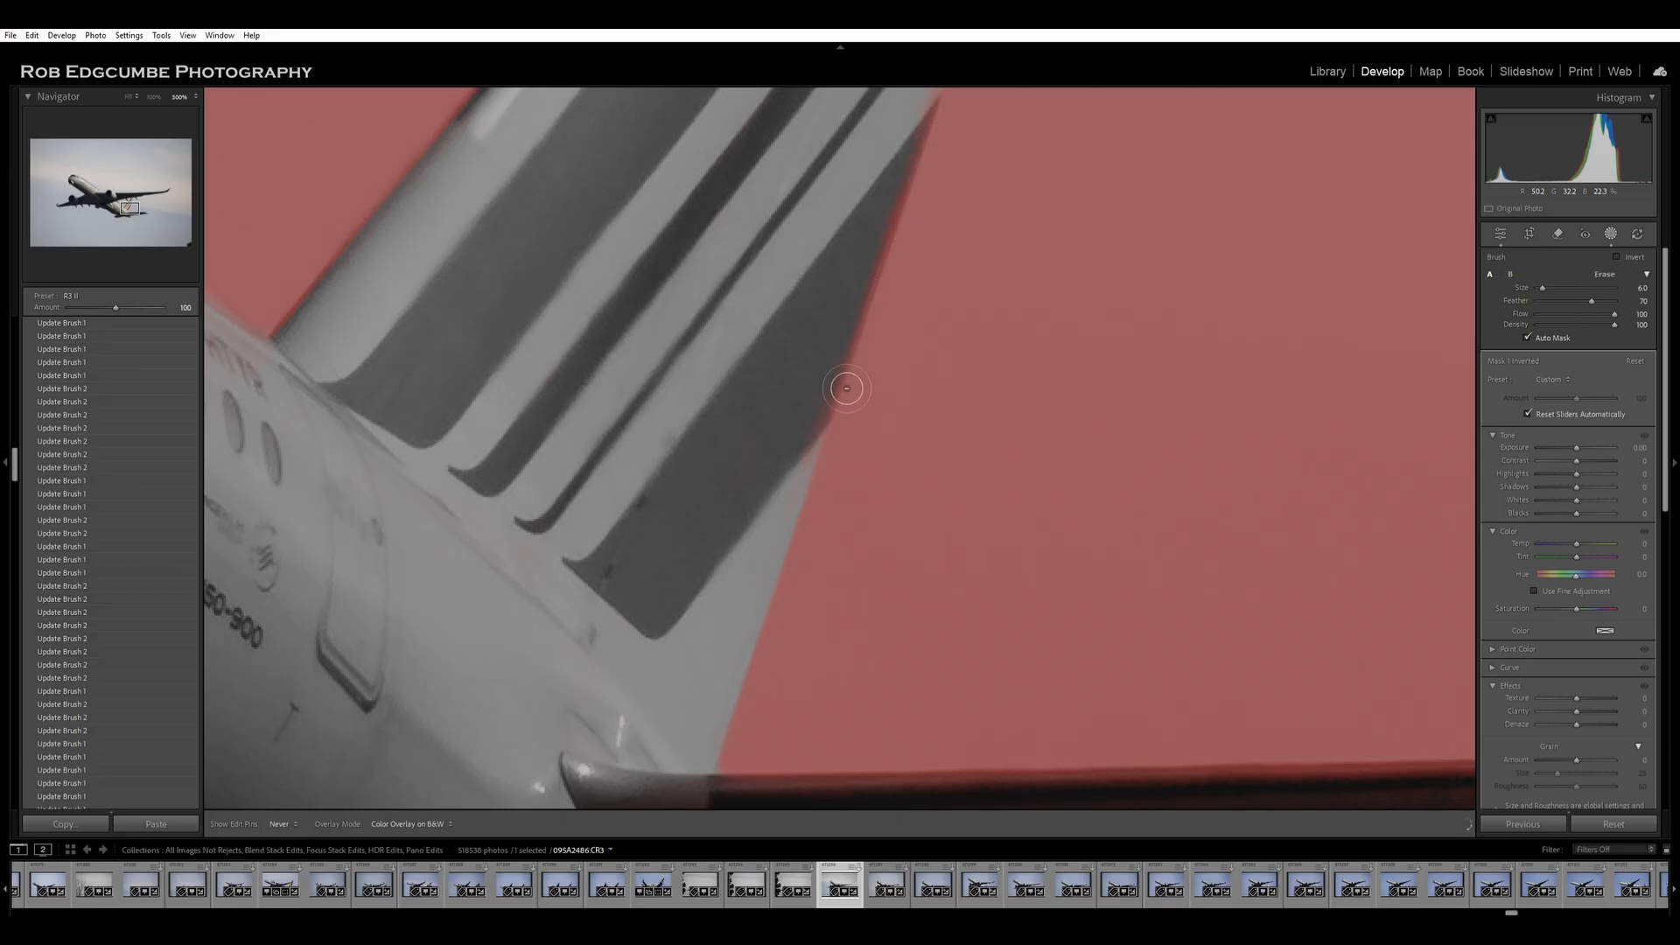
Clean up the mask fringe along the tail fin's trailing edge, brushing the fin and erasing towards the sky.
{"action": "left_click_drag", "start_coordinate": [821, 463], "coordinate": [823, 464]}
{"action": "left_click_drag", "start_coordinate": [862, 311], "coordinate": [738, 491]}
{"action": "mouse_move", "coordinate": [830, 356]}
{"action": "left_mouse_down"}
{"action": "mouse_move", "coordinate": [853, 222]}
{"action": "mouse_move", "coordinate": [851, 278]}
{"action": "left_mouse_up"}
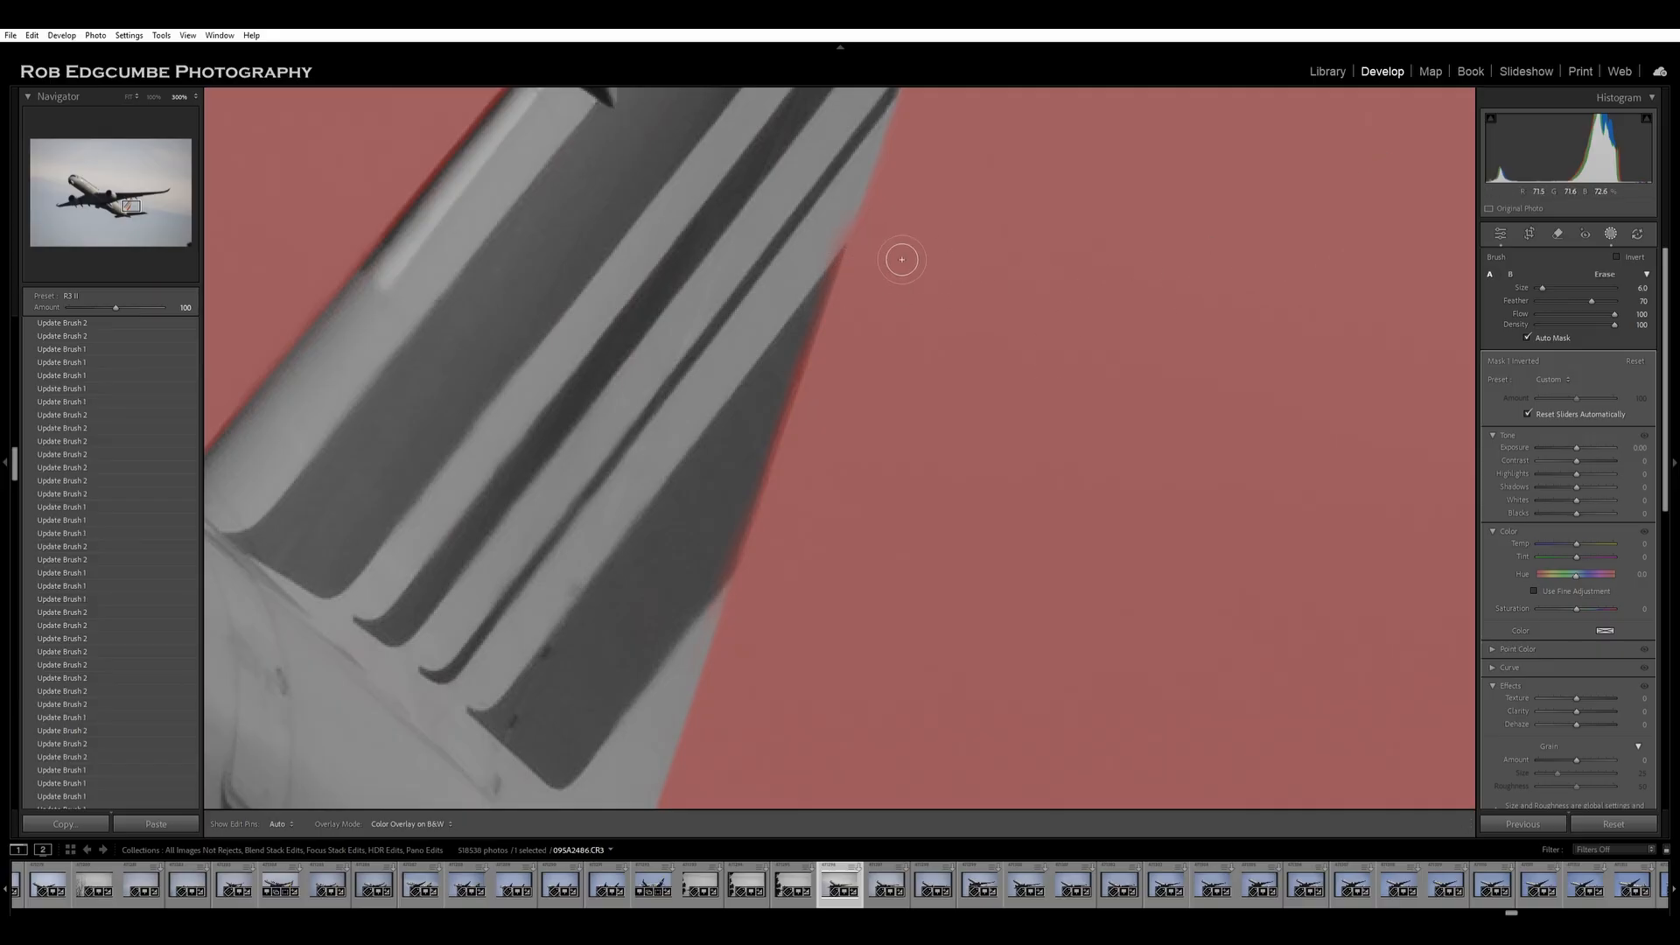
{"action": "key", "text": "alt"}
{"action": "mouse_move", "coordinate": [834, 258]}
{"action": "left_mouse_down"}
{"action": "mouse_move", "coordinate": [751, 483]}
{"action": "mouse_move", "coordinate": [749, 466]}
{"action": "mouse_move", "coordinate": [840, 263]}
{"action": "mouse_move", "coordinate": [733, 578]}
{"action": "mouse_move", "coordinate": [750, 532]}
{"action": "left_mouse_up"}
{"action": "mouse_move", "coordinate": [709, 622]}
{"action": "left_mouse_down"}
{"action": "mouse_move", "coordinate": [734, 561]}
{"action": "mouse_move", "coordinate": [709, 615]}
{"action": "left_mouse_up"}
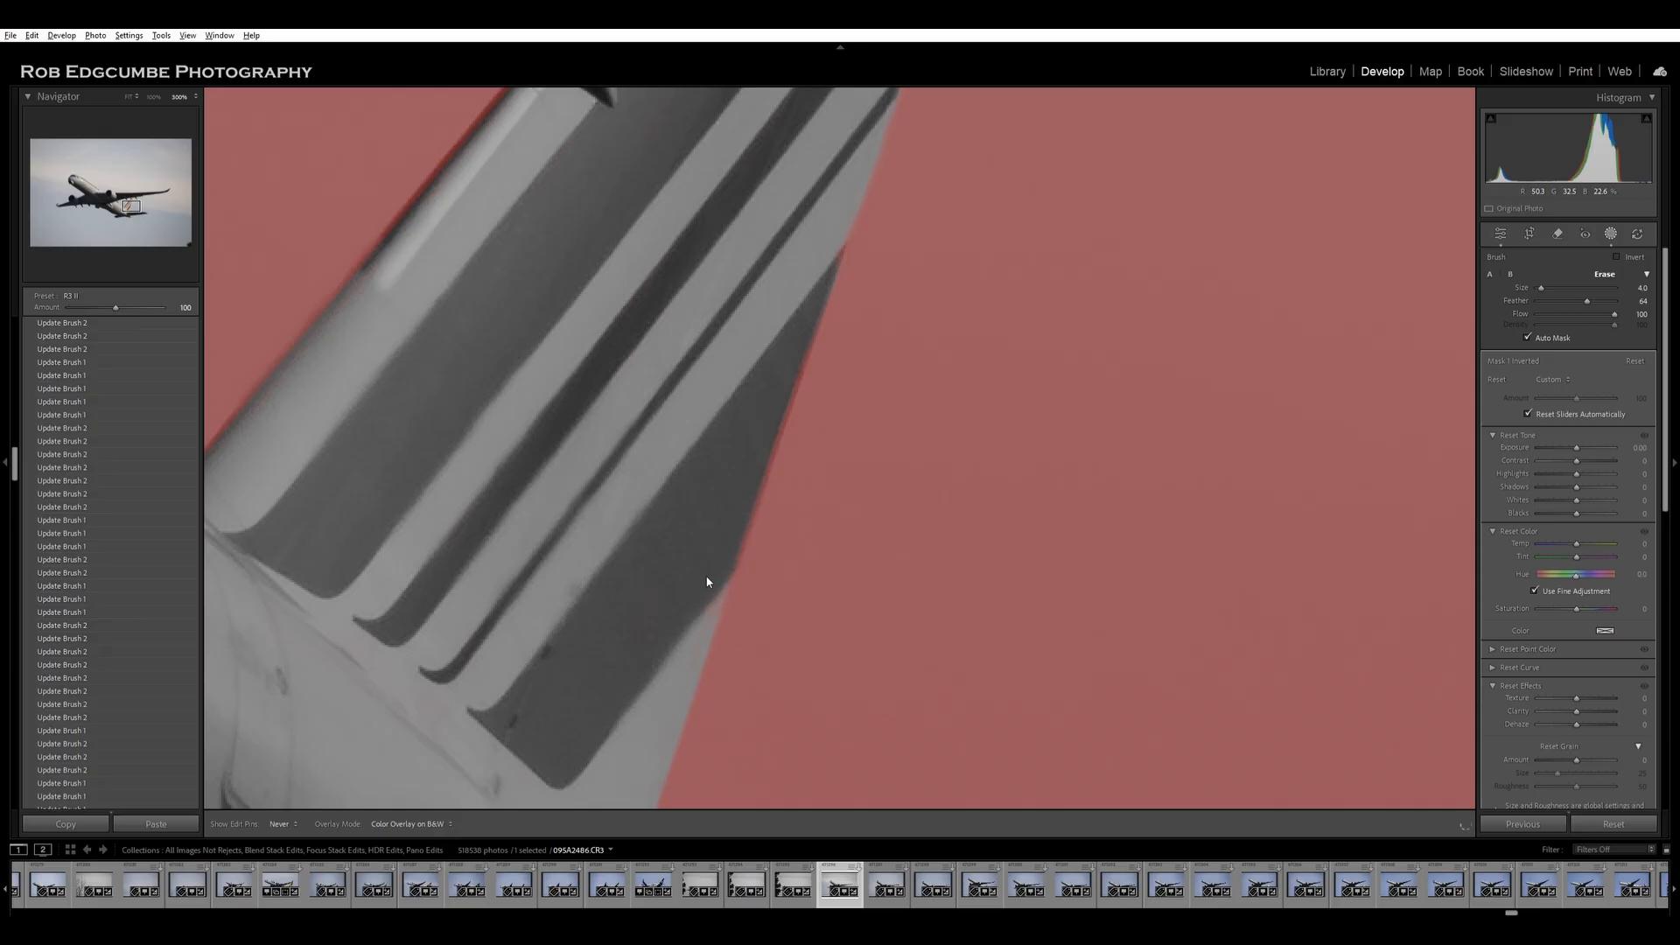
{"action": "mouse_move", "coordinate": [843, 260]}
{"action": "left_mouse_down"}
{"action": "mouse_move", "coordinate": [856, 245]}
{"action": "mouse_move", "coordinate": [773, 329]}
{"action": "left_mouse_up"}
{"action": "key", "text": "space"}
{"action": "left_click_drag", "start_coordinate": [743, 387], "coordinate": [756, 390]}
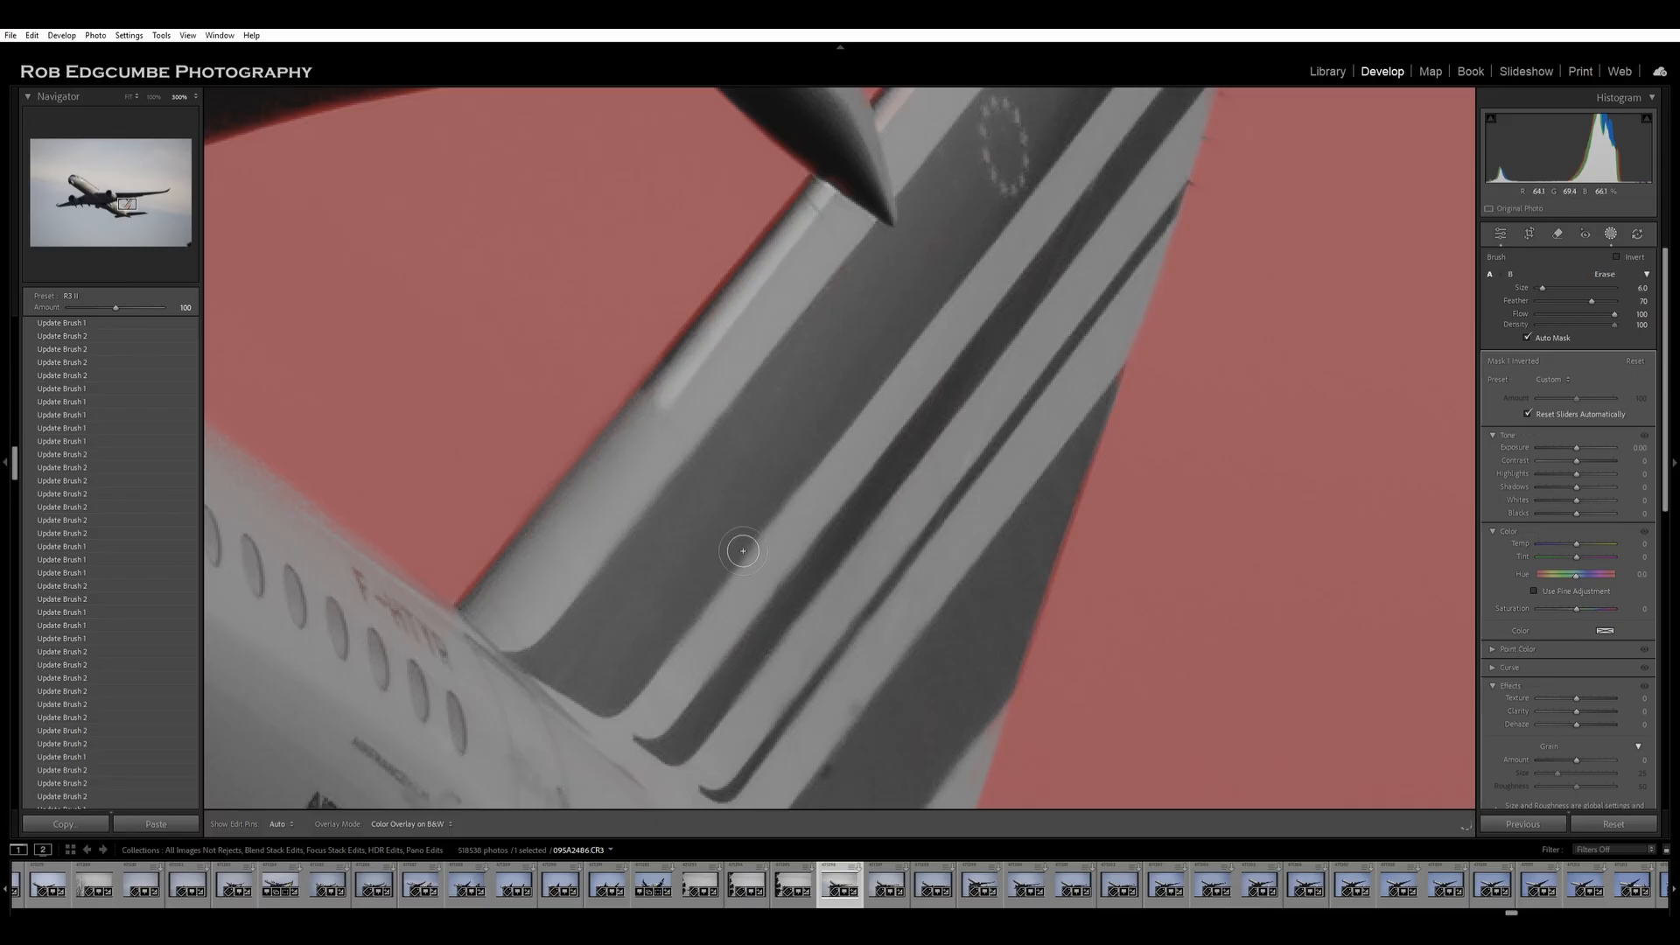
Refine the mask along the wing's trailing edge between the two flap fairings, including the narrow flap gap.
{"action": "left_click_drag", "start_coordinate": [685, 533], "coordinate": [1266, 528]}
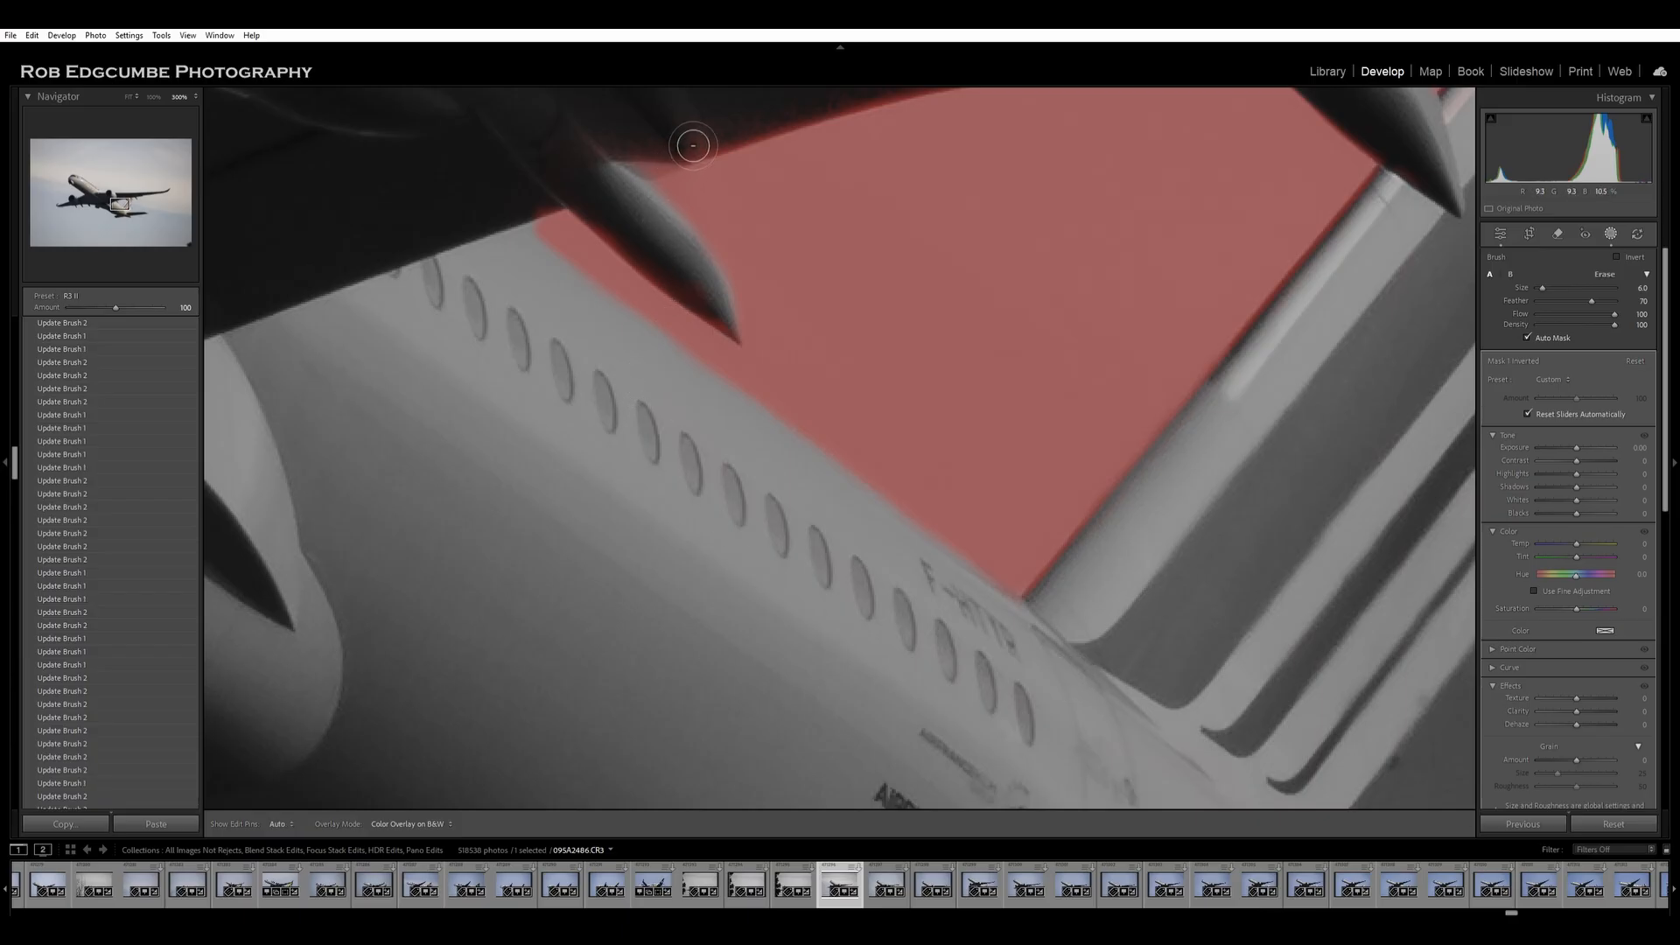
{"action": "key", "text": "h"}
{"action": "left_click_drag", "start_coordinate": [476, 498], "coordinate": [434, 610]}
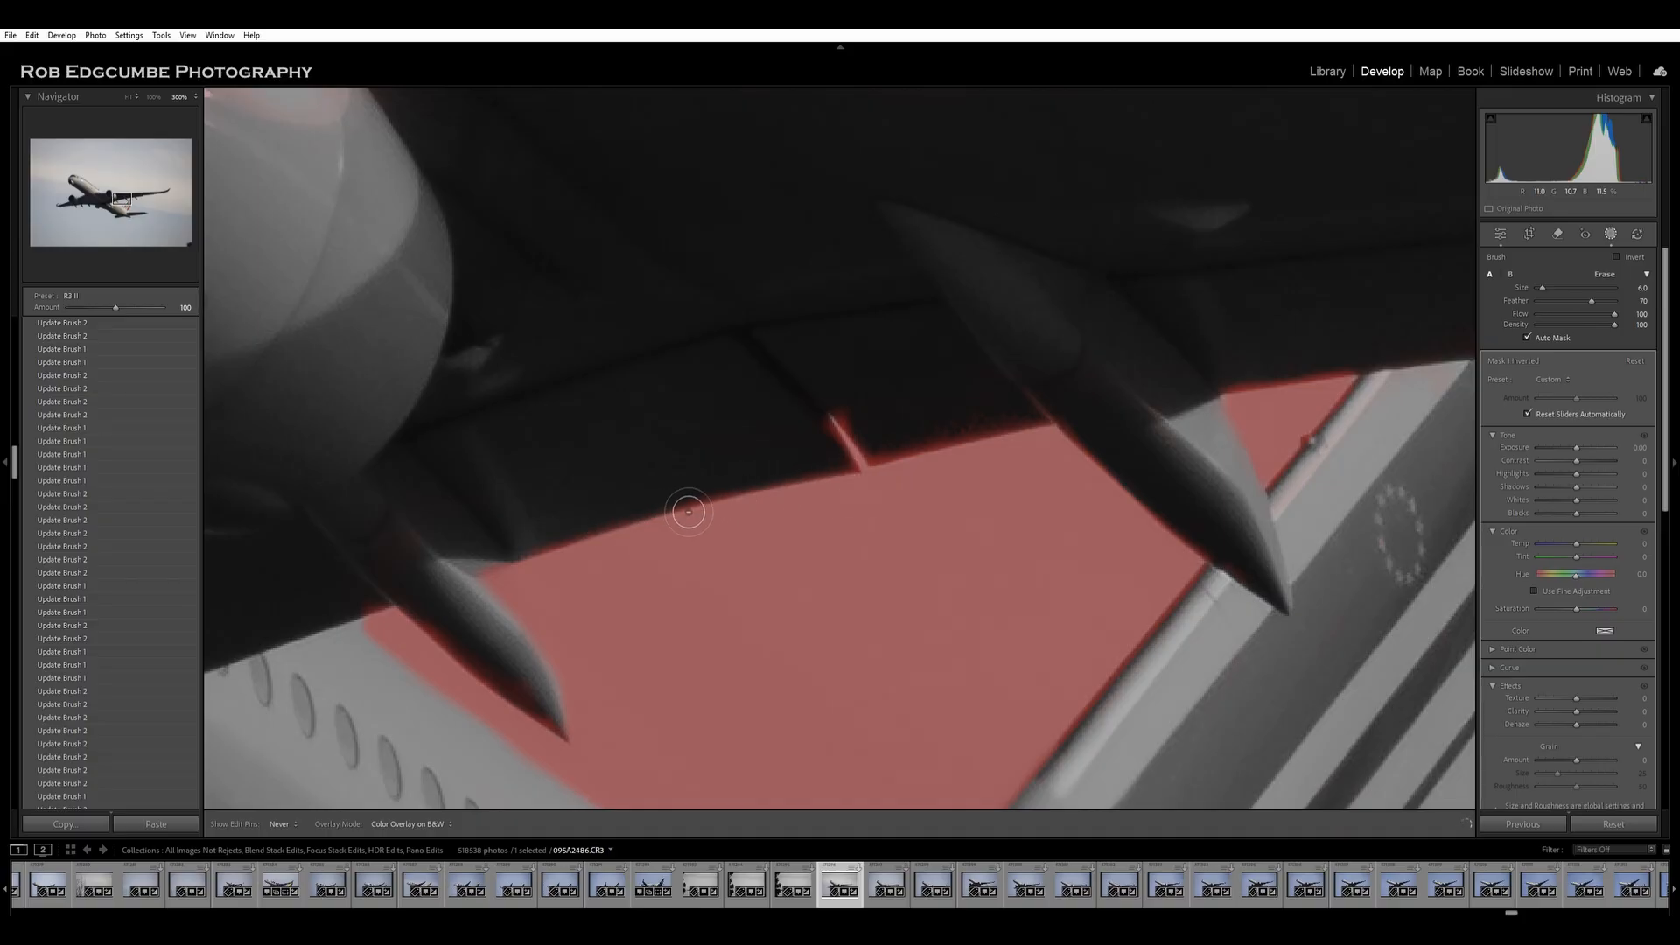
{"action": "mouse_move", "coordinate": [897, 394]}
{"action": "left_mouse_down"}
{"action": "mouse_move", "coordinate": [892, 426]}
{"action": "mouse_move", "coordinate": [858, 398]}
{"action": "mouse_move", "coordinate": [874, 412]}
{"action": "left_mouse_up"}
{"action": "mouse_move", "coordinate": [1293, 381]}
{"action": "left_mouse_down"}
{"action": "mouse_move", "coordinate": [1362, 368]}
{"action": "mouse_move", "coordinate": [1212, 393]}
{"action": "mouse_move", "coordinate": [1400, 376]}
{"action": "mouse_move", "coordinate": [1005, 412]}
{"action": "mouse_move", "coordinate": [1022, 421]}
{"action": "left_mouse_up"}
{"action": "mouse_move", "coordinate": [901, 468]}
{"action": "left_mouse_down"}
{"action": "mouse_move", "coordinate": [879, 420]}
{"action": "mouse_move", "coordinate": [903, 467]}
{"action": "left_mouse_up"}
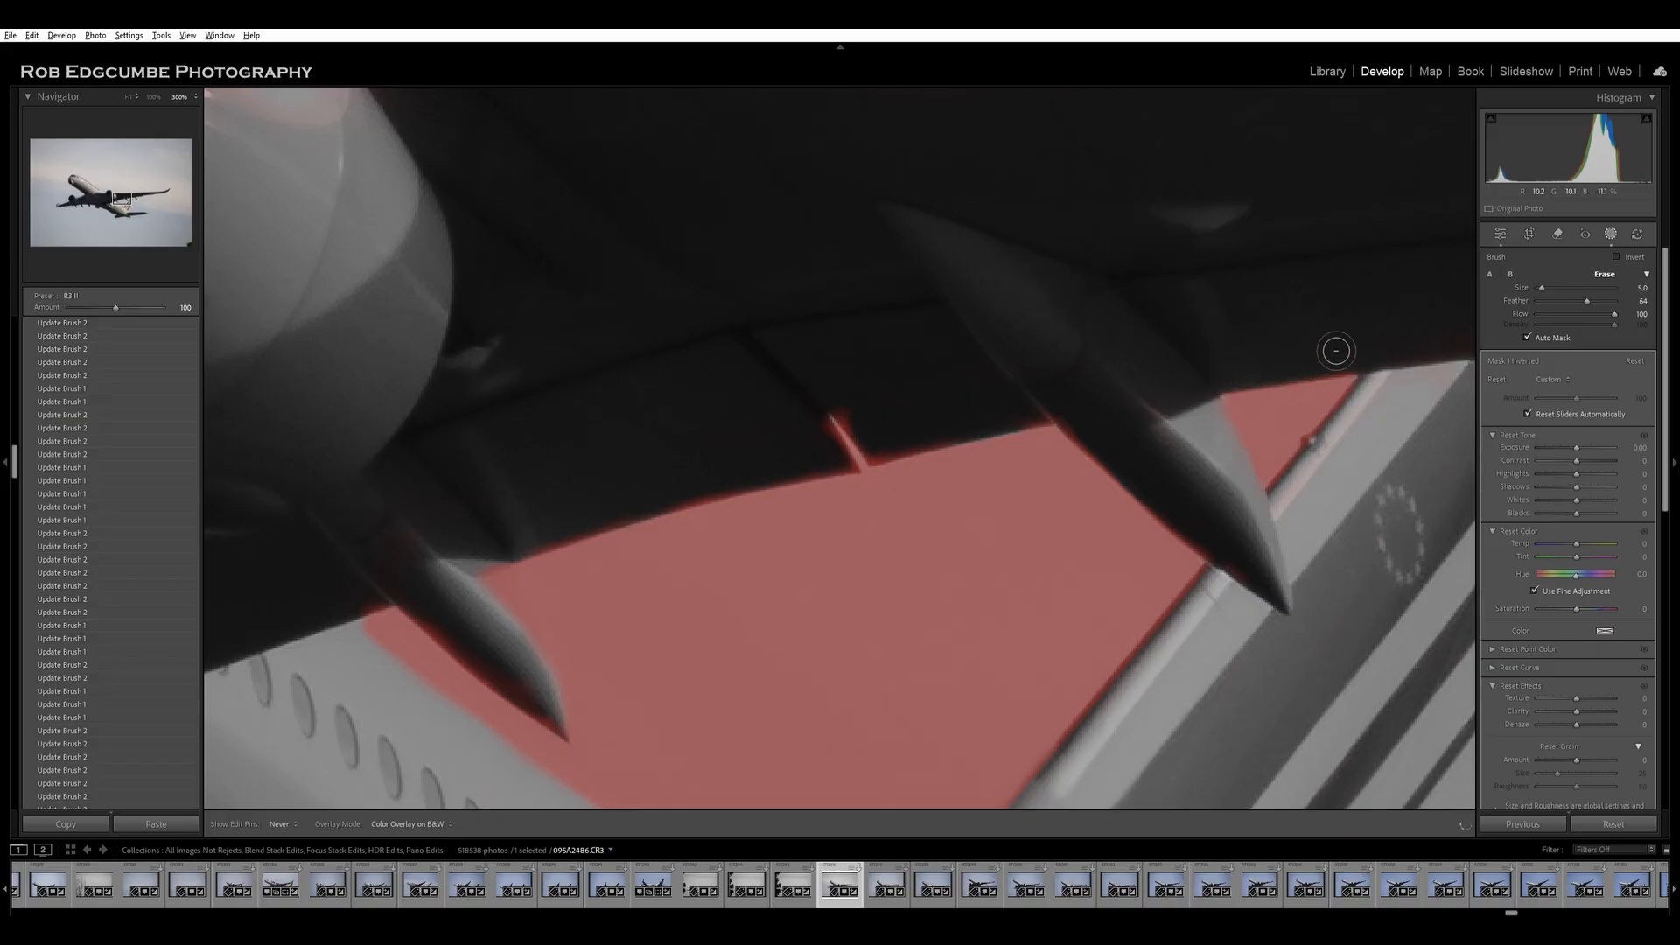
{"action": "key", "text": "h"}
{"action": "key", "text": "h"}
{"action": "key", "text": "h"}
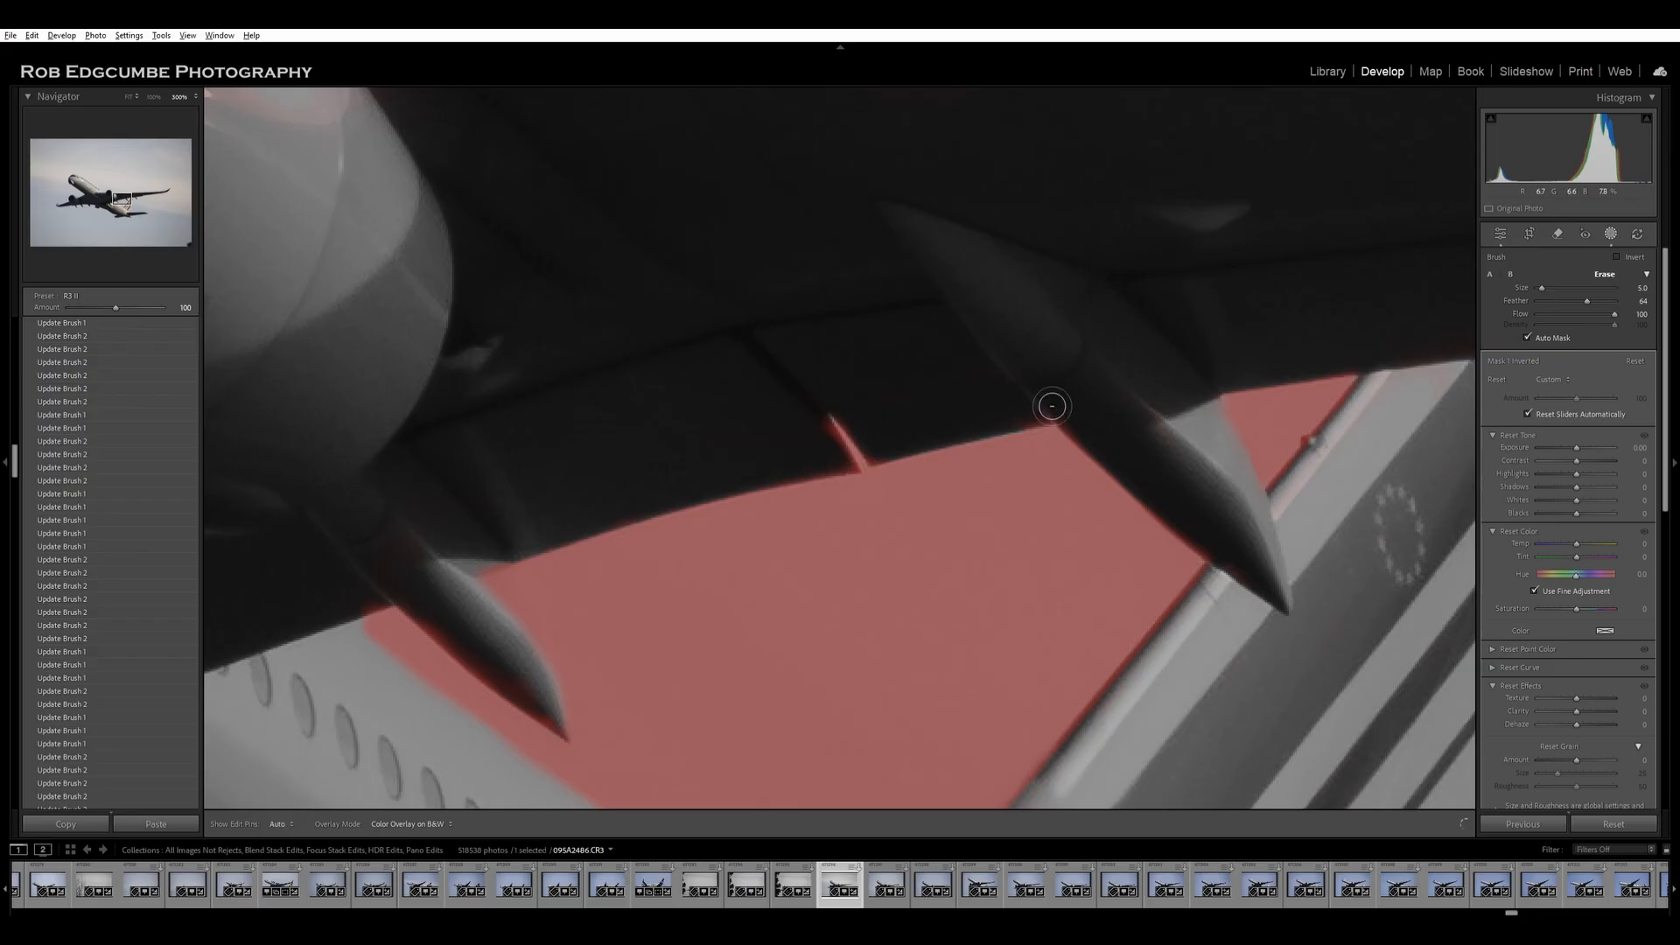
{"action": "key", "text": "h"}
{"action": "key", "text": "h"}
{"action": "key", "text": "h"}
{"action": "key", "text": "h"}
Clean up the mask fringe along the horizontal stabilizer's upper edge from the tail fin to the tip.
{"action": "left_click_drag", "start_coordinate": [1012, 329], "coordinate": [874, 187]}
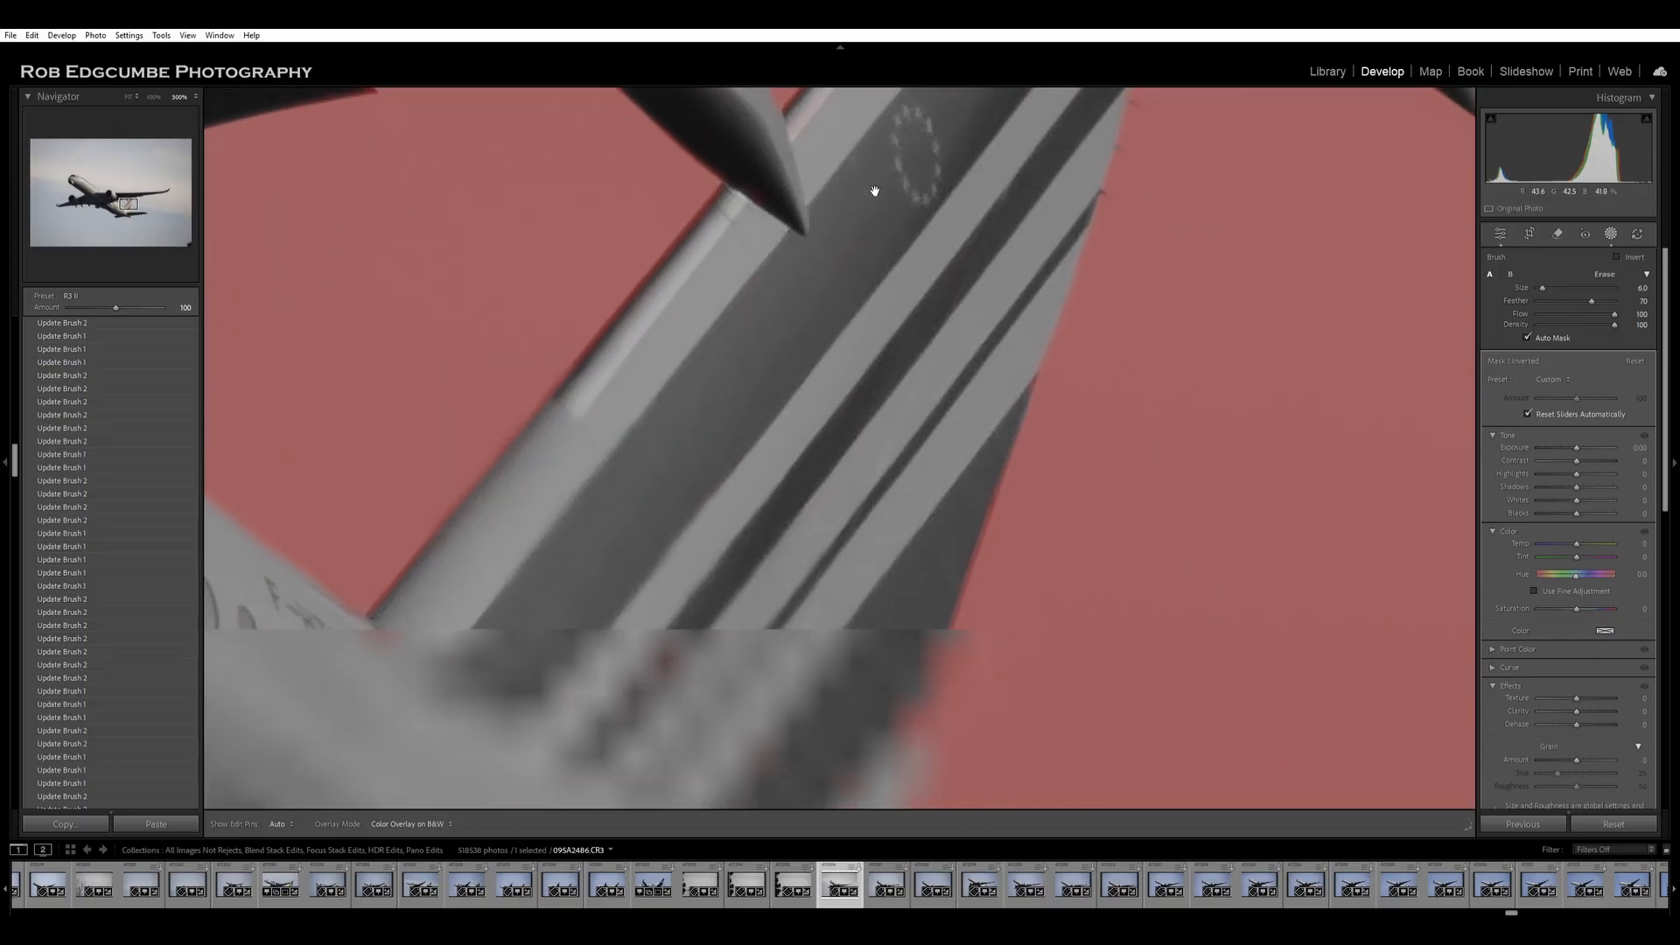
{"action": "mouse_move", "coordinate": [828, 636]}
{"action": "left_mouse_down"}
{"action": "mouse_move", "coordinate": [1039, 258]}
{"action": "mouse_move", "coordinate": [1047, 150]}
{"action": "mouse_move", "coordinate": [844, 262]}
{"action": "mouse_move", "coordinate": [412, 233]}
{"action": "left_mouse_up"}
{"action": "mouse_move", "coordinate": [514, 366]}
{"action": "left_mouse_down"}
{"action": "mouse_move", "coordinate": [817, 480]}
{"action": "mouse_move", "coordinate": [921, 392]}
{"action": "mouse_move", "coordinate": [602, 380]}
{"action": "mouse_move", "coordinate": [660, 368]}
{"action": "mouse_move", "coordinate": [394, 373]}
{"action": "mouse_move", "coordinate": [829, 379]}
{"action": "mouse_move", "coordinate": [686, 371]}
{"action": "mouse_move", "coordinate": [1312, 356]}
{"action": "mouse_move", "coordinate": [1133, 359]}
{"action": "left_mouse_up"}
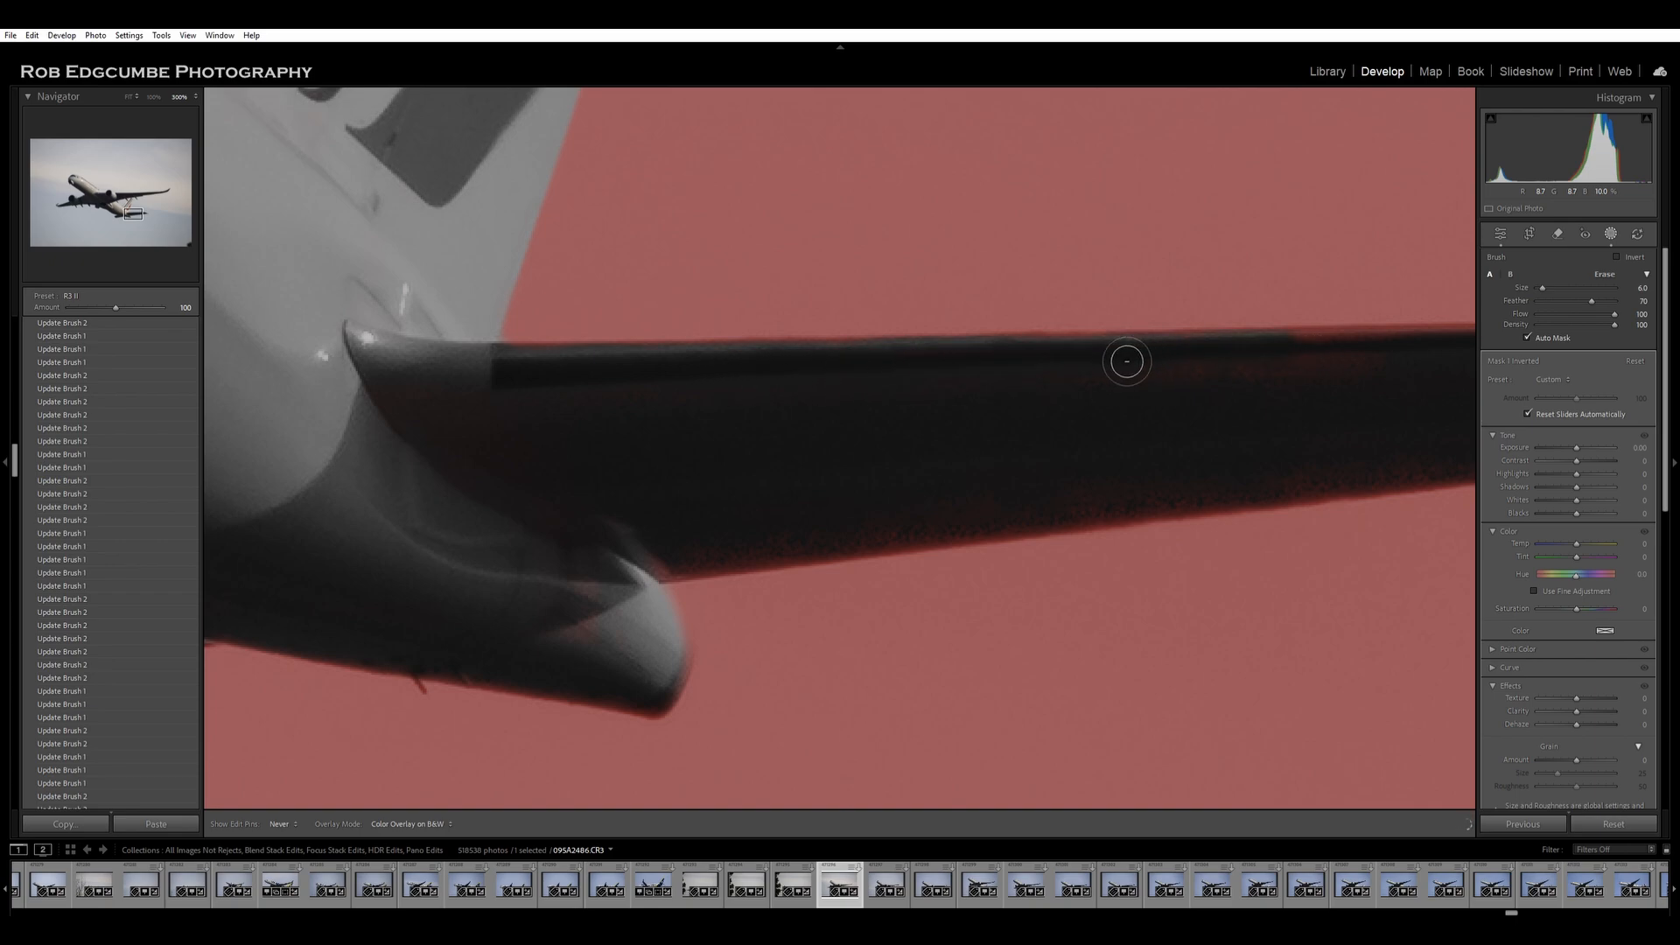
{"action": "left_click_drag", "start_coordinate": [1238, 383], "coordinate": [606, 411]}
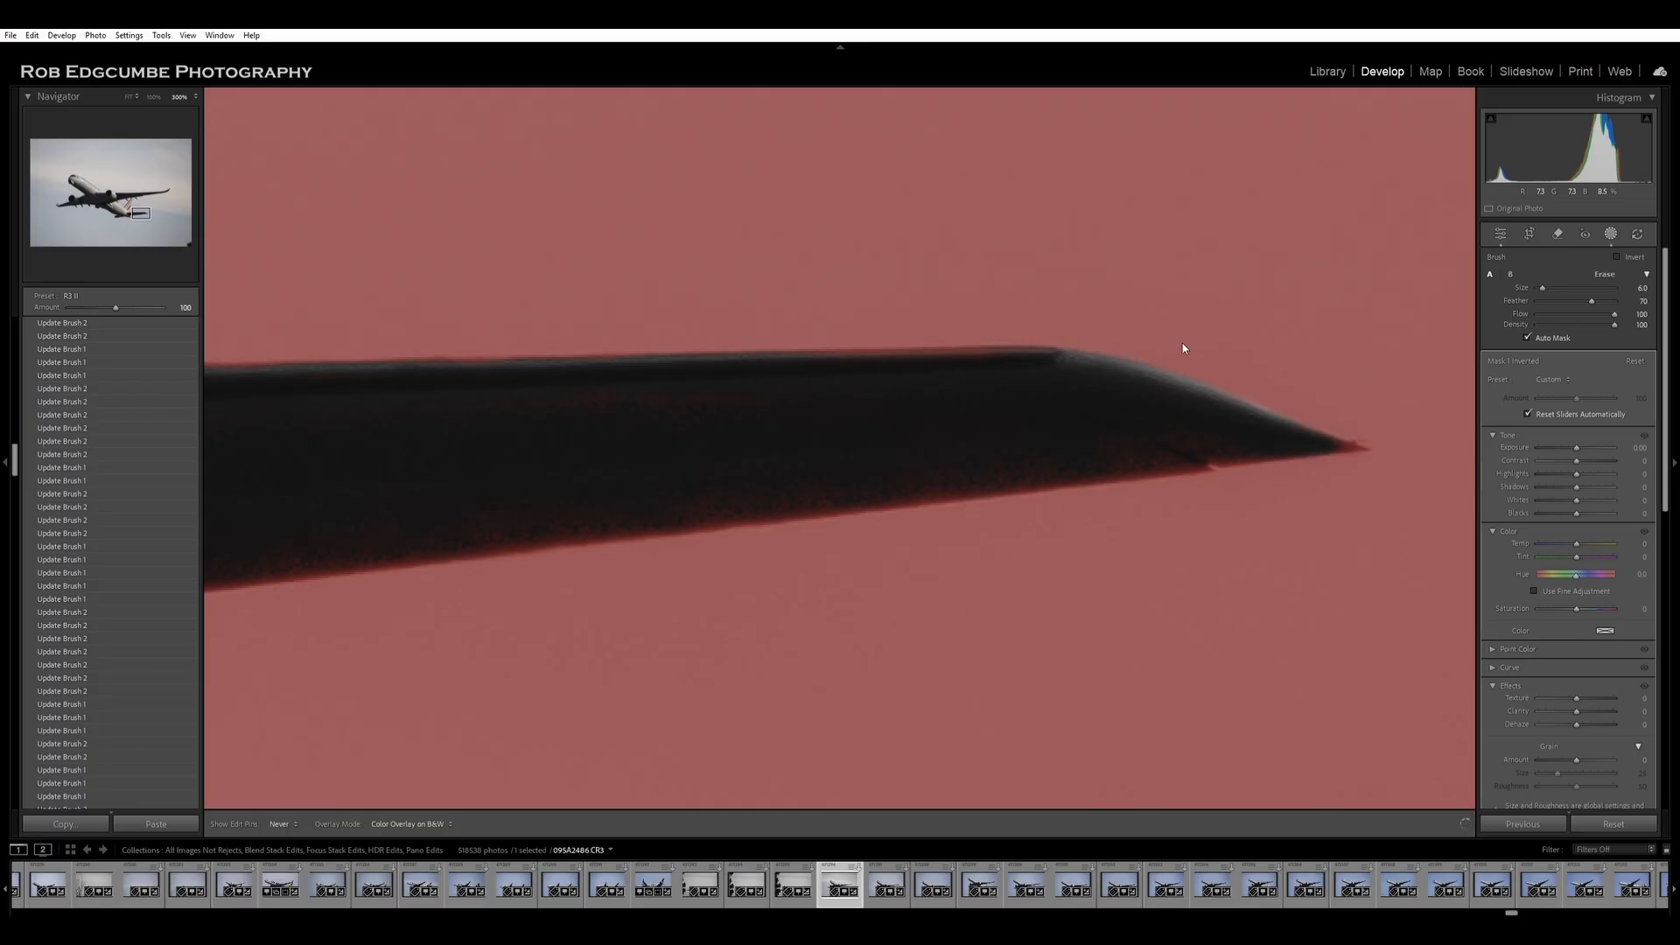
{"action": "key", "text": "alt"}
{"action": "key", "text": "alt"}
Reselect the brush component and clear the mask fringe along the stabilizer's lower edge from the tip to the tail cone.
{"action": "left_click", "coordinate": [1354, 214]}
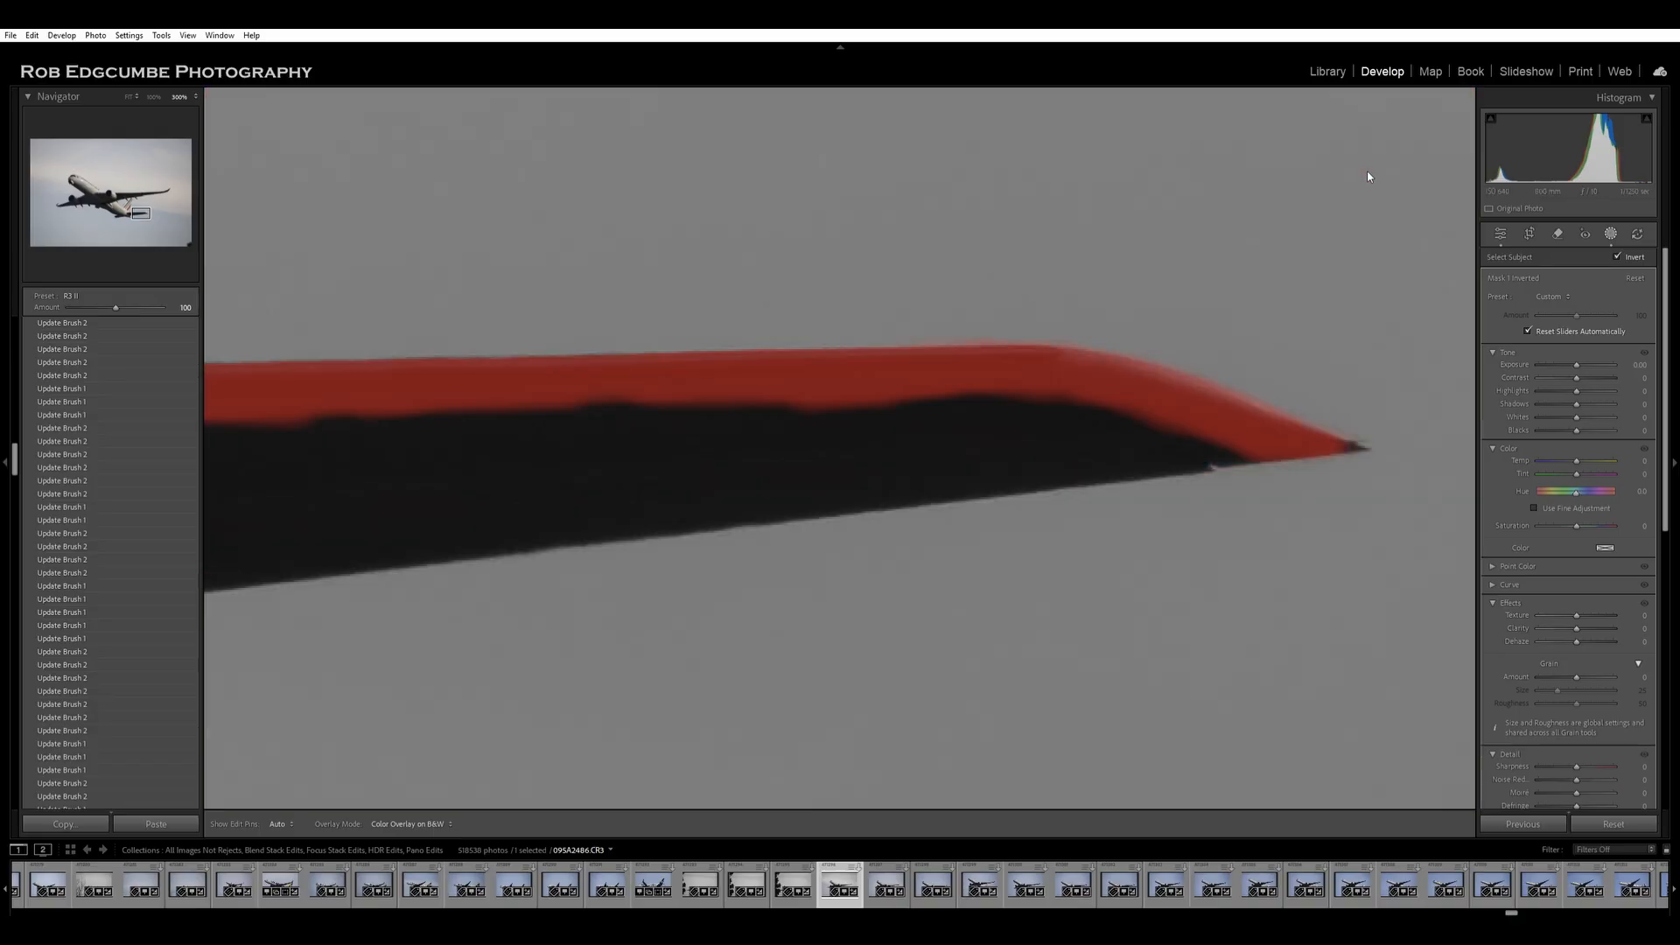
{"action": "left_click", "coordinate": [1368, 169]}
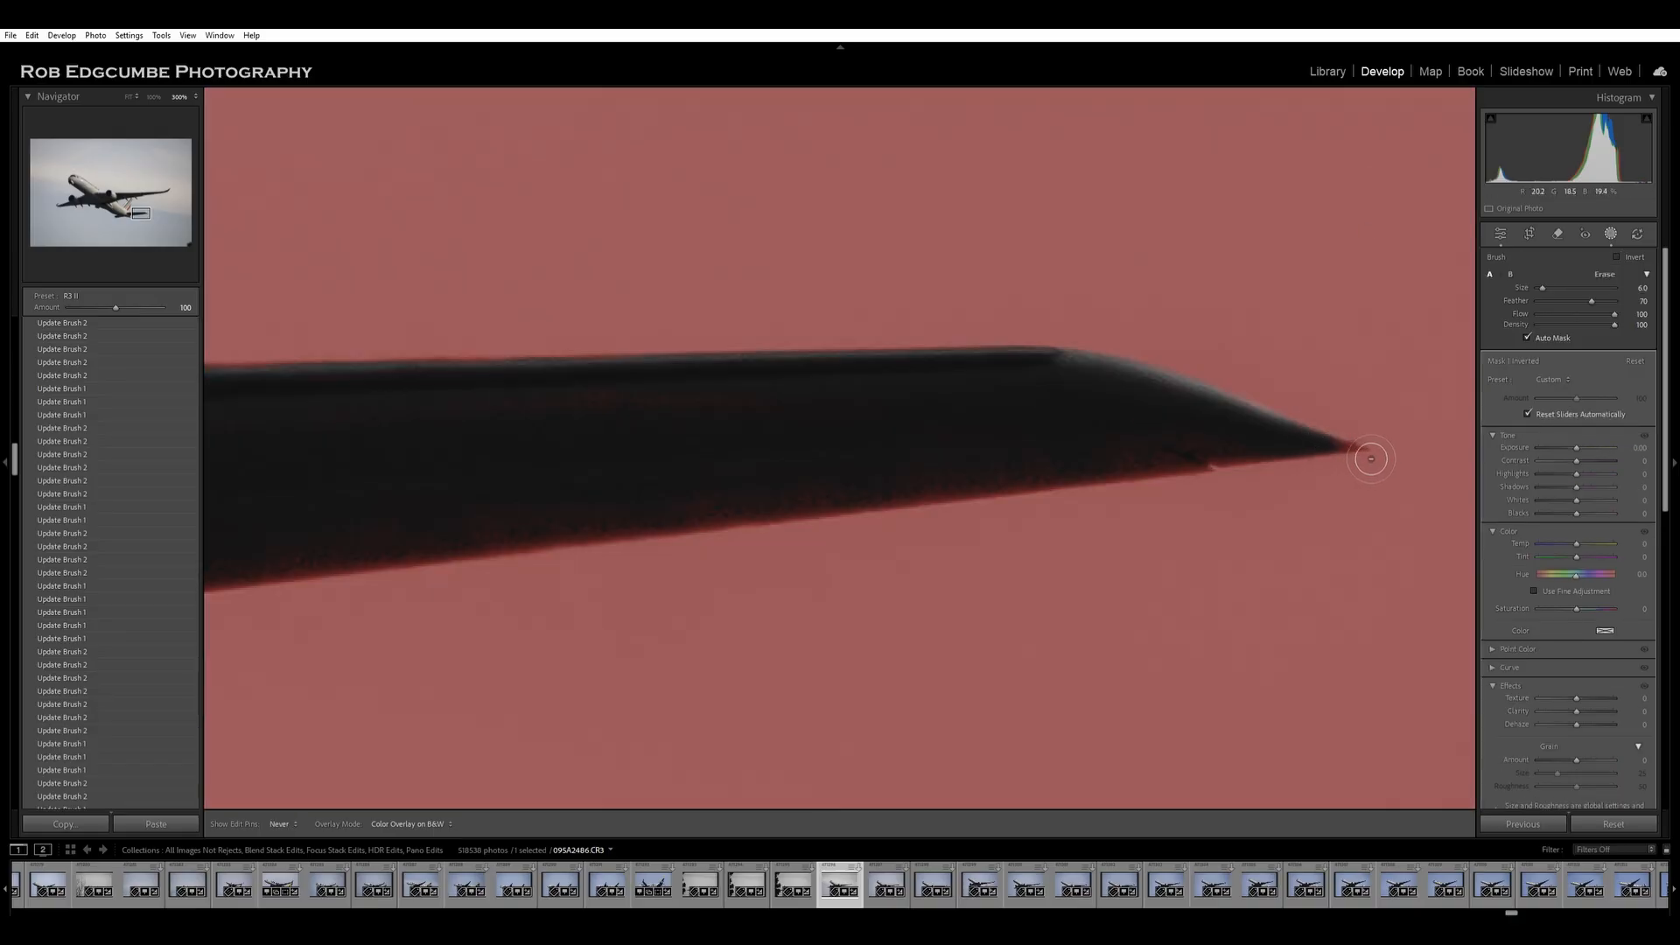
{"action": "key", "text": "h"}
{"action": "mouse_move", "coordinate": [1107, 475]}
{"action": "left_mouse_down"}
{"action": "mouse_move", "coordinate": [865, 498]}
{"action": "mouse_move", "coordinate": [1164, 475]}
{"action": "left_mouse_up"}
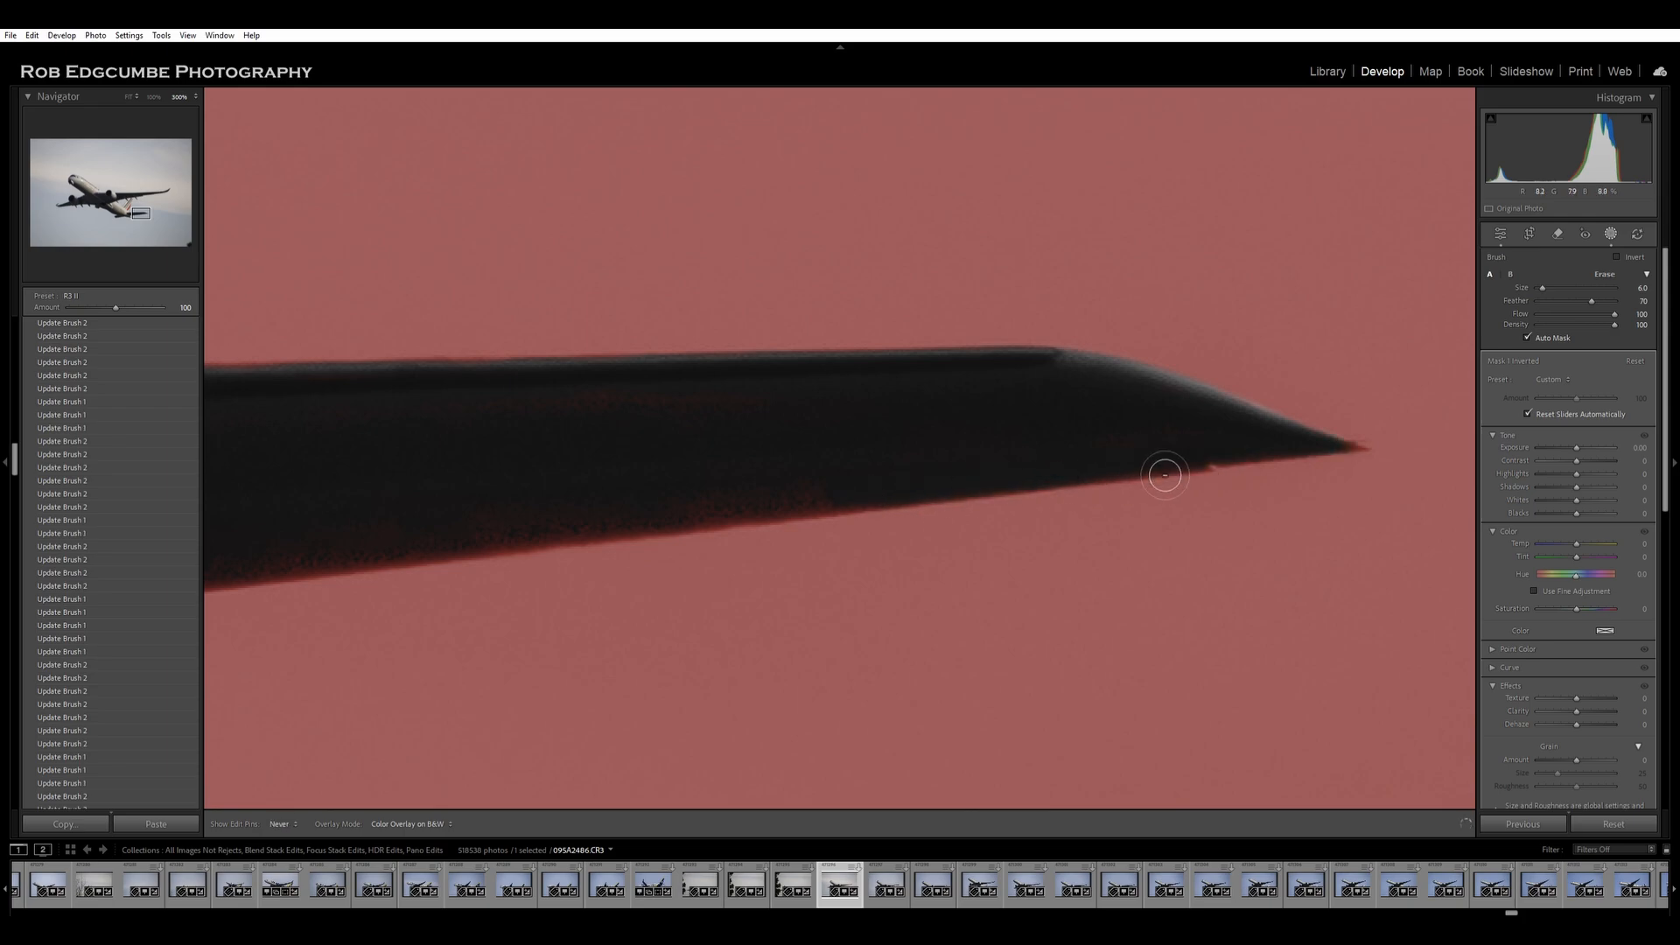
{"action": "mouse_move", "coordinate": [810, 516]}
{"action": "left_mouse_down"}
{"action": "mouse_move", "coordinate": [884, 493]}
{"action": "mouse_move", "coordinate": [593, 526]}
{"action": "mouse_move", "coordinate": [752, 497]}
{"action": "mouse_move", "coordinate": [865, 417]}
{"action": "mouse_move", "coordinate": [1204, 356]}
{"action": "mouse_move", "coordinate": [1256, 397]}
{"action": "left_mouse_up"}
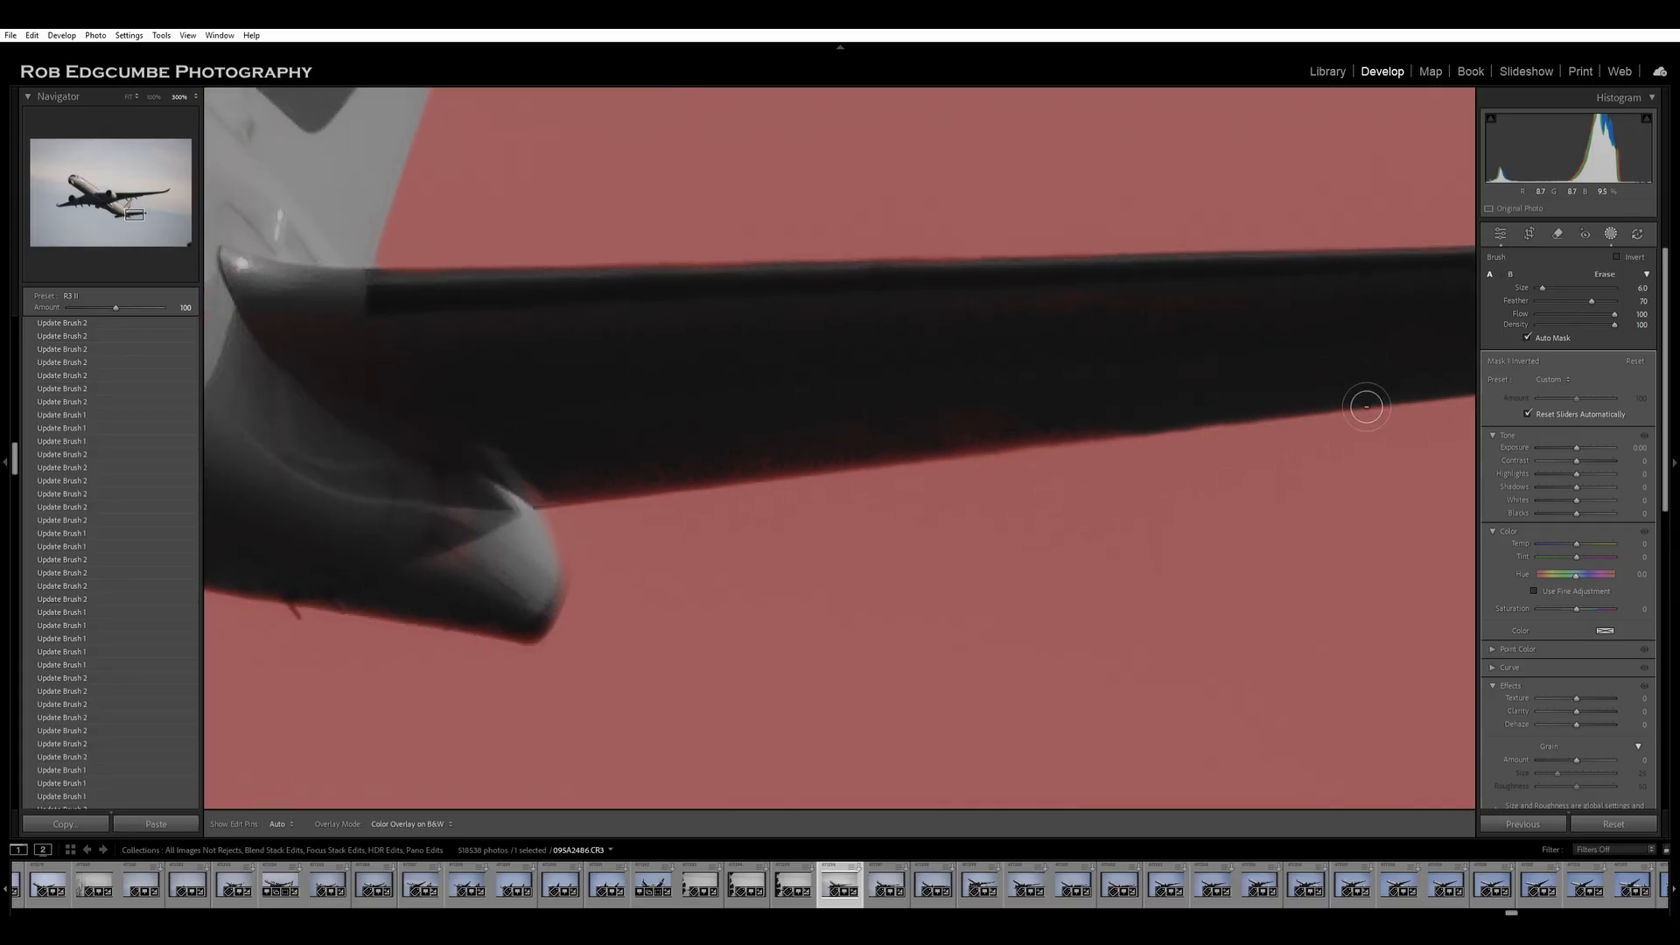
{"action": "mouse_move", "coordinate": [1058, 438]}
{"action": "left_mouse_down"}
{"action": "mouse_move", "coordinate": [1102, 431]}
{"action": "mouse_move", "coordinate": [960, 446]}
{"action": "mouse_move", "coordinate": [1140, 424]}
{"action": "mouse_move", "coordinate": [957, 450]}
{"action": "mouse_move", "coordinate": [1237, 410]}
{"action": "mouse_move", "coordinate": [958, 450]}
{"action": "left_mouse_up"}
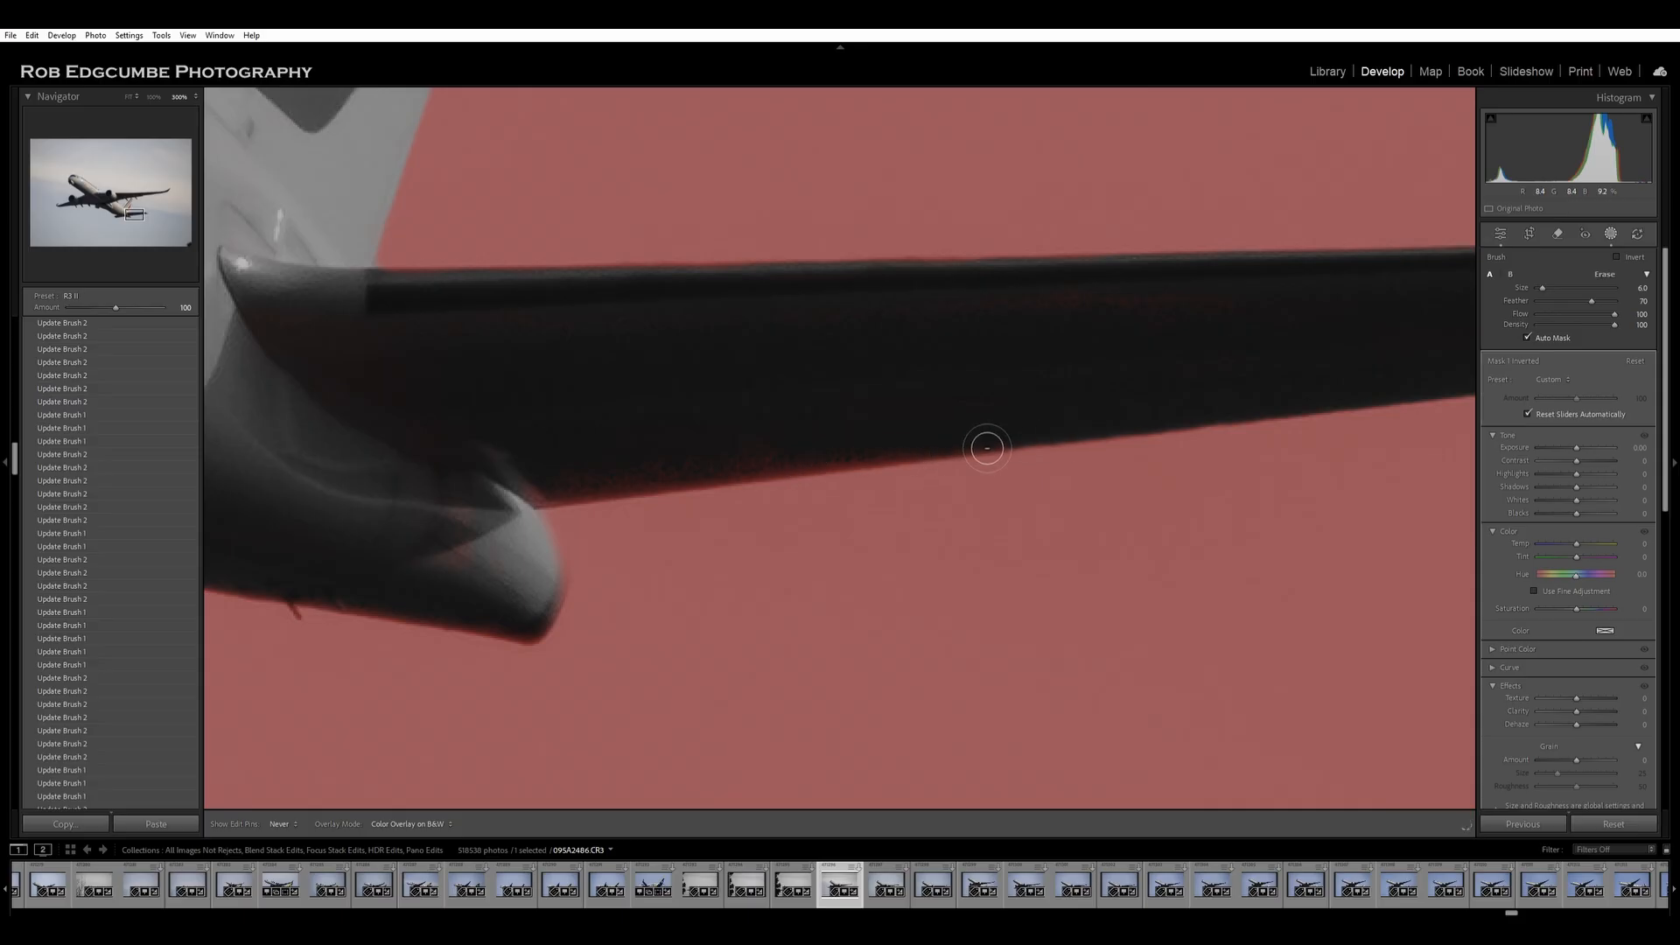
{"action": "mouse_move", "coordinate": [768, 481]}
{"action": "left_mouse_down"}
{"action": "mouse_move", "coordinate": [562, 500]}
{"action": "mouse_move", "coordinate": [807, 465]}
{"action": "mouse_move", "coordinate": [457, 516]}
{"action": "mouse_move", "coordinate": [472, 484]}
{"action": "mouse_move", "coordinate": [490, 574]}
{"action": "mouse_move", "coordinate": [490, 527]}
{"action": "left_mouse_up"}
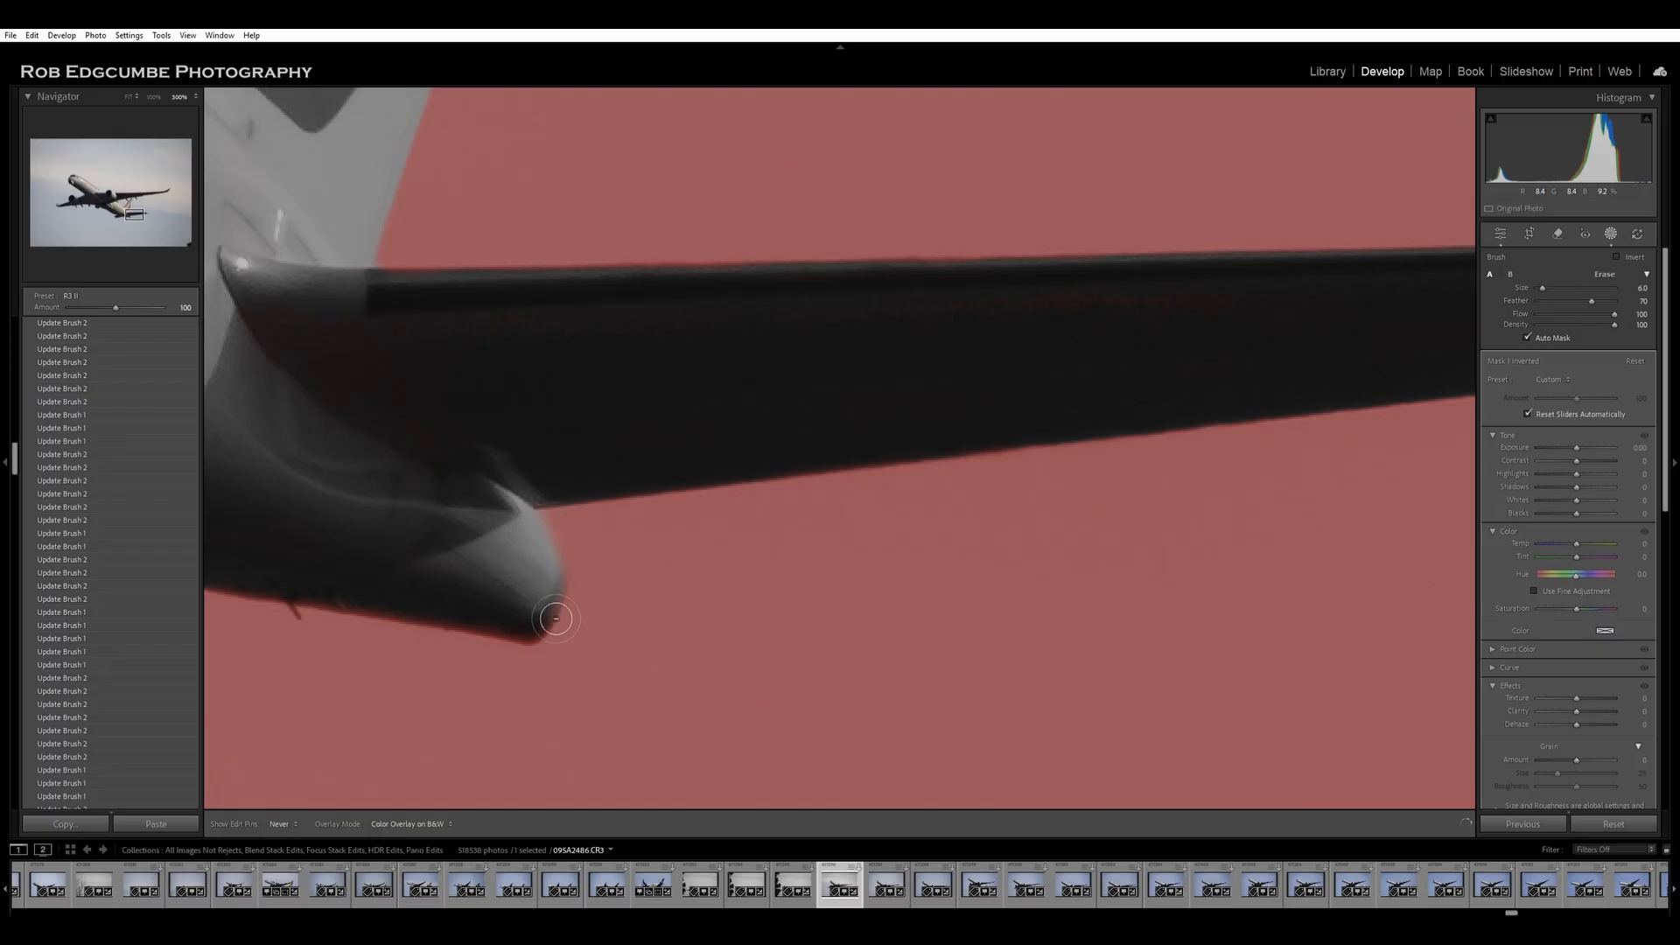
{"action": "mouse_move", "coordinate": [393, 454]}
{"action": "left_mouse_down"}
{"action": "mouse_move", "coordinate": [603, 450]}
{"action": "mouse_move", "coordinate": [1200, 323]}
{"action": "left_mouse_up"}
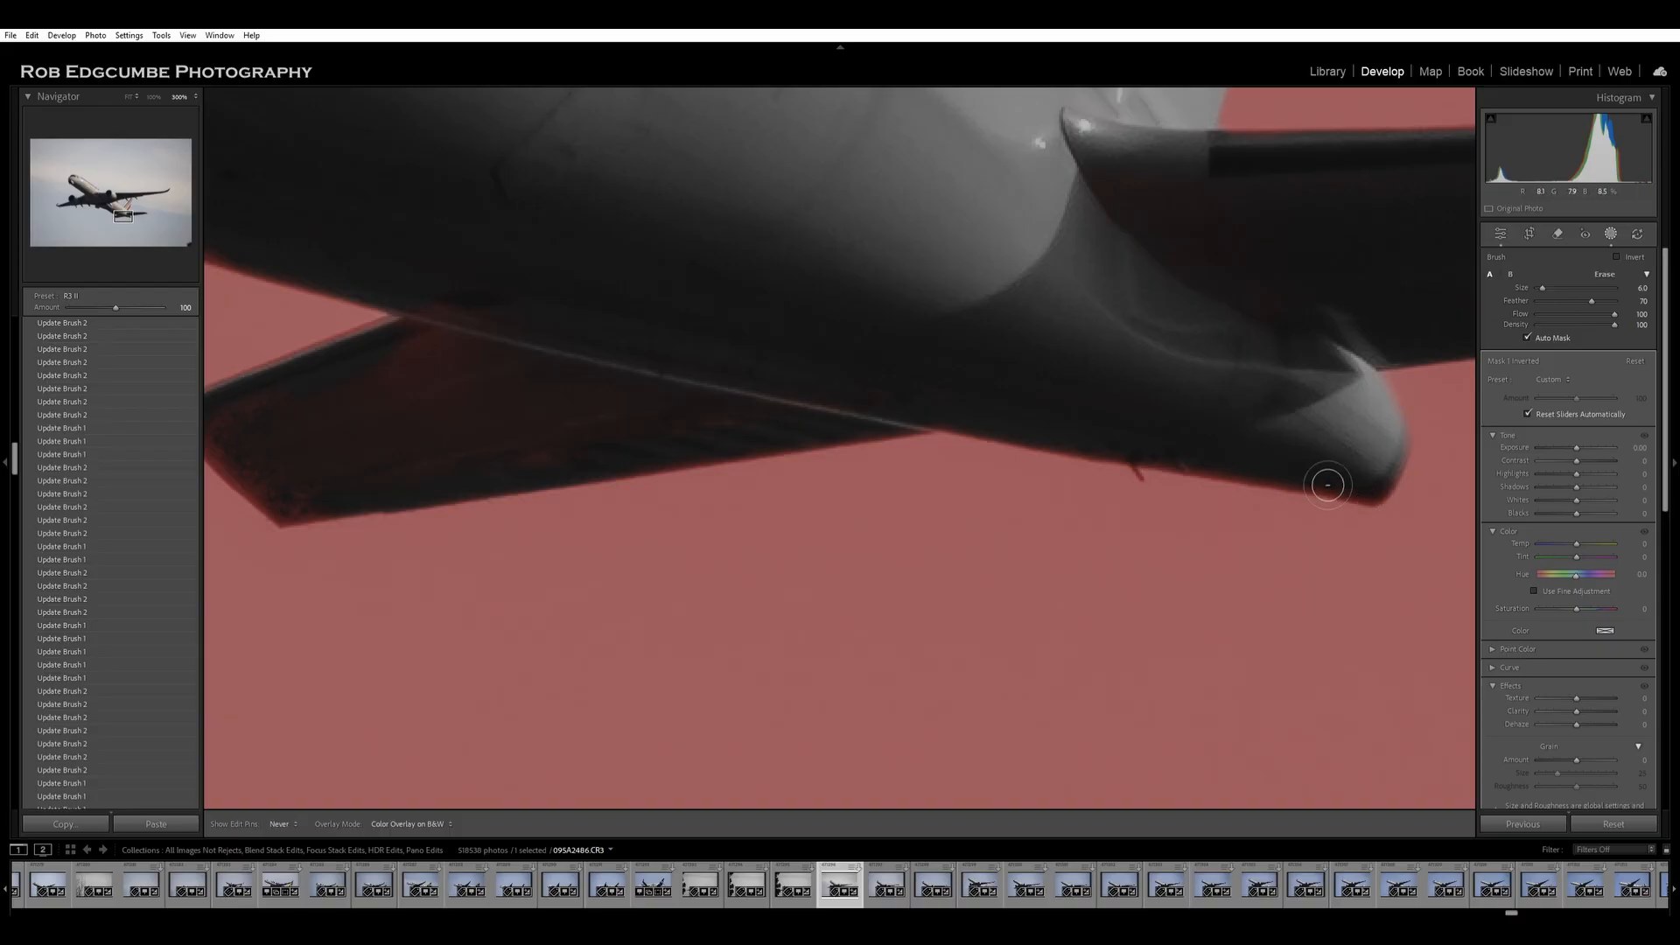
Clear the leftover mask from the lower horizontal stabilizer's surface and edges, up to where it meets the rear fuselage.
{"action": "mouse_move", "coordinate": [1293, 479]}
{"action": "left_mouse_down"}
{"action": "mouse_move", "coordinate": [1391, 498]}
{"action": "mouse_move", "coordinate": [950, 409]}
{"action": "mouse_move", "coordinate": [1134, 448]}
{"action": "mouse_move", "coordinate": [1027, 420]}
{"action": "mouse_move", "coordinate": [892, 418]}
{"action": "mouse_move", "coordinate": [903, 435]}
{"action": "mouse_move", "coordinate": [839, 425]}
{"action": "mouse_move", "coordinate": [323, 521]}
{"action": "mouse_move", "coordinate": [284, 461]}
{"action": "left_mouse_up"}
{"action": "left_click_drag", "start_coordinate": [550, 414], "coordinate": [1001, 409]}
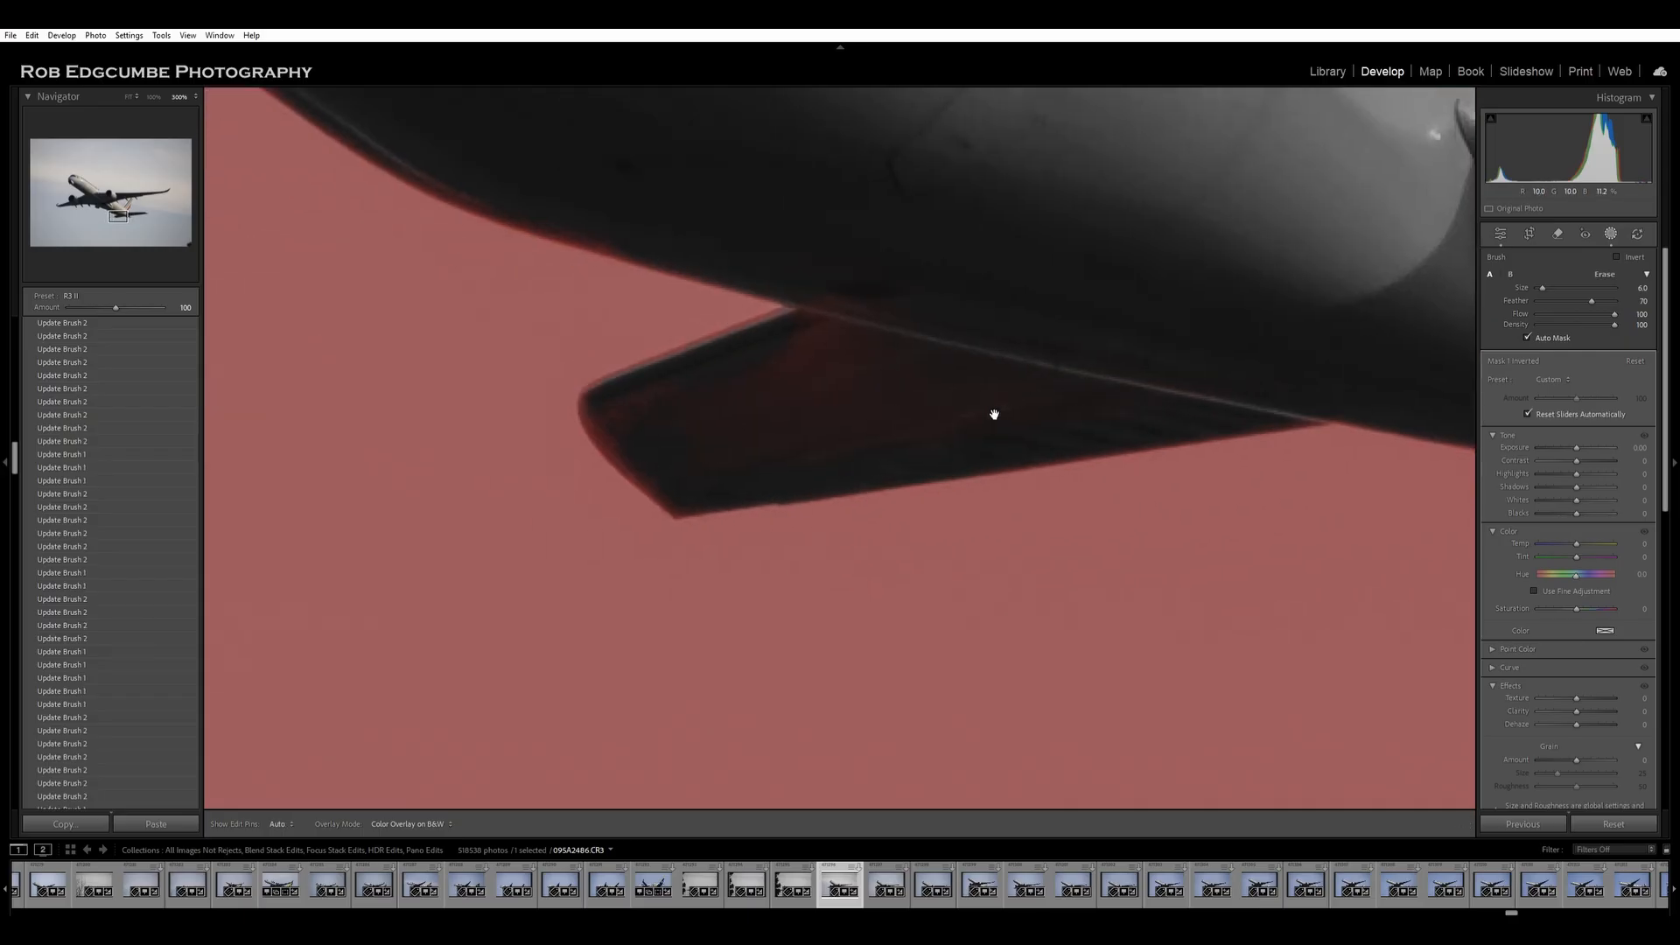
{"action": "mouse_move", "coordinate": [987, 351]}
{"action": "left_mouse_down"}
{"action": "mouse_move", "coordinate": [842, 372]}
{"action": "mouse_move", "coordinate": [908, 331]}
{"action": "mouse_move", "coordinate": [716, 396]}
{"action": "mouse_move", "coordinate": [686, 425]}
{"action": "mouse_move", "coordinate": [738, 467]}
{"action": "mouse_move", "coordinate": [683, 427]}
{"action": "mouse_move", "coordinate": [771, 517]}
{"action": "mouse_move", "coordinate": [720, 461]}
{"action": "left_mouse_up"}
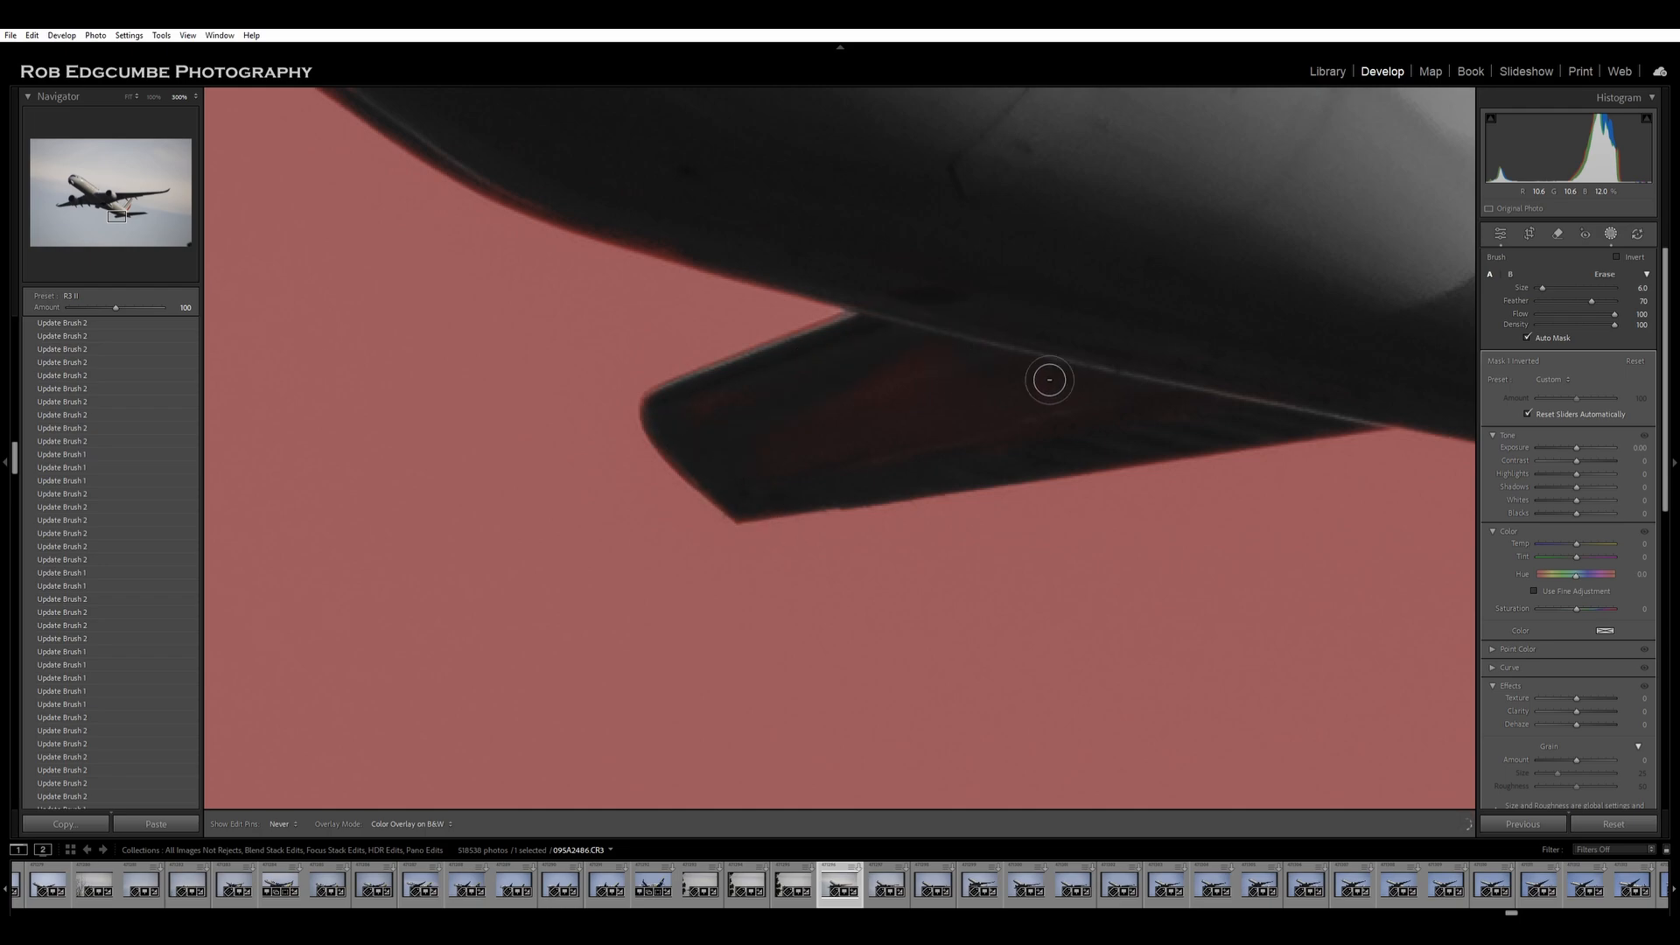
{"action": "mouse_move", "coordinate": [962, 252]}
{"action": "left_mouse_down"}
{"action": "mouse_move", "coordinate": [1088, 338]}
{"action": "mouse_move", "coordinate": [1382, 438]}
{"action": "mouse_move", "coordinate": [1243, 462]}
{"action": "mouse_move", "coordinate": [1053, 405]}
{"action": "mouse_move", "coordinate": [1207, 468]}
{"action": "mouse_move", "coordinate": [1013, 401]}
{"action": "mouse_move", "coordinate": [1326, 482]}
{"action": "mouse_move", "coordinate": [1062, 416]}
{"action": "mouse_move", "coordinate": [885, 326]}
{"action": "mouse_move", "coordinate": [937, 359]}
{"action": "mouse_move", "coordinate": [750, 232]}
{"action": "mouse_move", "coordinate": [825, 300]}
{"action": "mouse_move", "coordinate": [852, 243]}
{"action": "left_mouse_up"}
{"action": "left_click_drag", "start_coordinate": [1222, 433], "coordinate": [1275, 477]}
Clean up the mask fringe along the rear fuselage belly and around the main gear fairing, including its small protruding bracket.
{"action": "mouse_move", "coordinate": [1329, 619]}
{"action": "left_mouse_down"}
{"action": "mouse_move", "coordinate": [1222, 566]}
{"action": "mouse_move", "coordinate": [1321, 638]}
{"action": "mouse_move", "coordinate": [1021, 409]}
{"action": "mouse_move", "coordinate": [493, 201]}
{"action": "left_mouse_up"}
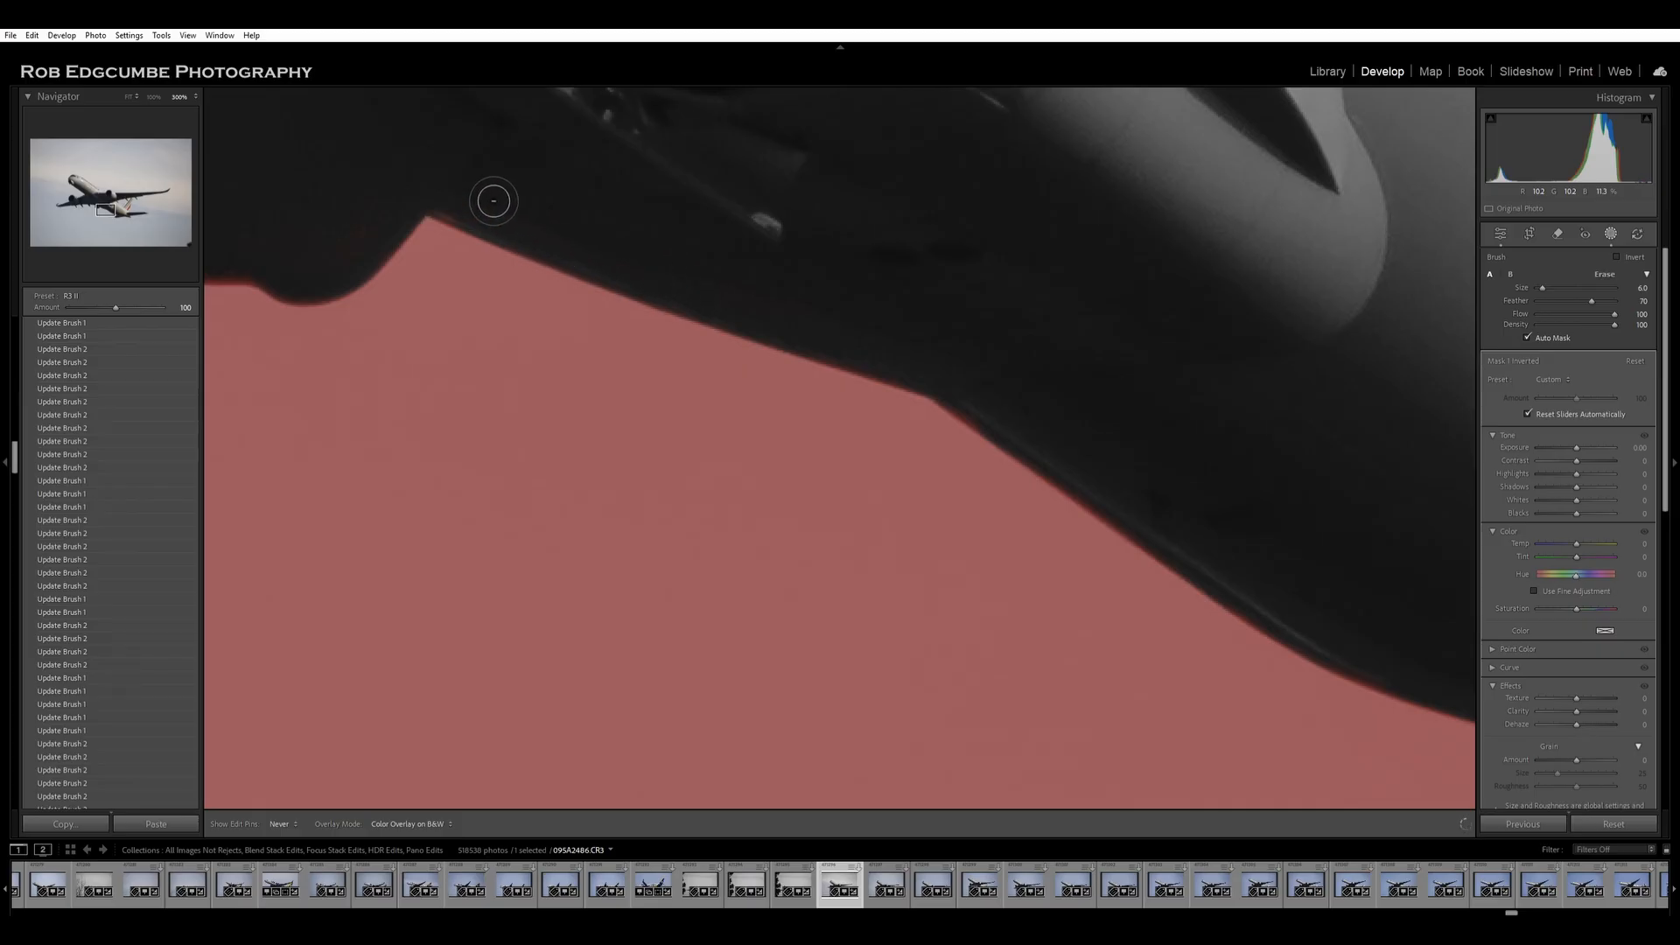
{"action": "left_click_drag", "start_coordinate": [609, 152], "coordinate": [1150, 308]}
{"action": "left_click_drag", "start_coordinate": [1319, 368], "coordinate": [1331, 376]}
{"action": "left_click_drag", "start_coordinate": [980, 290], "coordinate": [1087, 343]}
{"action": "mouse_move", "coordinate": [838, 385]}
{"action": "left_mouse_down"}
{"action": "mouse_move", "coordinate": [863, 320]}
{"action": "mouse_move", "coordinate": [891, 356]}
{"action": "left_mouse_up"}
{"action": "left_click_drag", "start_coordinate": [927, 450], "coordinate": [839, 464]}
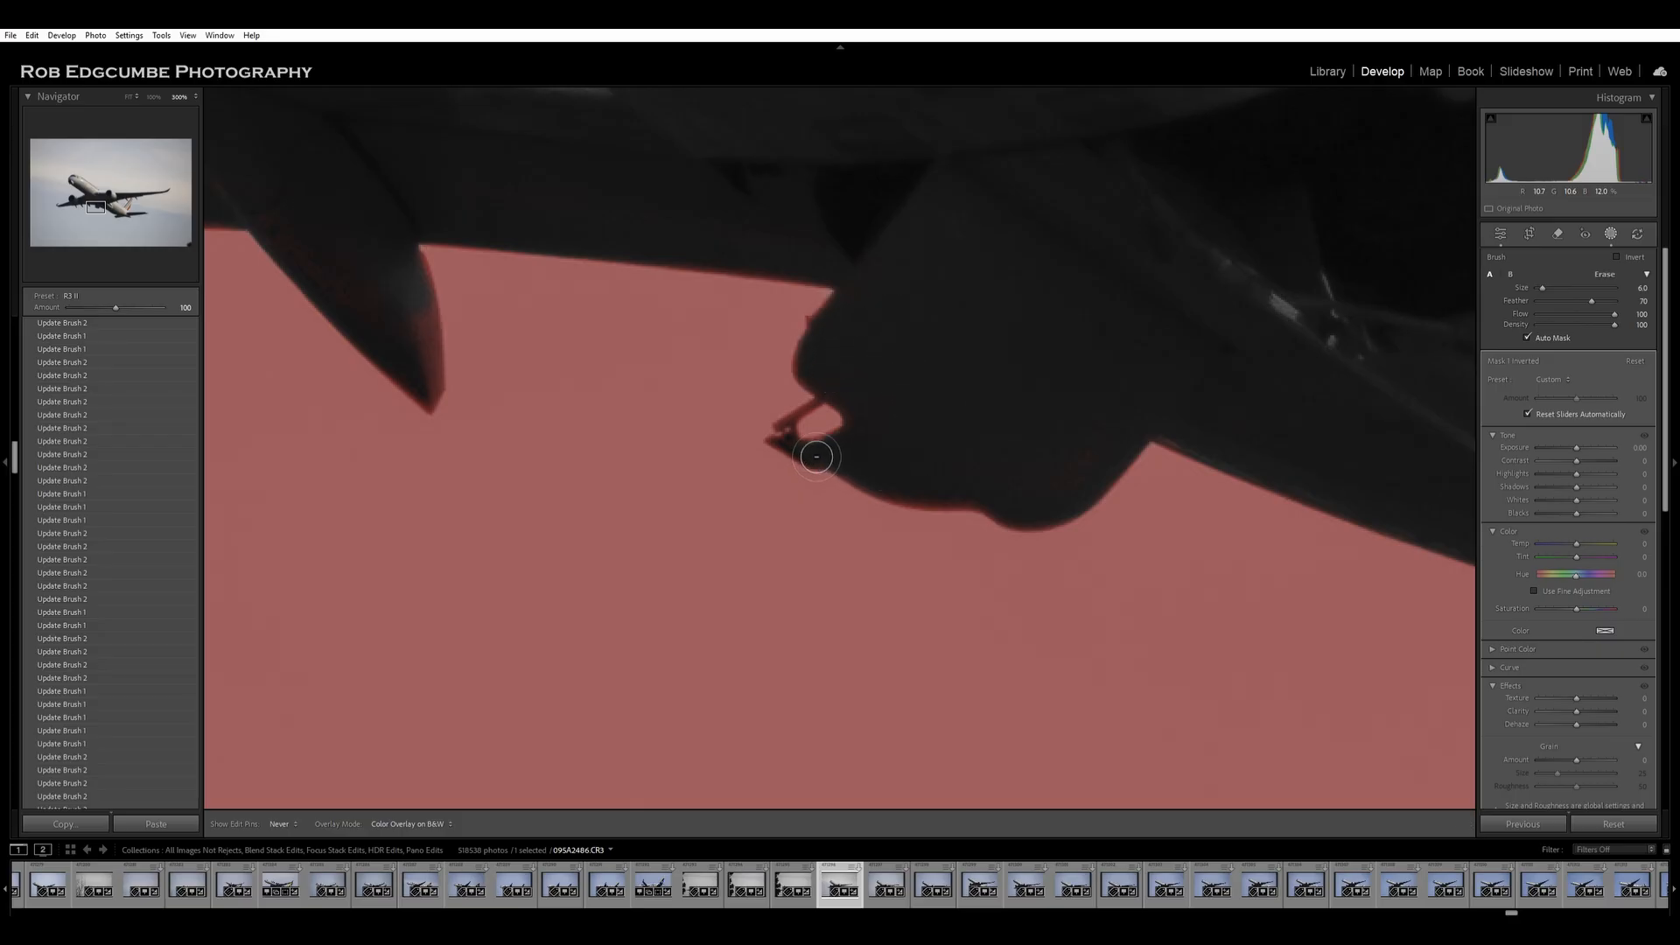
{"action": "key", "text": "h"}
{"action": "left_click", "coordinate": [828, 425]}
Brush the mask spill off the three inboard flap fairings and the wing's trailing edge between them.
{"action": "left_click_drag", "start_coordinate": [947, 322], "coordinate": [1331, 431]}
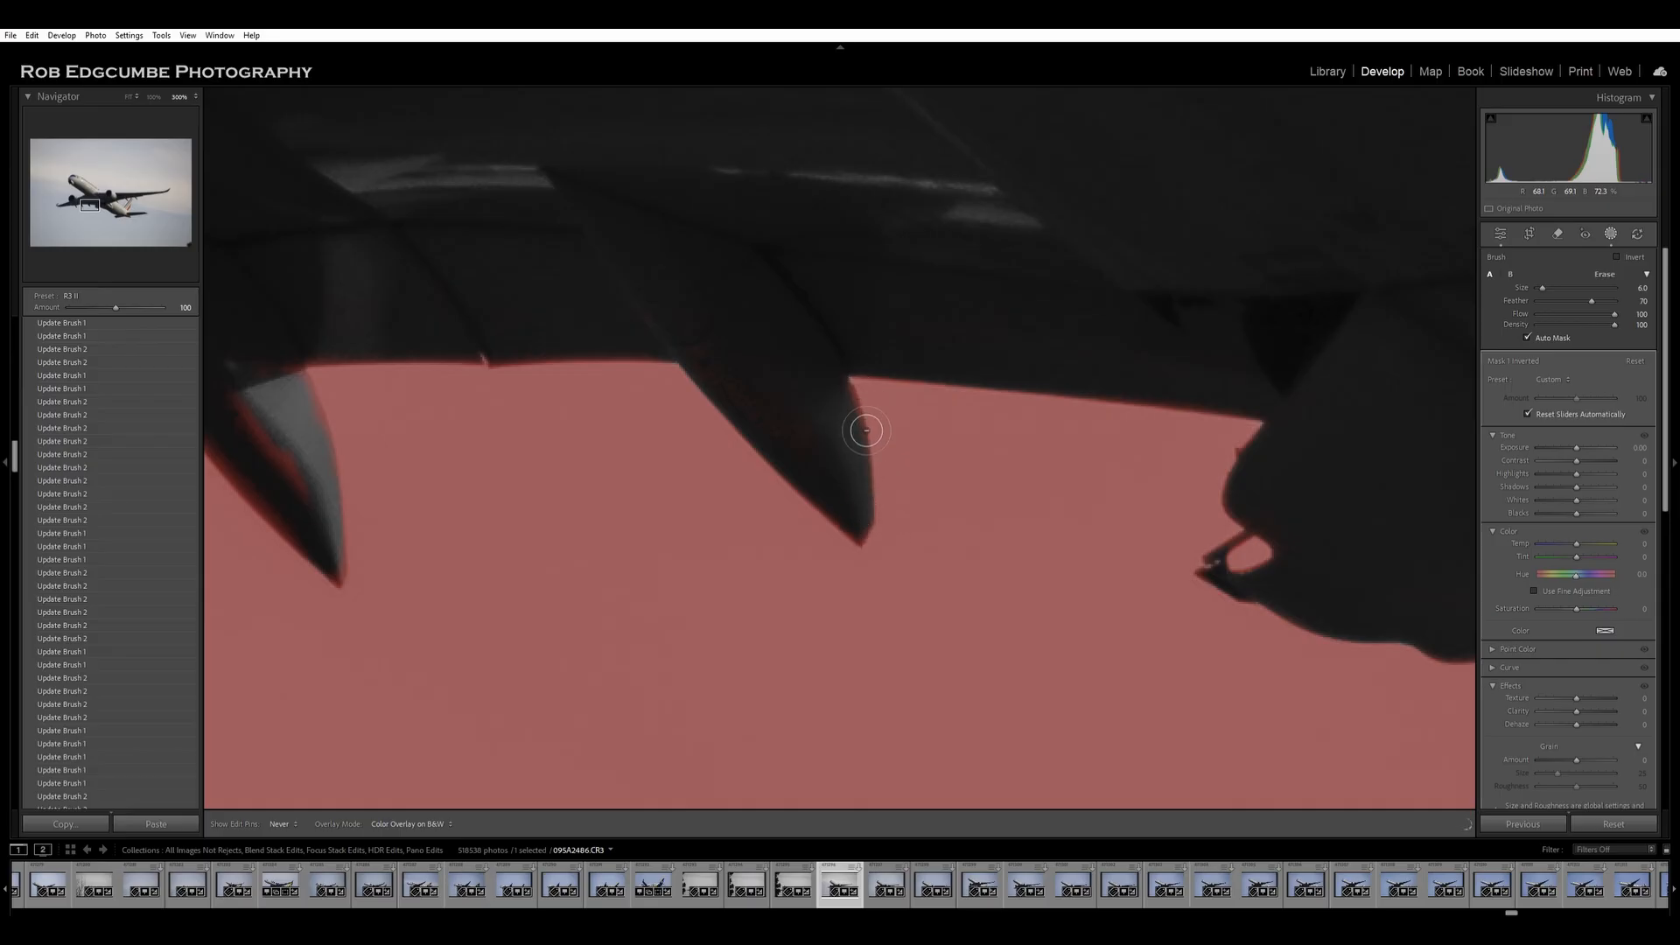
{"action": "mouse_move", "coordinate": [869, 465]}
{"action": "left_mouse_down"}
{"action": "mouse_move", "coordinate": [743, 356]}
{"action": "mouse_move", "coordinate": [784, 308]}
{"action": "left_mouse_up"}
{"action": "mouse_move", "coordinate": [703, 273]}
{"action": "left_mouse_down"}
{"action": "mouse_move", "coordinate": [1359, 341]}
{"action": "mouse_move", "coordinate": [1215, 405]}
{"action": "mouse_move", "coordinate": [1321, 423]}
{"action": "mouse_move", "coordinate": [1274, 428]}
{"action": "left_mouse_up"}
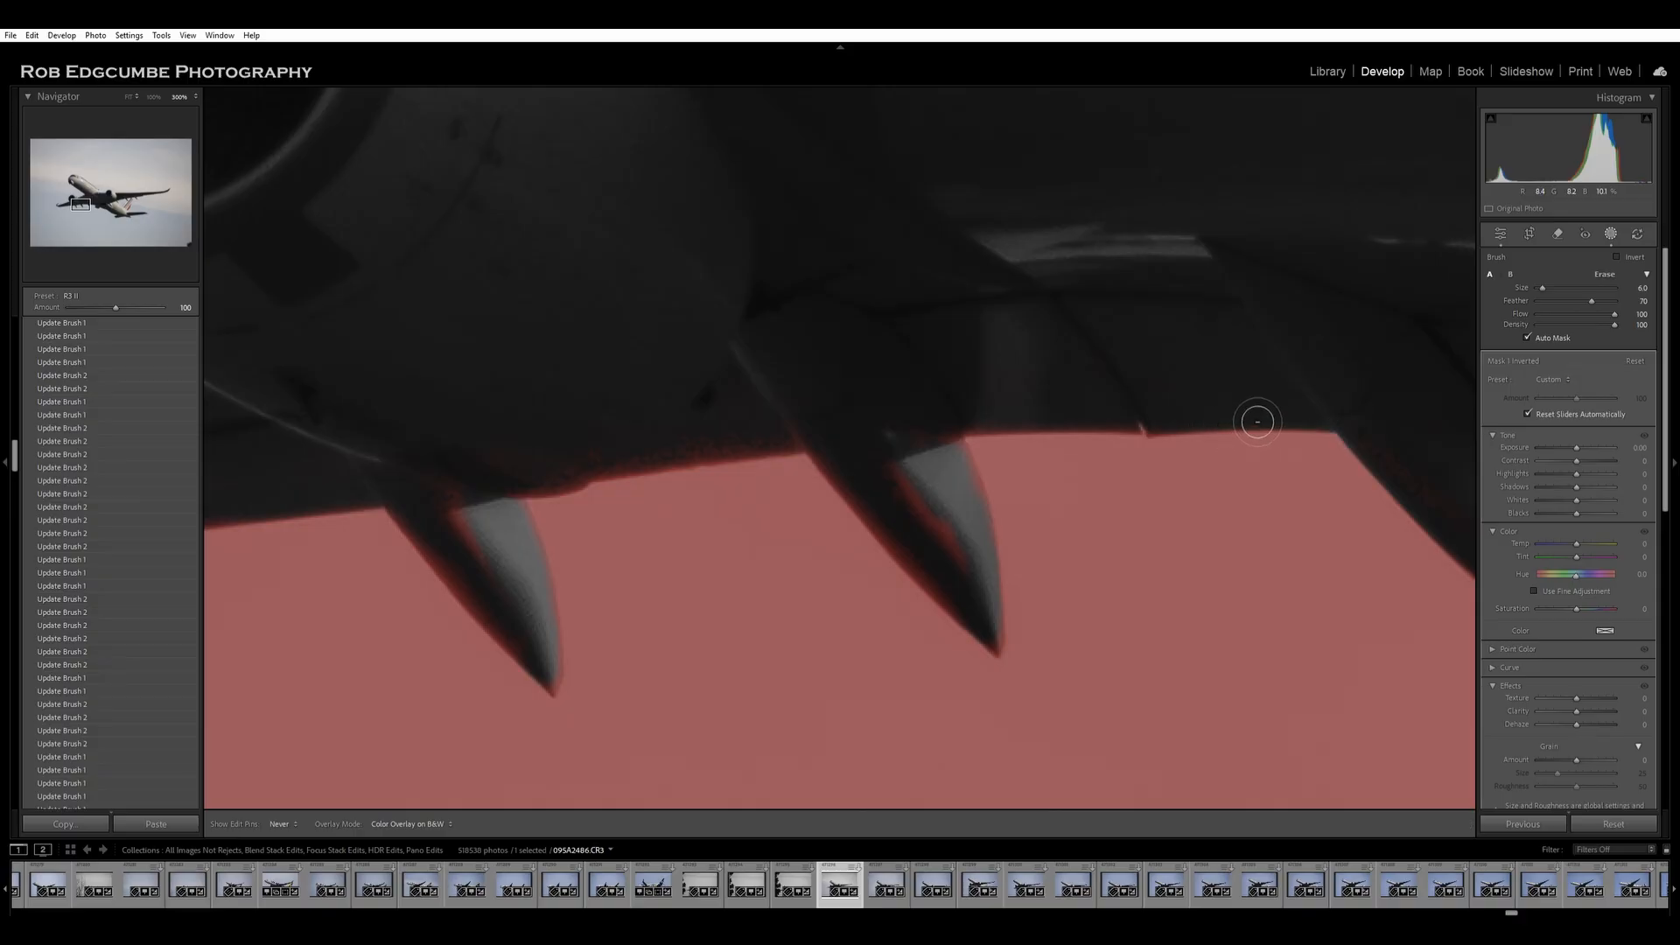
{"action": "left_click_drag", "start_coordinate": [1092, 416], "coordinate": [1036, 421]}
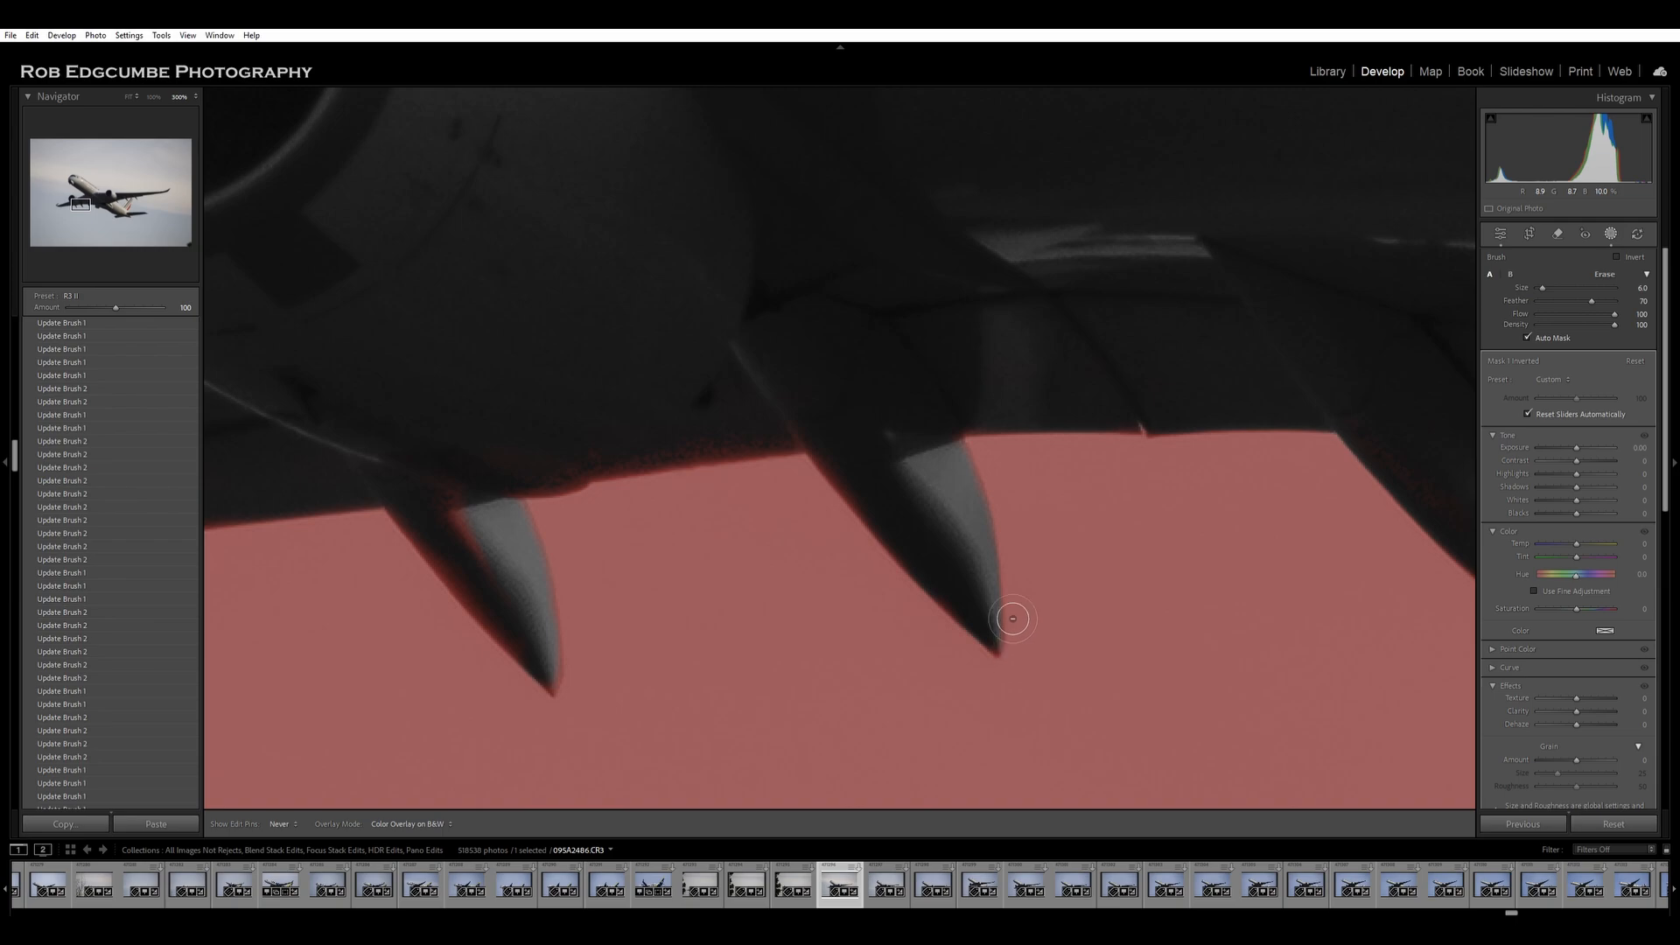
{"action": "mouse_move", "coordinate": [903, 515]}
{"action": "left_mouse_down"}
{"action": "mouse_move", "coordinate": [853, 451]}
{"action": "mouse_move", "coordinate": [933, 483]}
{"action": "mouse_move", "coordinate": [865, 390]}
{"action": "mouse_move", "coordinate": [630, 465]}
{"action": "mouse_move", "coordinate": [810, 443]}
{"action": "left_mouse_up"}
{"action": "mouse_move", "coordinate": [554, 492]}
{"action": "left_mouse_down"}
{"action": "mouse_move", "coordinate": [664, 469]}
{"action": "mouse_move", "coordinate": [461, 479]}
{"action": "mouse_move", "coordinate": [438, 502]}
{"action": "mouse_move", "coordinate": [451, 531]}
{"action": "mouse_move", "coordinate": [528, 634]}
{"action": "mouse_move", "coordinate": [494, 585]}
{"action": "left_mouse_up"}
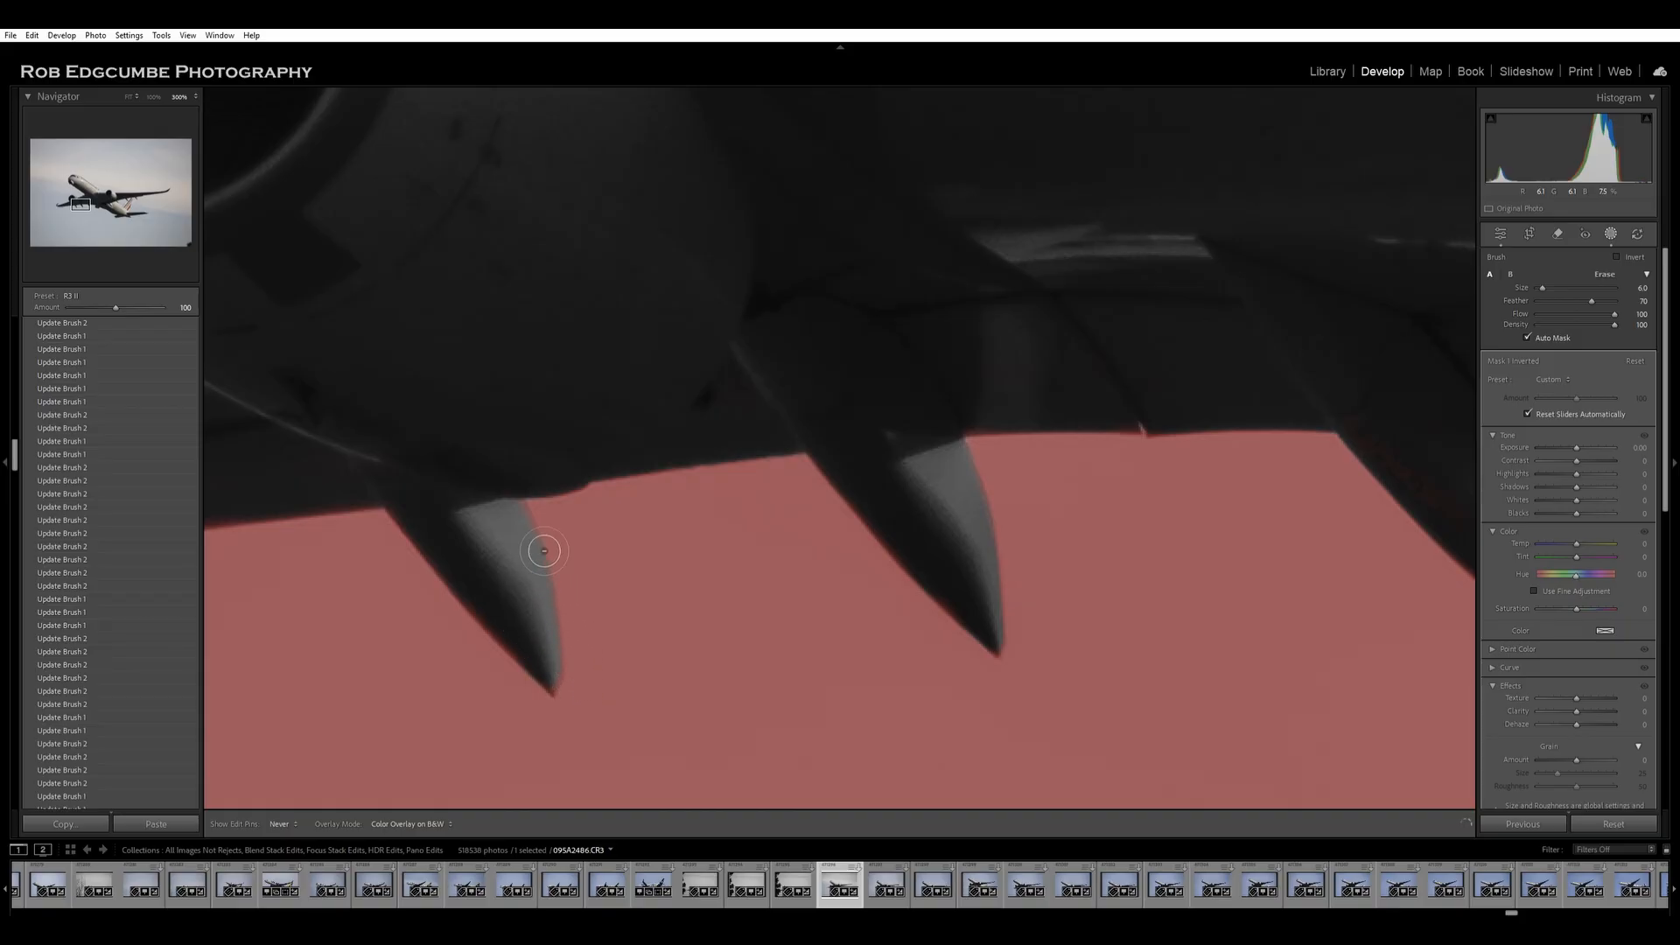
Clean up the mask along the trailing edge outboard of the flap fairings, including the edges of the flap notch.
{"action": "left_click_drag", "start_coordinate": [461, 378], "coordinate": [1168, 343]}
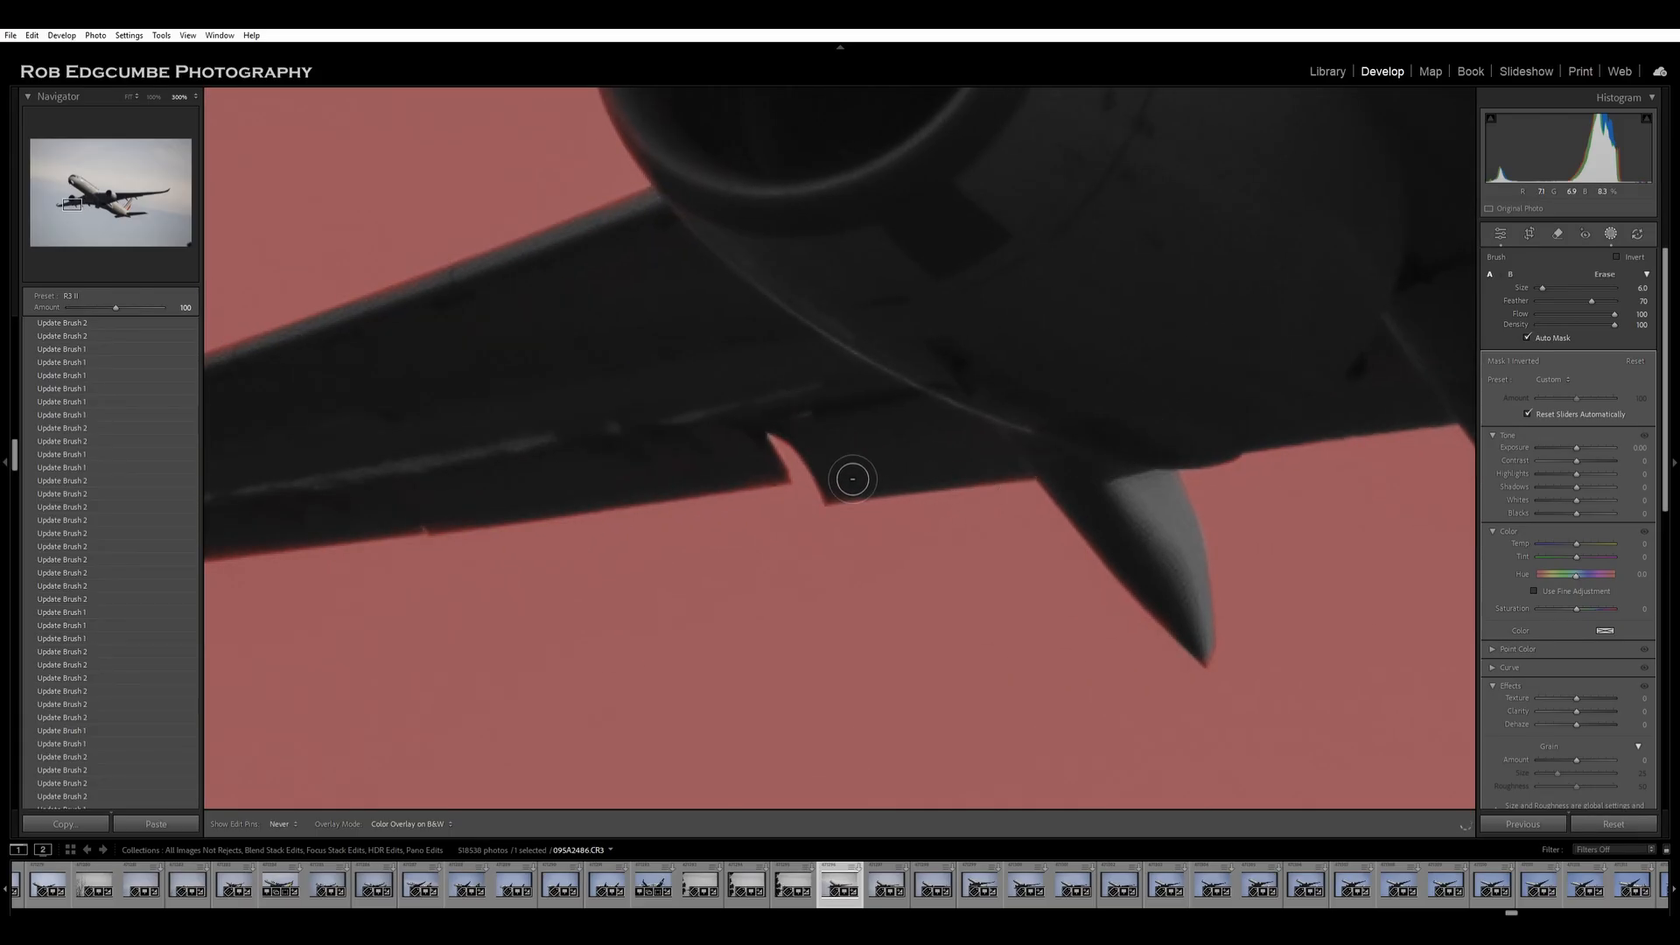
{"action": "left_click_drag", "start_coordinate": [1024, 479], "coordinate": [1042, 452]}
{"action": "left_click_drag", "start_coordinate": [762, 435], "coordinate": [777, 490]}
Clear the mask fringe from the outer trailing edge and around the winglet of the wing pointing left in the photo.
{"action": "left_click_drag", "start_coordinate": [457, 427], "coordinate": [1097, 322]}
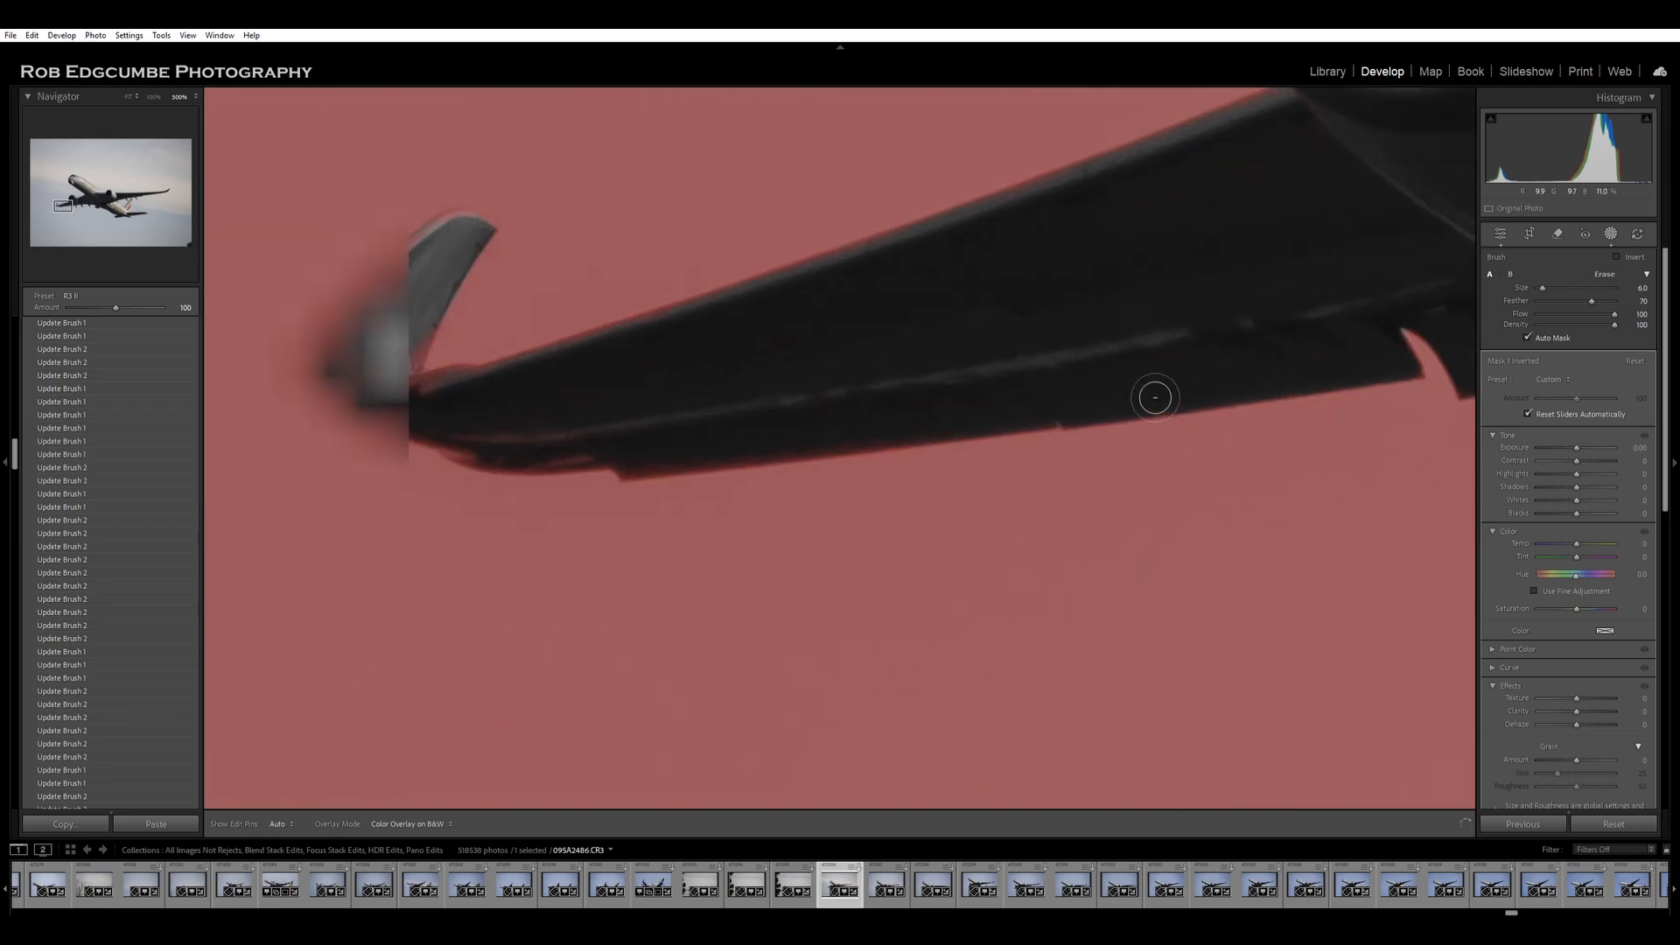
{"action": "key", "text": "h"}
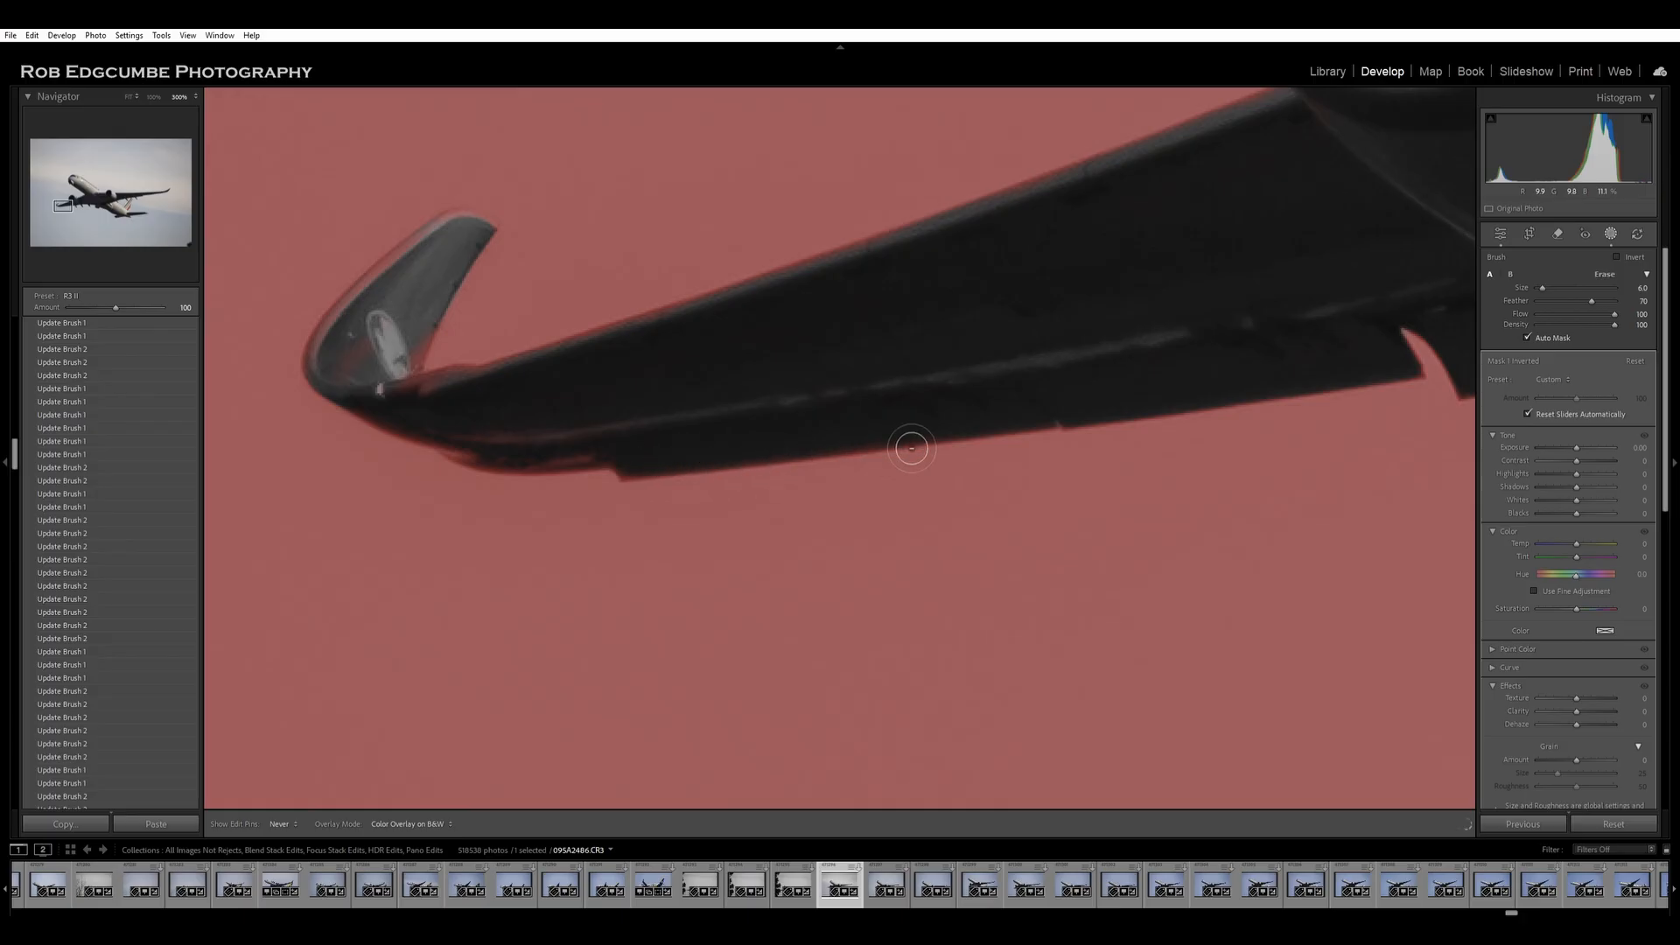
{"action": "mouse_move", "coordinate": [591, 457]}
{"action": "left_mouse_down"}
{"action": "mouse_move", "coordinate": [657, 456]}
{"action": "mouse_move", "coordinate": [459, 448]}
{"action": "left_mouse_up"}
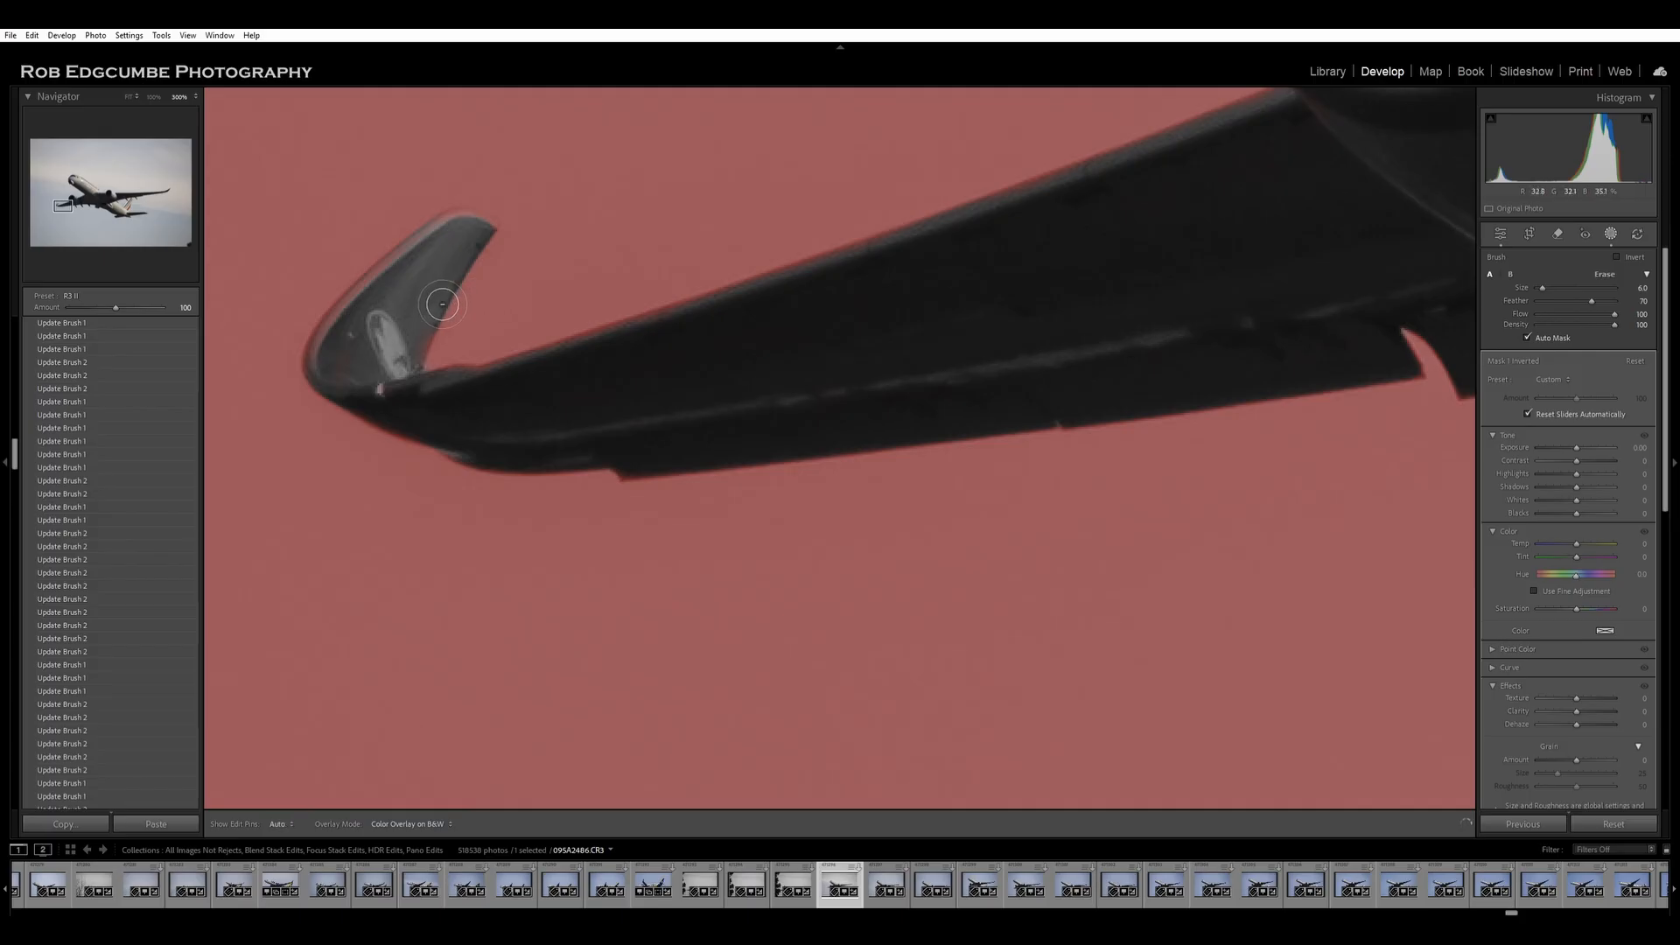
{"action": "mouse_move", "coordinate": [365, 335]}
{"action": "left_mouse_down"}
{"action": "mouse_move", "coordinate": [340, 375]}
{"action": "mouse_move", "coordinate": [358, 345]}
{"action": "left_mouse_up"}
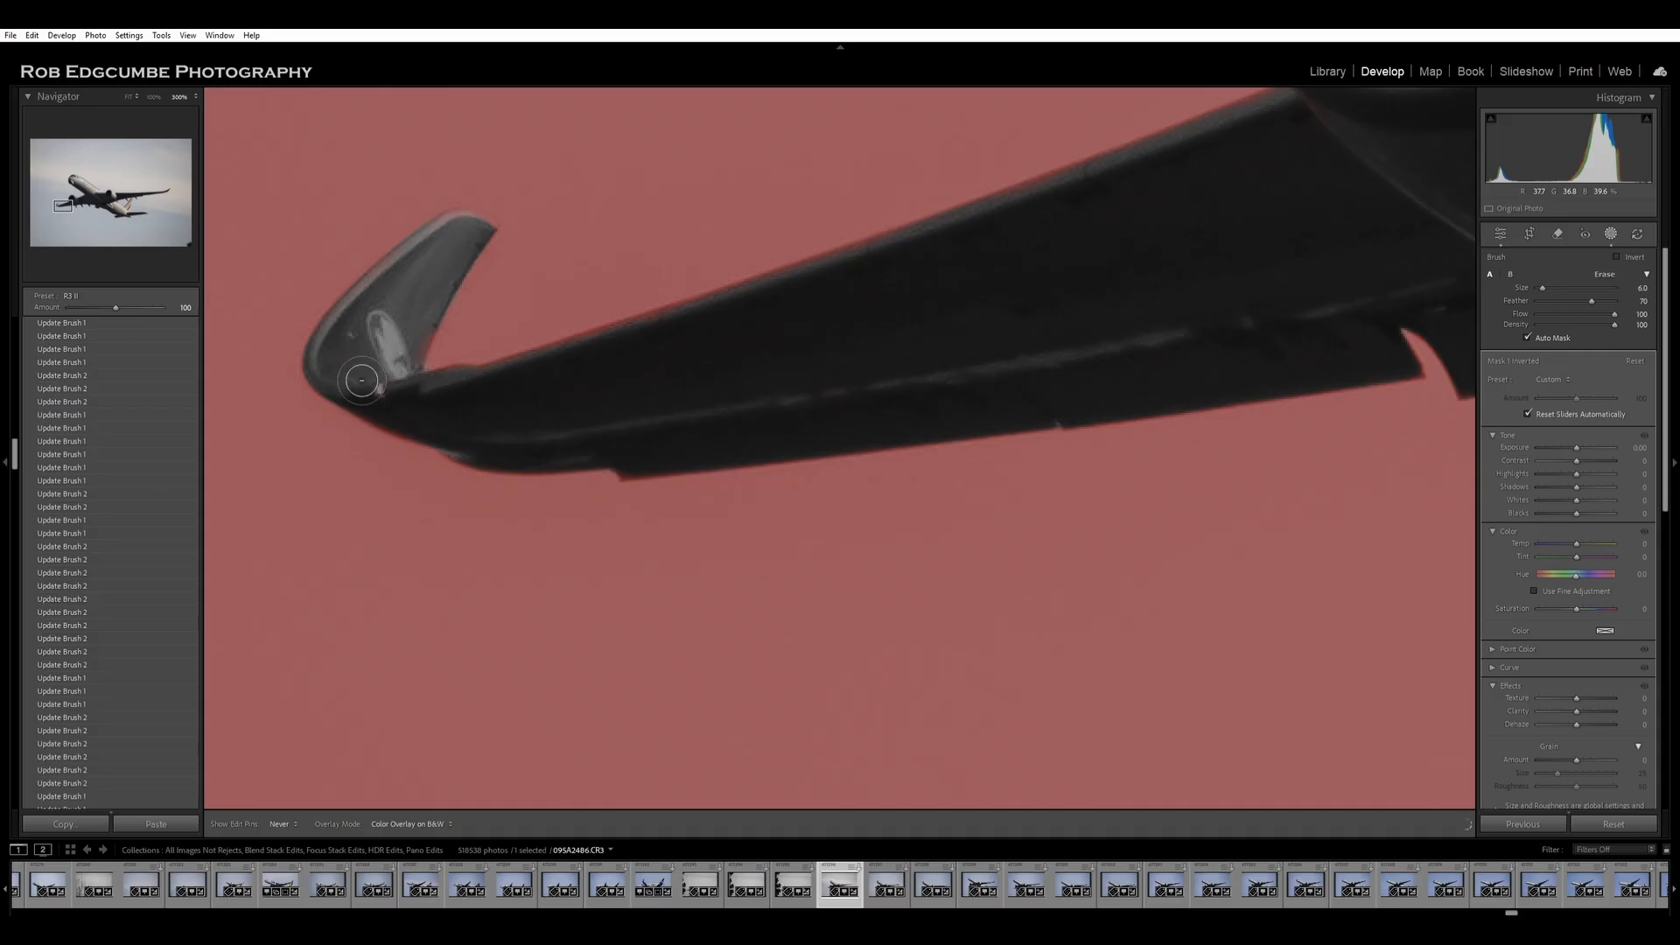
Clear the mask fringe along the same wing's leading edge from the winglet to the engine.
{"action": "mouse_move", "coordinate": [775, 457]}
{"action": "left_mouse_down"}
{"action": "mouse_move", "coordinate": [741, 420]}
{"action": "mouse_move", "coordinate": [527, 399]}
{"action": "mouse_move", "coordinate": [608, 353]}
{"action": "mouse_move", "coordinate": [762, 325]}
{"action": "left_mouse_up"}
{"action": "left_click_drag", "start_coordinate": [1009, 234], "coordinate": [1317, 116]}
{"action": "left_click_drag", "start_coordinate": [751, 335], "coordinate": [438, 406]}
{"action": "left_click_drag", "start_coordinate": [827, 455], "coordinate": [648, 555]}
{"action": "mouse_move", "coordinate": [846, 389]}
{"action": "left_mouse_down"}
{"action": "mouse_move", "coordinate": [749, 444]}
{"action": "mouse_move", "coordinate": [913, 420]}
{"action": "mouse_move", "coordinate": [800, 285]}
{"action": "left_mouse_up"}
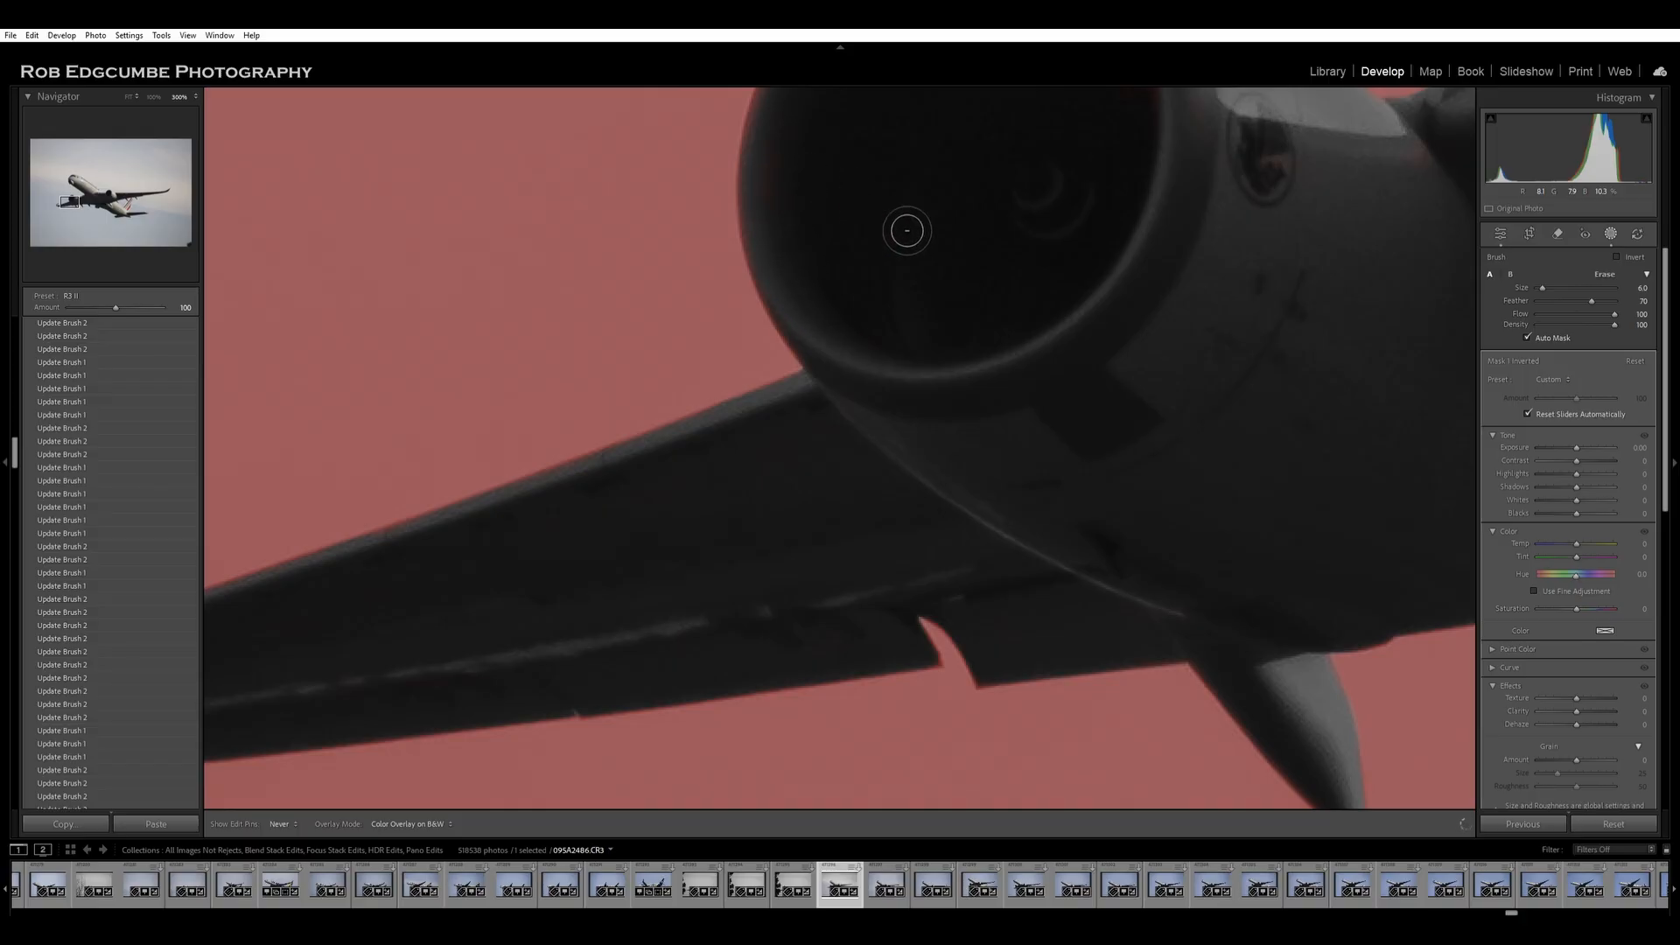
Clean the mask around this wing's engine, covering the intake rim, its interior and the upper nacelle.
{"action": "left_click_drag", "start_coordinate": [919, 374], "coordinate": [901, 607]}
{"action": "mouse_move", "coordinate": [807, 569]}
{"action": "left_mouse_down"}
{"action": "mouse_move", "coordinate": [793, 443]}
{"action": "mouse_move", "coordinate": [781, 486]}
{"action": "mouse_move", "coordinate": [824, 379]}
{"action": "mouse_move", "coordinate": [799, 431]}
{"action": "mouse_move", "coordinate": [878, 319]}
{"action": "mouse_move", "coordinate": [956, 281]}
{"action": "mouse_move", "coordinate": [1021, 276]}
{"action": "mouse_move", "coordinate": [1048, 295]}
{"action": "left_mouse_up"}
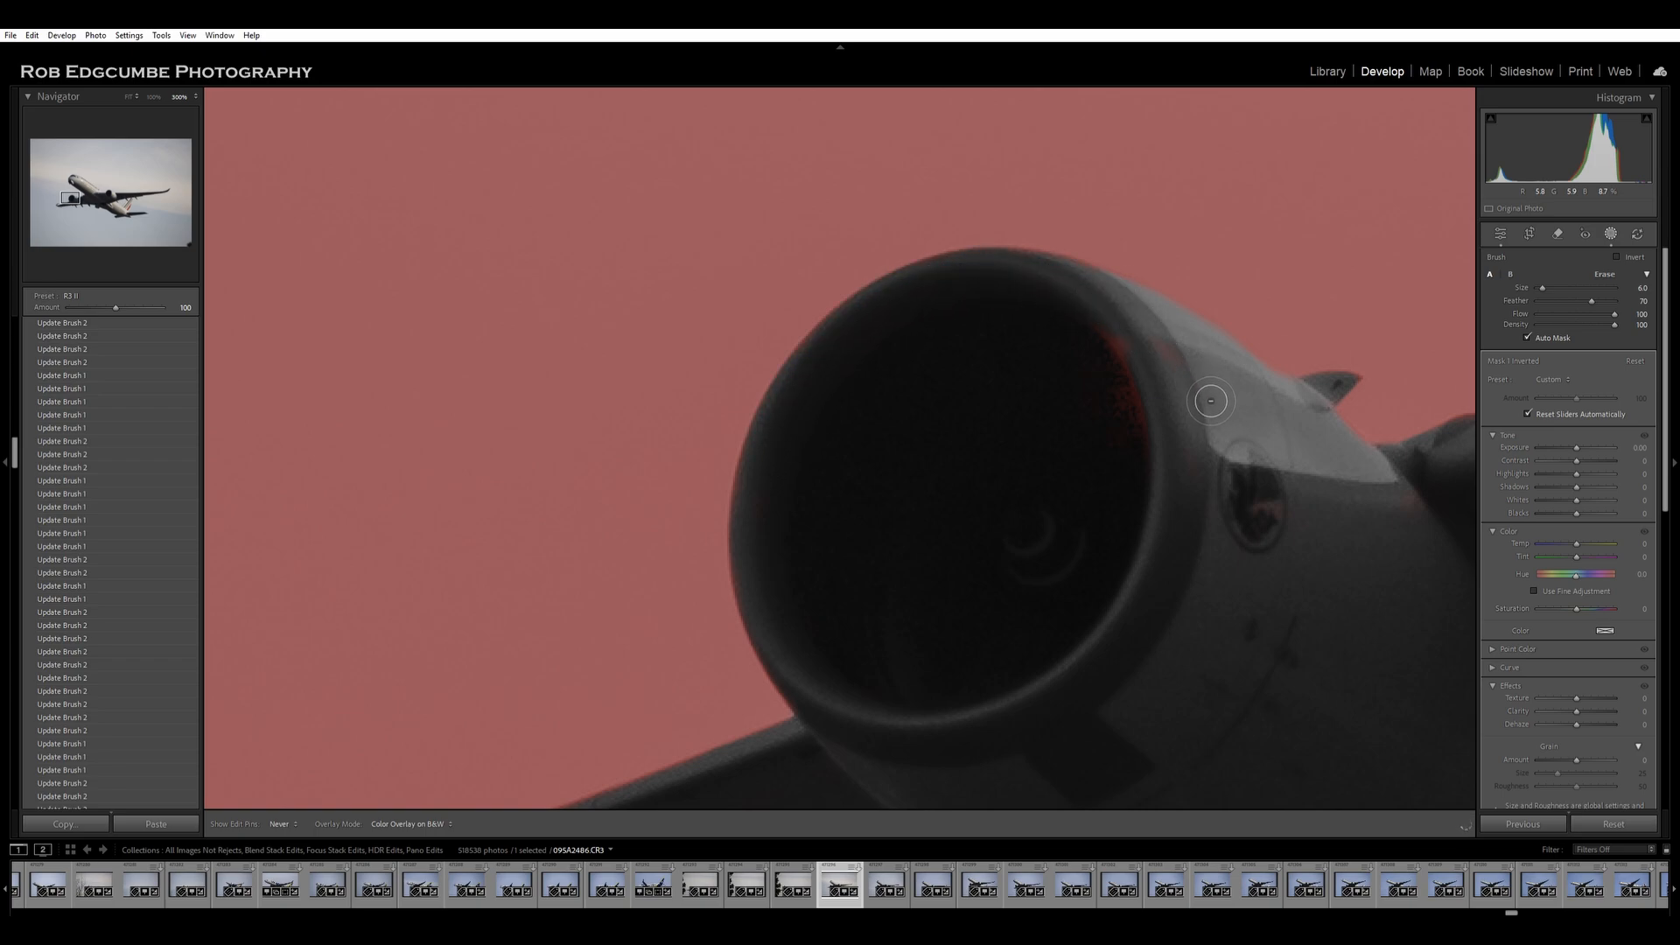
{"action": "mouse_move", "coordinate": [1173, 431]}
{"action": "left_mouse_down"}
{"action": "mouse_move", "coordinate": [1152, 416]}
{"action": "mouse_move", "coordinate": [1225, 419]}
{"action": "left_mouse_up"}
{"action": "mouse_move", "coordinate": [802, 457]}
{"action": "left_mouse_down"}
{"action": "mouse_move", "coordinate": [771, 572]}
{"action": "mouse_move", "coordinate": [875, 722]}
{"action": "left_mouse_up"}
{"action": "mouse_move", "coordinate": [1226, 636]}
{"action": "left_mouse_down"}
{"action": "mouse_move", "coordinate": [1110, 544]}
{"action": "mouse_move", "coordinate": [956, 537]}
{"action": "left_mouse_up"}
Clean the mask edge along the leading edge between the engine and the wing root, continuing onto the adjoining fuselage edge.
{"action": "key", "text": "h"}
{"action": "mouse_move", "coordinate": [1075, 509]}
{"action": "left_mouse_down"}
{"action": "mouse_move", "coordinate": [1126, 504]}
{"action": "mouse_move", "coordinate": [1340, 383]}
{"action": "mouse_move", "coordinate": [981, 574]}
{"action": "left_mouse_up"}
{"action": "key", "text": "h"}
{"action": "key", "text": "h"}
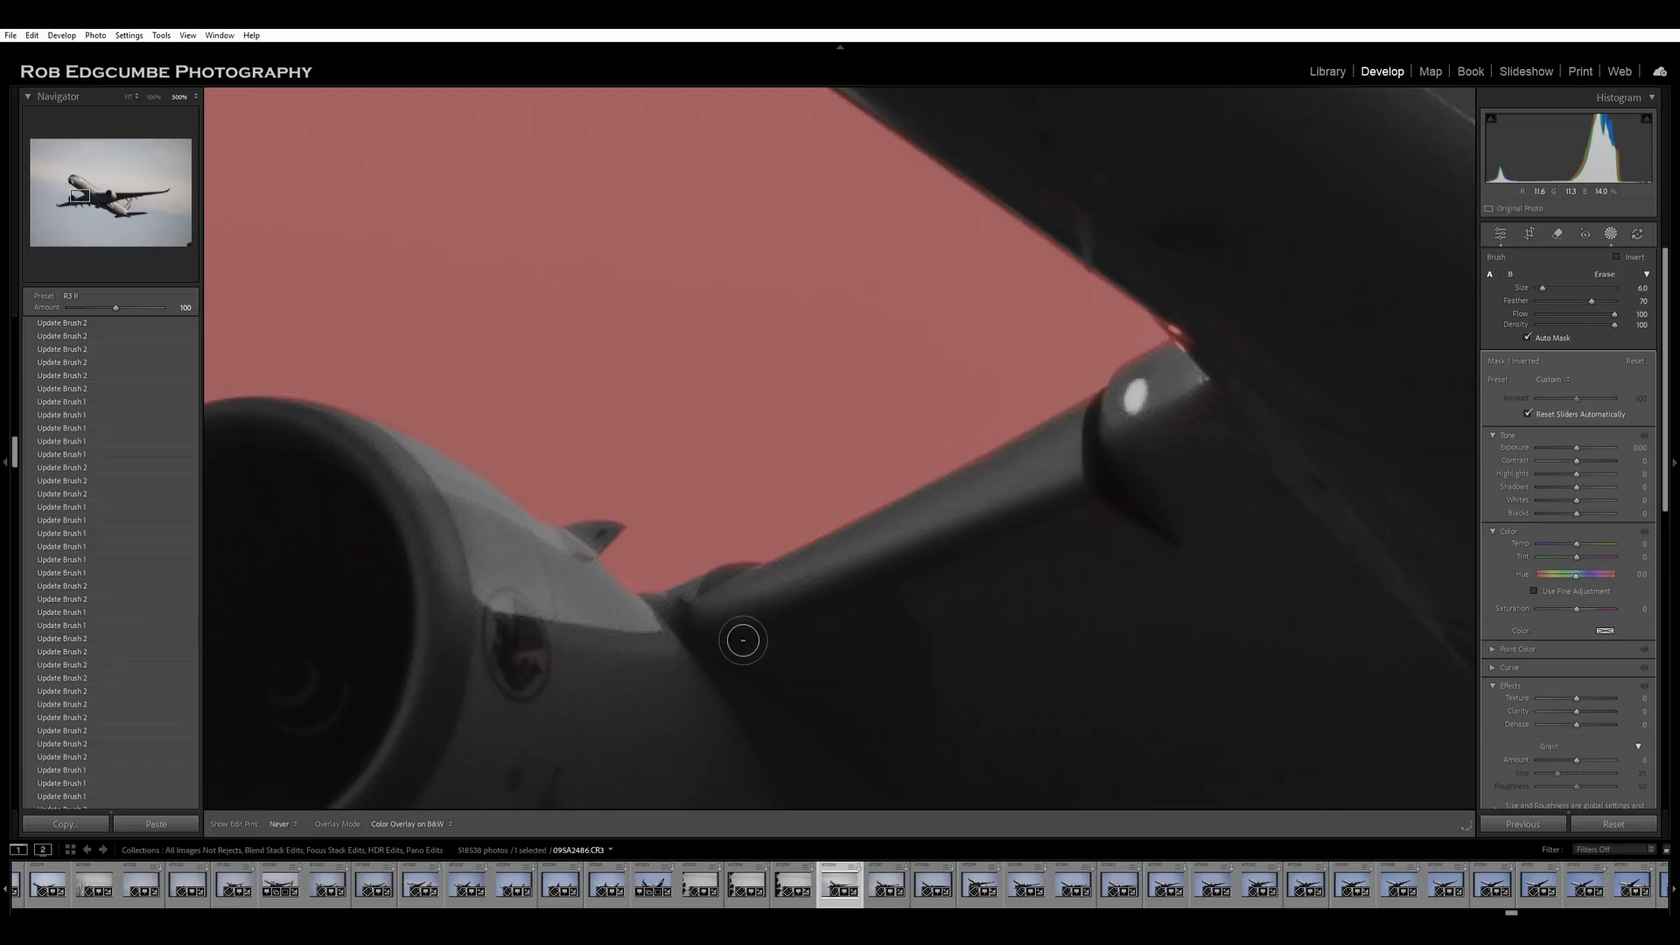
{"action": "key", "text": "h"}
{"action": "key", "text": "h"}
{"action": "mouse_move", "coordinate": [1204, 326]}
{"action": "left_mouse_down"}
{"action": "mouse_move", "coordinate": [1252, 380]}
{"action": "mouse_move", "coordinate": [1177, 289]}
{"action": "mouse_move", "coordinate": [996, 175]}
{"action": "left_mouse_up"}
Clear the mask fringe along the forward fuselage belly and around the nose gear doors.
{"action": "left_click_drag", "start_coordinate": [1161, 214], "coordinate": [1324, 574]}
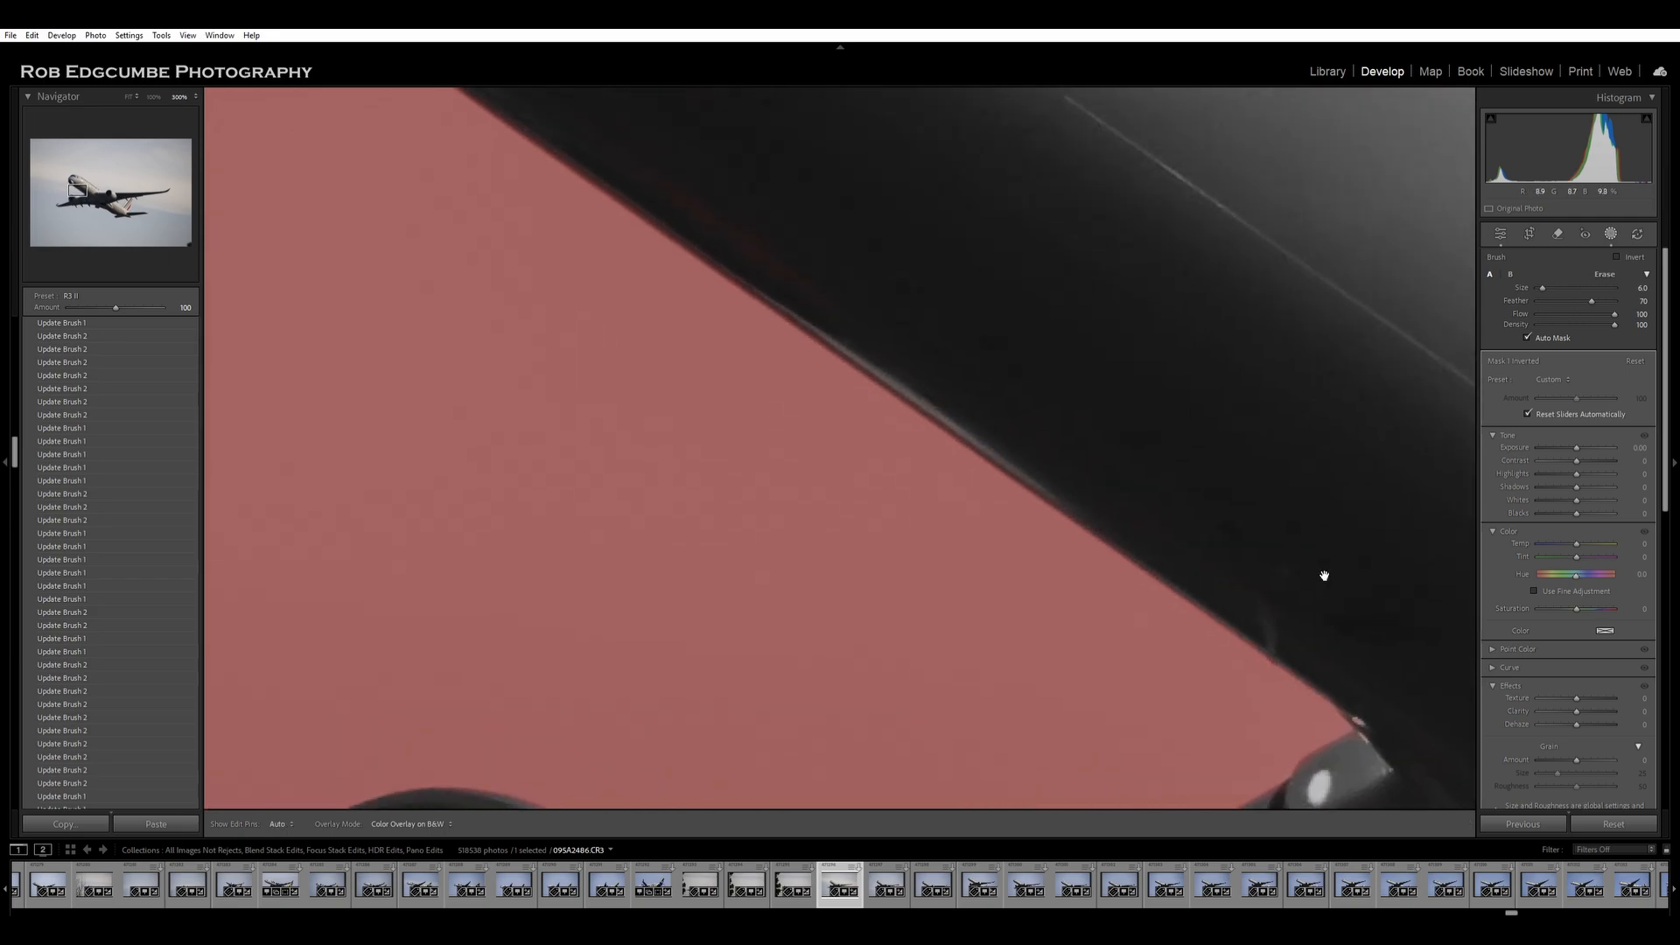
{"action": "mouse_move", "coordinate": [1206, 579]}
{"action": "left_mouse_down"}
{"action": "mouse_move", "coordinate": [1163, 535]}
{"action": "mouse_move", "coordinate": [974, 407]}
{"action": "mouse_move", "coordinate": [883, 371]}
{"action": "mouse_move", "coordinate": [656, 200]}
{"action": "mouse_move", "coordinate": [1225, 554]}
{"action": "left_mouse_up"}
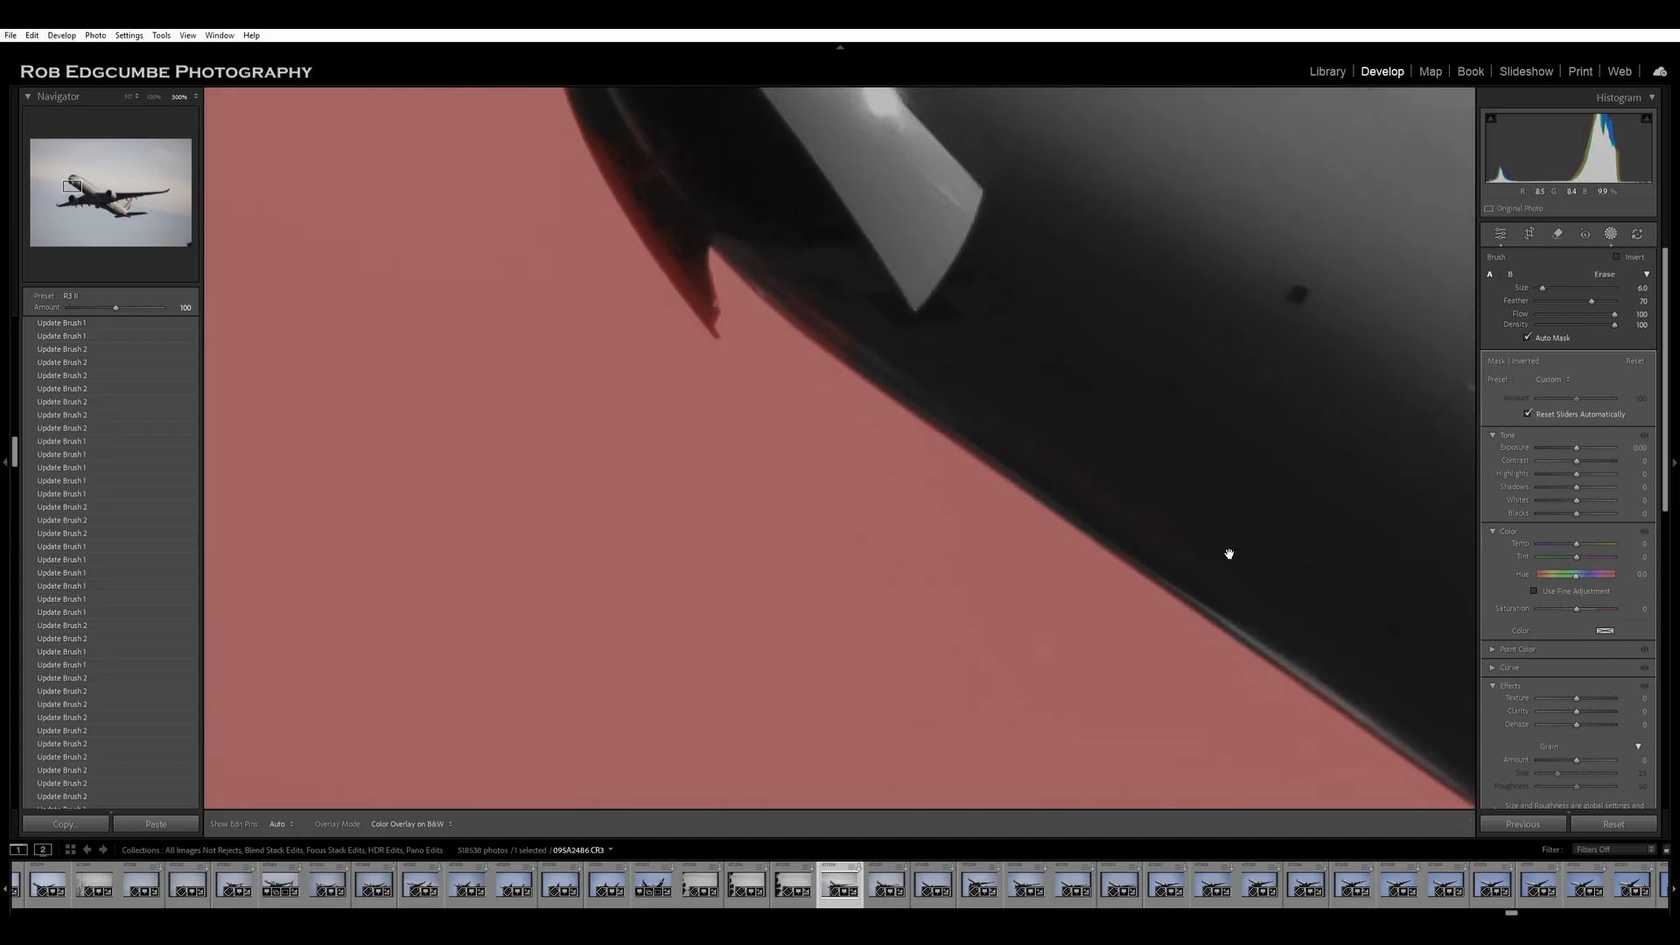
{"action": "mouse_move", "coordinate": [1123, 535]}
{"action": "left_mouse_down"}
{"action": "mouse_move", "coordinate": [950, 420]}
{"action": "mouse_move", "coordinate": [858, 320]}
{"action": "mouse_move", "coordinate": [939, 421]}
{"action": "mouse_move", "coordinate": [814, 300]}
{"action": "mouse_move", "coordinate": [918, 390]}
{"action": "mouse_move", "coordinate": [865, 347]}
{"action": "mouse_move", "coordinate": [962, 380]}
{"action": "mouse_move", "coordinate": [814, 218]}
{"action": "mouse_move", "coordinate": [942, 391]}
{"action": "mouse_move", "coordinate": [961, 476]}
{"action": "mouse_move", "coordinate": [873, 460]}
{"action": "mouse_move", "coordinate": [863, 435]}
{"action": "mouse_move", "coordinate": [938, 577]}
{"action": "left_mouse_up"}
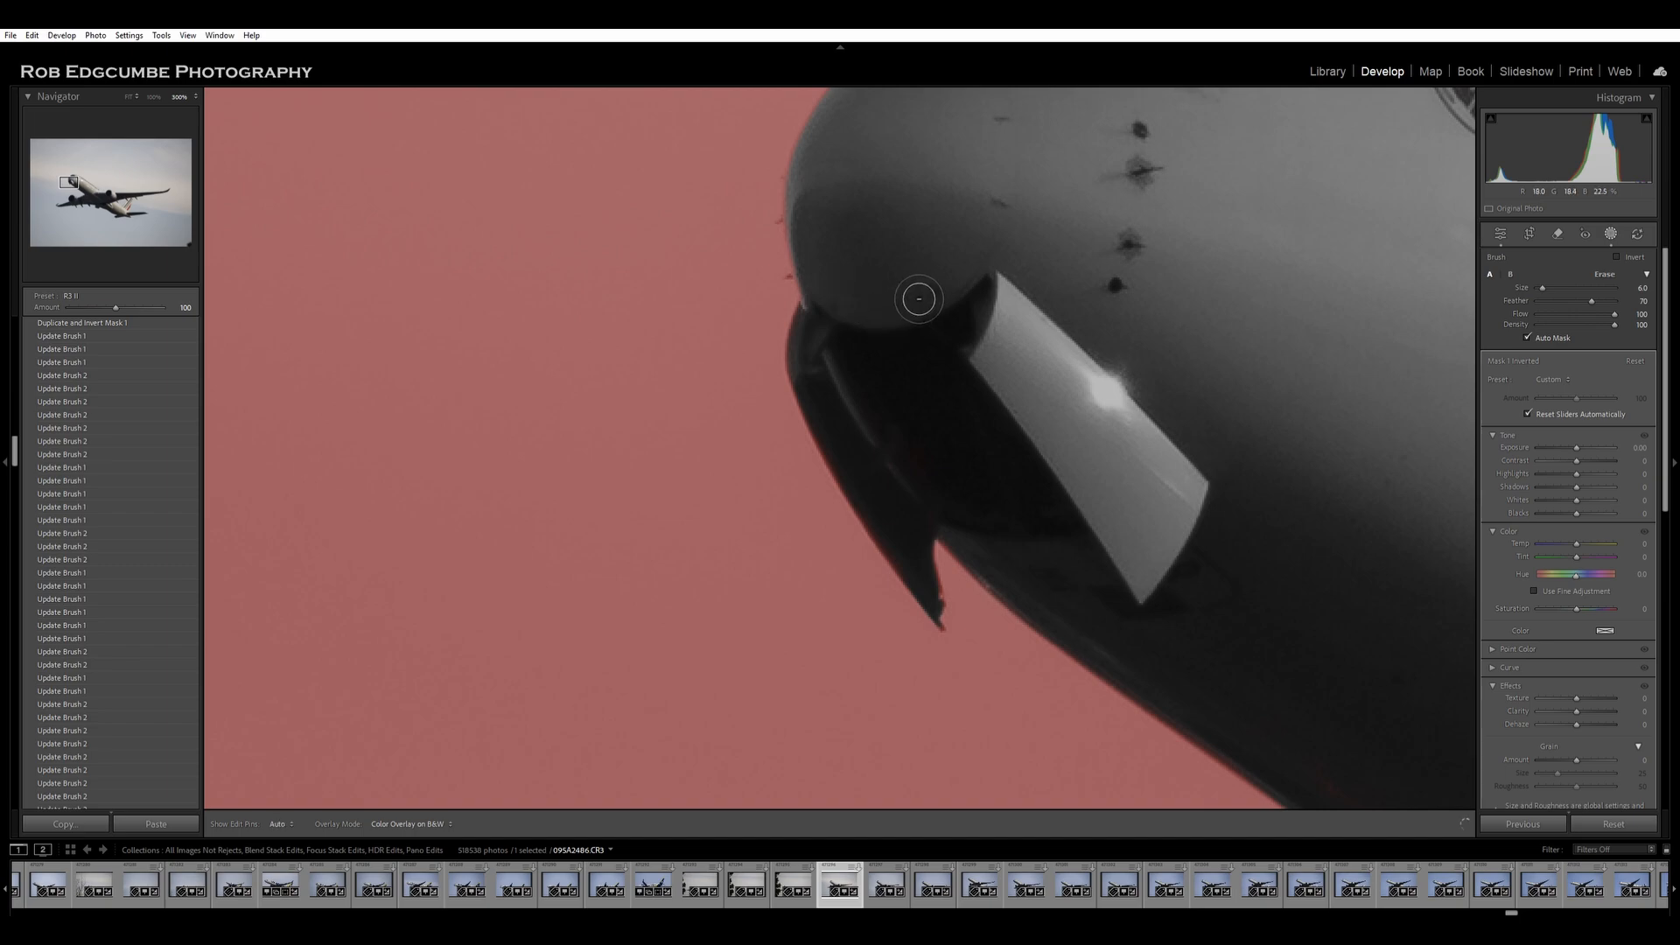
{"action": "left_click_drag", "start_coordinate": [851, 295], "coordinate": [858, 327]}
Clean up the mask edge around the nose, cockpit roof and forward fuselage up to the front door.
{"action": "left_click_drag", "start_coordinate": [936, 159], "coordinate": [920, 439]}
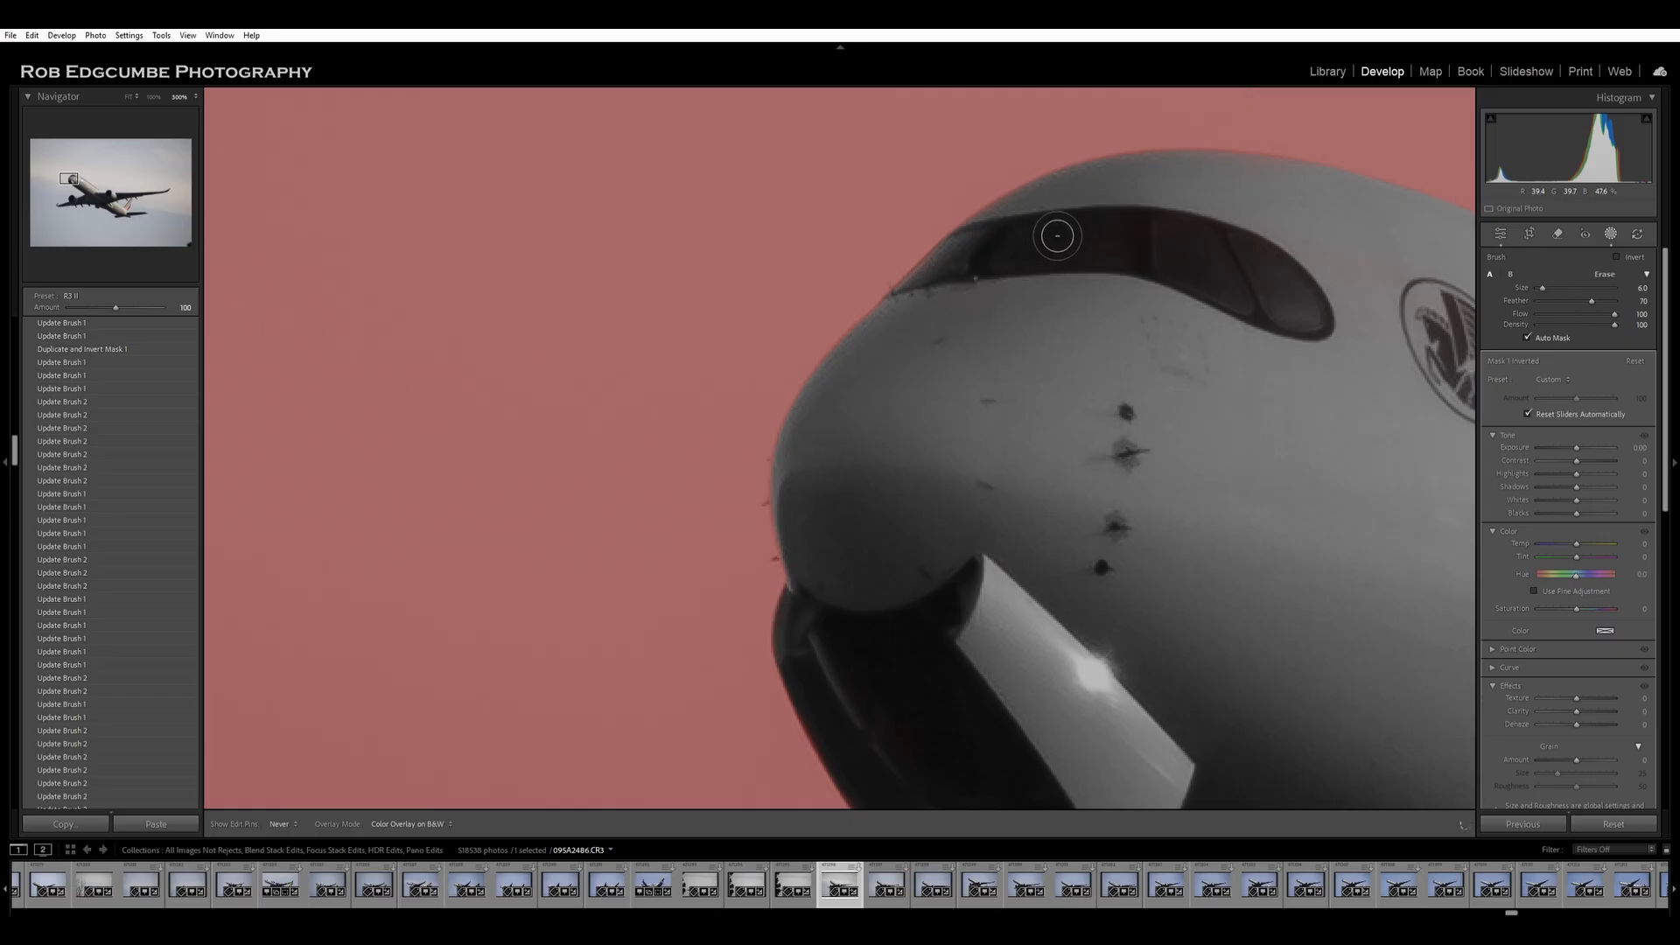
{"action": "left_click_drag", "start_coordinate": [1147, 357], "coordinate": [577, 370]}
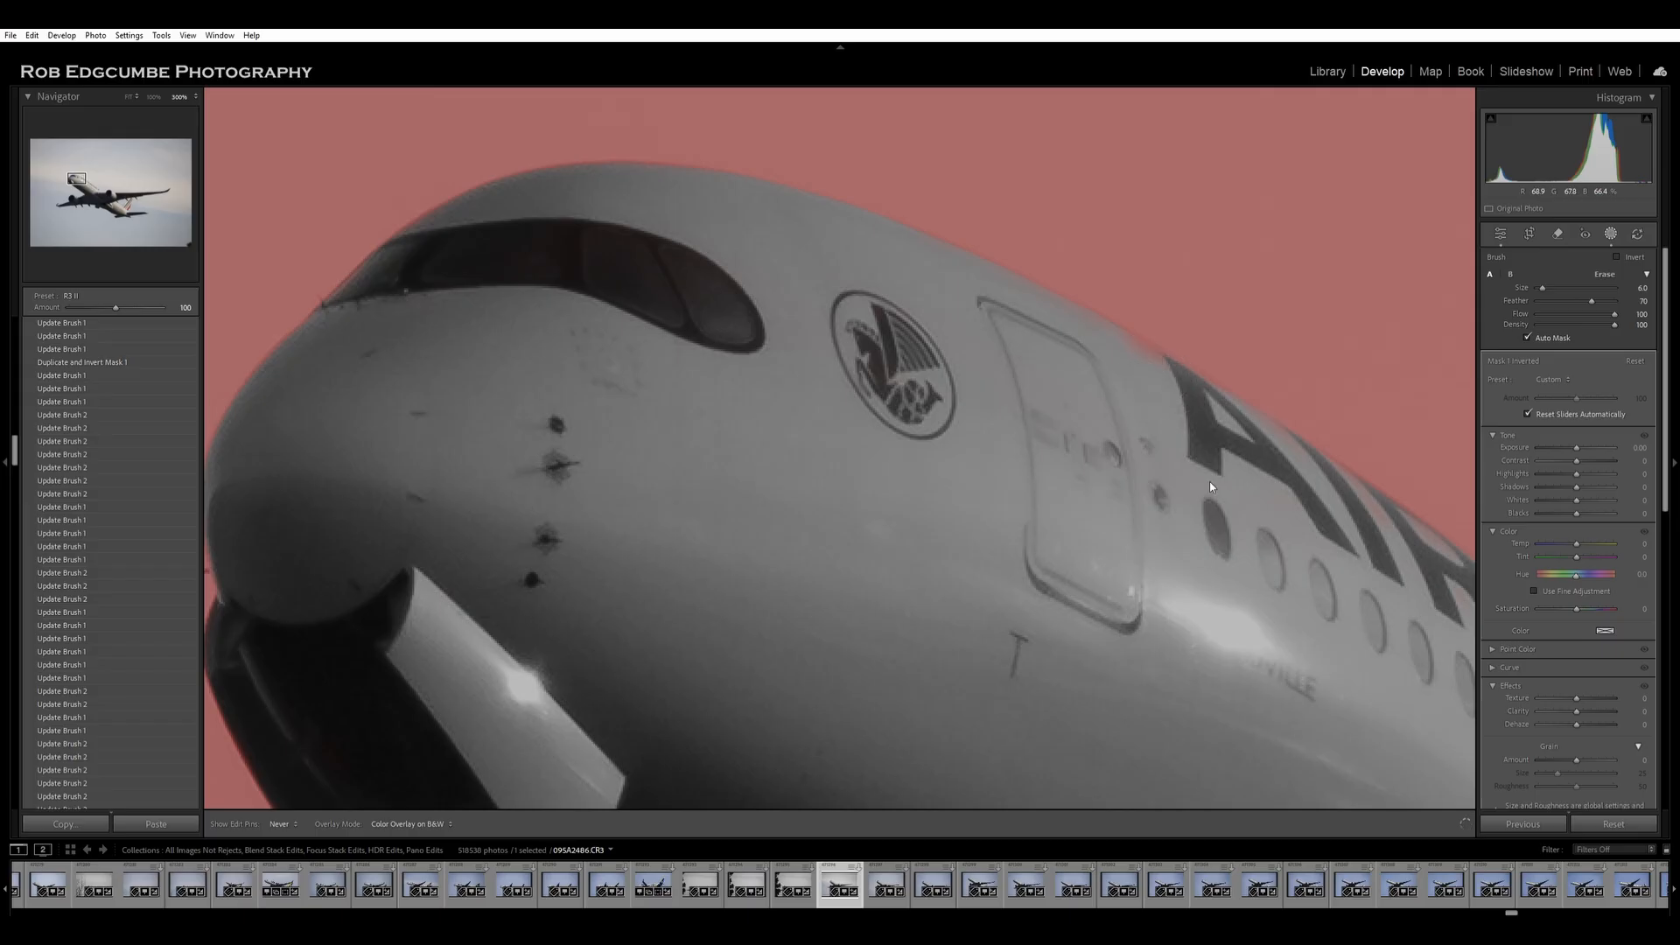
{"action": "mouse_move", "coordinate": [1264, 527]}
{"action": "left_mouse_down"}
{"action": "mouse_move", "coordinate": [857, 410]}
{"action": "mouse_move", "coordinate": [985, 470]}
{"action": "left_mouse_up"}
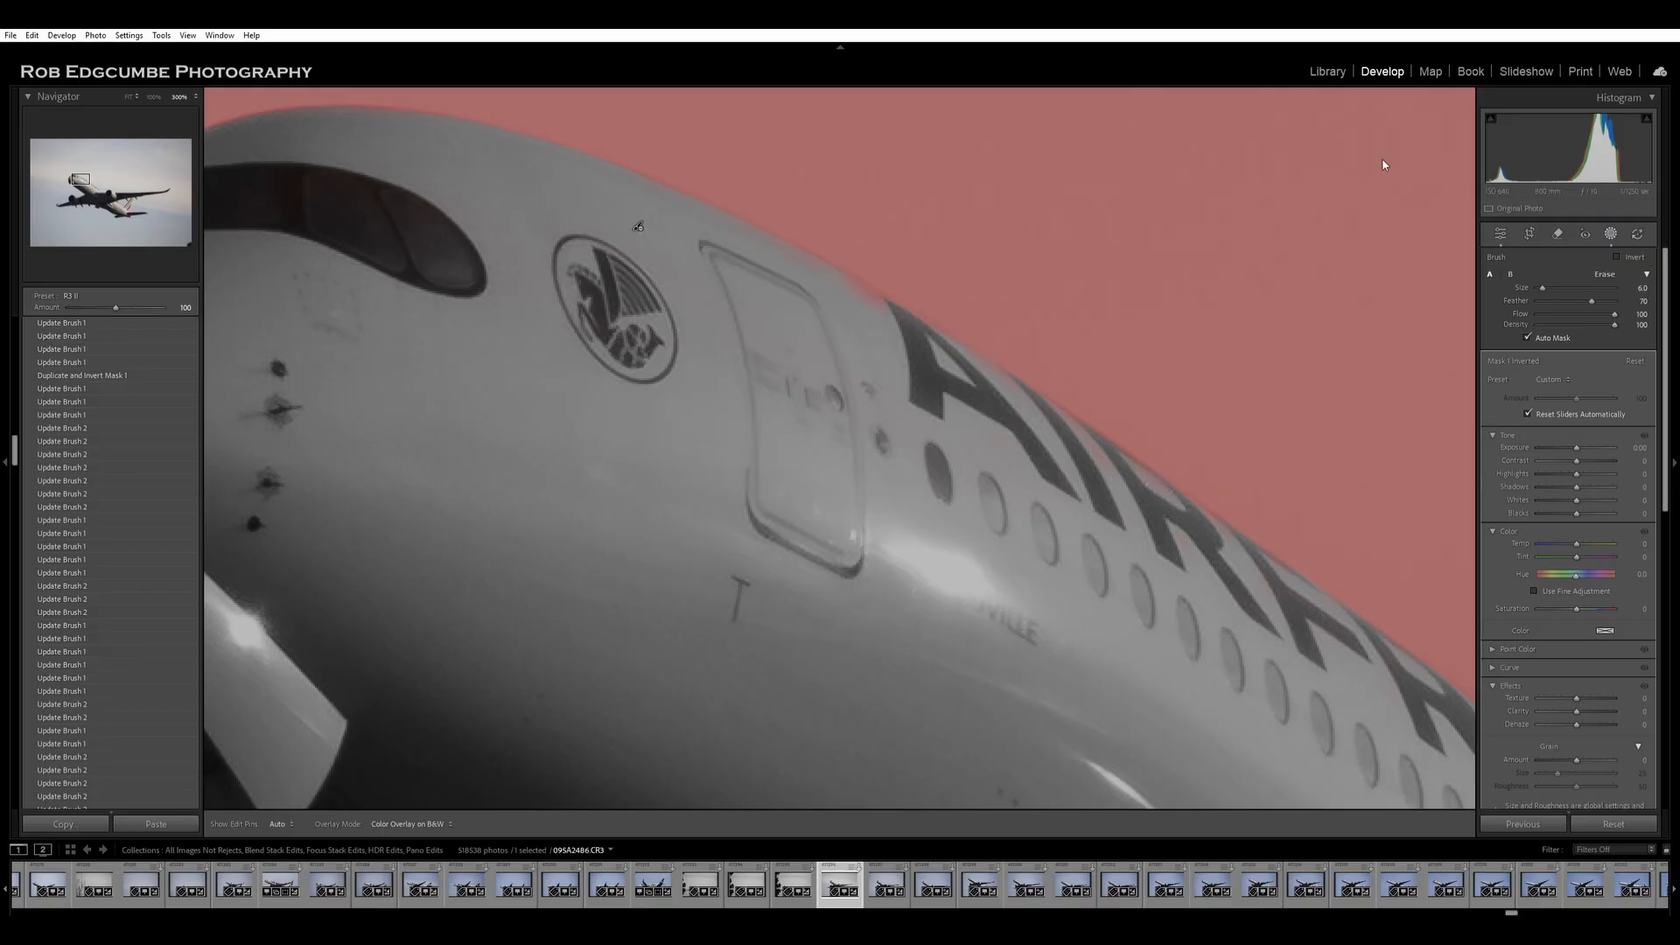
Refine the mask along the fuselage's upper edge beside the first AIR FRANCE letters, erasing towards the sky and brushing the aircraft.
{"action": "key", "text": "alt"}
{"action": "left_click_drag", "start_coordinate": [1072, 453], "coordinate": [1206, 598]}
{"action": "key", "text": "h"}
{"action": "mouse_move", "coordinate": [1114, 487]}
{"action": "left_mouse_down"}
{"action": "mouse_move", "coordinate": [1143, 507]}
{"action": "mouse_move", "coordinate": [1130, 475]}
{"action": "mouse_move", "coordinate": [1355, 664]}
{"action": "mouse_move", "coordinate": [1284, 632]}
{"action": "mouse_move", "coordinate": [1178, 522]}
{"action": "mouse_move", "coordinate": [1169, 486]}
{"action": "mouse_move", "coordinate": [1185, 511]}
{"action": "mouse_move", "coordinate": [1003, 389]}
{"action": "mouse_move", "coordinate": [1041, 416]}
{"action": "mouse_move", "coordinate": [1019, 394]}
{"action": "left_mouse_up"}
{"action": "left_click_drag", "start_coordinate": [1271, 600], "coordinate": [892, 455]}
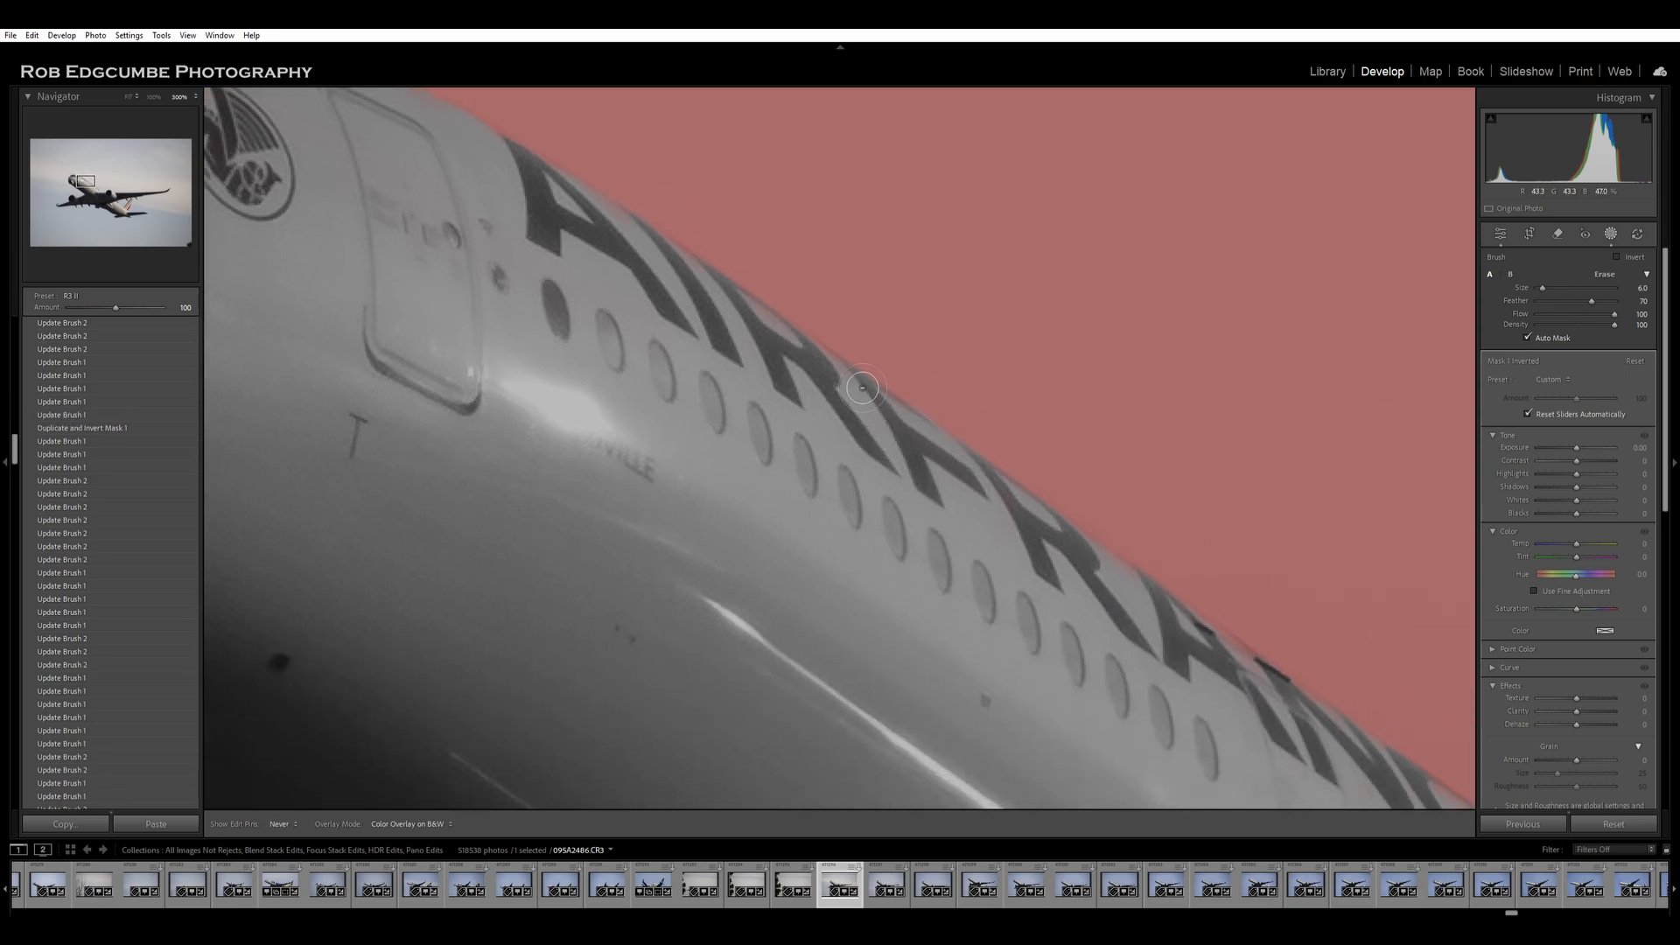
{"action": "mouse_move", "coordinate": [867, 388]}
{"action": "left_mouse_down"}
{"action": "mouse_move", "coordinate": [866, 432]}
{"action": "mouse_move", "coordinate": [1245, 673]}
{"action": "mouse_move", "coordinate": [1049, 529]}
{"action": "left_mouse_up"}
{"action": "left_click_drag", "start_coordinate": [908, 479], "coordinate": [882, 420]}
Reduce the brush size to 5.0 and refine the mask along the fuselage edge beside the remaining AIR FRANCE letters.
{"action": "scroll", "coordinate": [882, 417], "scroll_direction": "down", "scroll_amount": 1}
{"action": "key", "text": "h"}
{"action": "left_click_drag", "start_coordinate": [1111, 577], "coordinate": [949, 424]}
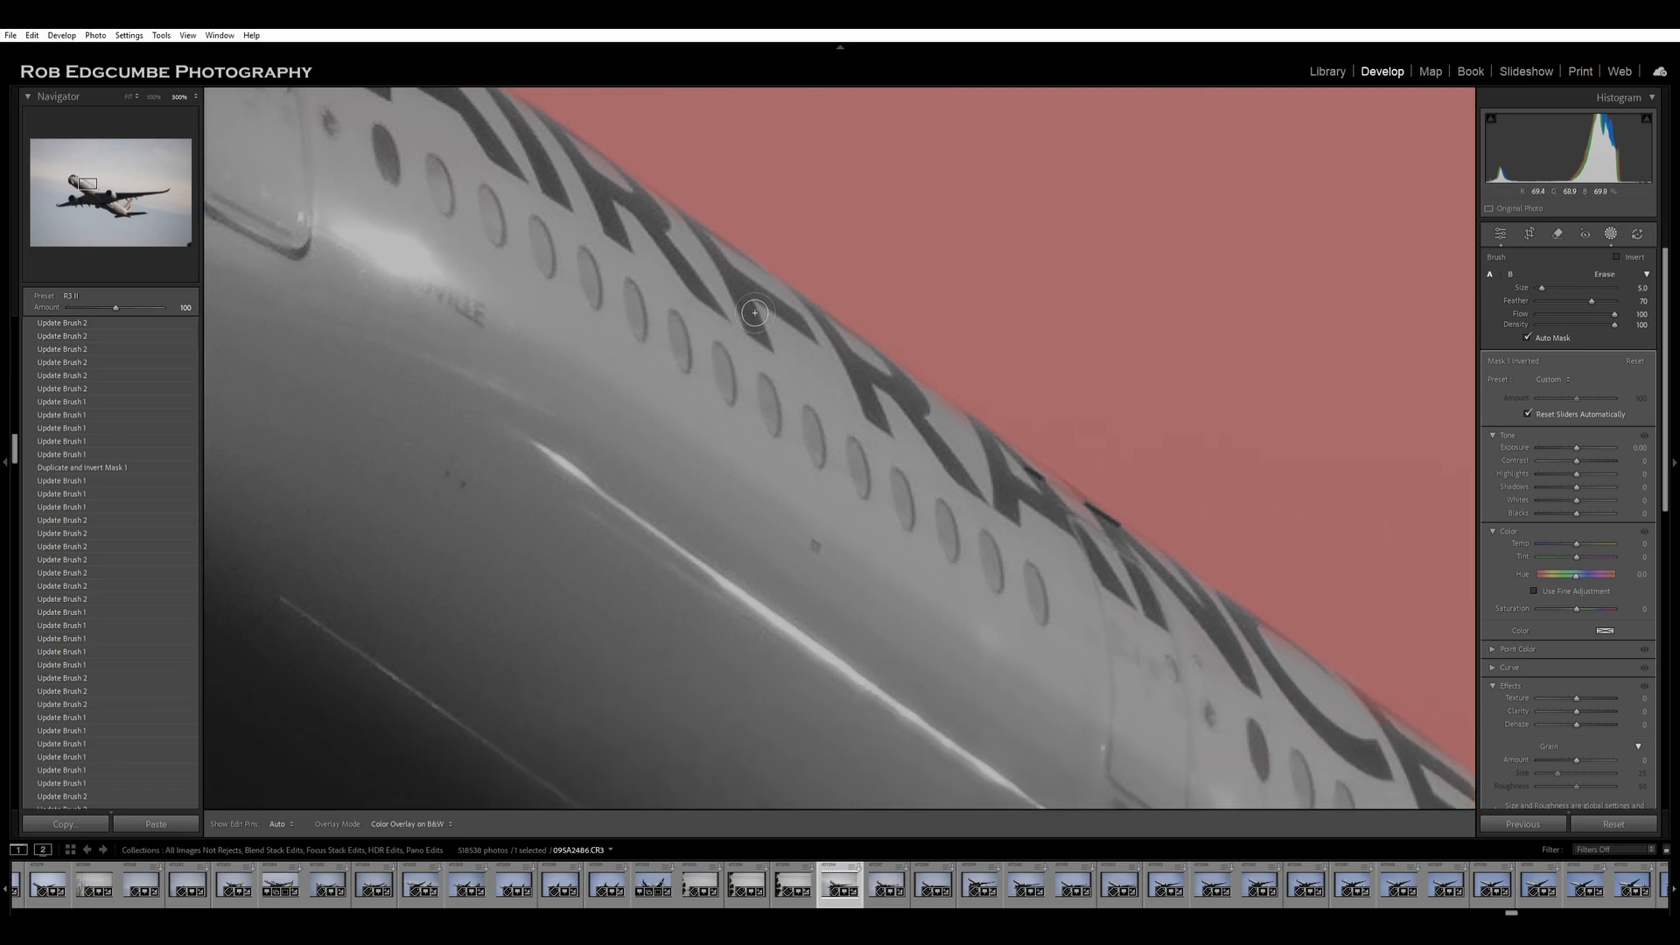
{"action": "key", "text": "alt"}
{"action": "key", "text": "h"}
{"action": "mouse_move", "coordinate": [1170, 608]}
{"action": "left_mouse_down"}
{"action": "mouse_move", "coordinate": [1326, 746]}
{"action": "mouse_move", "coordinate": [734, 323]}
{"action": "left_mouse_up"}
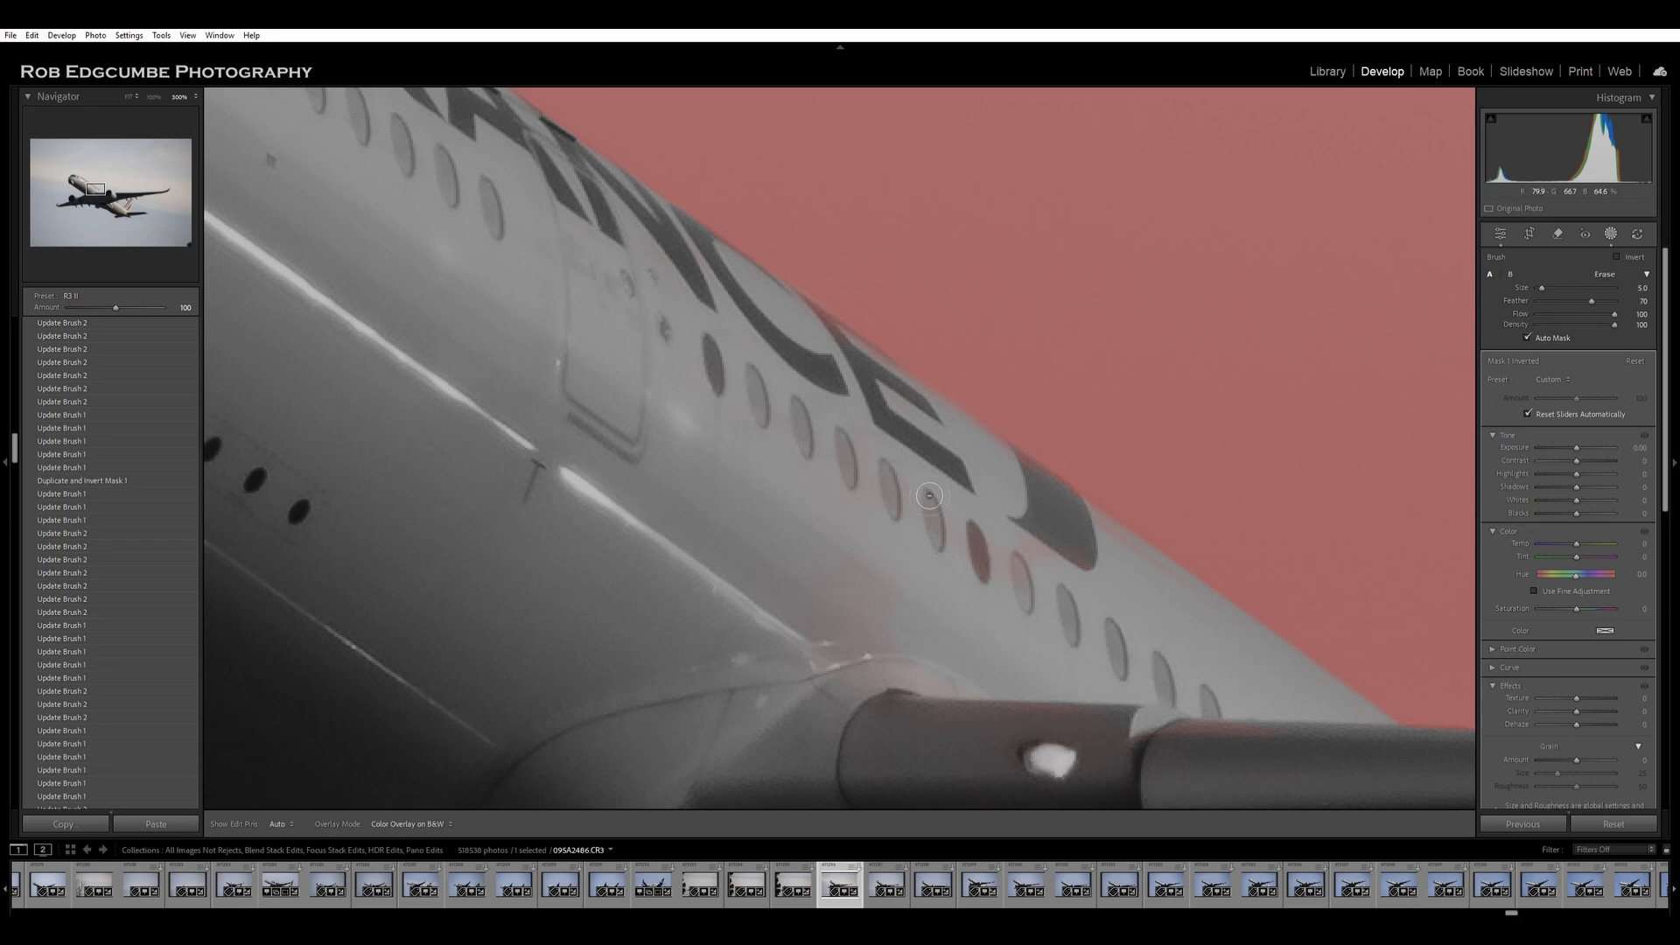
Turn off Auto Mask and brush the mask spill off the rear lettering, cabin windows and wing root.
{"action": "key", "text": "h"}
{"action": "key", "text": "h"}
{"action": "left_click", "coordinate": [1528, 338]}
{"action": "key", "text": "h"}
{"action": "mouse_move", "coordinate": [875, 699]}
{"action": "left_mouse_down"}
{"action": "mouse_move", "coordinate": [1043, 728]}
{"action": "mouse_move", "coordinate": [1104, 758]}
{"action": "left_mouse_up"}
{"action": "left_click_drag", "start_coordinate": [1197, 677], "coordinate": [1147, 576]}
With Auto Mask on, clear the mask from the opposite wing's inboard leading edge and its engine's intake rim and nacelle.
{"action": "left_click_drag", "start_coordinate": [1295, 722], "coordinate": [770, 447]}
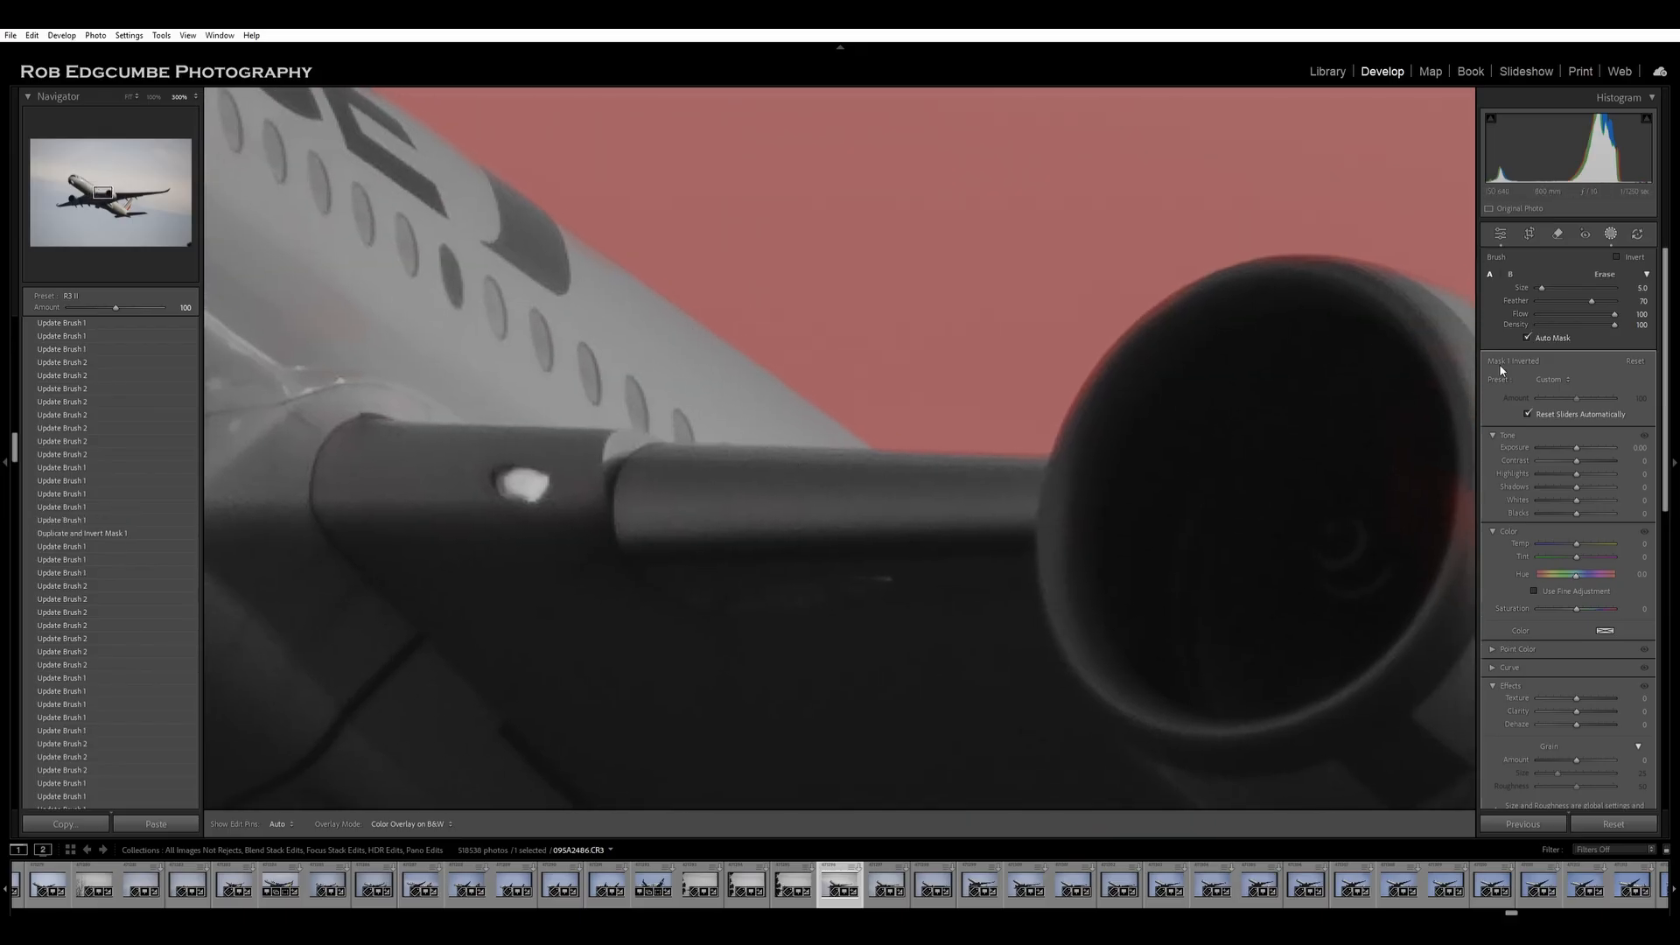
{"action": "mouse_move", "coordinate": [964, 522]}
{"action": "left_mouse_down"}
{"action": "mouse_move", "coordinate": [901, 499]}
{"action": "mouse_move", "coordinate": [1068, 482]}
{"action": "mouse_move", "coordinate": [669, 468]}
{"action": "left_mouse_up"}
{"action": "key", "text": "space"}
{"action": "mouse_move", "coordinate": [1160, 502]}
{"action": "left_mouse_down"}
{"action": "mouse_move", "coordinate": [1009, 510]}
{"action": "mouse_move", "coordinate": [891, 554]}
{"action": "left_mouse_up"}
{"action": "mouse_move", "coordinate": [940, 420]}
{"action": "left_mouse_down"}
{"action": "mouse_move", "coordinate": [979, 364]}
{"action": "mouse_move", "coordinate": [920, 376]}
{"action": "mouse_move", "coordinate": [889, 411]}
{"action": "mouse_move", "coordinate": [961, 369]}
{"action": "mouse_move", "coordinate": [906, 375]}
{"action": "mouse_move", "coordinate": [878, 403]}
{"action": "mouse_move", "coordinate": [955, 360]}
{"action": "mouse_move", "coordinate": [833, 472]}
{"action": "mouse_move", "coordinate": [815, 532]}
{"action": "mouse_move", "coordinate": [887, 411]}
{"action": "mouse_move", "coordinate": [846, 476]}
{"action": "mouse_move", "coordinate": [842, 462]}
{"action": "mouse_move", "coordinate": [913, 397]}
{"action": "mouse_move", "coordinate": [1046, 337]}
{"action": "mouse_move", "coordinate": [1163, 371]}
{"action": "mouse_move", "coordinate": [1008, 335]}
{"action": "mouse_move", "coordinate": [1164, 371]}
{"action": "left_mouse_up"}
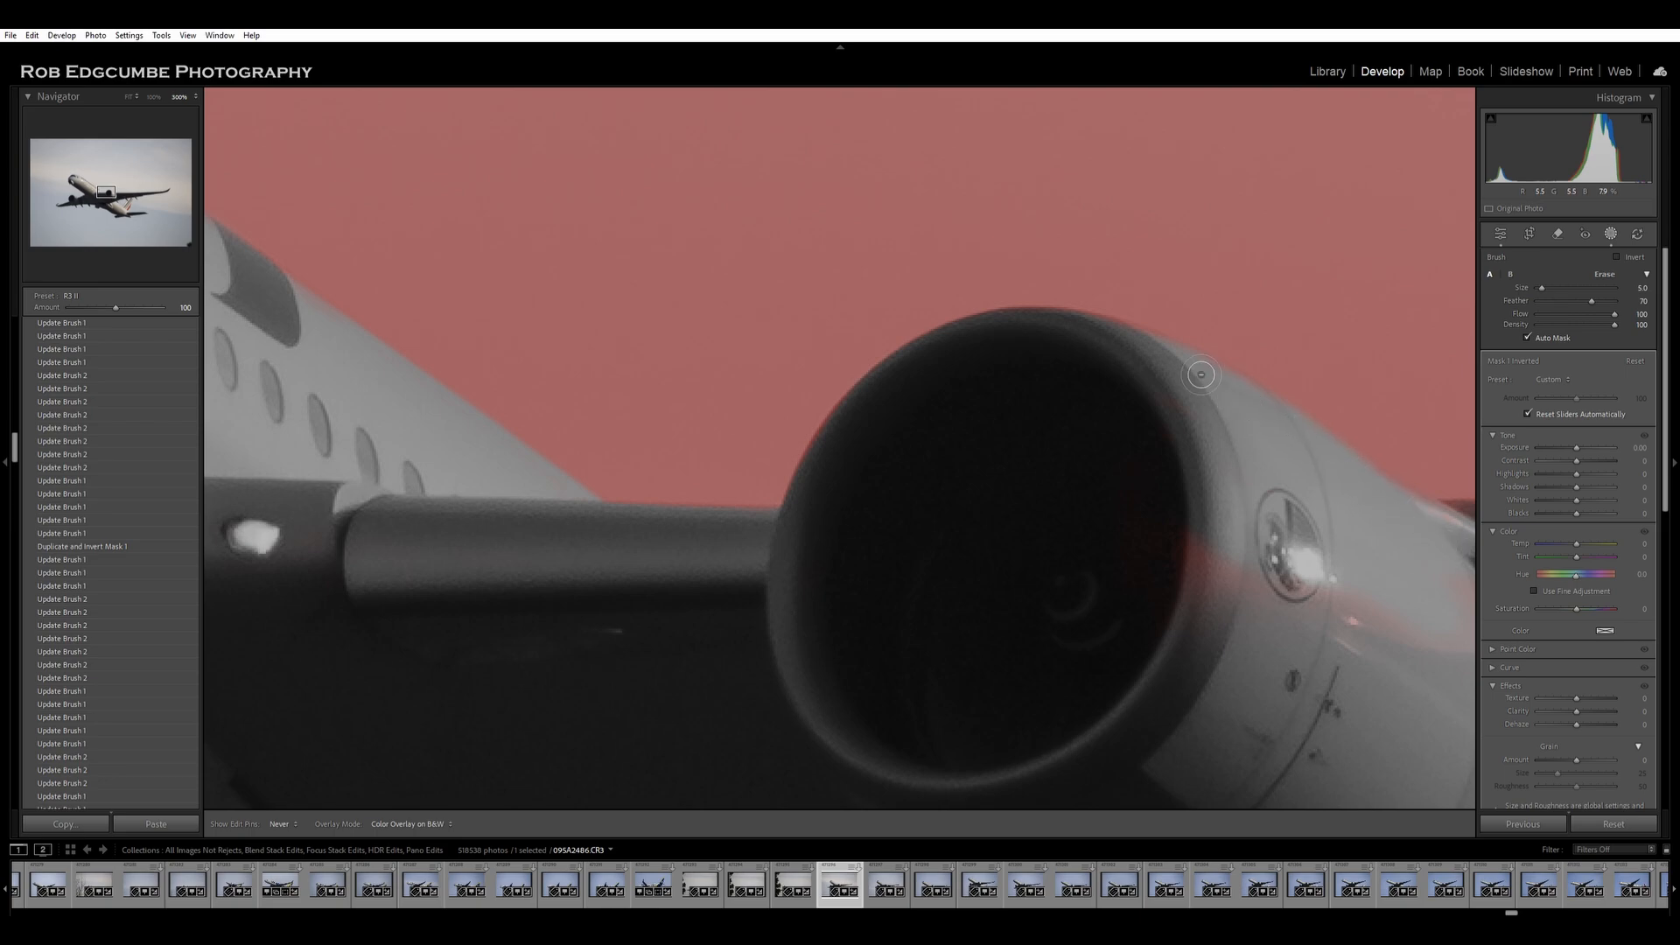
{"action": "mouse_move", "coordinate": [1223, 379]}
{"action": "left_mouse_down"}
{"action": "mouse_move", "coordinate": [1156, 344]}
{"action": "mouse_move", "coordinate": [1093, 341]}
{"action": "mouse_move", "coordinate": [1169, 374]}
{"action": "mouse_move", "coordinate": [1126, 341]}
{"action": "mouse_move", "coordinate": [1107, 361]}
{"action": "mouse_move", "coordinate": [1289, 619]}
{"action": "mouse_move", "coordinate": [1213, 493]}
{"action": "mouse_move", "coordinate": [1214, 665]}
{"action": "mouse_move", "coordinate": [1255, 552]}
{"action": "mouse_move", "coordinate": [972, 551]}
{"action": "mouse_move", "coordinate": [848, 472]}
{"action": "mouse_move", "coordinate": [983, 501]}
{"action": "mouse_move", "coordinate": [887, 465]}
{"action": "mouse_move", "coordinate": [991, 484]}
{"action": "mouse_move", "coordinate": [800, 424]}
{"action": "mouse_move", "coordinate": [951, 395]}
{"action": "mouse_move", "coordinate": [974, 477]}
{"action": "mouse_move", "coordinate": [925, 396]}
{"action": "mouse_move", "coordinate": [976, 463]}
{"action": "mouse_move", "coordinate": [946, 412]}
{"action": "mouse_move", "coordinate": [992, 398]}
{"action": "mouse_move", "coordinate": [972, 346]}
{"action": "mouse_move", "coordinate": [916, 336]}
{"action": "mouse_move", "coordinate": [1045, 331]}
{"action": "mouse_move", "coordinate": [951, 366]}
{"action": "mouse_move", "coordinate": [944, 325]}
{"action": "mouse_move", "coordinate": [990, 326]}
{"action": "mouse_move", "coordinate": [904, 327]}
{"action": "left_mouse_up"}
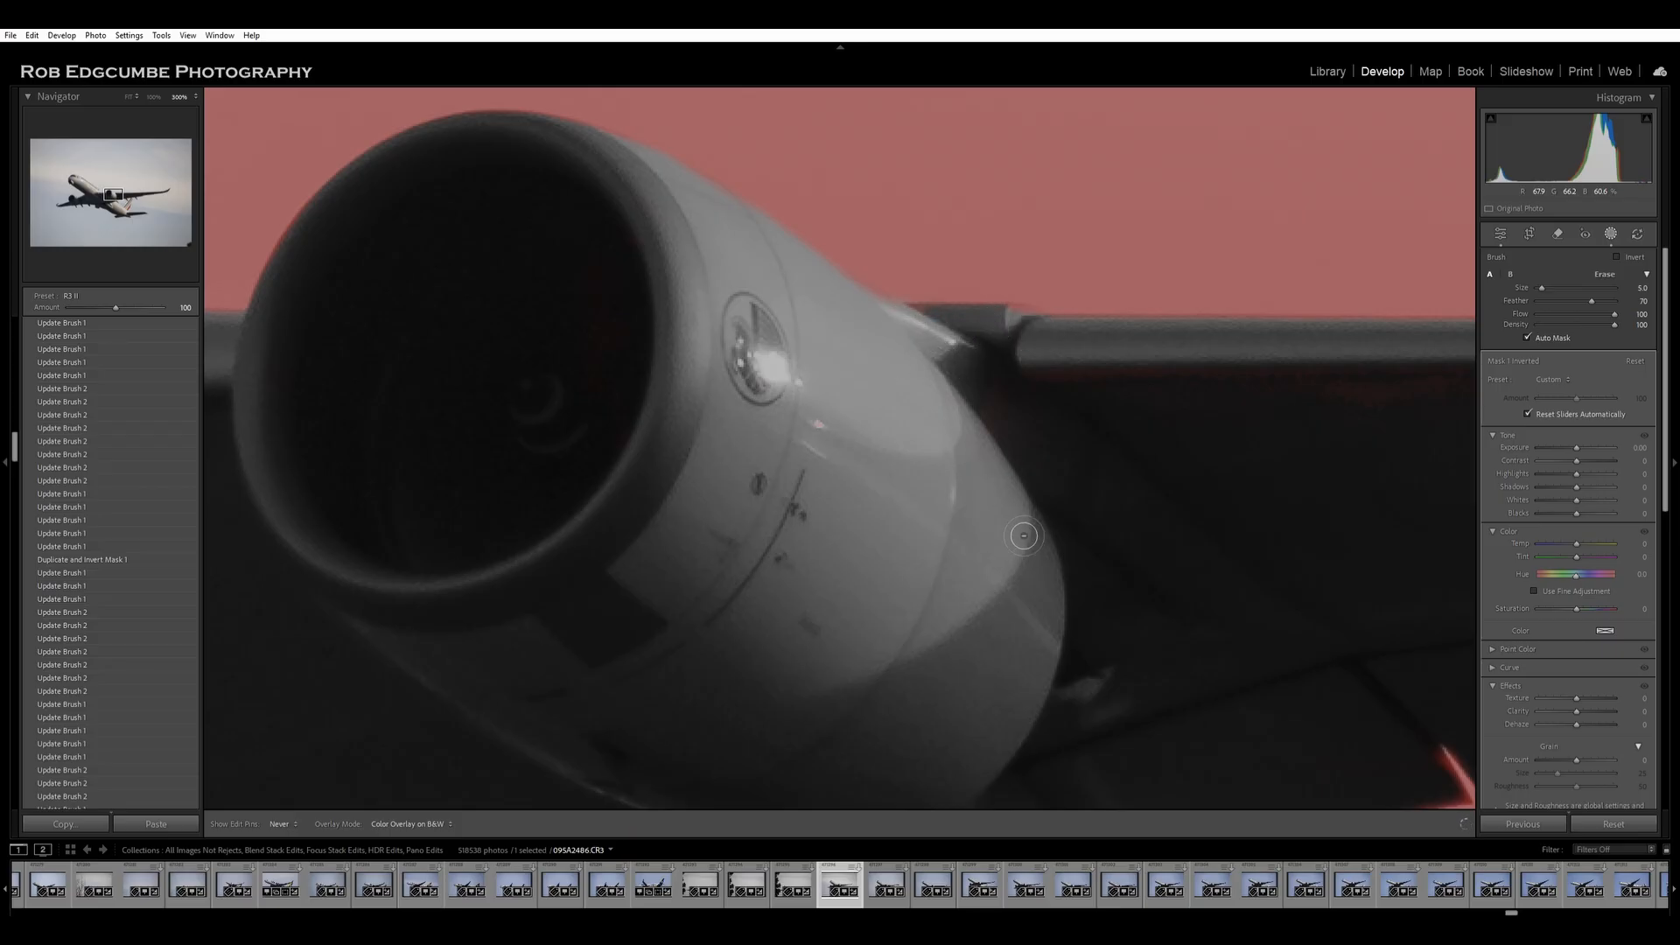
Clear the mask fringe along this wing's leading edge and underside from the engine out towards the winglet.
{"action": "left_click_drag", "start_coordinate": [914, 433], "coordinate": [535, 393]}
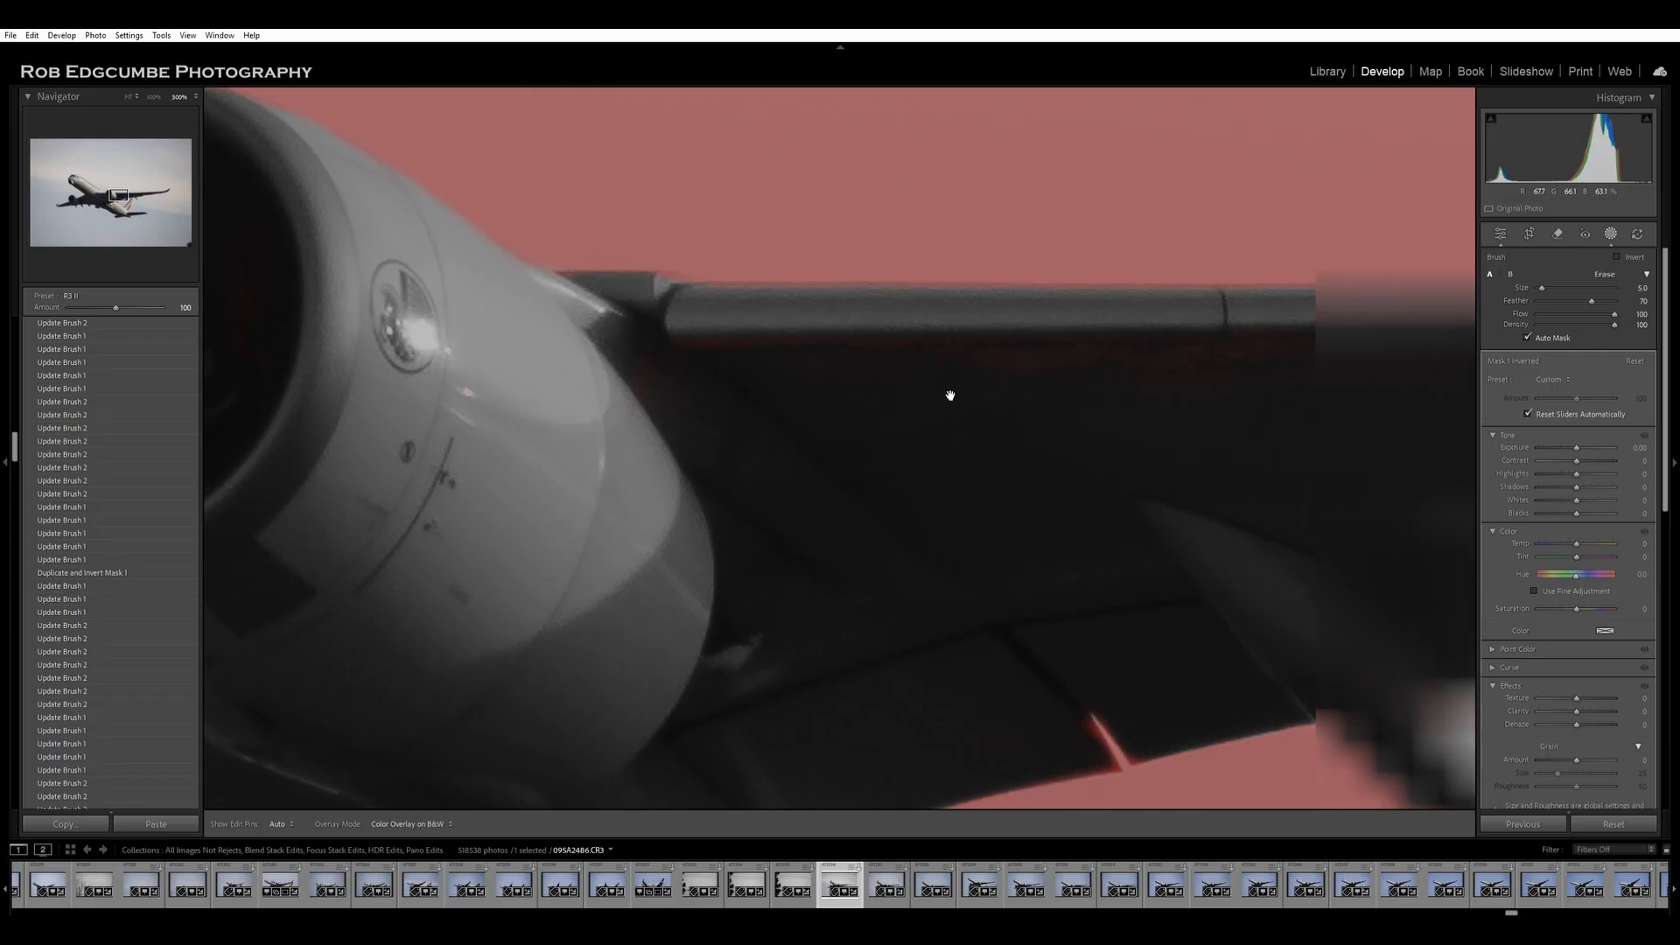
{"action": "mouse_move", "coordinate": [878, 319]}
{"action": "left_mouse_down"}
{"action": "mouse_move", "coordinate": [736, 306]}
{"action": "mouse_move", "coordinate": [1463, 314]}
{"action": "mouse_move", "coordinate": [1186, 331]}
{"action": "left_mouse_up"}
{"action": "mouse_move", "coordinate": [1309, 344]}
{"action": "left_mouse_down"}
{"action": "mouse_move", "coordinate": [600, 405]}
{"action": "mouse_move", "coordinate": [619, 417]}
{"action": "left_mouse_up"}
{"action": "mouse_move", "coordinate": [737, 391]}
{"action": "left_mouse_down"}
{"action": "mouse_move", "coordinate": [912, 383]}
{"action": "mouse_move", "coordinate": [708, 379]}
{"action": "mouse_move", "coordinate": [1067, 383]}
{"action": "mouse_move", "coordinate": [562, 378]}
{"action": "mouse_move", "coordinate": [1452, 363]}
{"action": "mouse_move", "coordinate": [1081, 373]}
{"action": "mouse_move", "coordinate": [1316, 409]}
{"action": "mouse_move", "coordinate": [471, 439]}
{"action": "mouse_move", "coordinate": [562, 424]}
{"action": "left_mouse_up"}
{"action": "mouse_move", "coordinate": [790, 411]}
{"action": "left_mouse_down"}
{"action": "mouse_move", "coordinate": [933, 405]}
{"action": "mouse_move", "coordinate": [765, 405]}
{"action": "mouse_move", "coordinate": [1433, 388]}
{"action": "mouse_move", "coordinate": [1342, 431]}
{"action": "mouse_move", "coordinate": [776, 484]}
{"action": "mouse_move", "coordinate": [551, 487]}
{"action": "mouse_move", "coordinate": [783, 442]}
{"action": "mouse_move", "coordinate": [659, 445]}
{"action": "mouse_move", "coordinate": [999, 431]}
{"action": "mouse_move", "coordinate": [447, 450]}
{"action": "mouse_move", "coordinate": [1042, 438]}
{"action": "mouse_move", "coordinate": [969, 432]}
{"action": "mouse_move", "coordinate": [1111, 421]}
{"action": "left_mouse_up"}
{"action": "mouse_move", "coordinate": [1289, 413]}
{"action": "left_mouse_down"}
{"action": "mouse_move", "coordinate": [1427, 409]}
{"action": "mouse_move", "coordinate": [1065, 431]}
{"action": "left_mouse_up"}
{"action": "left_click_drag", "start_coordinate": [1304, 443], "coordinate": [528, 514]}
{"action": "mouse_move", "coordinate": [811, 473]}
{"action": "left_mouse_down"}
{"action": "mouse_move", "coordinate": [797, 467]}
{"action": "mouse_move", "coordinate": [851, 480]}
{"action": "mouse_move", "coordinate": [795, 454]}
{"action": "mouse_move", "coordinate": [884, 454]}
{"action": "left_mouse_up"}
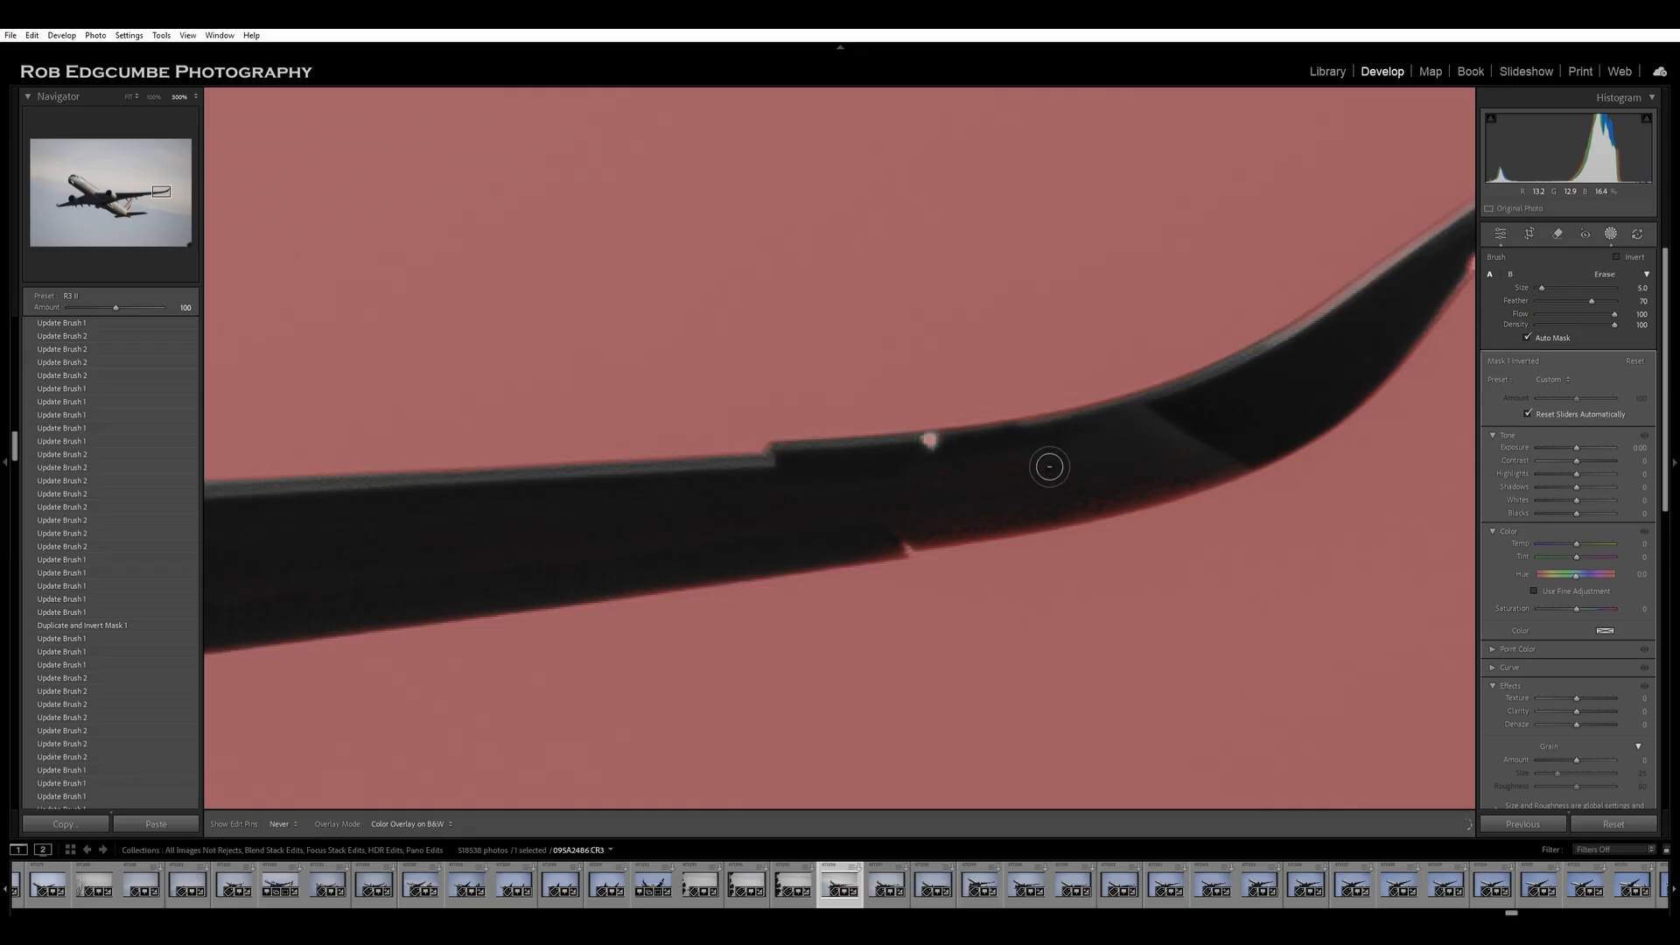
Refine the mask around the winglet of the wing pointing right in the photo, brushing its edges and erasing at the tip.
{"action": "mouse_move", "coordinate": [1323, 343]}
{"action": "left_mouse_down"}
{"action": "mouse_move", "coordinate": [1353, 315]}
{"action": "mouse_move", "coordinate": [1283, 366]}
{"action": "left_mouse_up"}
{"action": "key", "text": "space"}
{"action": "mouse_move", "coordinate": [1330, 285]}
{"action": "left_mouse_down"}
{"action": "mouse_move", "coordinate": [1302, 315]}
{"action": "mouse_move", "coordinate": [1345, 282]}
{"action": "left_mouse_up"}
{"action": "key", "text": "space"}
{"action": "mouse_move", "coordinate": [1347, 364]}
{"action": "left_mouse_down"}
{"action": "mouse_move", "coordinate": [1301, 350]}
{"action": "mouse_move", "coordinate": [1054, 478]}
{"action": "mouse_move", "coordinate": [1209, 366]}
{"action": "mouse_move", "coordinate": [1248, 359]}
{"action": "mouse_move", "coordinate": [1233, 366]}
{"action": "mouse_move", "coordinate": [1242, 312]}
{"action": "mouse_move", "coordinate": [1030, 447]}
{"action": "left_mouse_up"}
{"action": "key", "text": "alt"}
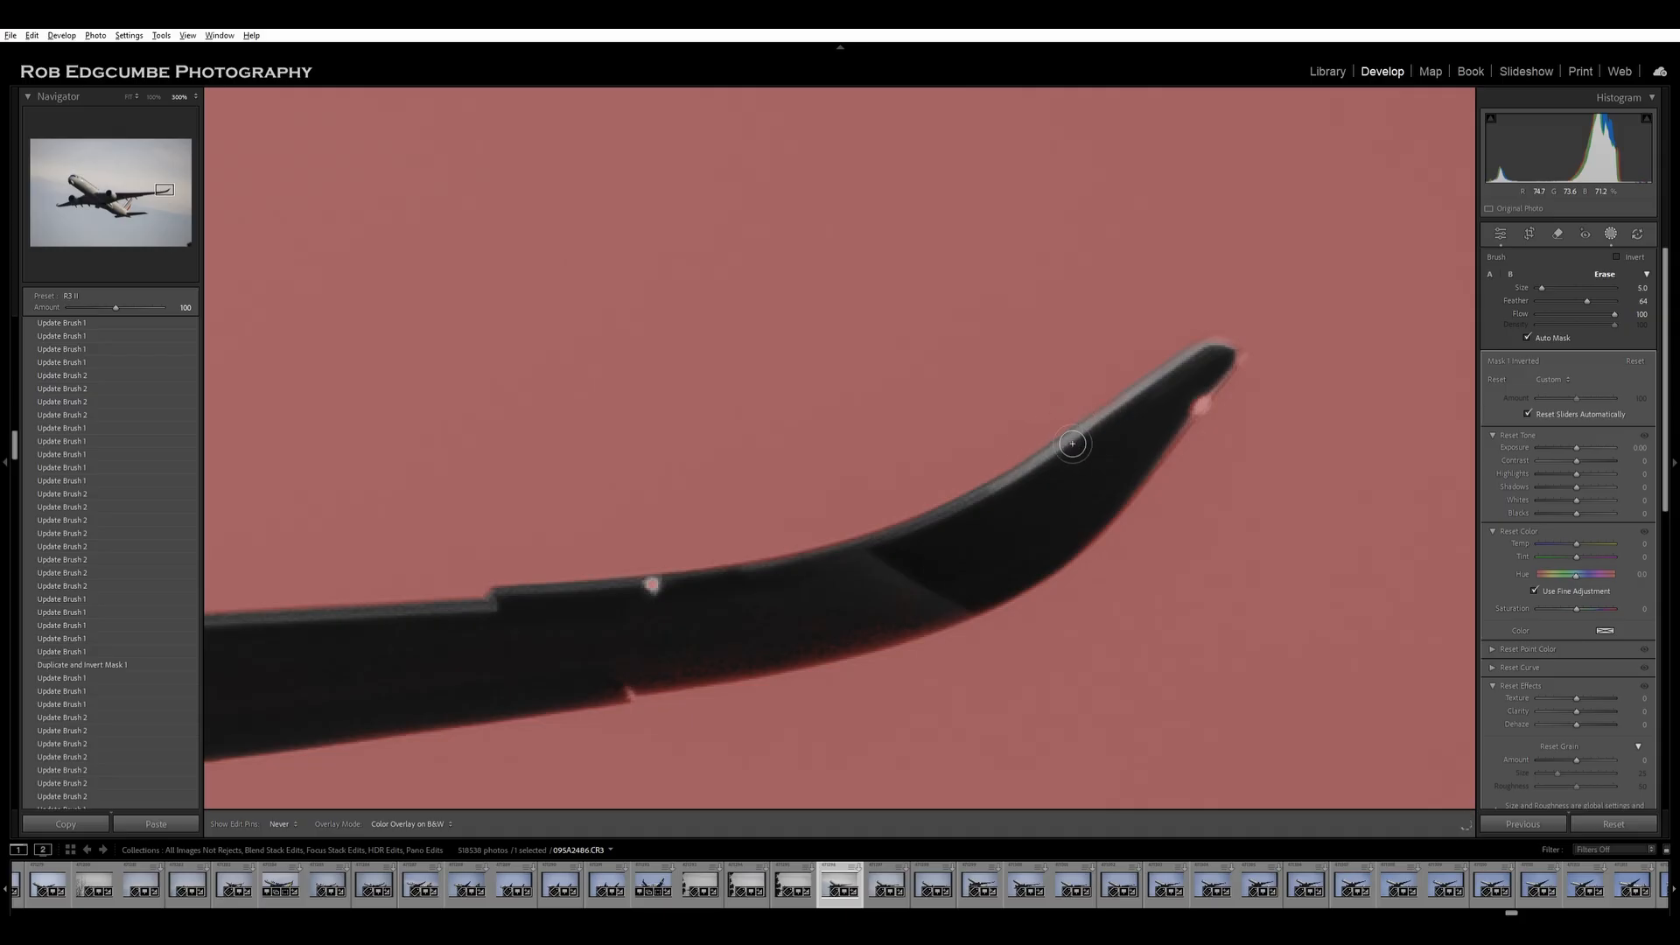
{"action": "left_click_drag", "start_coordinate": [1245, 364], "coordinate": [1233, 369]}
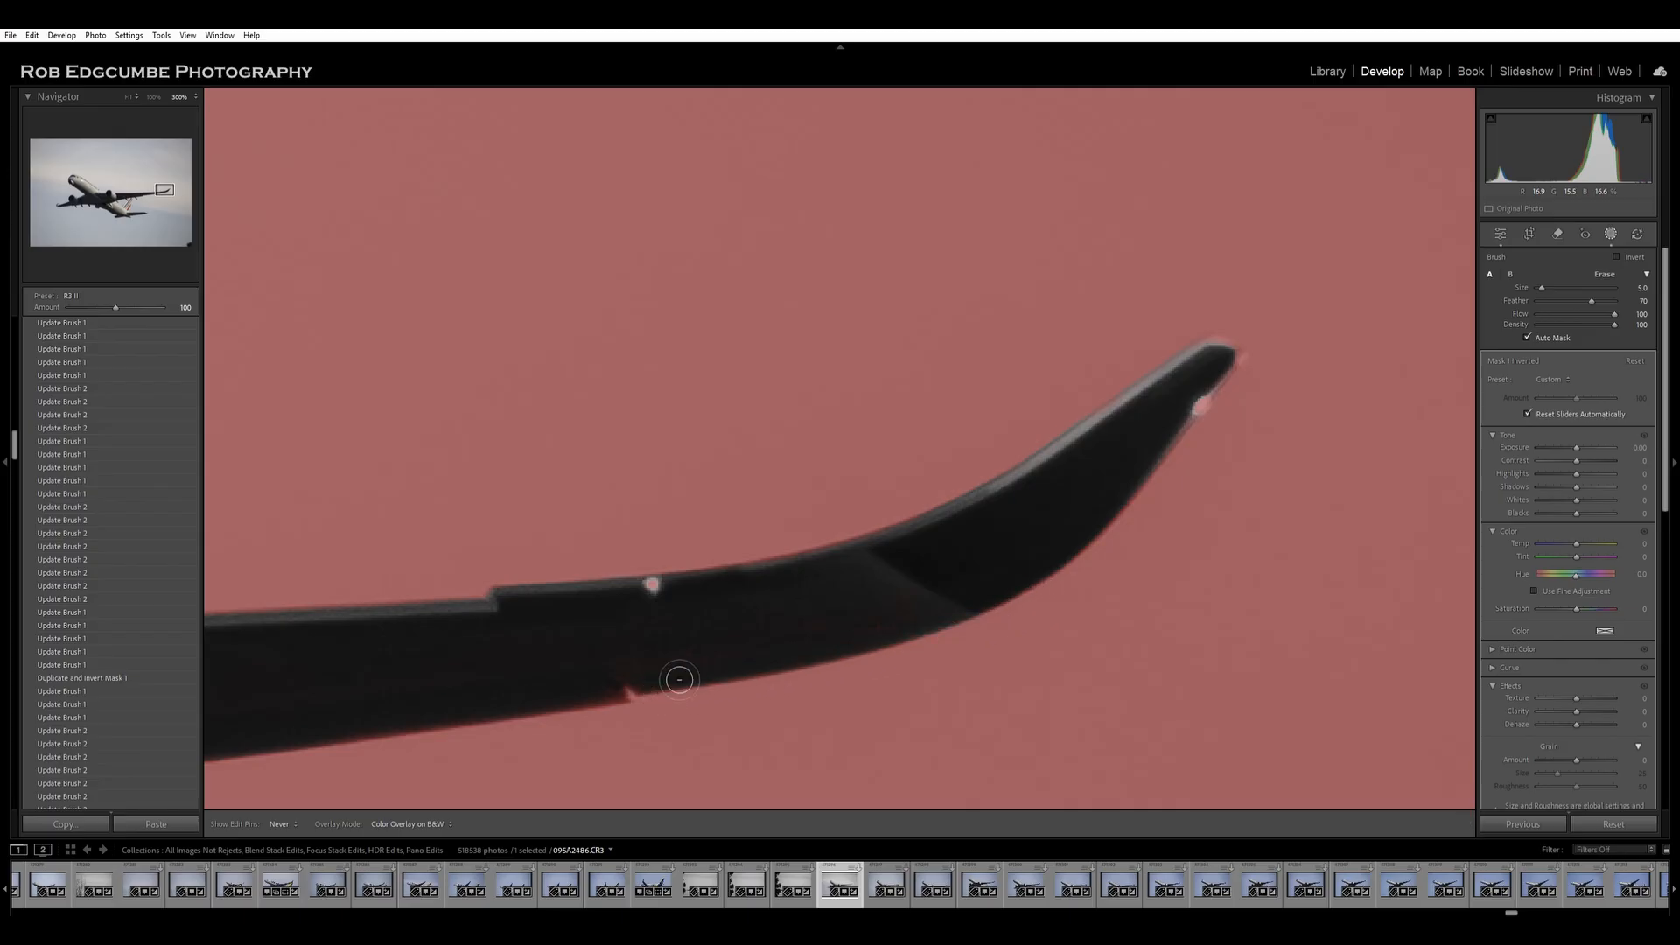
Clean the mask along this wing's trailing edge, working inboard from the winglet notch towards the flap fairings and registration lettering.
{"action": "left_click_drag", "start_coordinate": [782, 586], "coordinate": [1279, 394]}
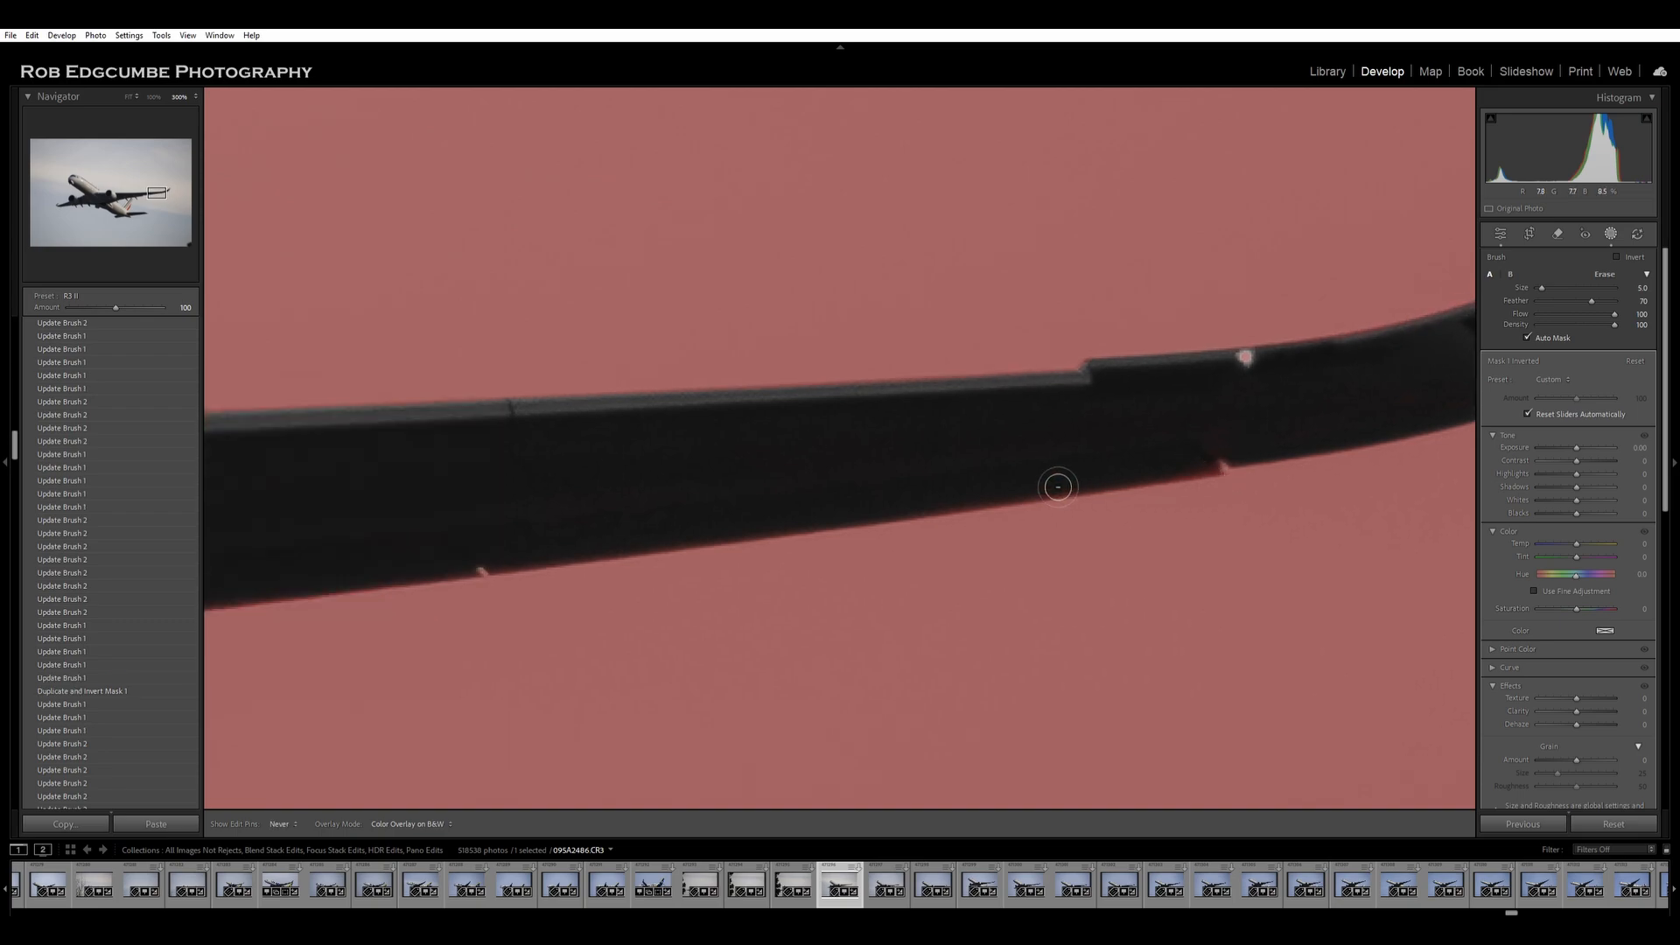
{"action": "left_click", "coordinate": [1226, 476]}
{"action": "left_click_drag", "start_coordinate": [686, 543], "coordinate": [537, 571]}
{"action": "key", "text": "space"}
{"action": "left_click_drag", "start_coordinate": [1279, 431], "coordinate": [1406, 412]}
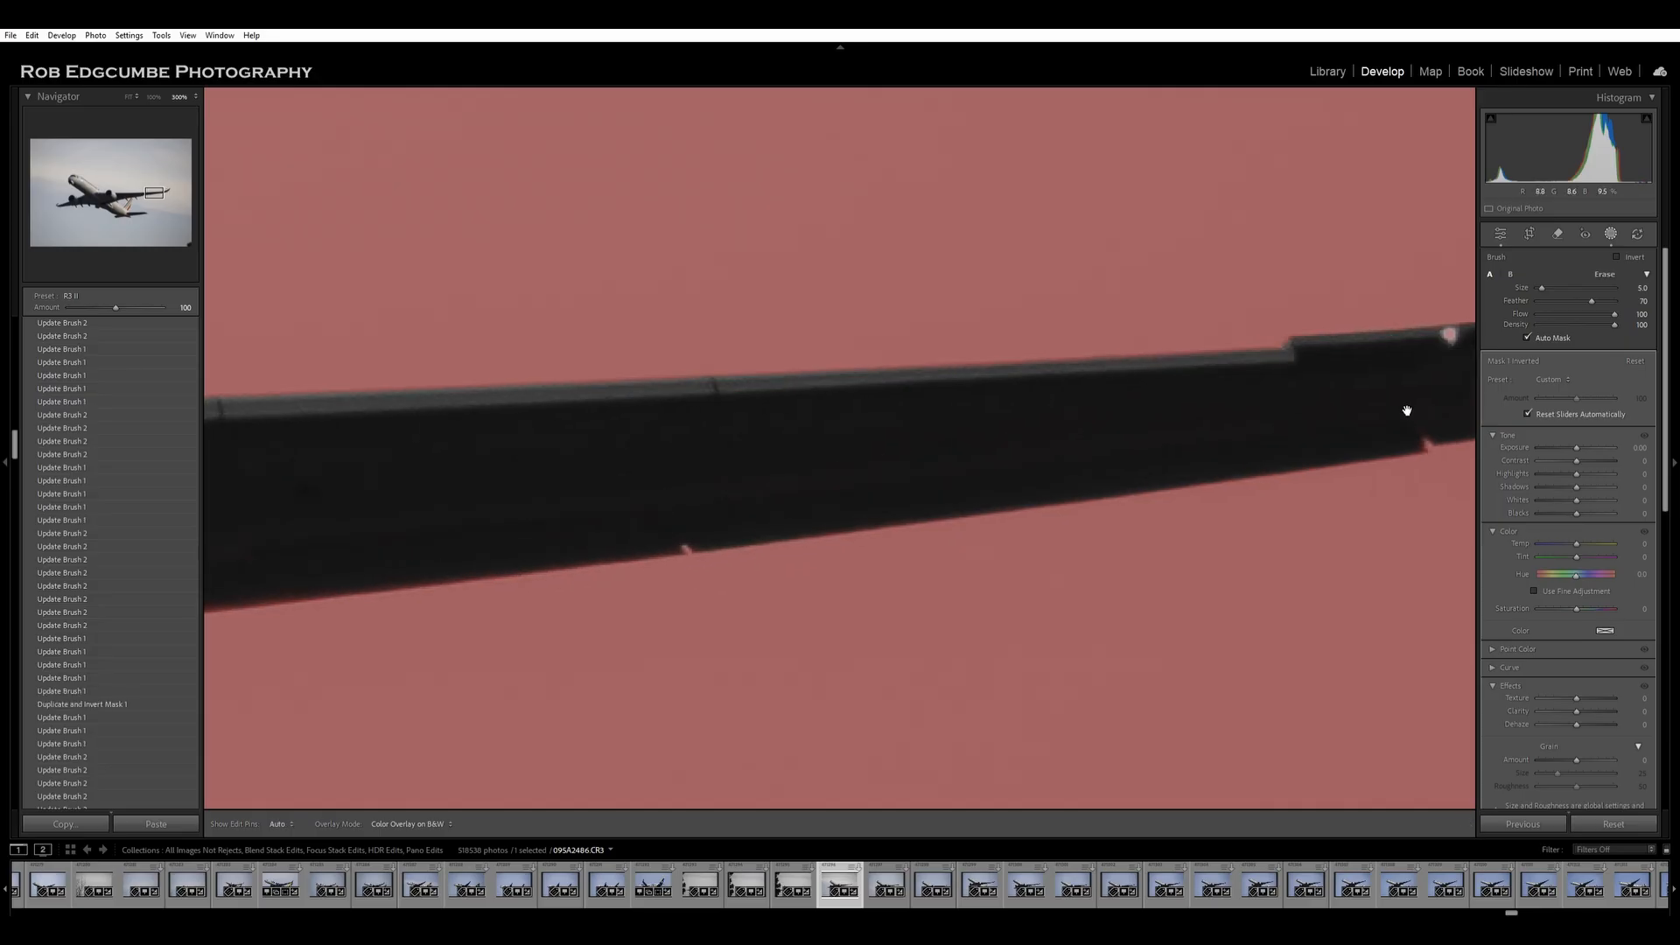
{"action": "mouse_move", "coordinate": [1363, 472]}
{"action": "left_mouse_down"}
{"action": "mouse_move", "coordinate": [818, 536]}
{"action": "mouse_move", "coordinate": [702, 506]}
{"action": "mouse_move", "coordinate": [735, 498]}
{"action": "mouse_move", "coordinate": [678, 552]}
{"action": "mouse_move", "coordinate": [741, 591]}
{"action": "mouse_move", "coordinate": [525, 614]}
{"action": "mouse_move", "coordinate": [543, 627]}
{"action": "mouse_move", "coordinate": [405, 634]}
{"action": "mouse_move", "coordinate": [589, 609]}
{"action": "mouse_move", "coordinate": [327, 631]}
{"action": "mouse_move", "coordinate": [307, 638]}
{"action": "mouse_move", "coordinate": [398, 636]}
{"action": "mouse_move", "coordinate": [300, 656]}
{"action": "mouse_move", "coordinate": [445, 632]}
{"action": "mouse_move", "coordinate": [336, 644]}
{"action": "left_mouse_up"}
{"action": "key", "text": "space"}
{"action": "mouse_move", "coordinate": [586, 466]}
{"action": "left_mouse_down"}
{"action": "mouse_move", "coordinate": [1170, 344]}
{"action": "mouse_move", "coordinate": [1208, 315]}
{"action": "left_mouse_up"}
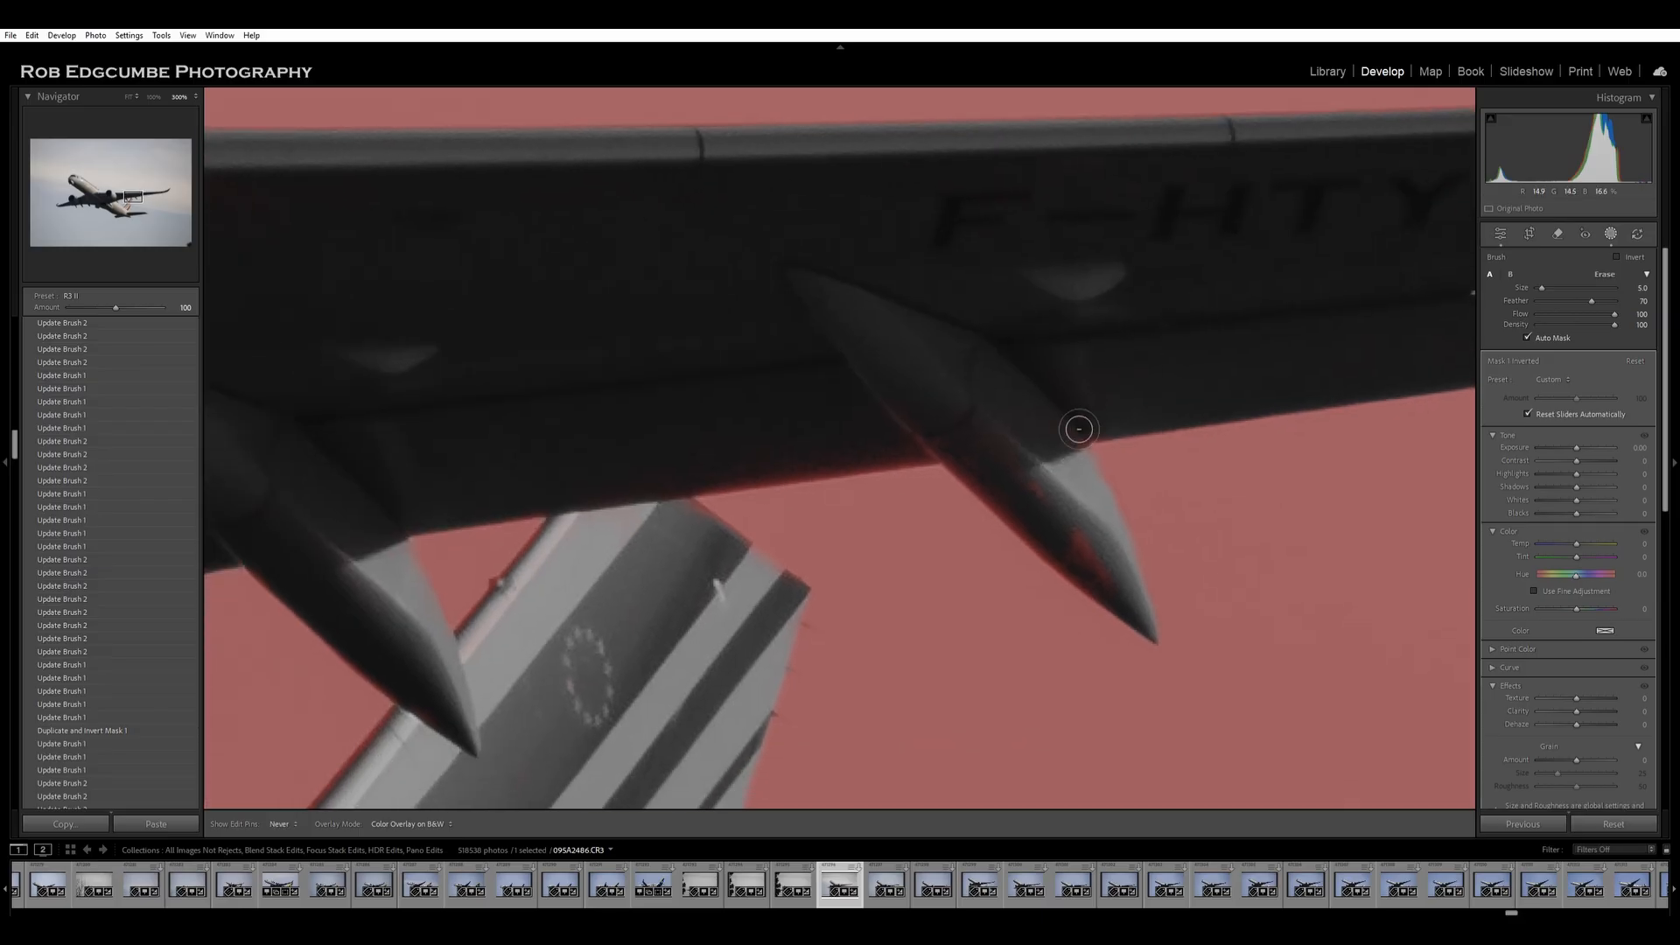
Brush the remaining mask spill off the outer flap fairing and the wing's trailing edge above the tail fin.
{"action": "mouse_move", "coordinate": [1076, 435]}
{"action": "left_mouse_down"}
{"action": "mouse_move", "coordinate": [1095, 487]}
{"action": "mouse_move", "coordinate": [1048, 477]}
{"action": "mouse_move", "coordinate": [1142, 607]}
{"action": "mouse_move", "coordinate": [963, 423]}
{"action": "mouse_move", "coordinate": [1014, 509]}
{"action": "mouse_move", "coordinate": [959, 430]}
{"action": "mouse_move", "coordinate": [1027, 534]}
{"action": "mouse_move", "coordinate": [1134, 605]}
{"action": "mouse_move", "coordinate": [1048, 525]}
{"action": "left_mouse_up"}
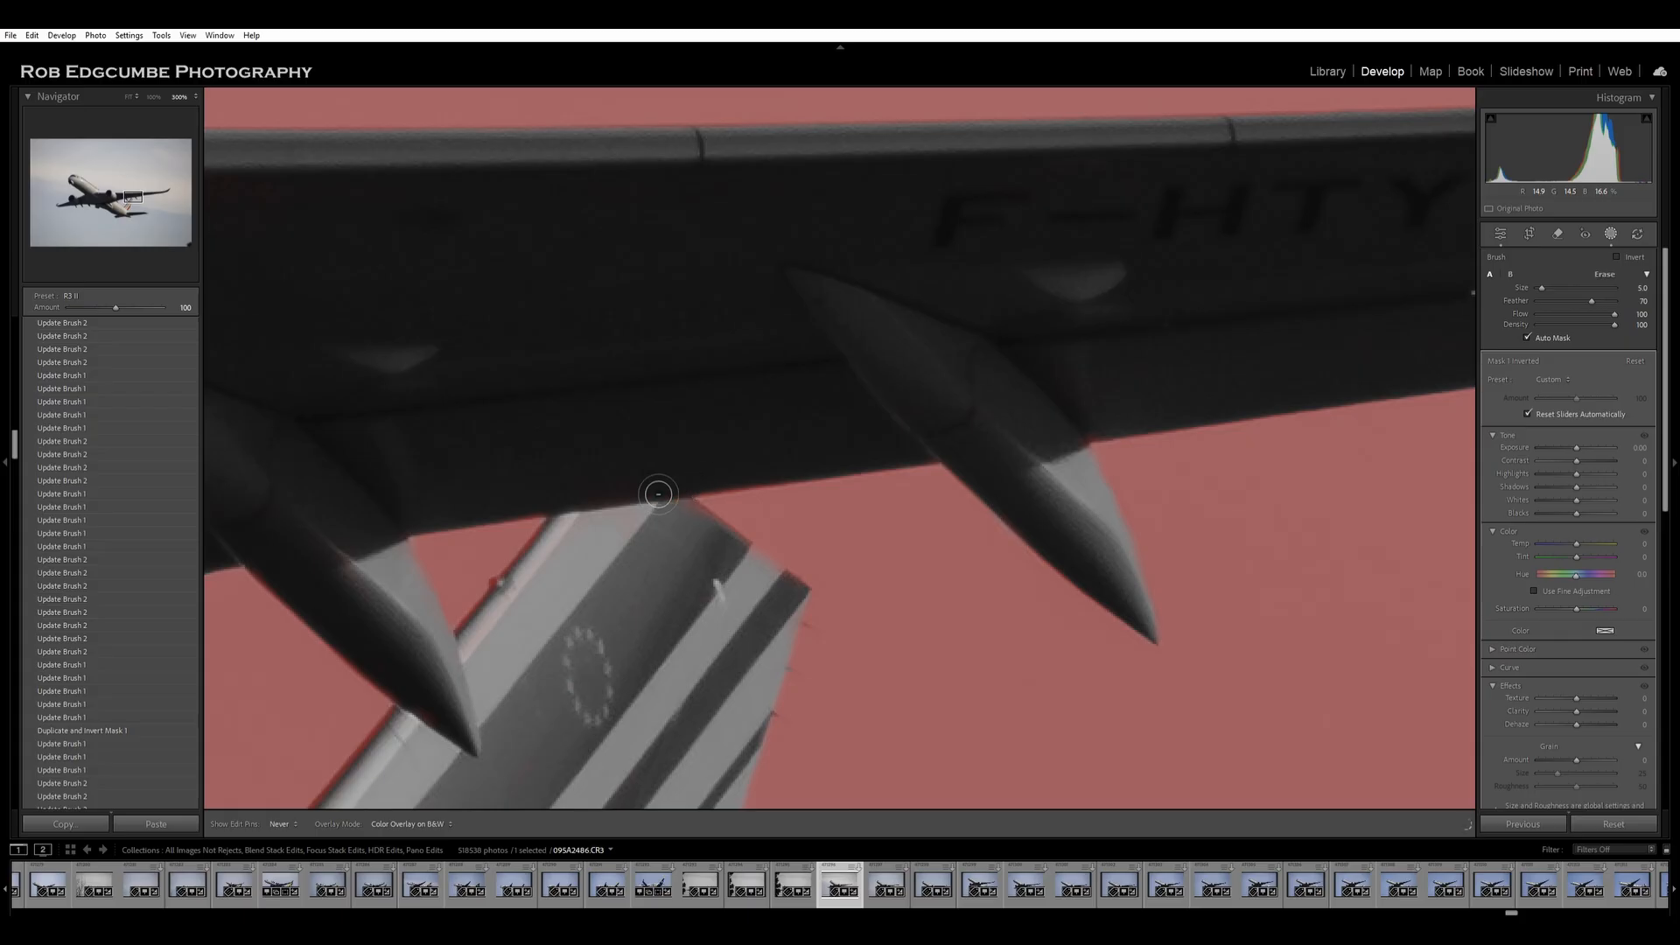
{"action": "mouse_move", "coordinate": [697, 422]}
{"action": "left_mouse_down"}
{"action": "mouse_move", "coordinate": [630, 453]}
{"action": "mouse_move", "coordinate": [691, 432]}
{"action": "left_mouse_up"}
{"action": "left_click", "coordinate": [820, 436]}
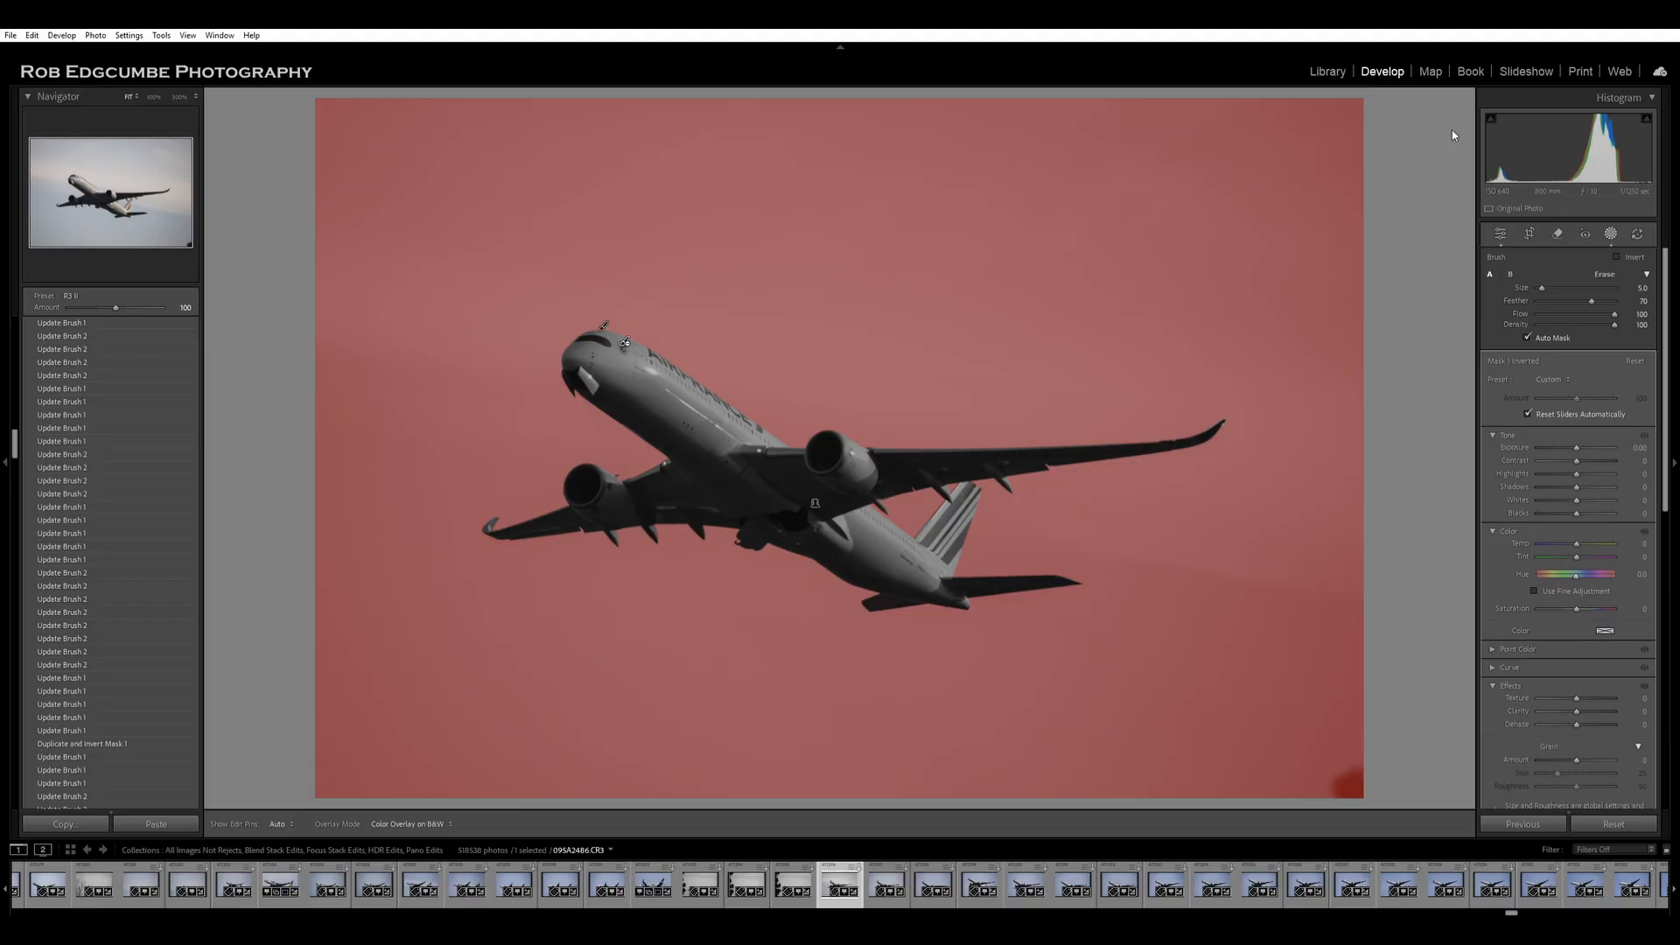
Duplicate and invert the cleaned sky mask to get a matching mask over the whole airliner.
{"action": "left_click", "coordinate": [1487, 316]}
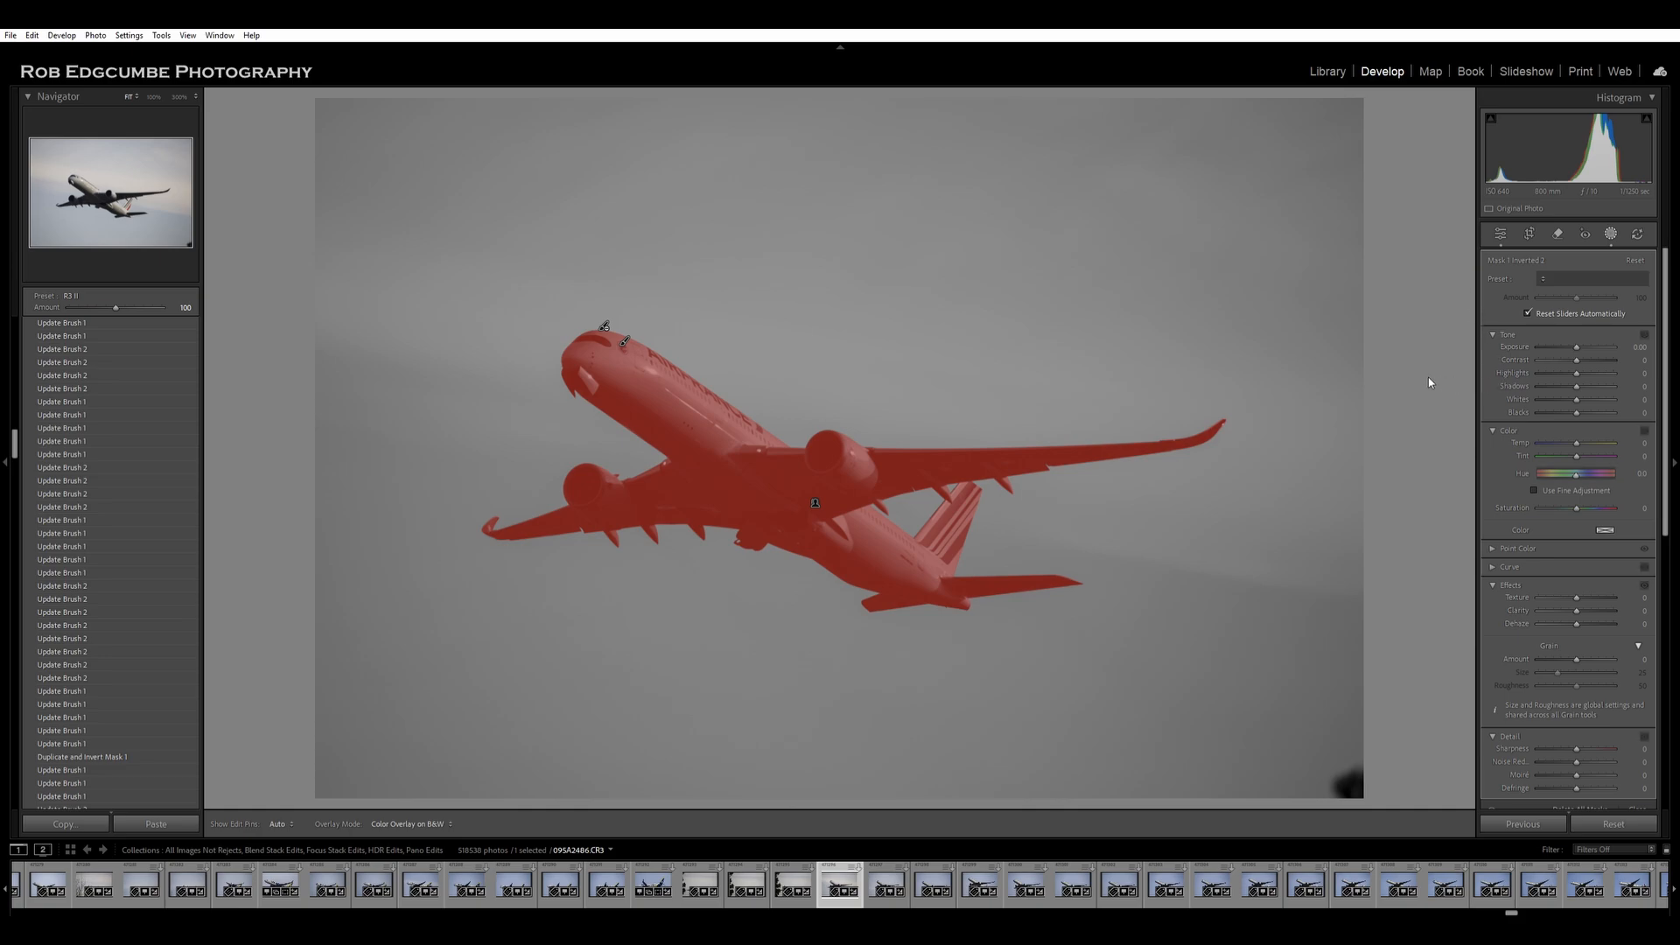
{"action": "left_click", "coordinate": [1395, 364]}
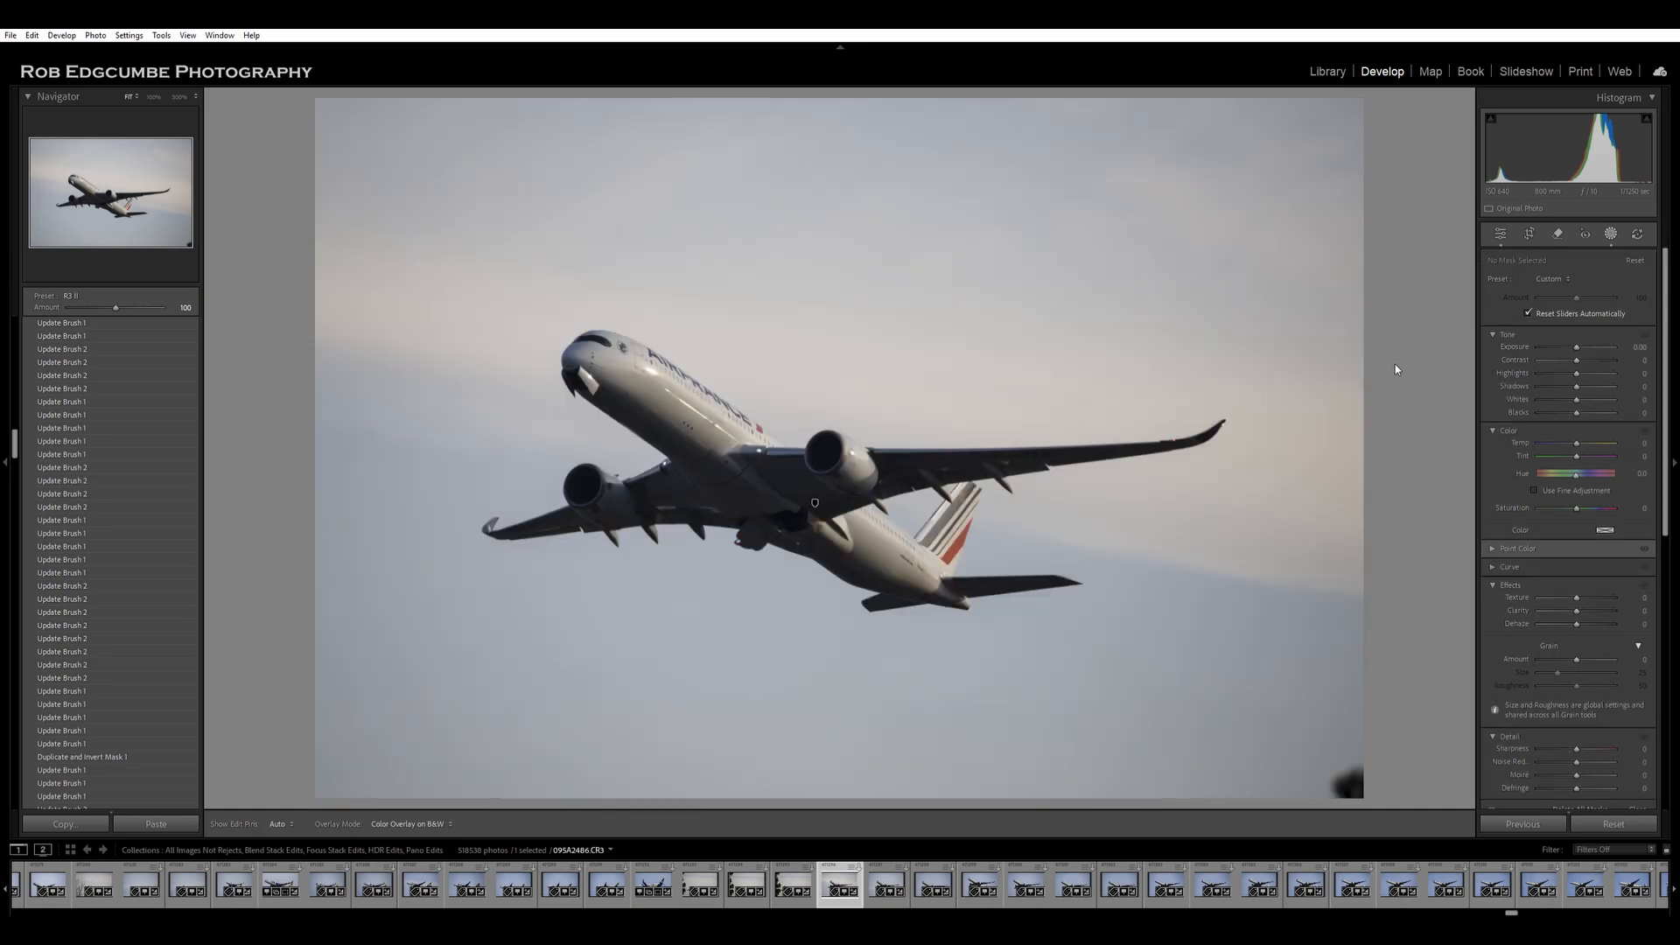
On the sky mask, set Exposure to -0.94 and Highlights to -27, and raise Whites slightly.
{"action": "left_click", "coordinate": [1389, 159]}
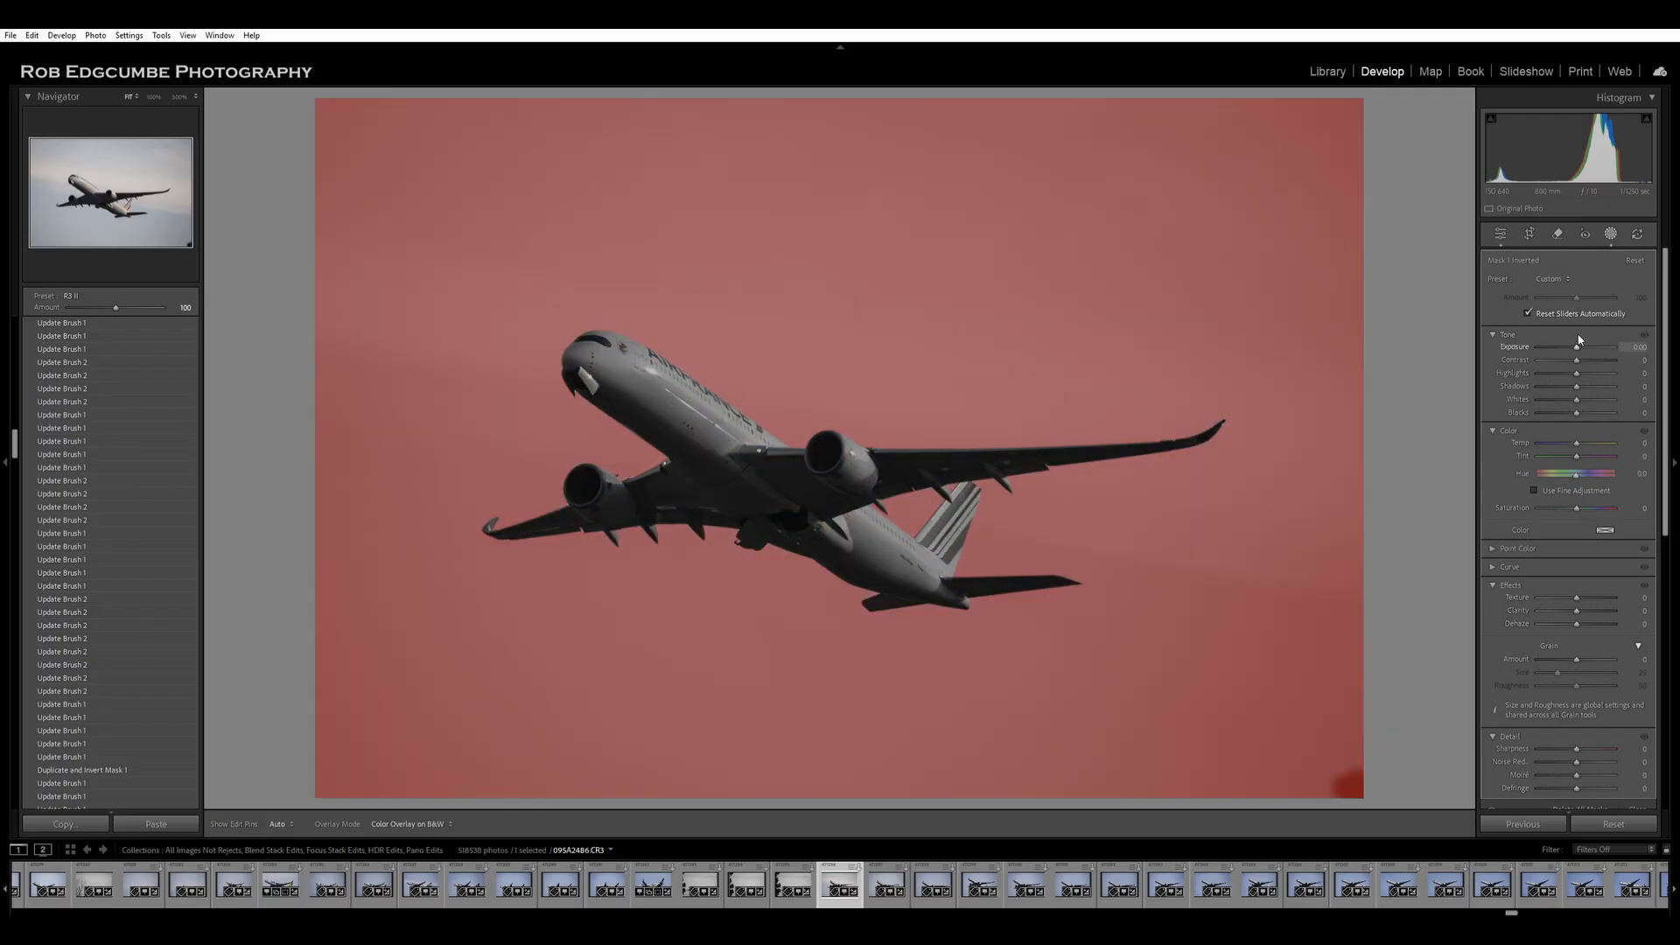
{"action": "left_click_drag", "start_coordinate": [1579, 339], "coordinate": [1569, 339]}
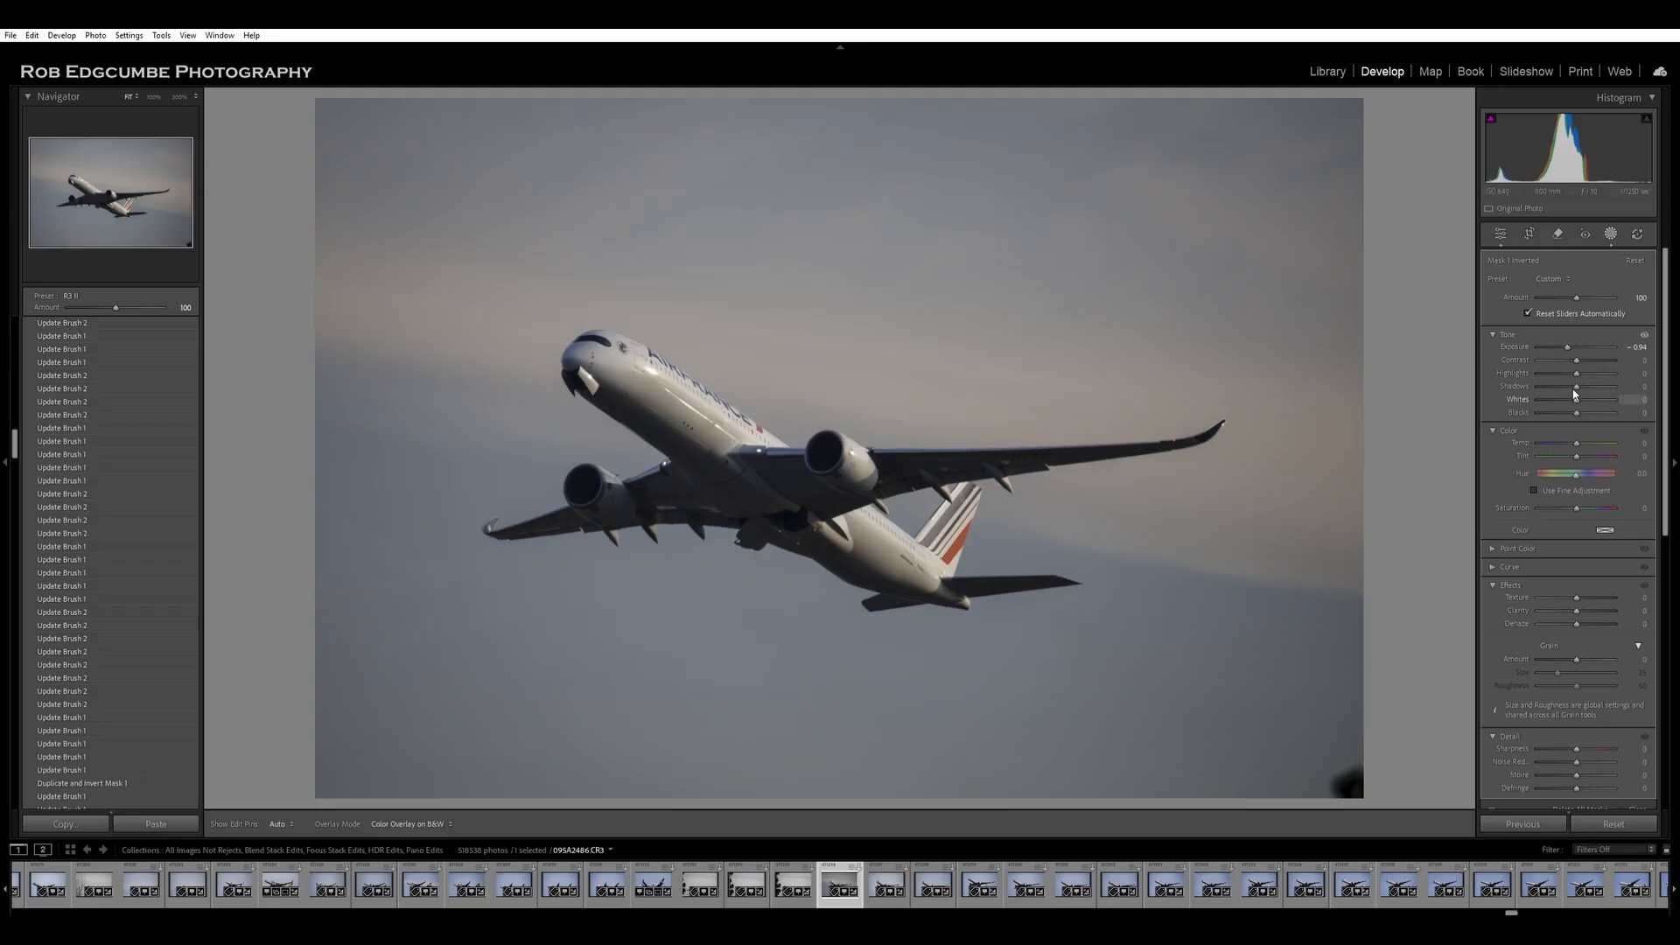
{"action": "left_click_drag", "start_coordinate": [1584, 387], "coordinate": [1588, 390]}
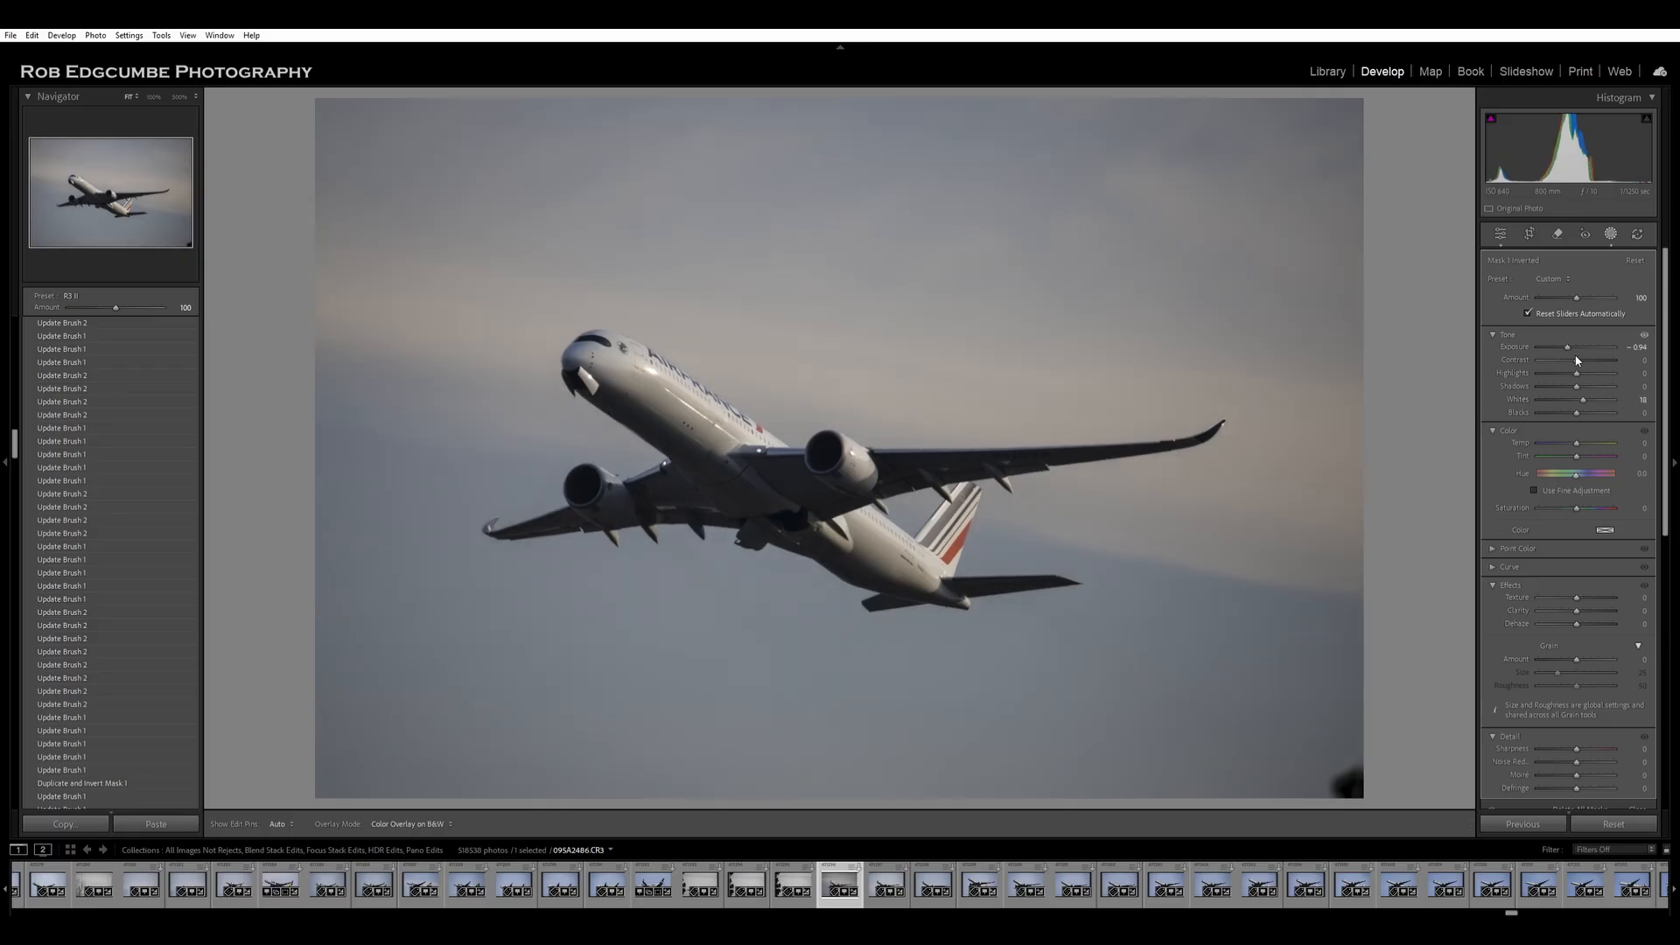
{"action": "left_click_drag", "start_coordinate": [1565, 363], "coordinate": [1565, 362]}
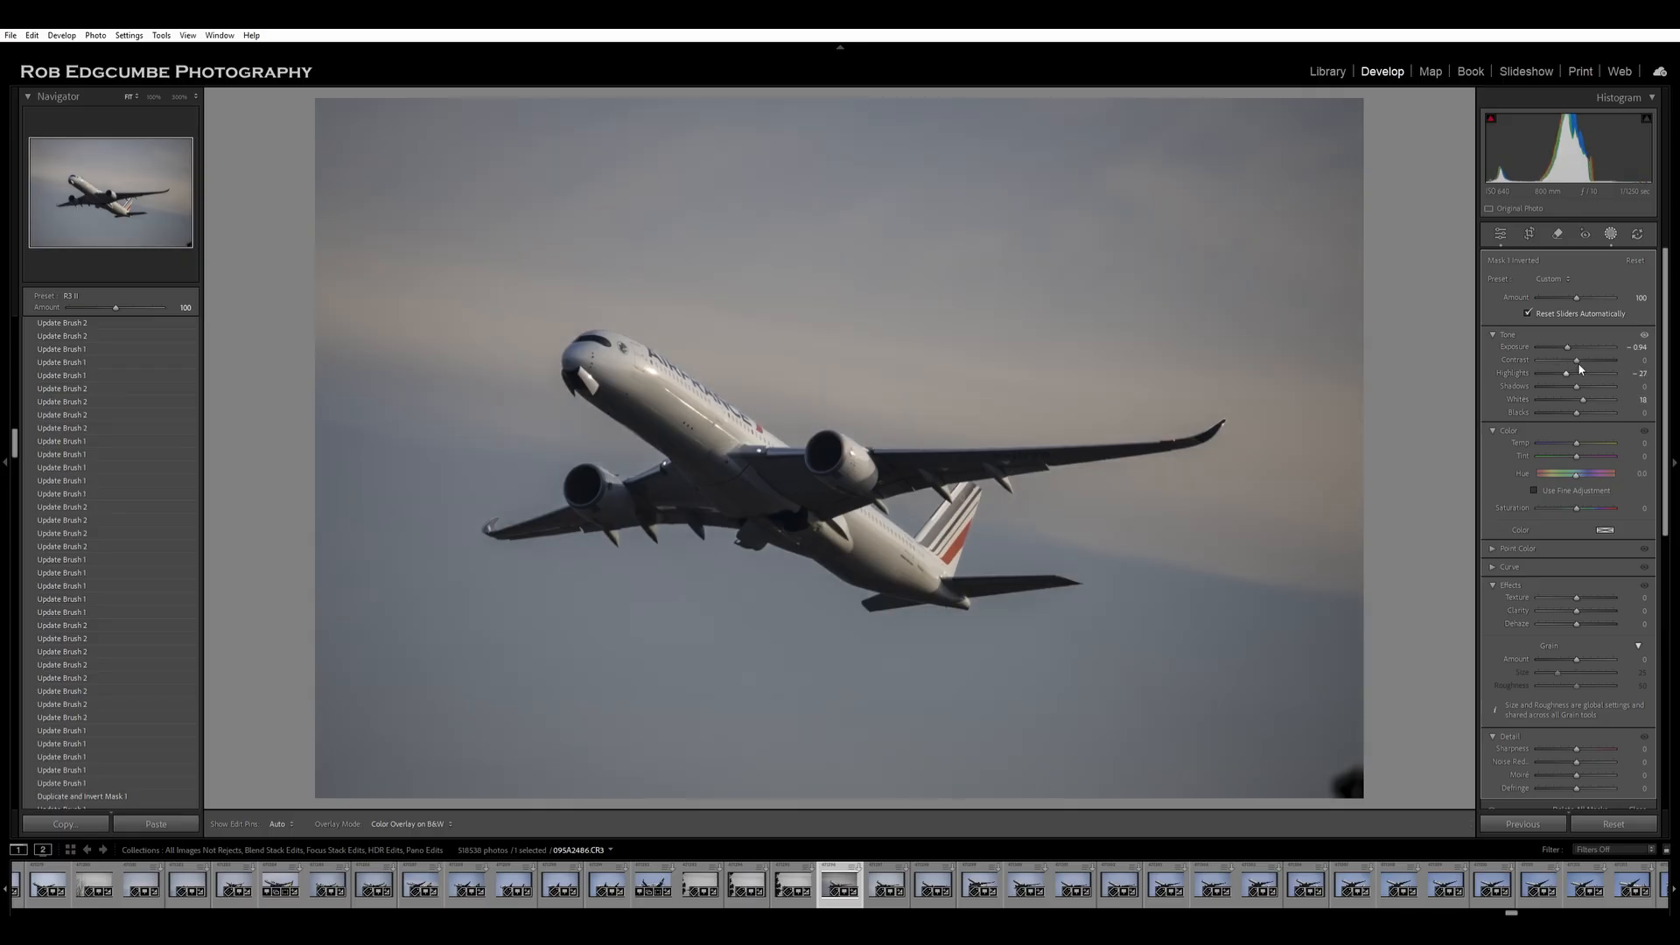
On the airliner mask, set Exposure to 0.17, Highlights to -34 and Shadows to 36, warm the temperature slightly and add some Texture.
{"action": "left_click", "coordinate": [1405, 133]}
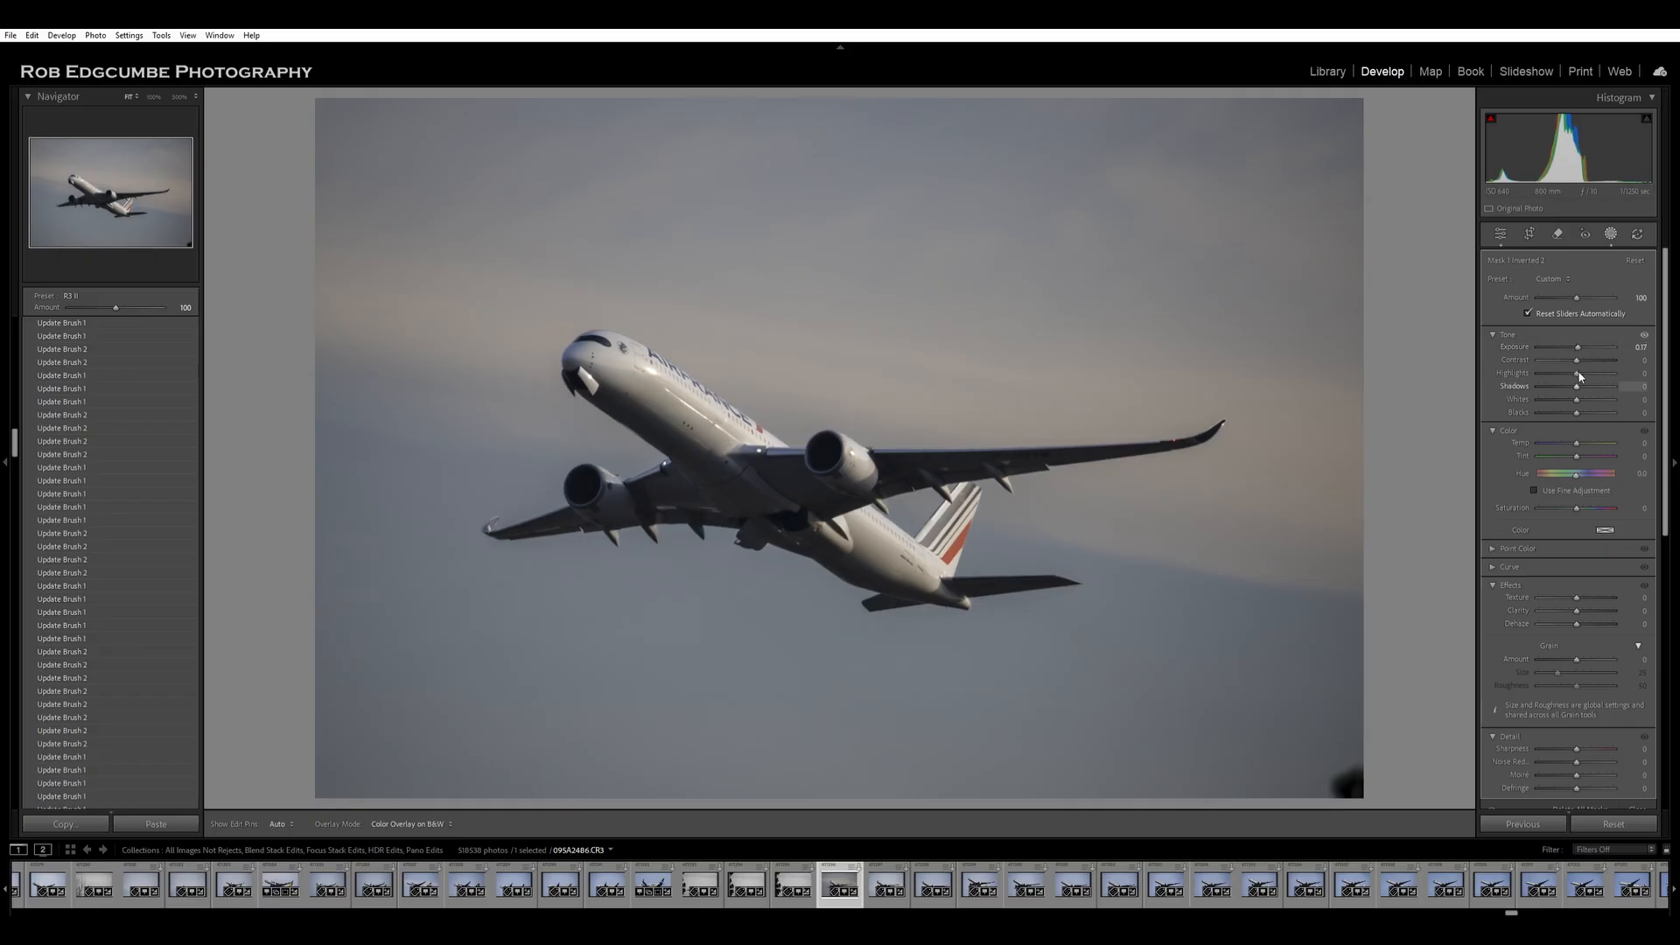
{"action": "left_click_drag", "start_coordinate": [1585, 372], "coordinate": [1594, 377]}
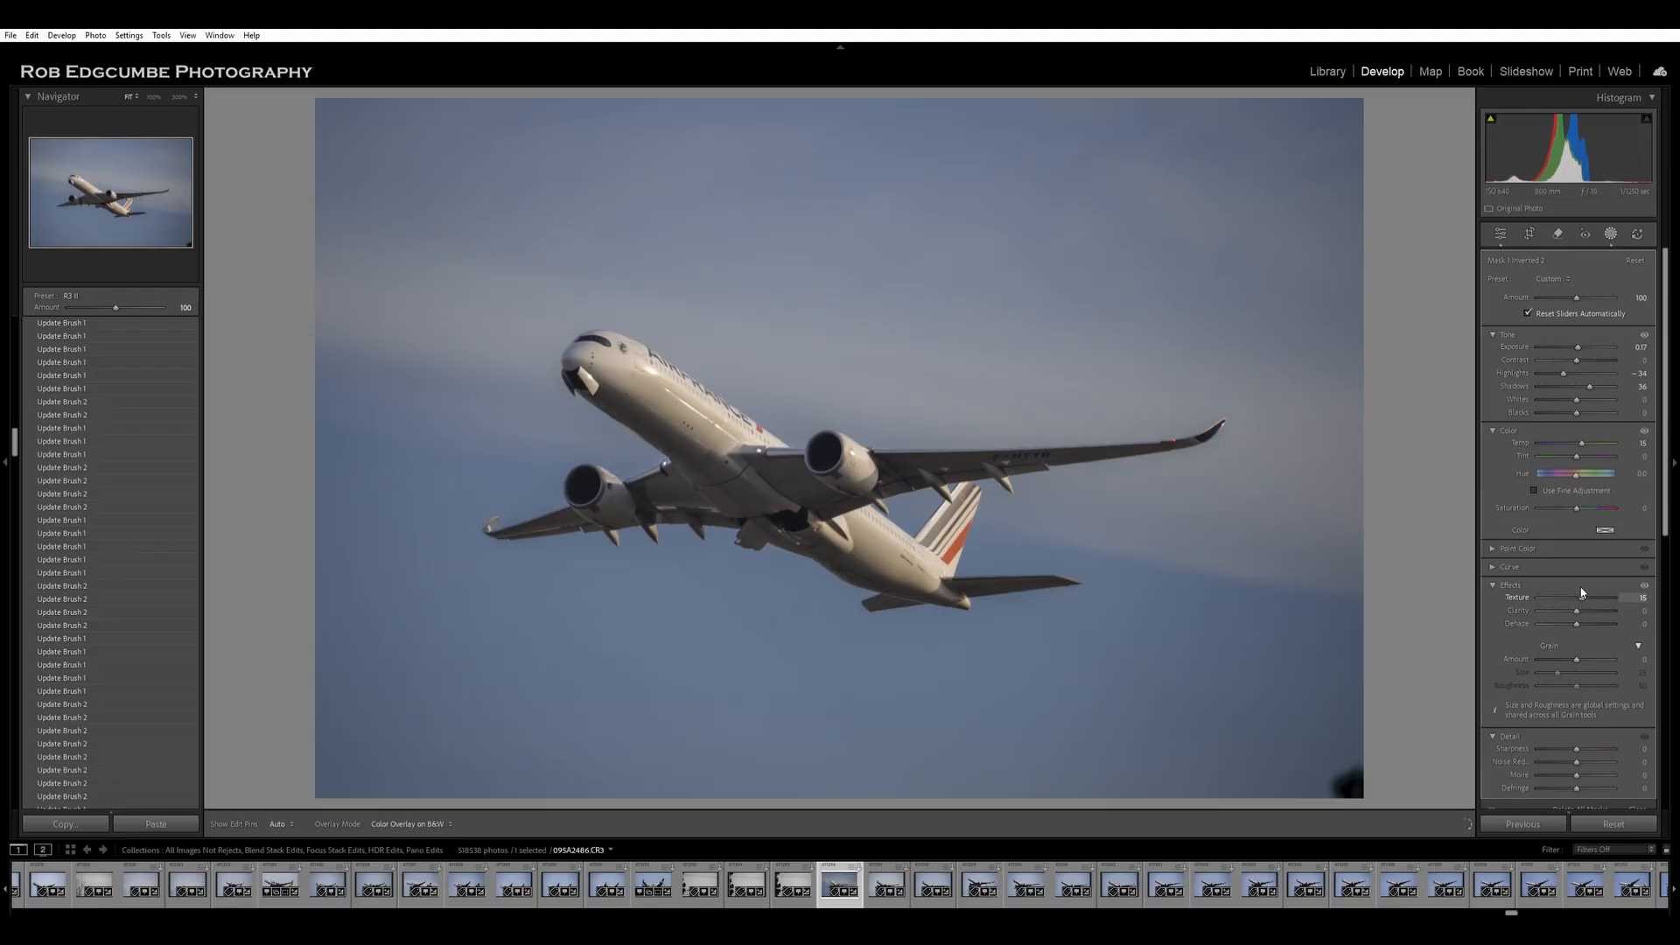
Crop the photo tighter around the airliner in its original aspect ratio, reposition it, rotate it slightly clockwise and apply the crop.
{"action": "left_click", "coordinate": [1530, 232]}
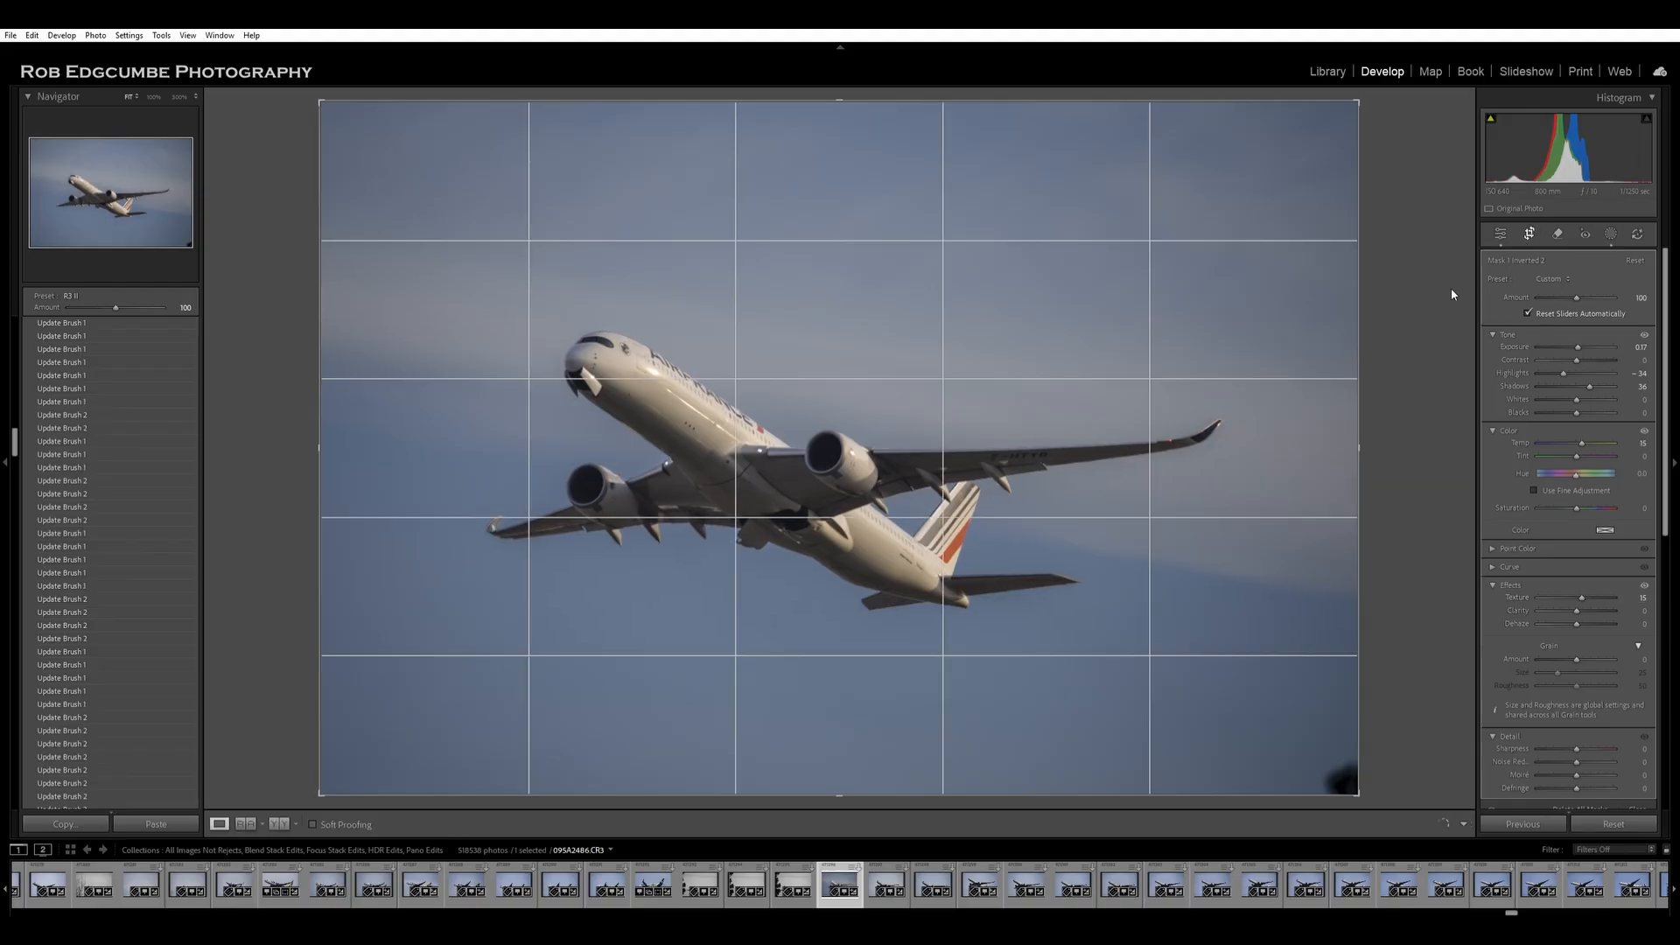
{"action": "left_click_drag", "start_coordinate": [1369, 436], "coordinate": [1316, 441]}
{"action": "left_click_drag", "start_coordinate": [374, 444], "coordinate": [445, 448]}
{"action": "left_click_drag", "start_coordinate": [730, 457], "coordinate": [761, 419]}
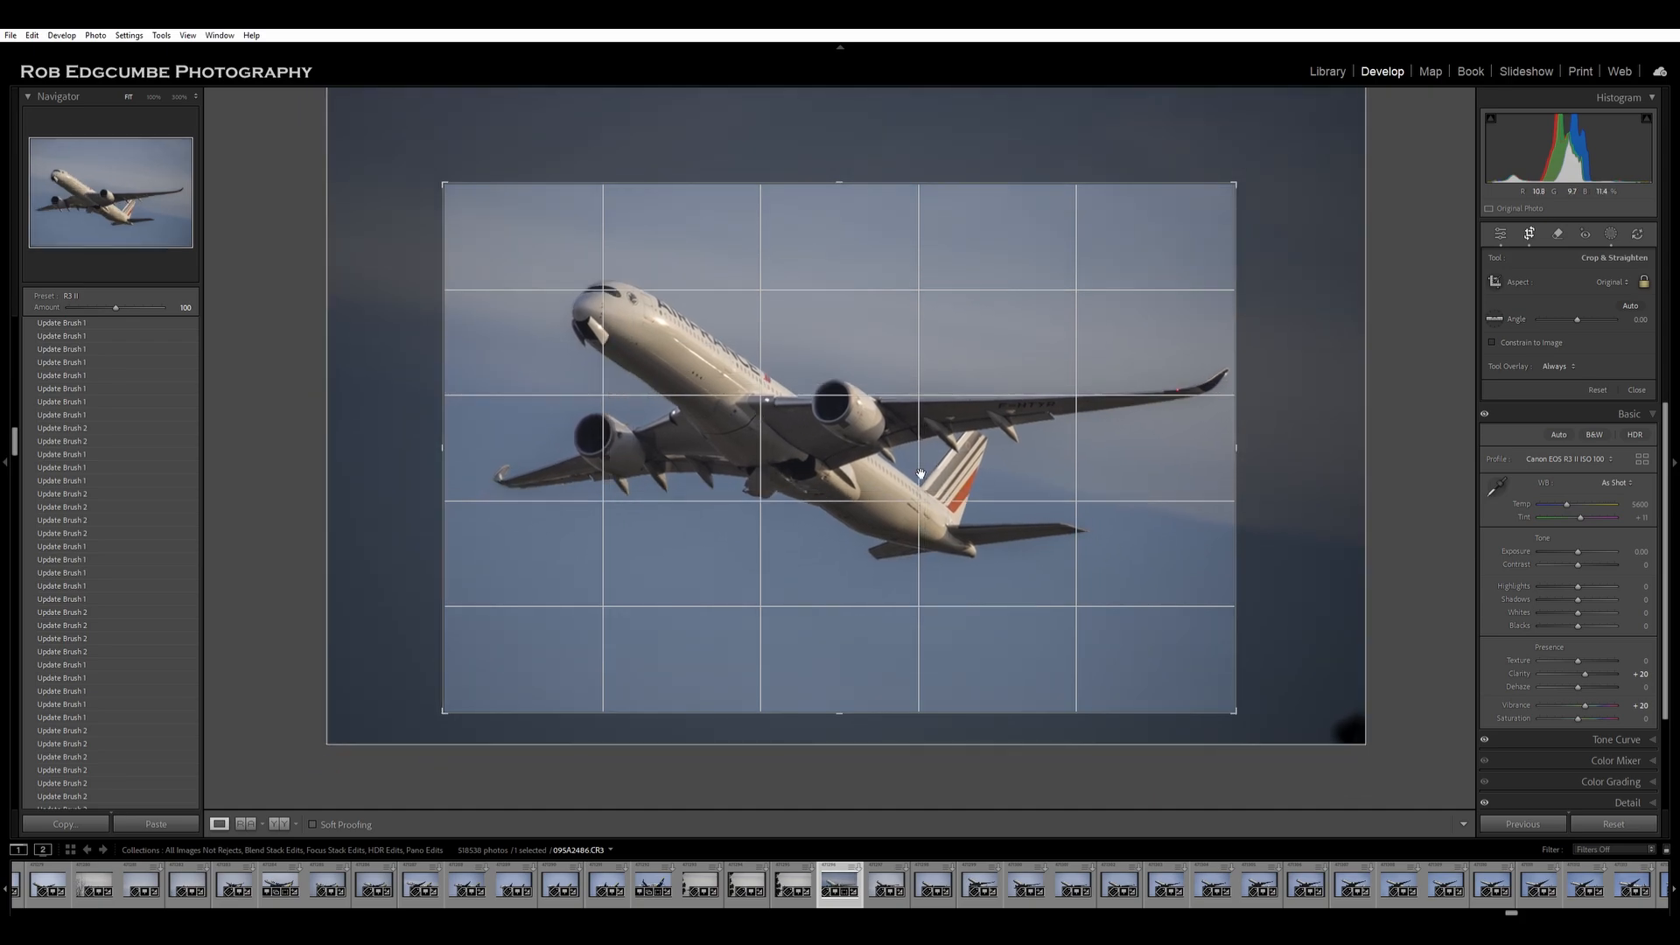
{"action": "left_click_drag", "start_coordinate": [921, 474], "coordinate": [915, 482]}
{"action": "left_click_drag", "start_coordinate": [1283, 475], "coordinate": [1293, 500]}
{"action": "left_click", "coordinate": [1531, 234]}
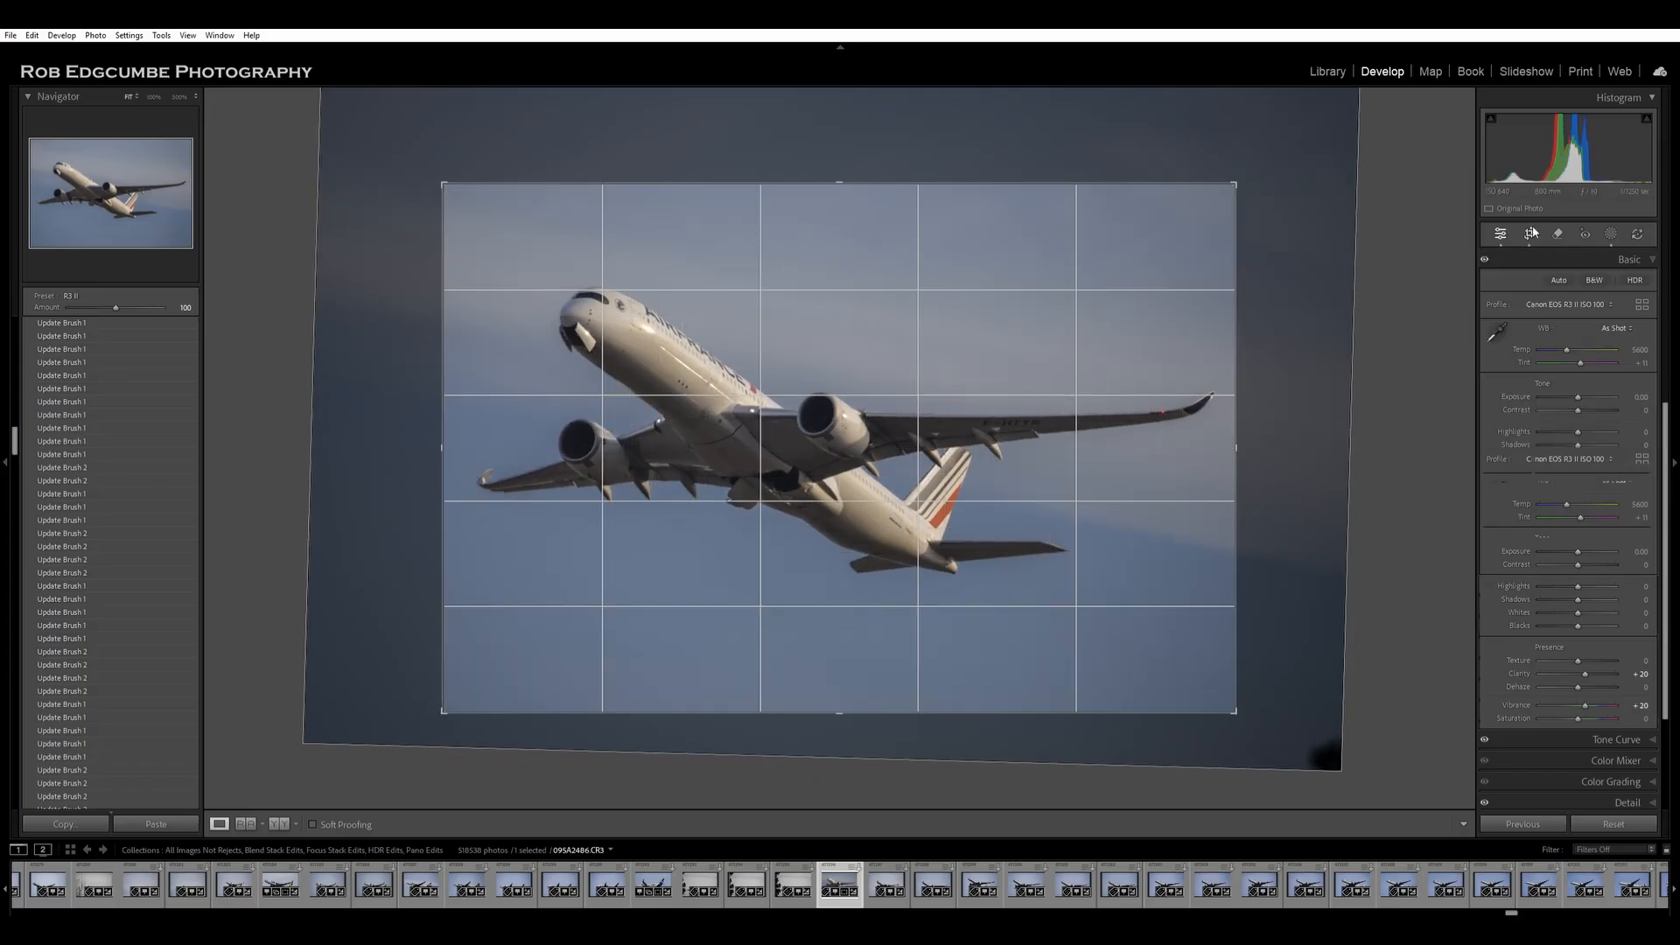